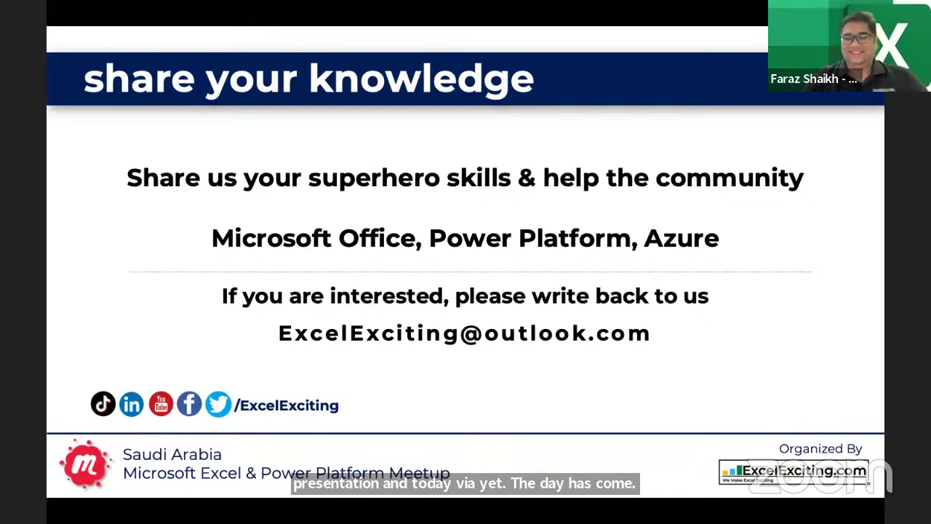
Step: Advance the slideshow past the 'share your knowledge' slide
key("Right")
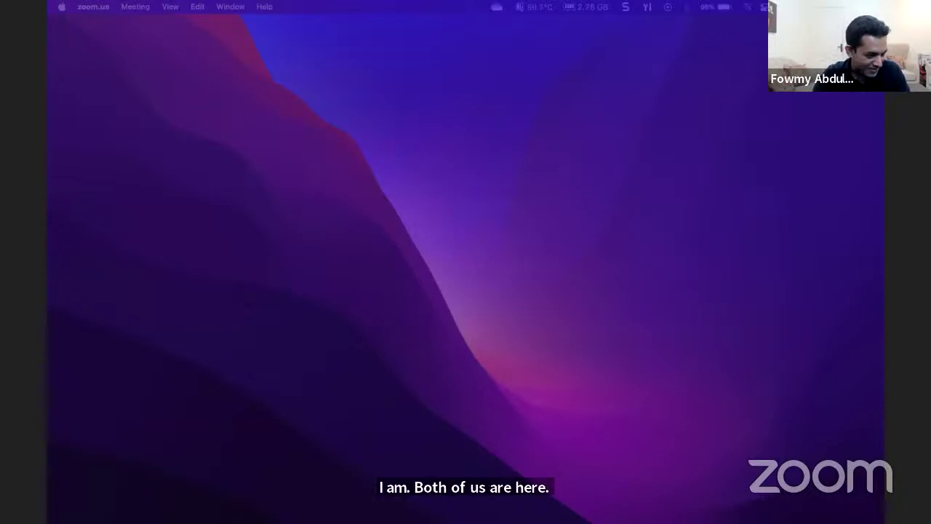
Step: Stop the current desktop share in Zoom
left_click(553, 11)
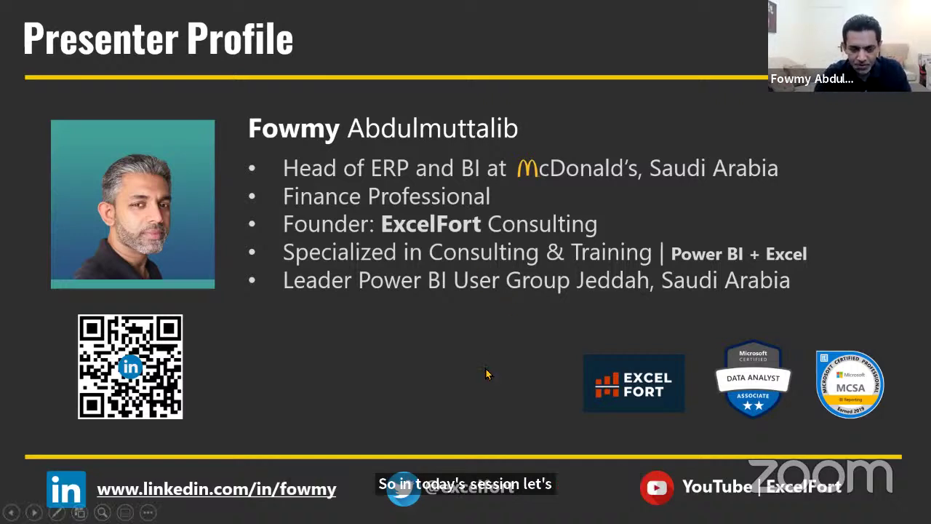
Step: Advance through the 'Discover DAX Fundamentals Through Common Mistakes' title slide to 'Learning DAX'
key("Right")
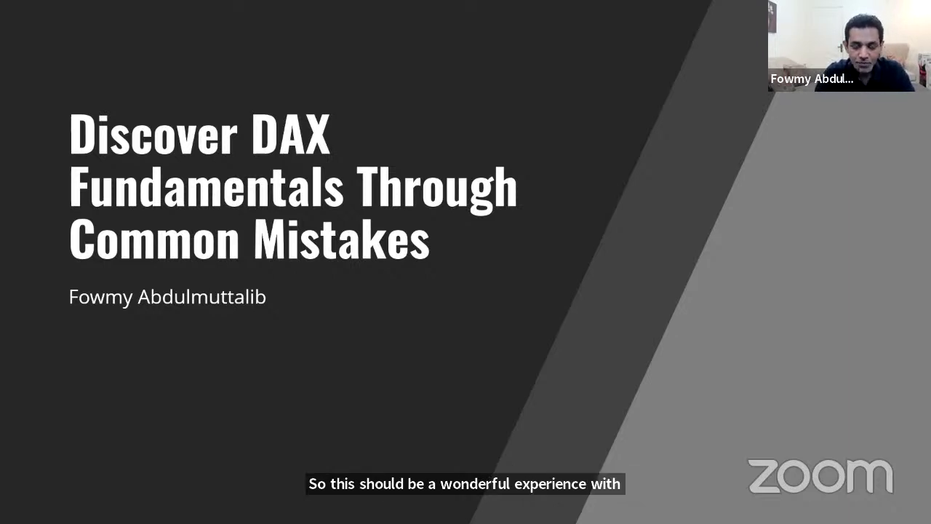
left_click(411, 296)
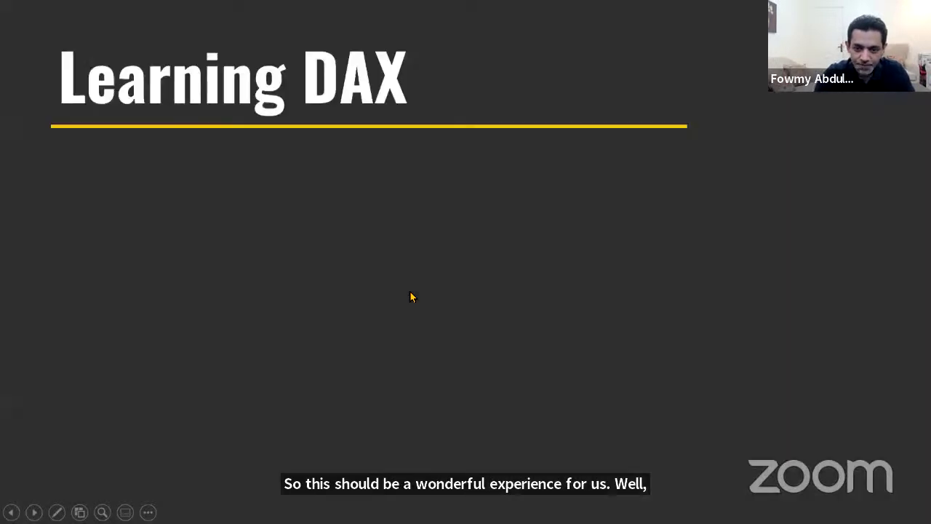
Step: Reveal Key Concepts, Calculate, Mindset, Practice and No trial and Error, then leave after Demo
left_click(458, 290)
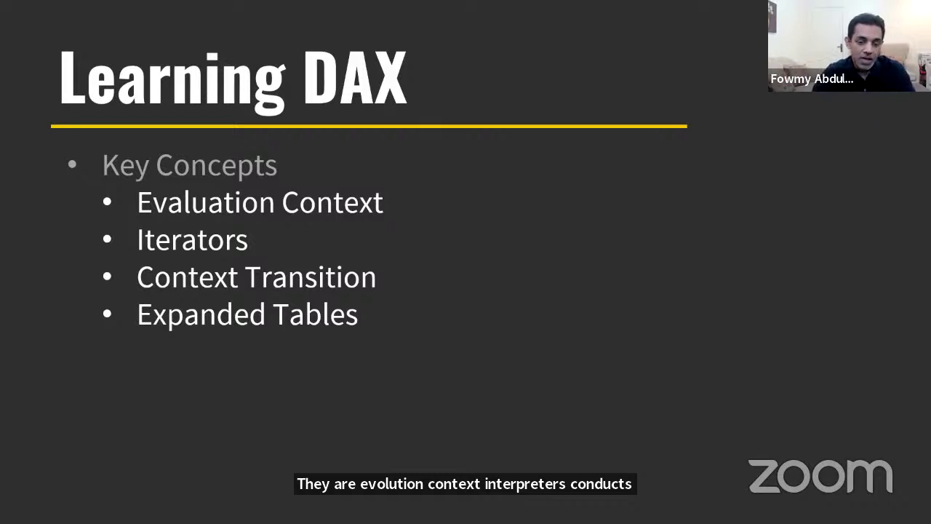
left_click(470, 301)
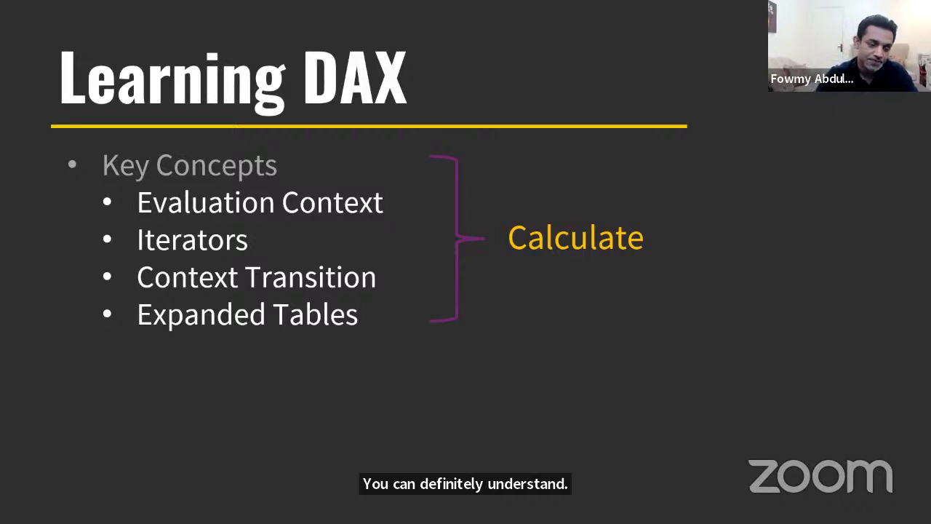
left_click(586, 318)
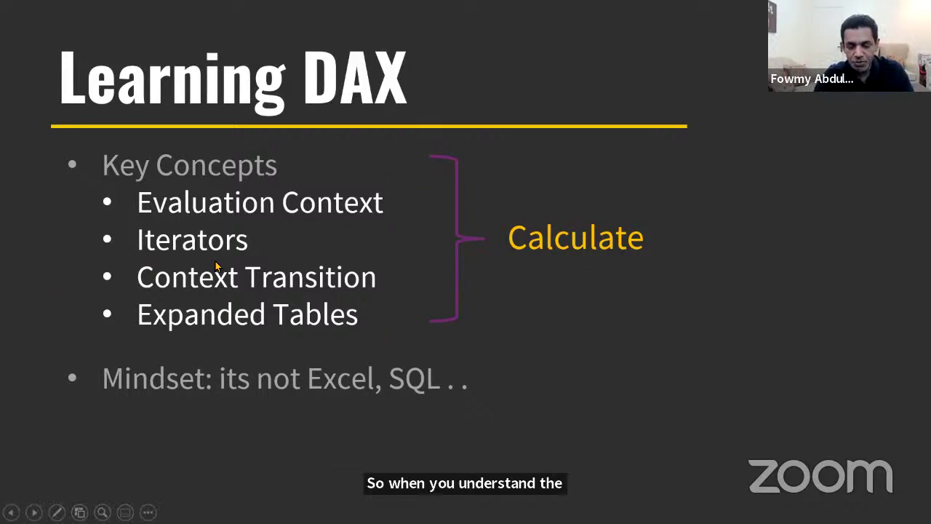
left_click(551, 341)
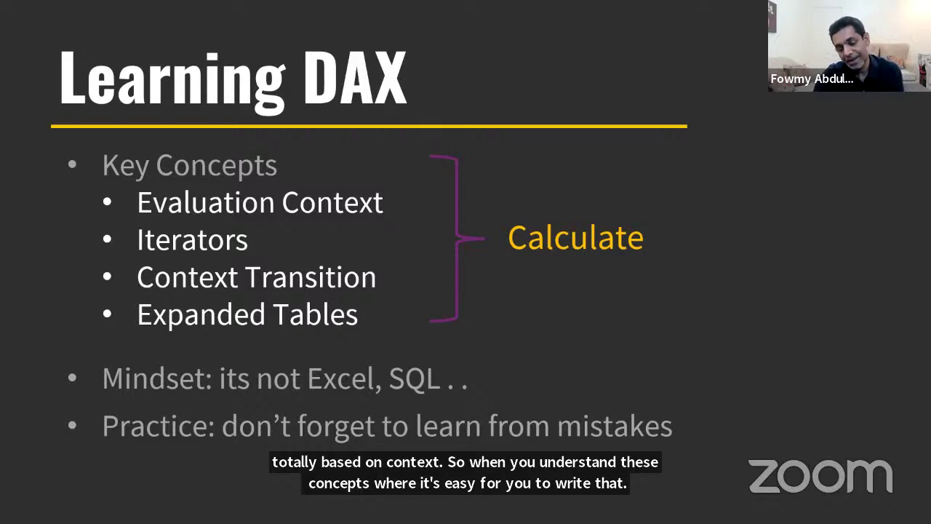
key("Right")
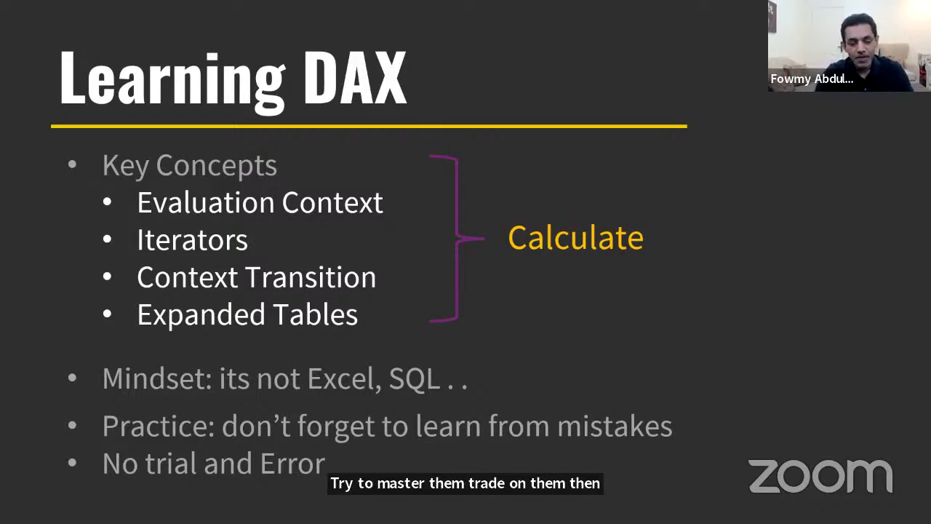
left_click(605, 342)
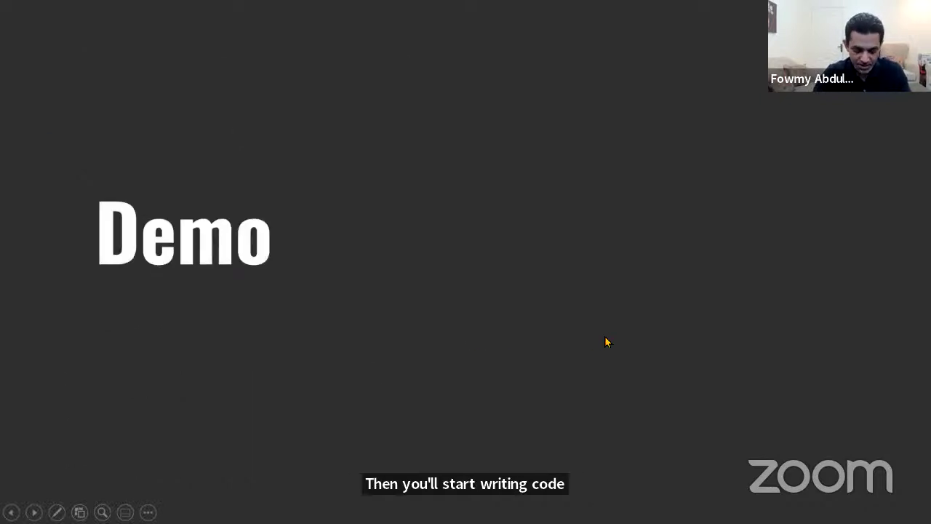
left_click(605, 341)
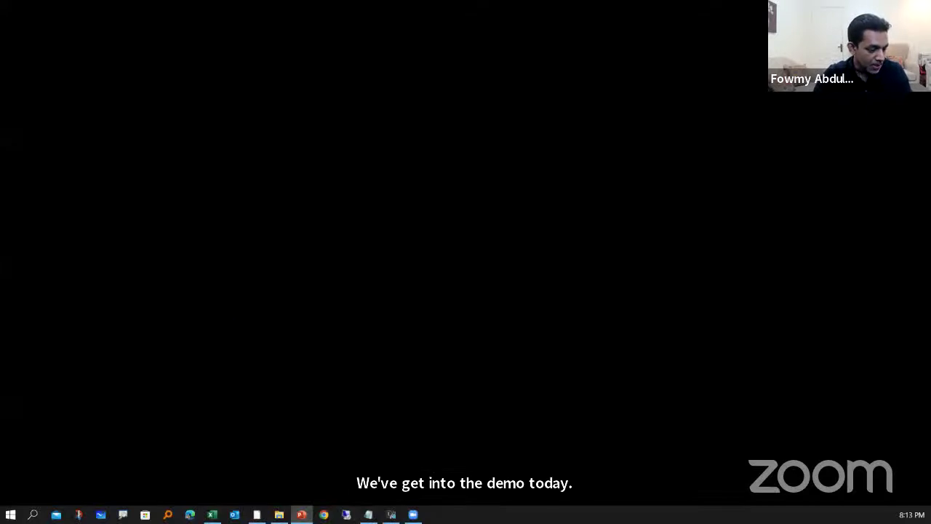
Step: Bring up the maximised Power BI report and open the '1 - Zero and Blank' page
key("alt+Tab")
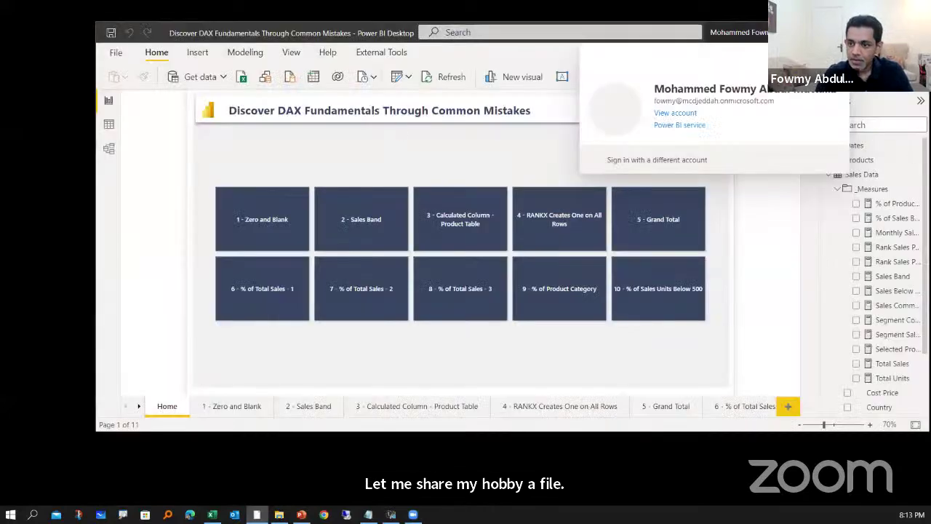
double_click(328, 32)
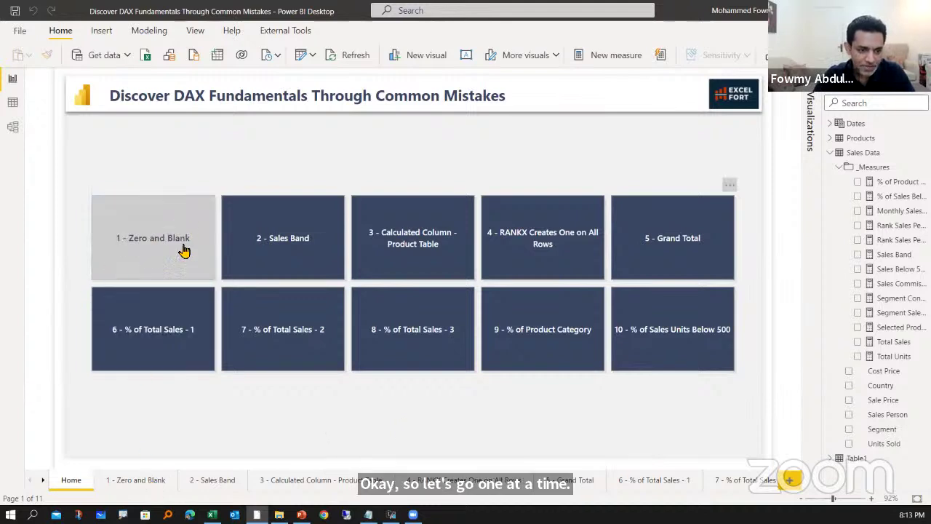
left_click(157, 239, "ctrl")
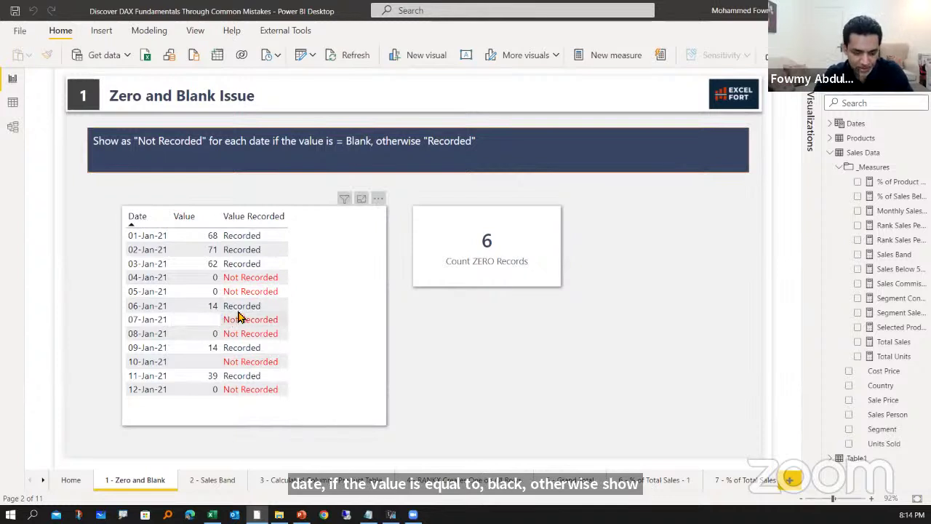
left_click_drag(195, 316, 220, 326)
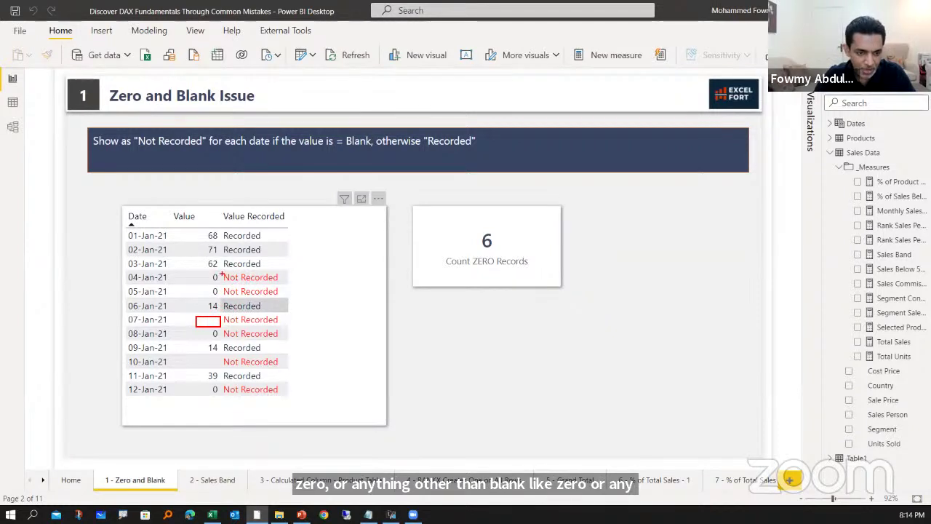
mouse_move(220, 271)
left_mouse_down()
mouse_move(285, 295)
mouse_move(286, 283)
left_mouse_up()
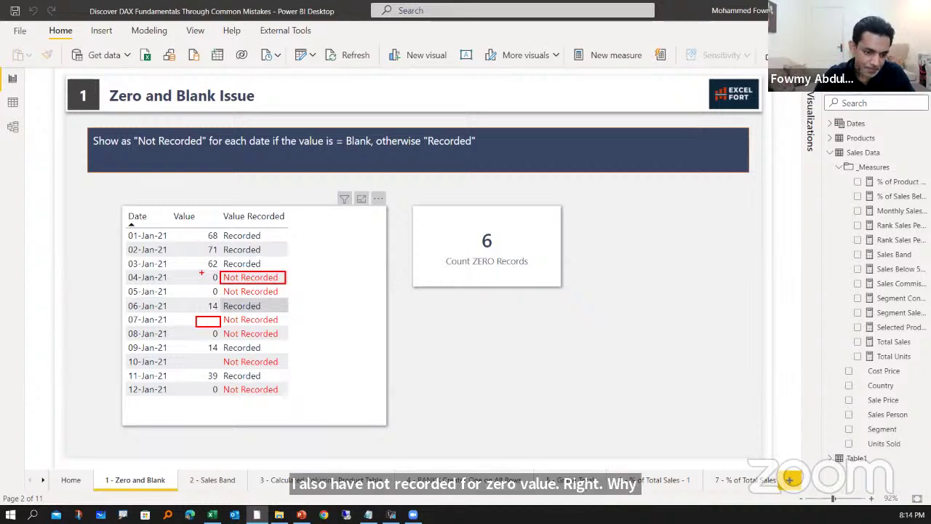
left_click(323, 297)
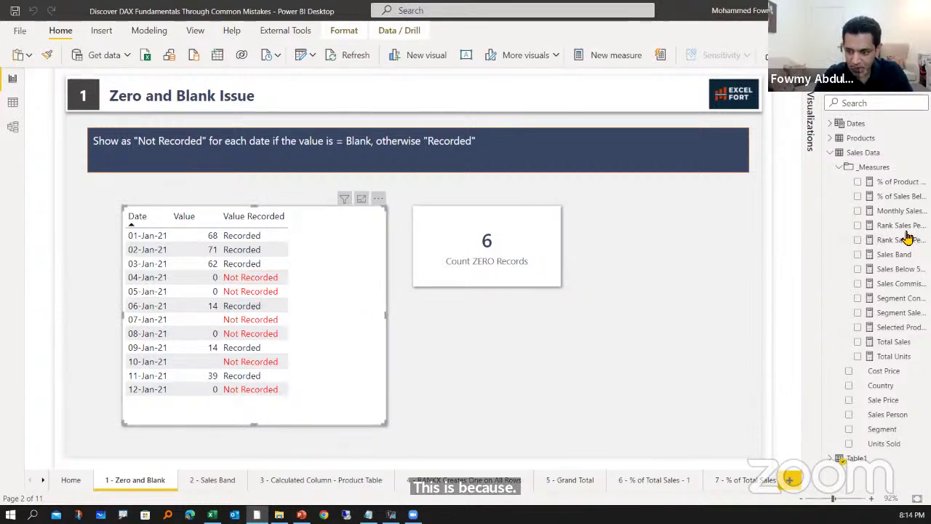
Step: Collapse Sales Data and show Table1's Value Recorded measure formula
left_click(829, 153)
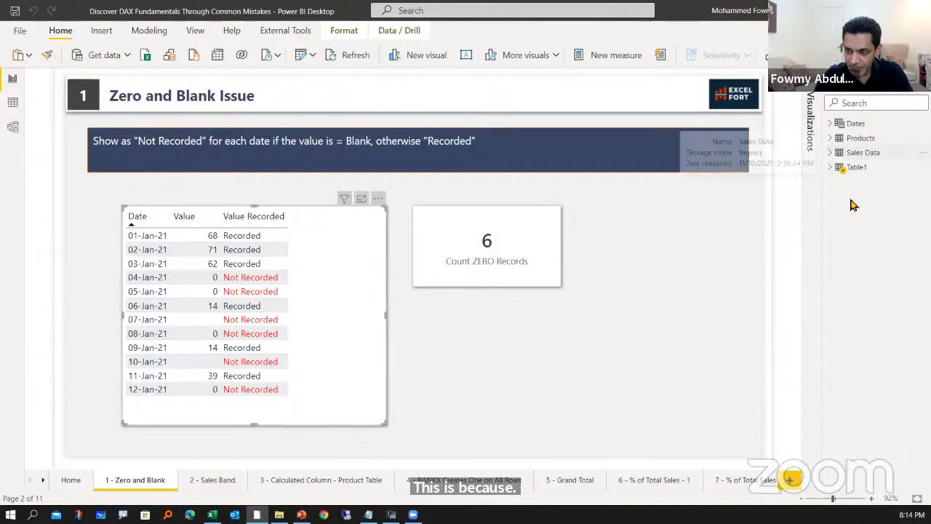
left_click(831, 168)
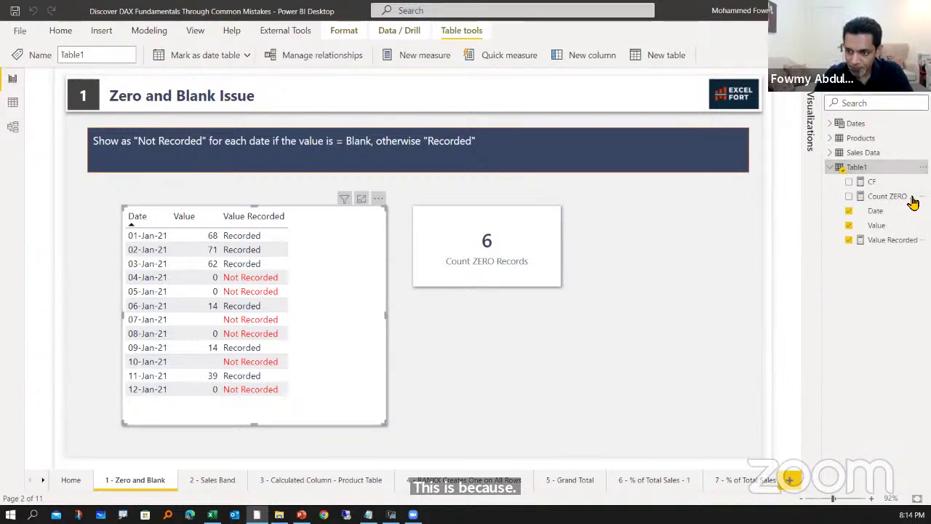
left_click(892, 239)
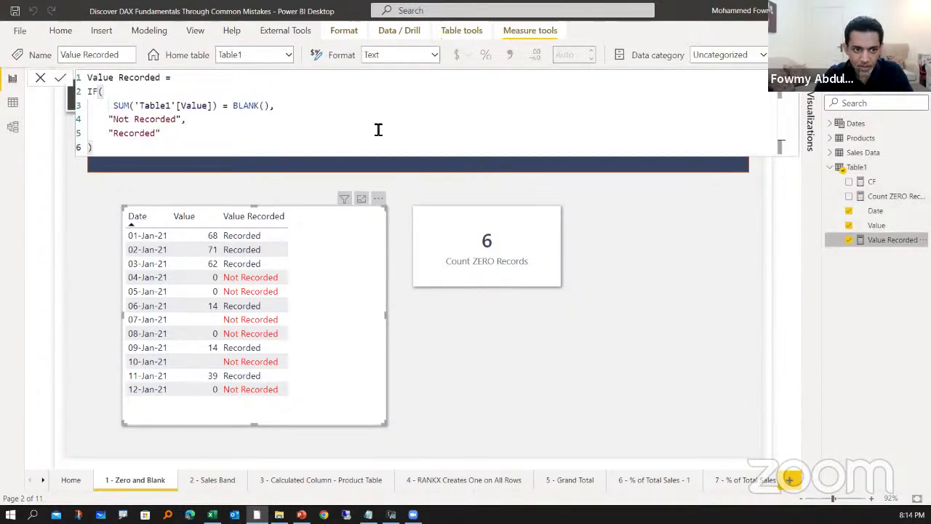
scroll(284, 154, "up", 3)
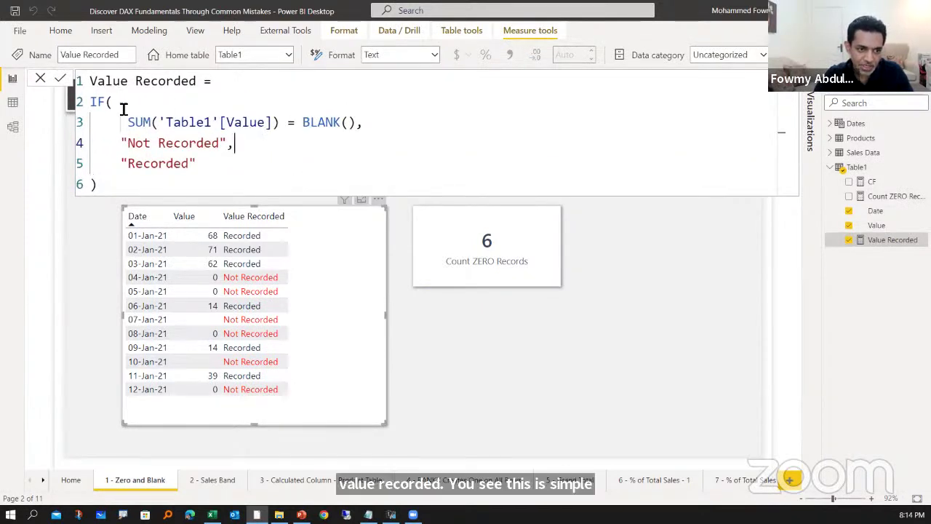
Step: Highlight the SUM('Table1'[Value]) expression and then the = BLANK() comparison in turn
left_click_drag(125, 123, 285, 122)
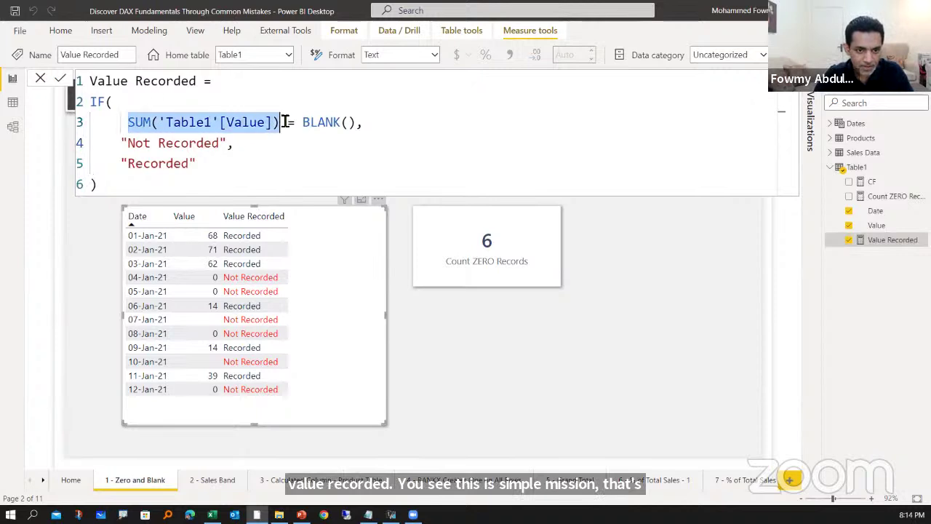
left_click(248, 150)
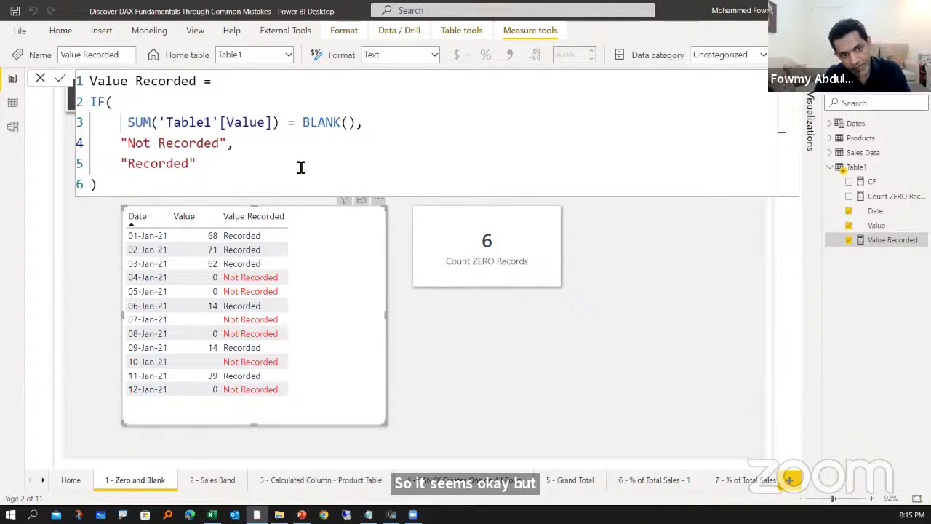
left_click(289, 123)
left_click_drag(289, 123, 357, 123)
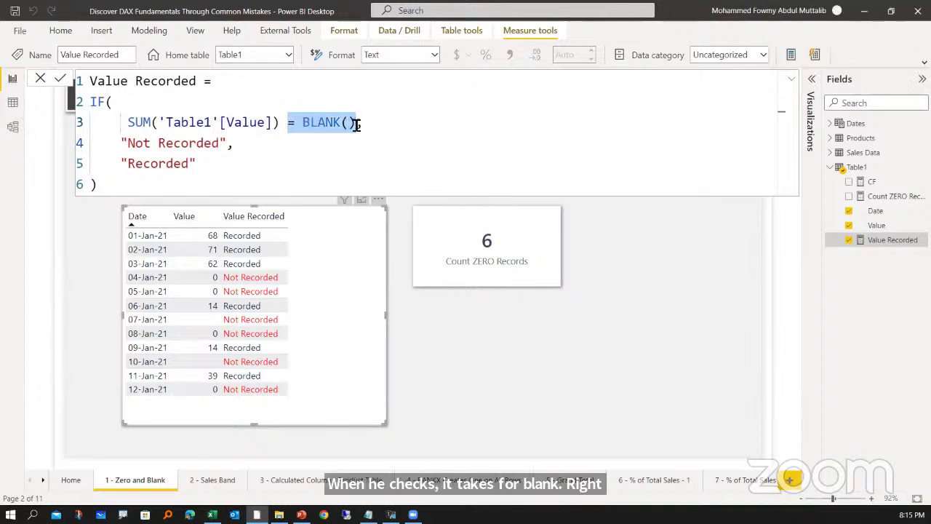
left_click(309, 165)
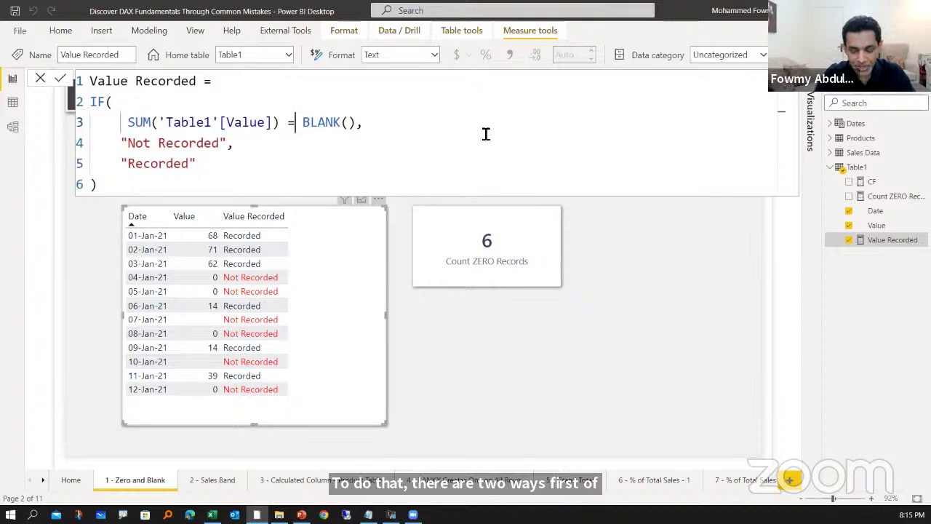
Step: Change the condition to a strict == BLANK() comparison and commit the measure
type("=")
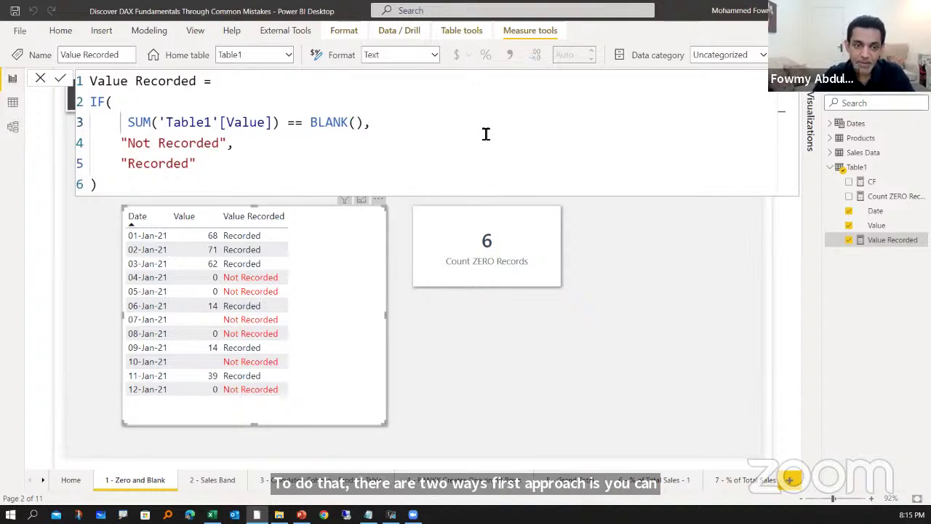
key("Left")
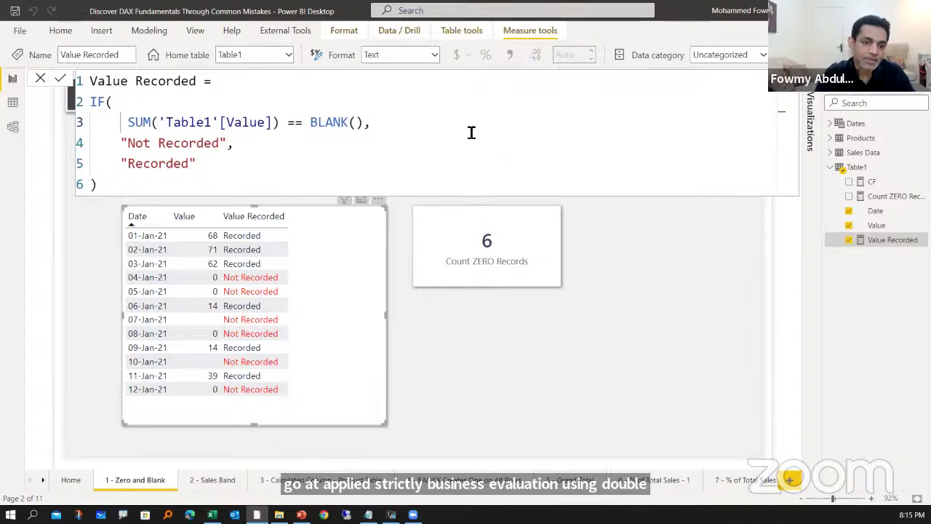
left_click(63, 81)
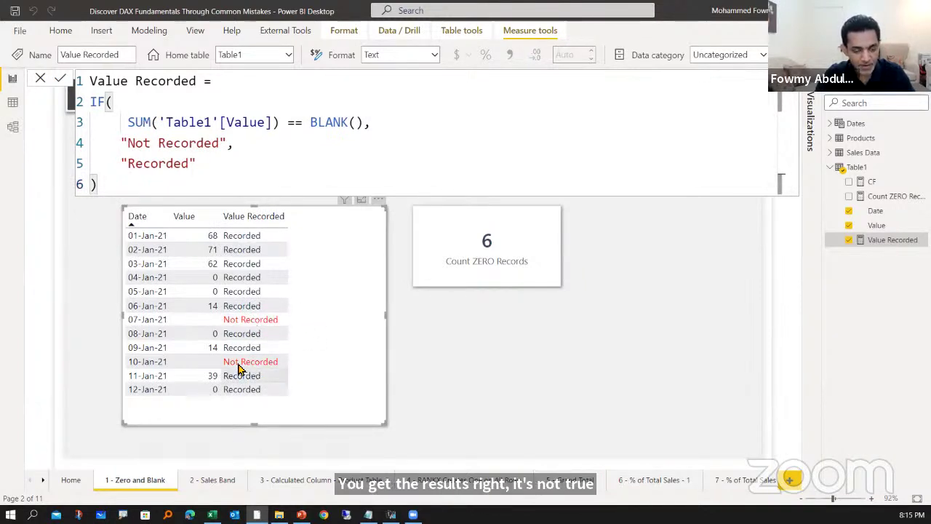
Step: Delete == BLANK() from line 3, leaving only SUM('Table1'[Value]) as the condition
left_click(289, 123)
left_click_drag(306, 125, 364, 122)
key("BackSpace")
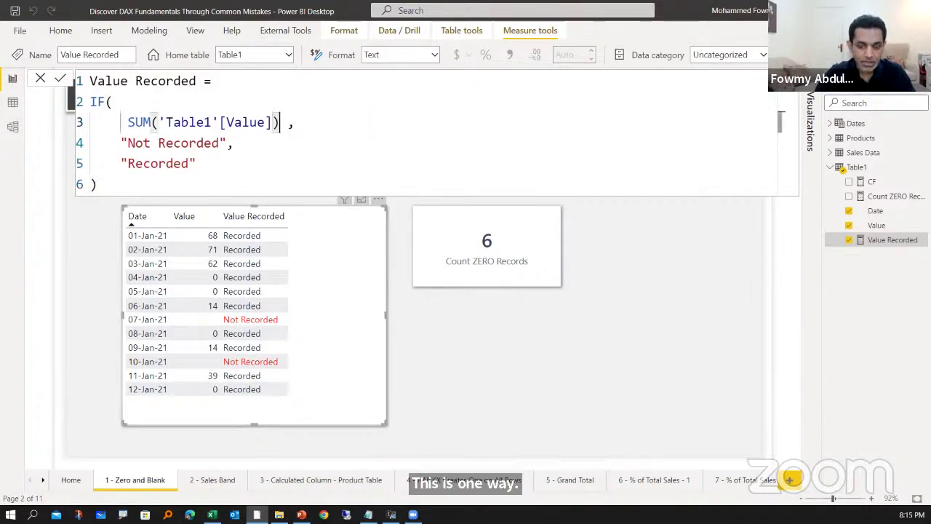
Step: Wrap the condition as ISBLANK(SUM('Table1'[Value])) and commit the Value Recorded measure
left_click(128, 122)
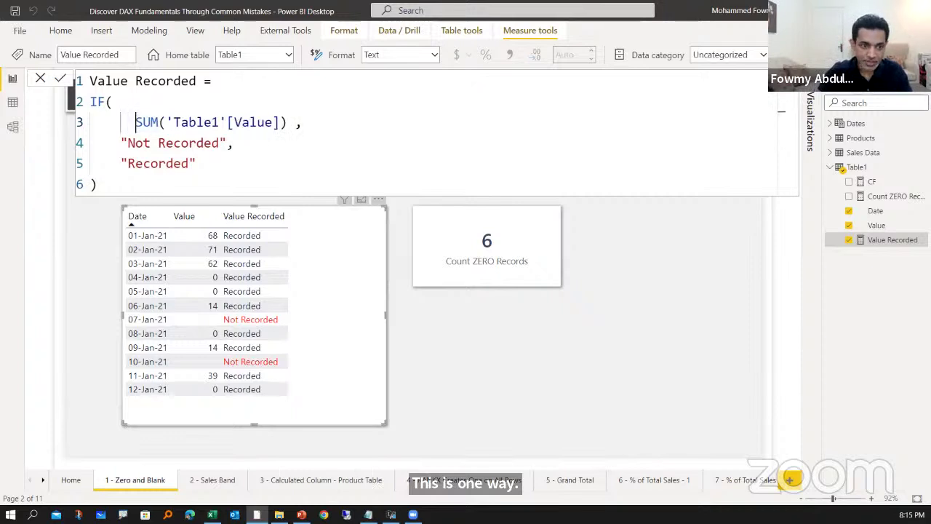
type("isbla")
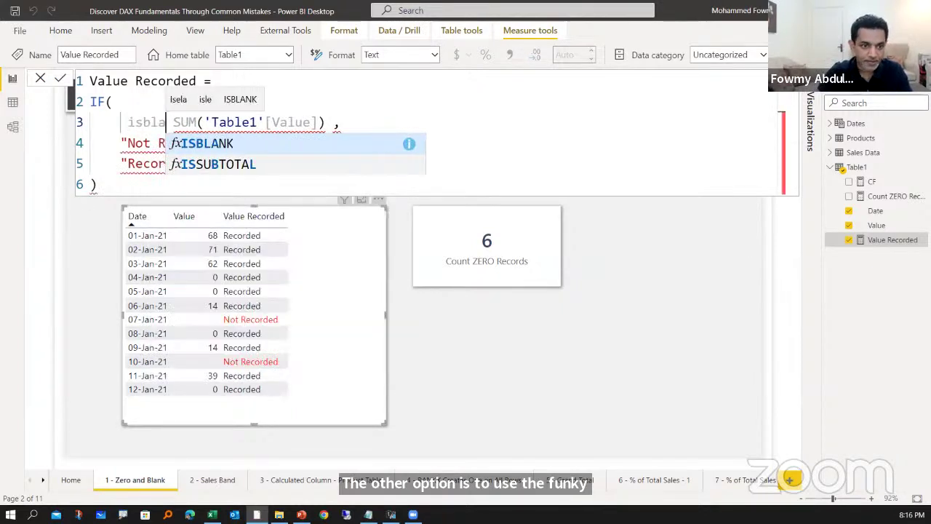
key("Tab")
type(")")
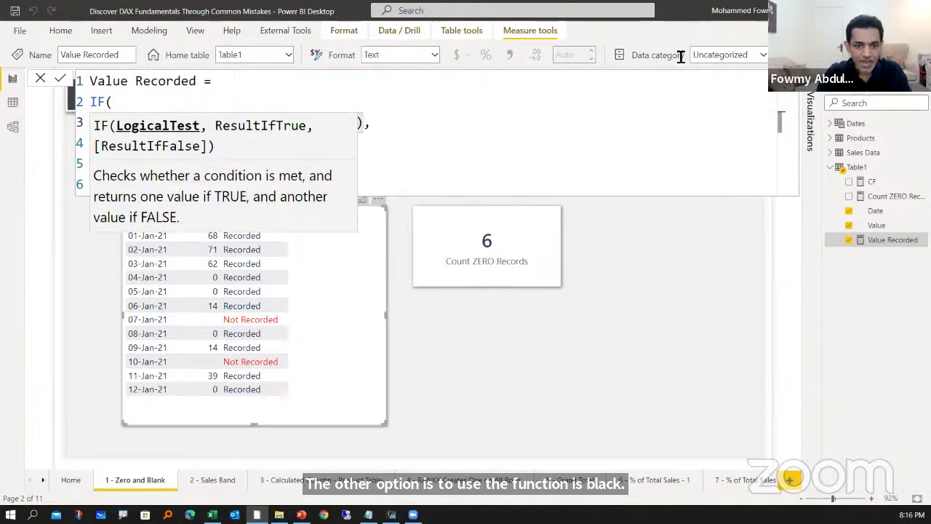
left_click(409, 130)
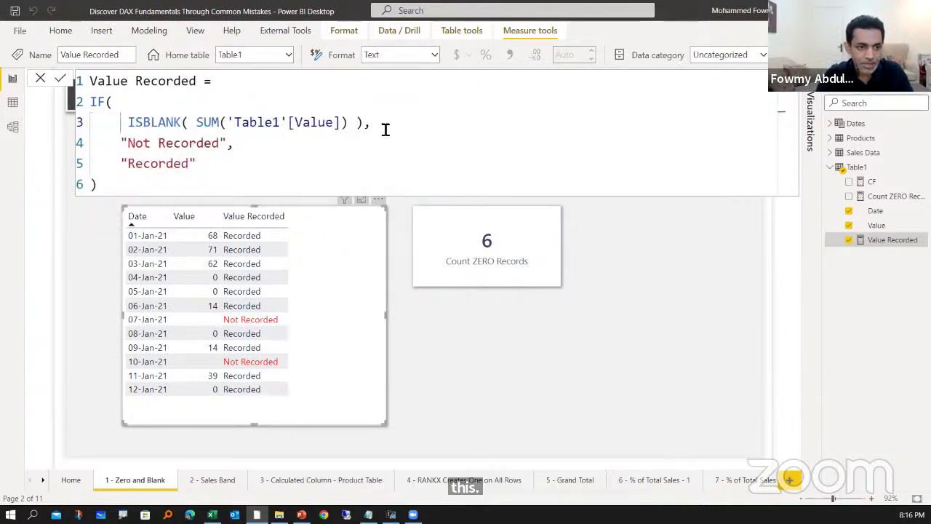
left_click(61, 81)
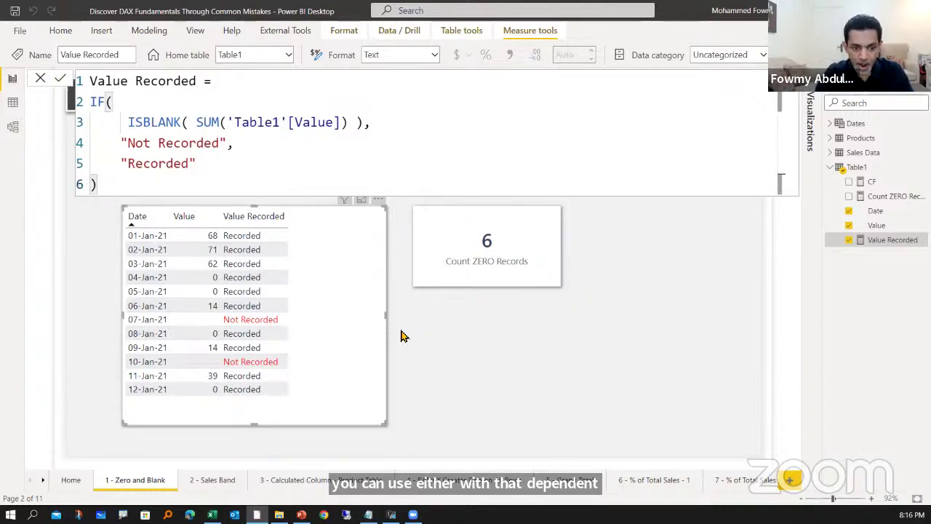
left_click(493, 279)
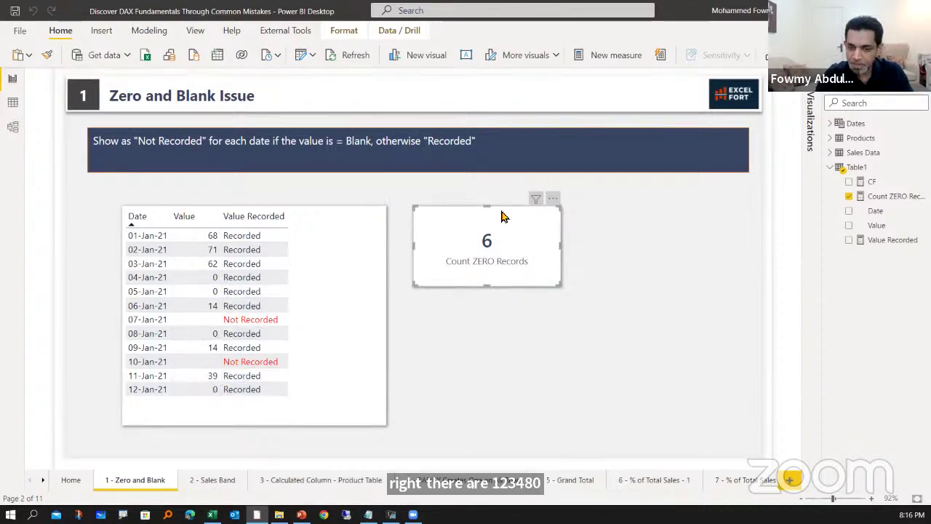
Step: Change Count ZERO Records to test Table1[Value] == 0 and commit; the card shows 4
left_click(884, 196)
left_click(325, 146)
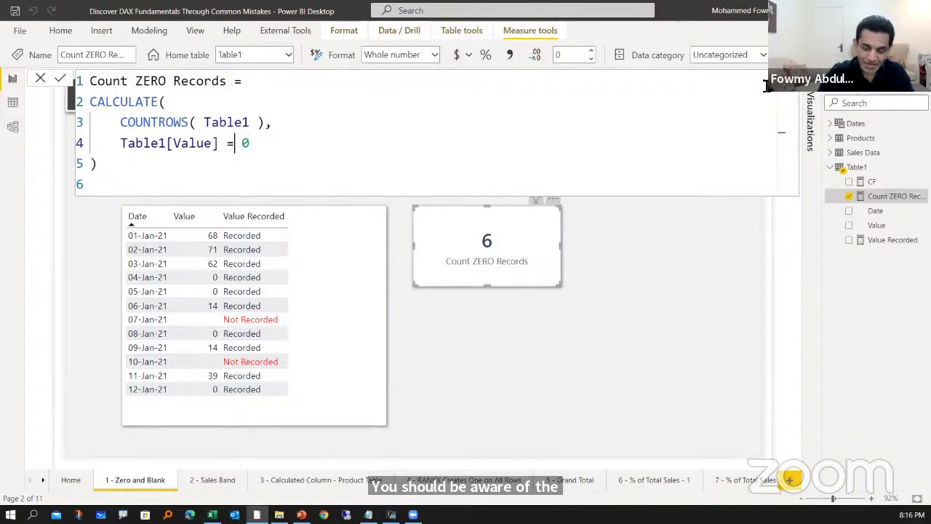
type("=")
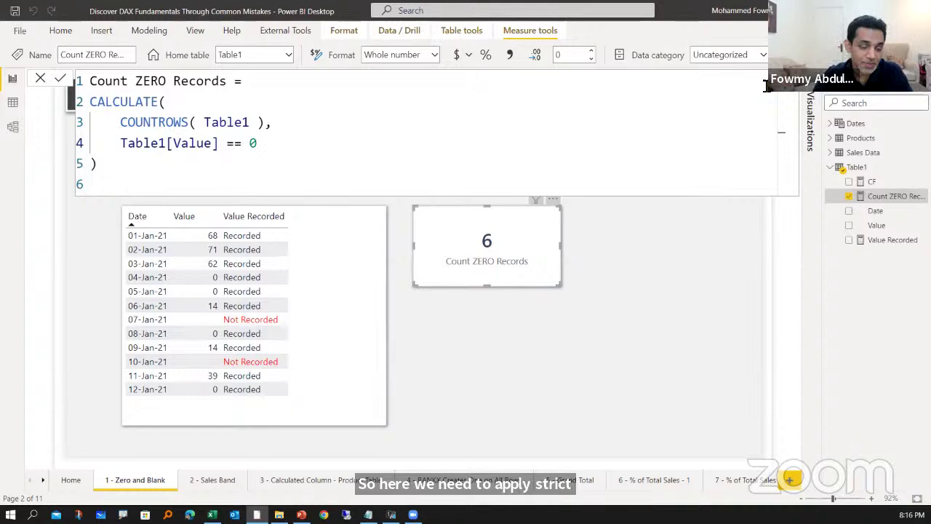
key("shift+Left")
key("shift+Left")
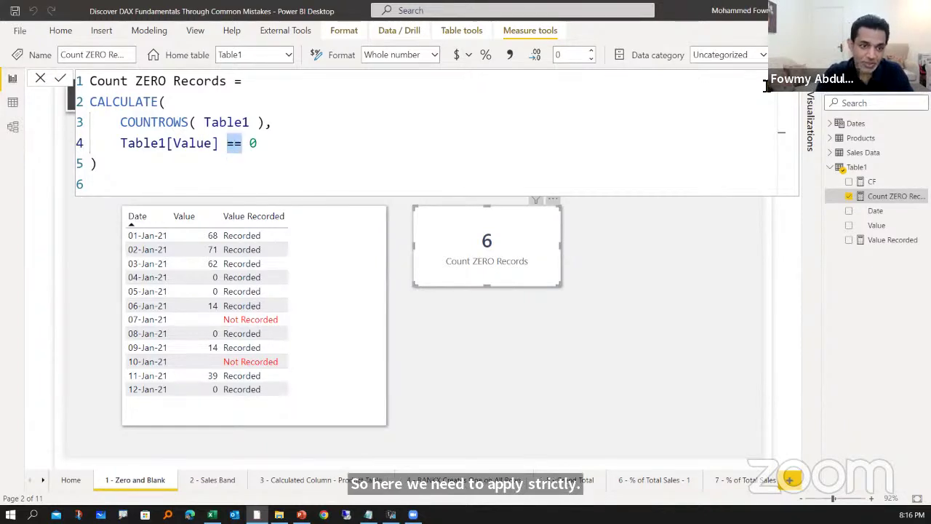
left_click(227, 146)
key("shift+End")
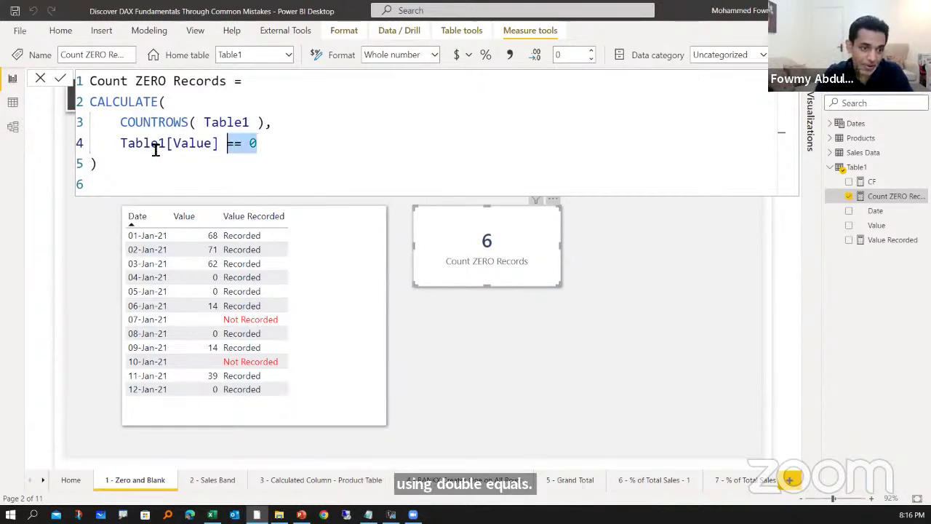
left_click(119, 145, "shift")
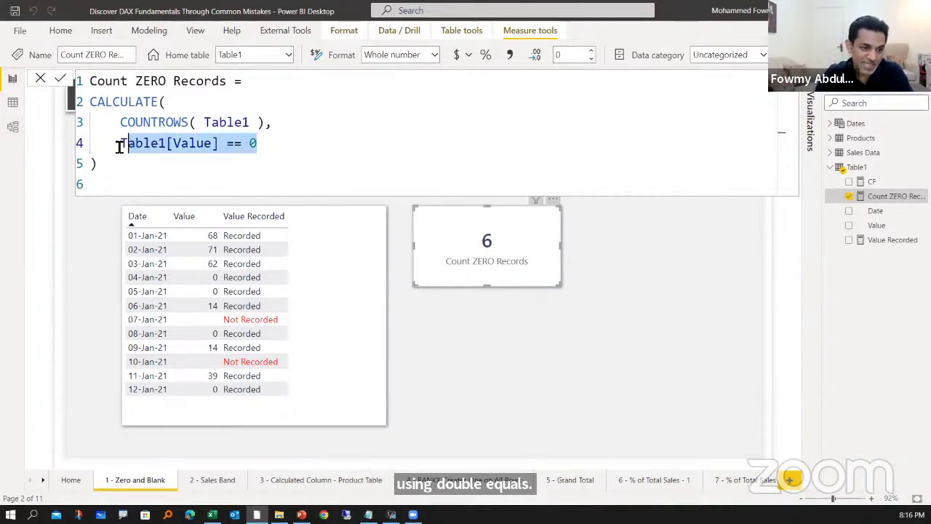
left_click(64, 80)
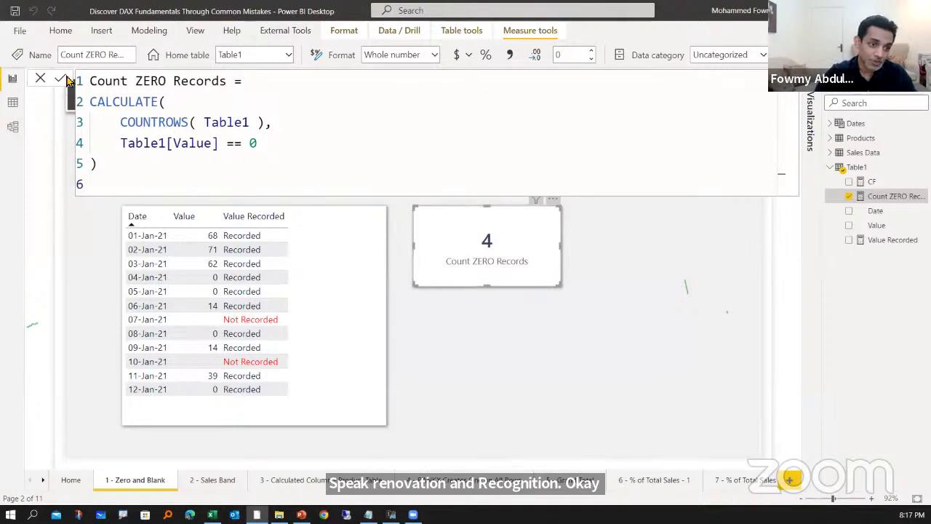
Step: Switch to the '2 - Sales Band' report page
left_click(213, 480)
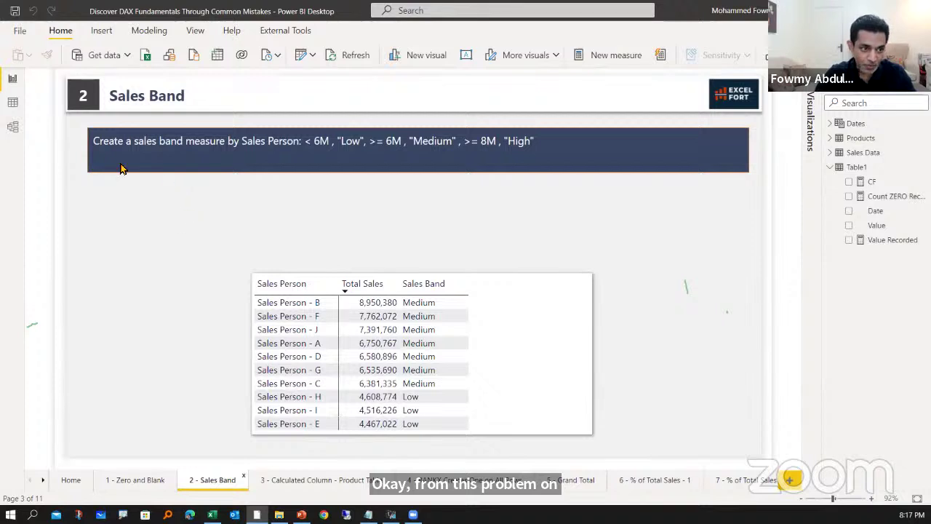
Step: Show the model diagram with Properties hidden, selecting the Dates, Products and Sales Data tables
left_click(18, 128)
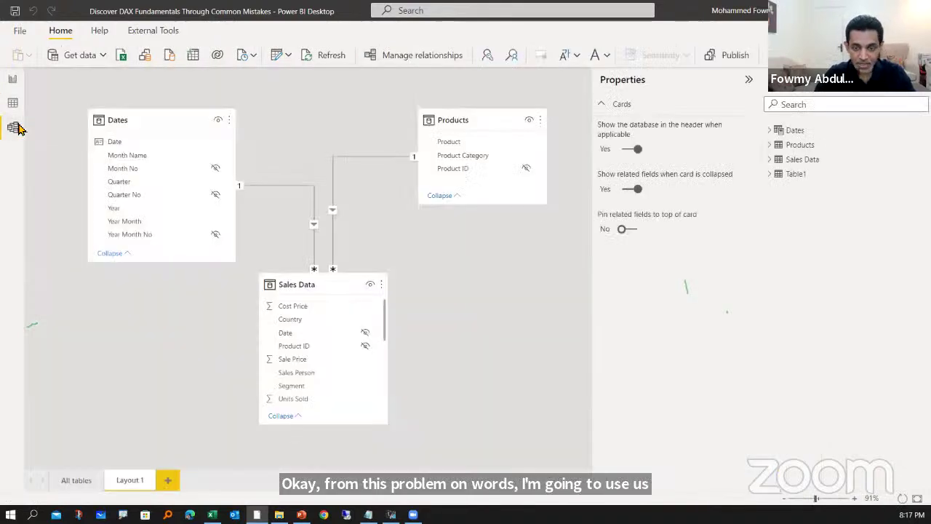
left_click(749, 79)
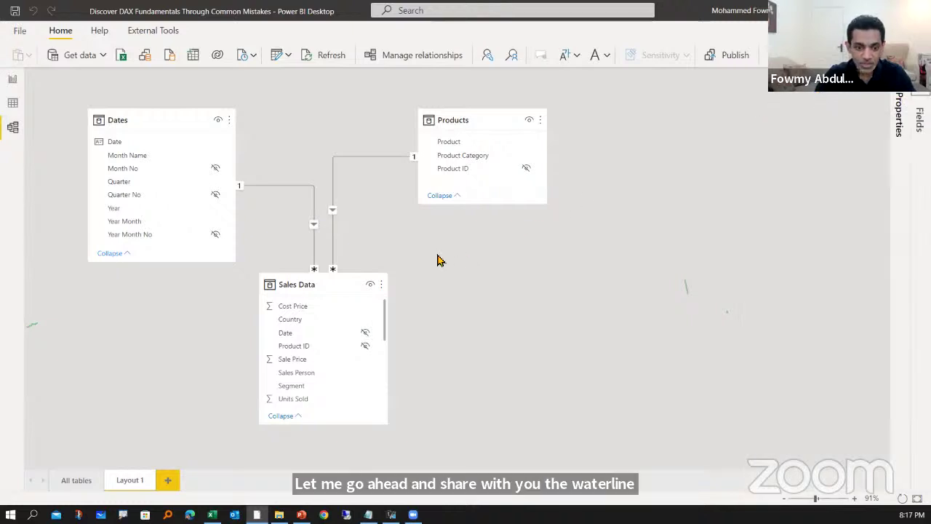
left_click(138, 119)
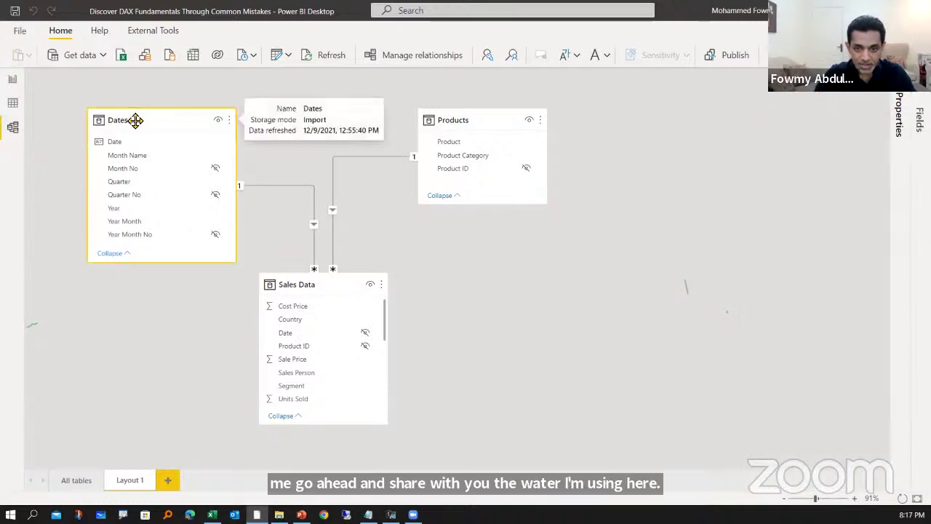
left_click(484, 119)
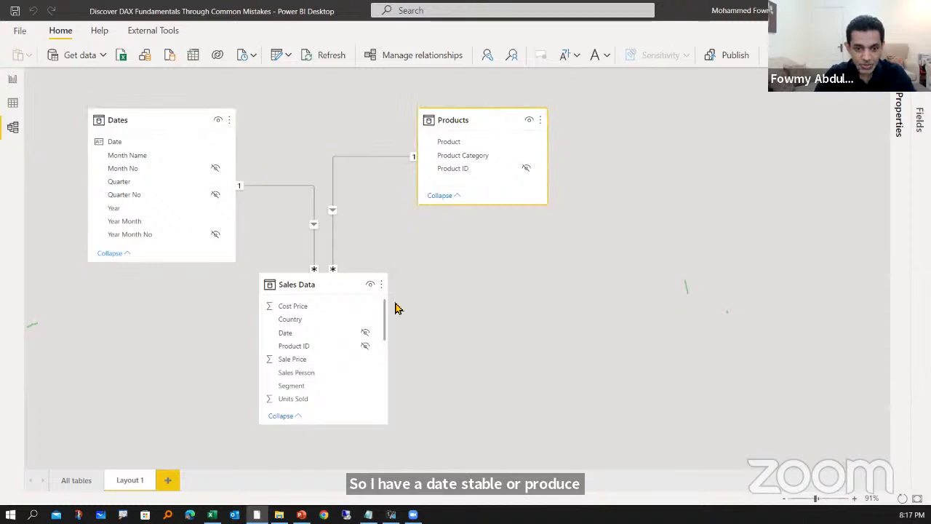
left_click(327, 289)
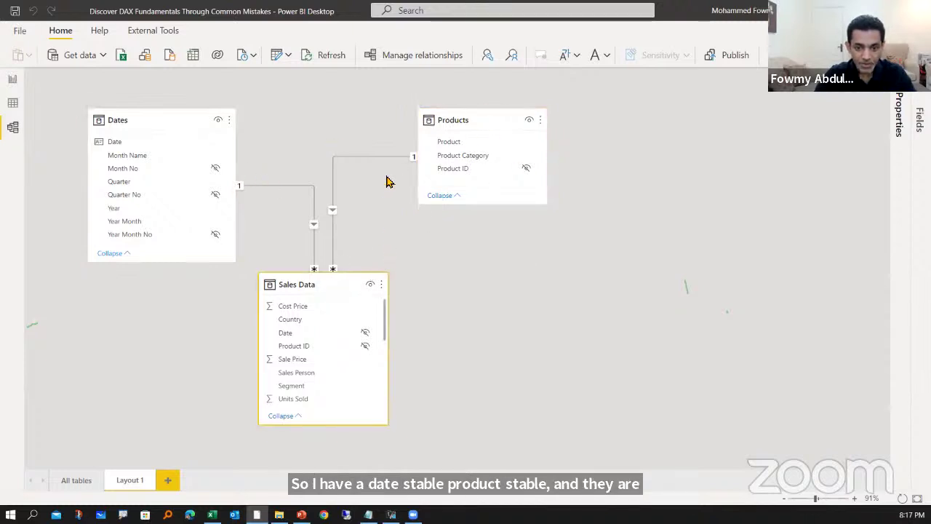
Step: Browse the Sales Data table's 700 rows in data view, then go back to the '2 - Sales Band' page
left_click(12, 104)
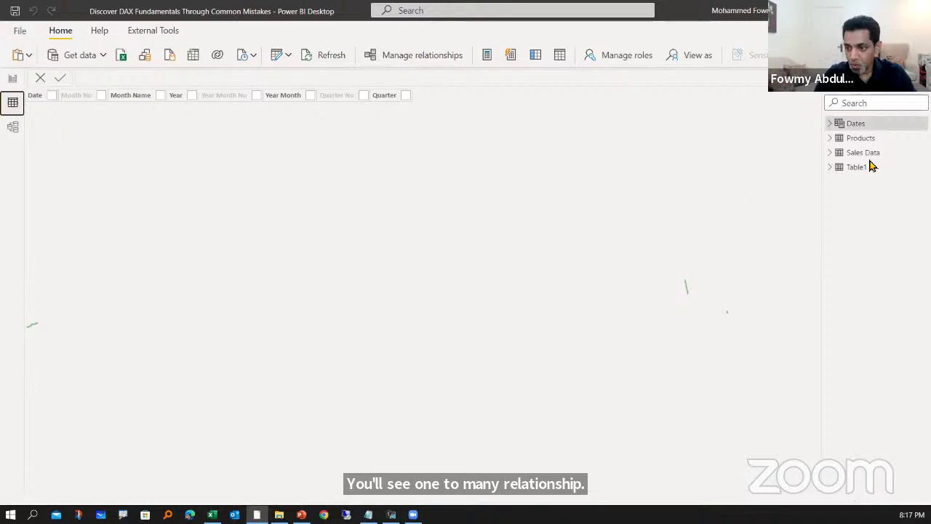
left_click(865, 153)
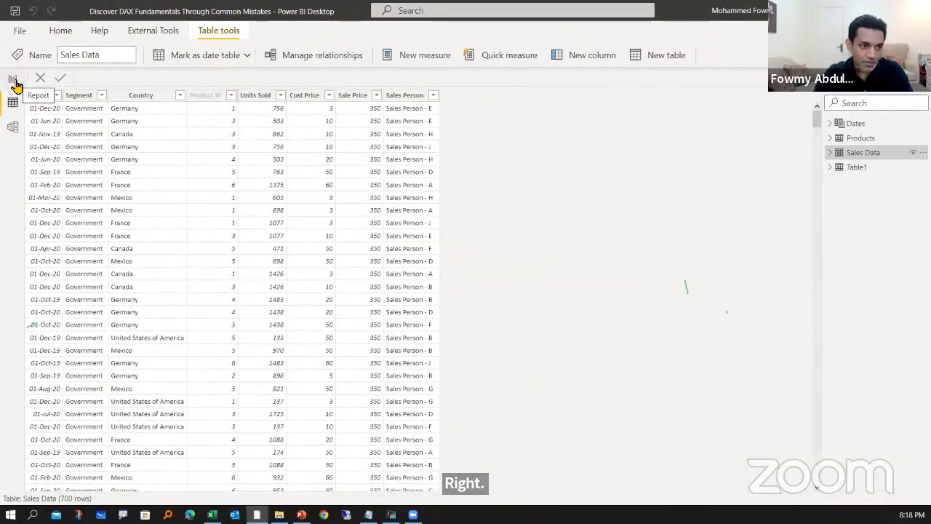
left_click(17, 81)
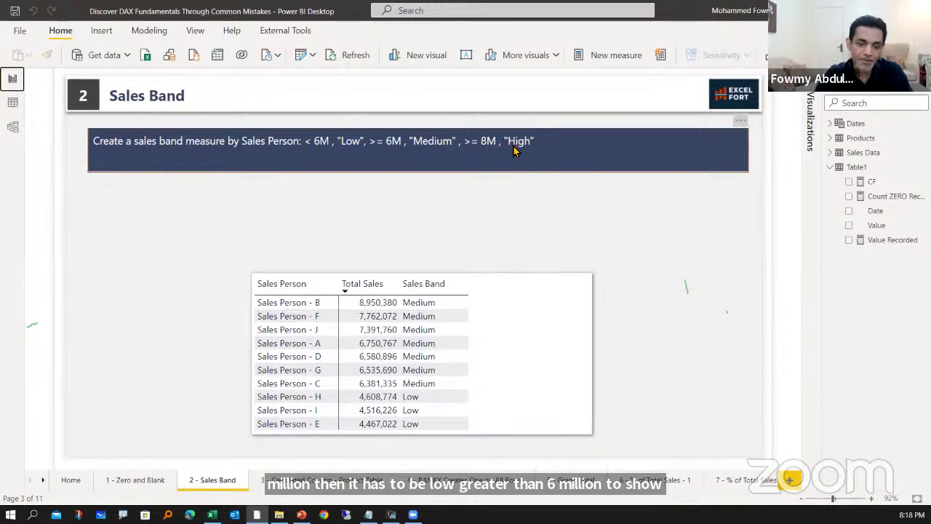
Step: Select the Sales Band table visual and open the Sales Band measure from Sales Data in the formula bar
left_click(515, 306)
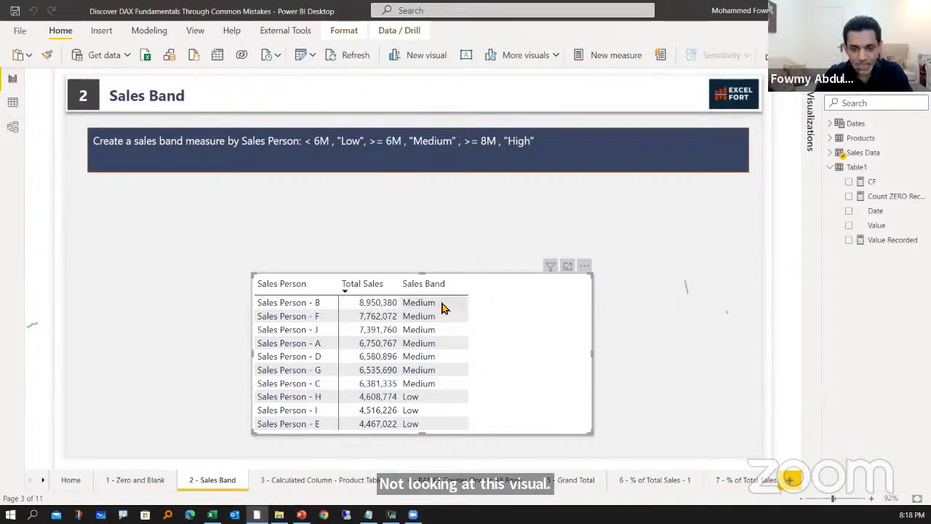
left_click(505, 159)
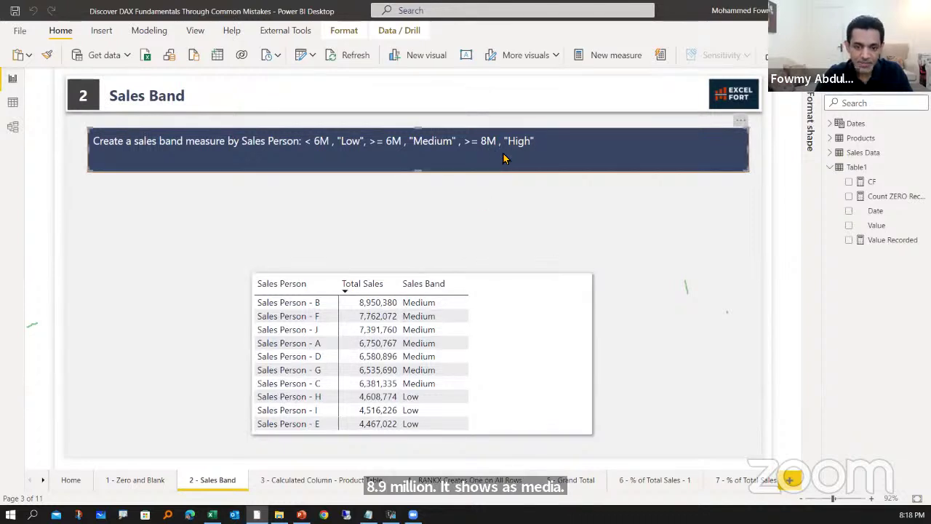
left_click(505, 316)
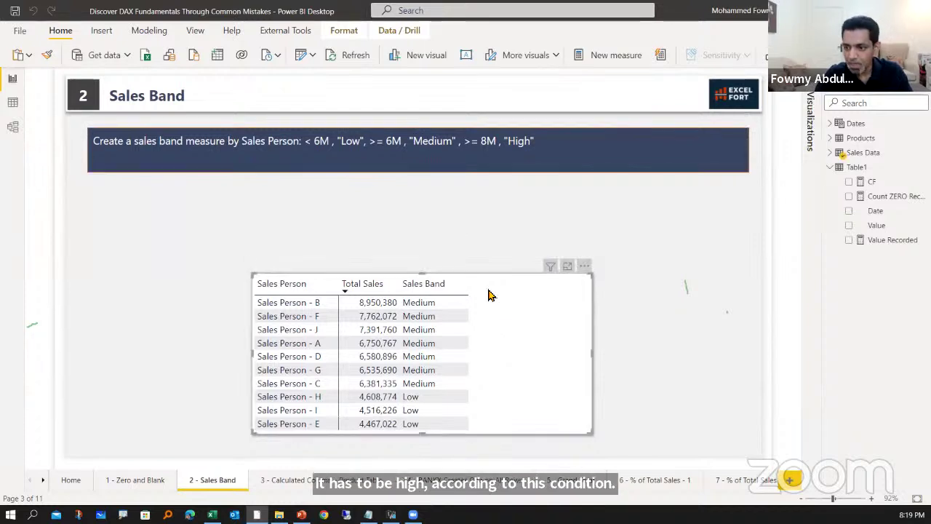
left_click(829, 167)
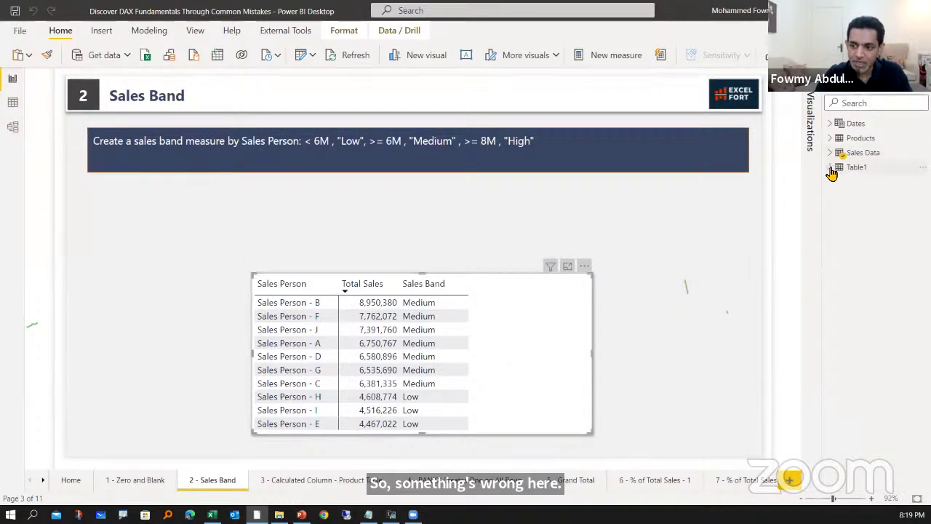
left_click(831, 153)
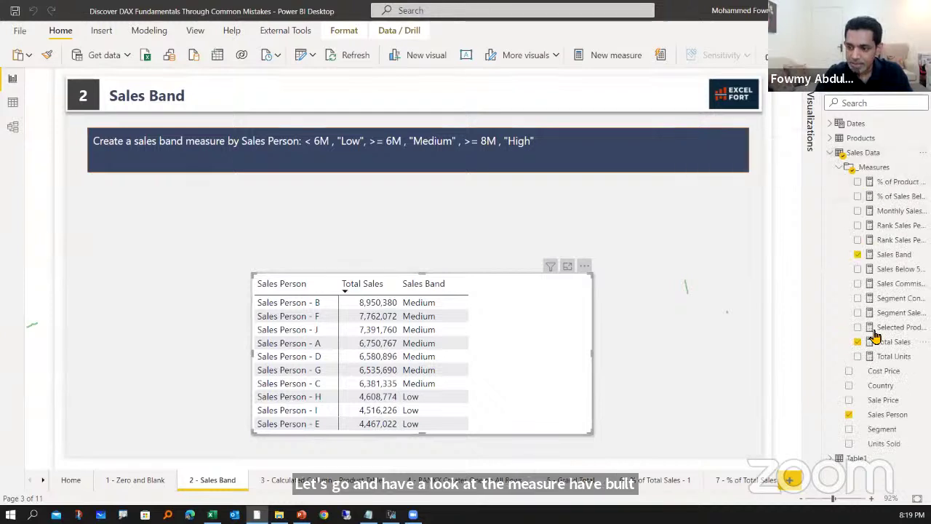
left_click(894, 256)
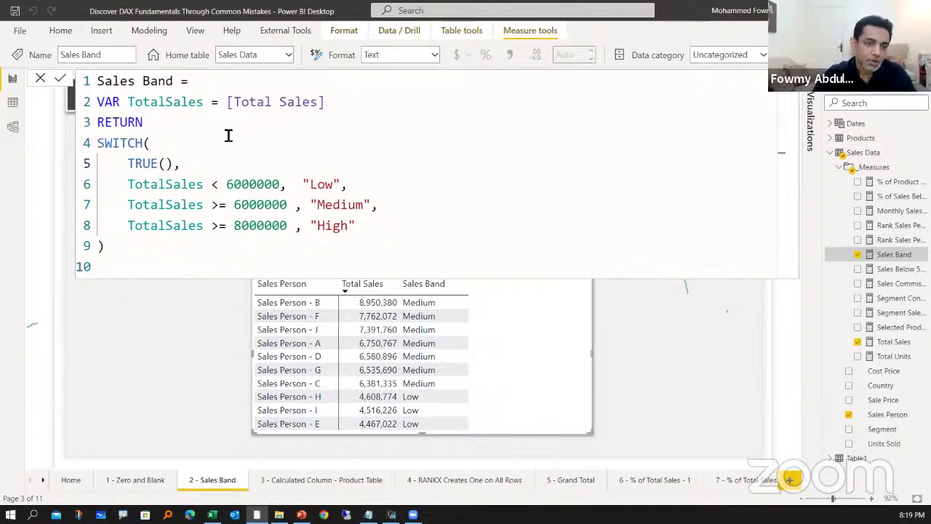
left_click_drag(230, 107, 327, 104)
double_click(172, 103)
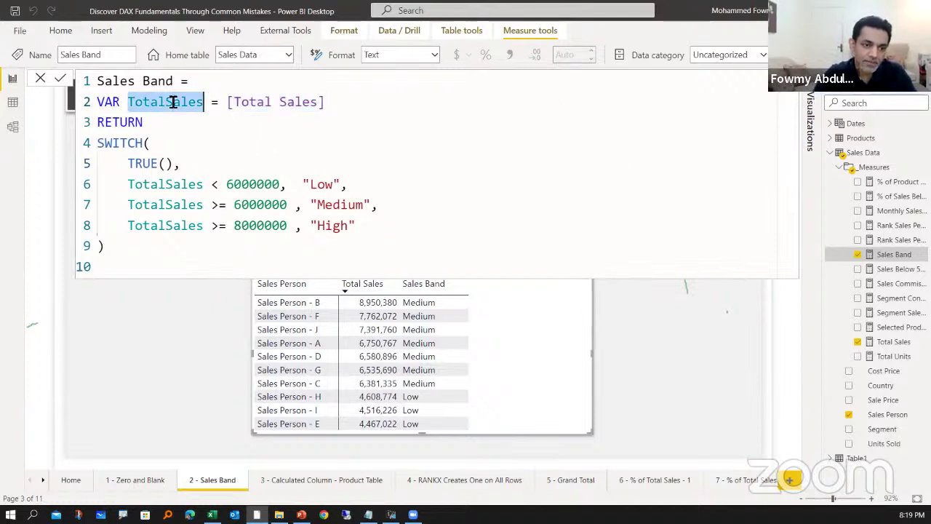
left_click(203, 152)
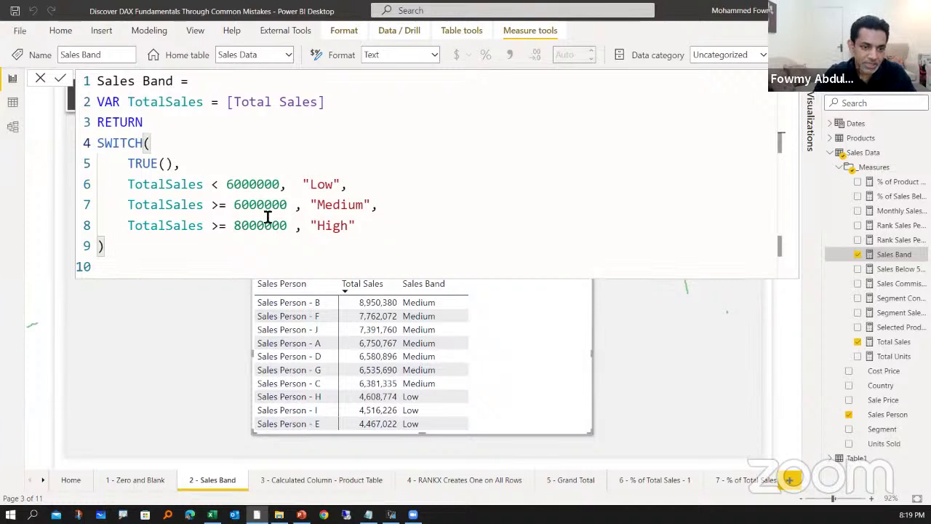
double_click(129, 184)
left_click_drag(359, 188, 390, 206)
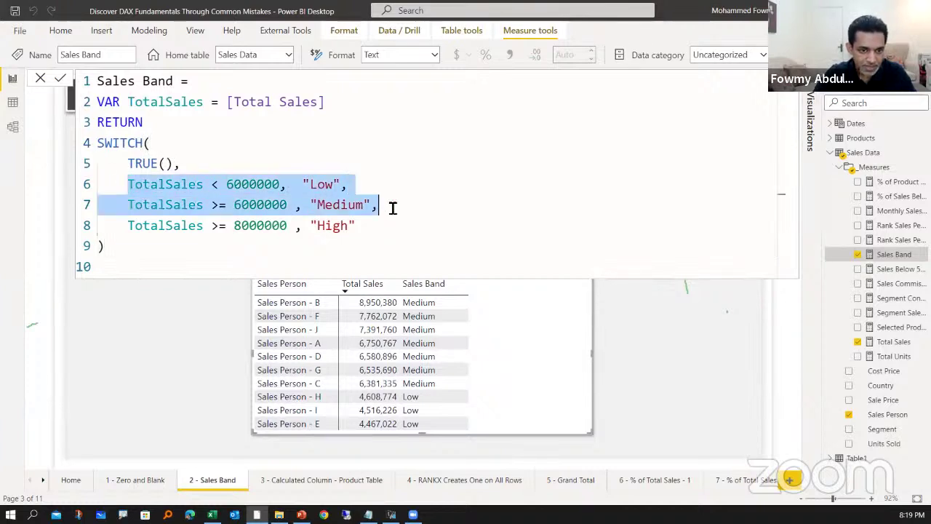
left_click(198, 241)
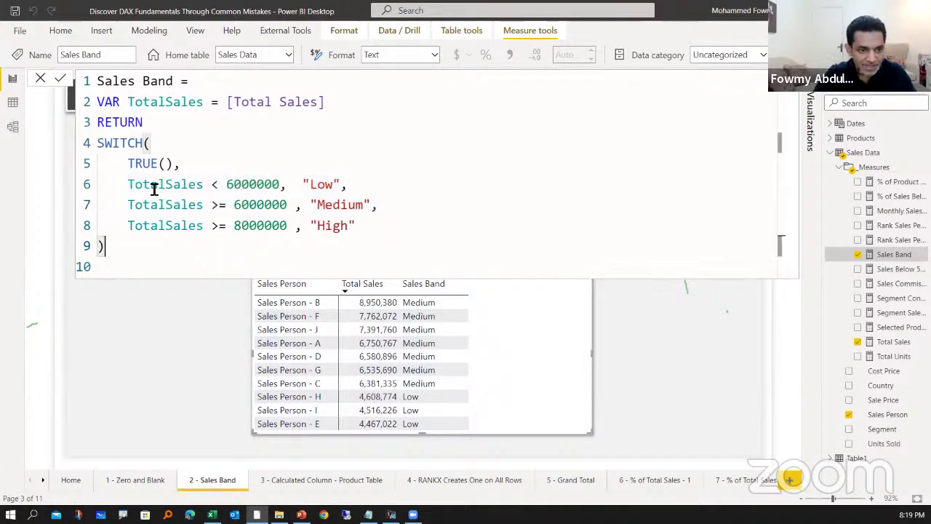
left_click(152, 186)
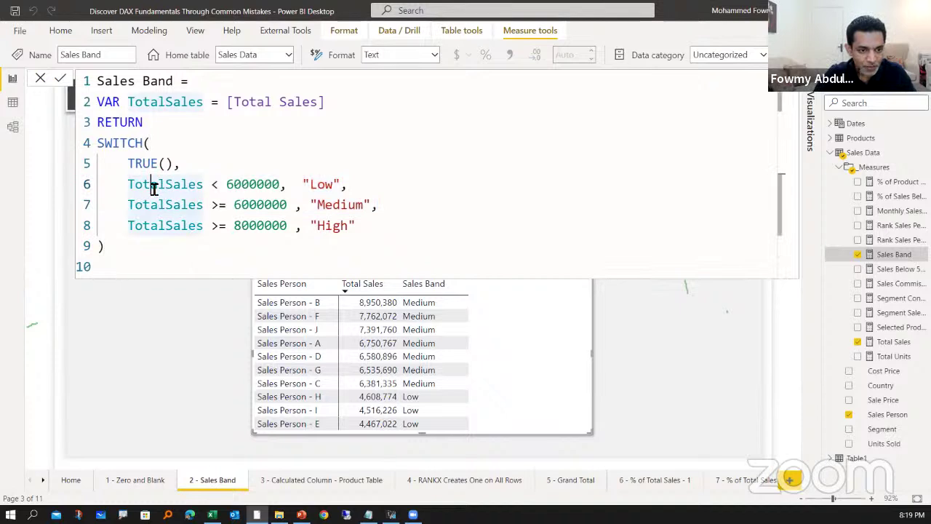
left_click(242, 185)
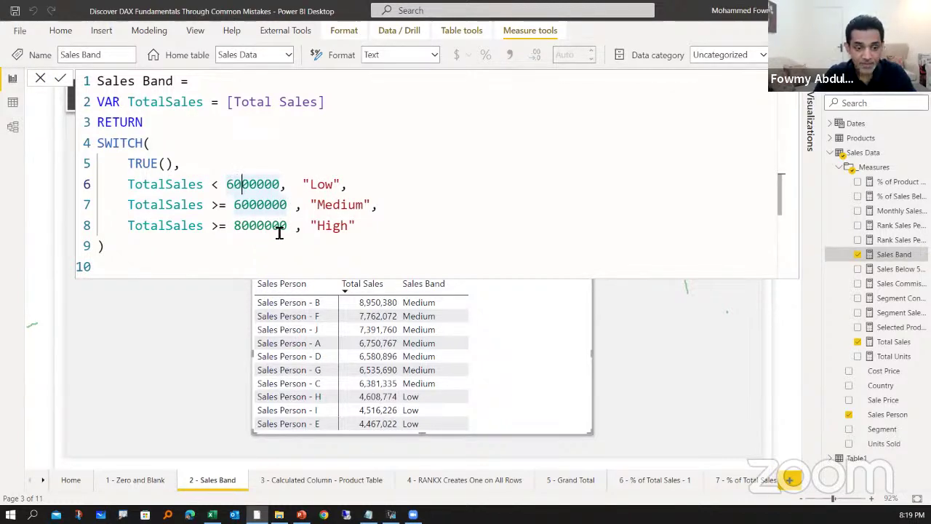
left_click(376, 227)
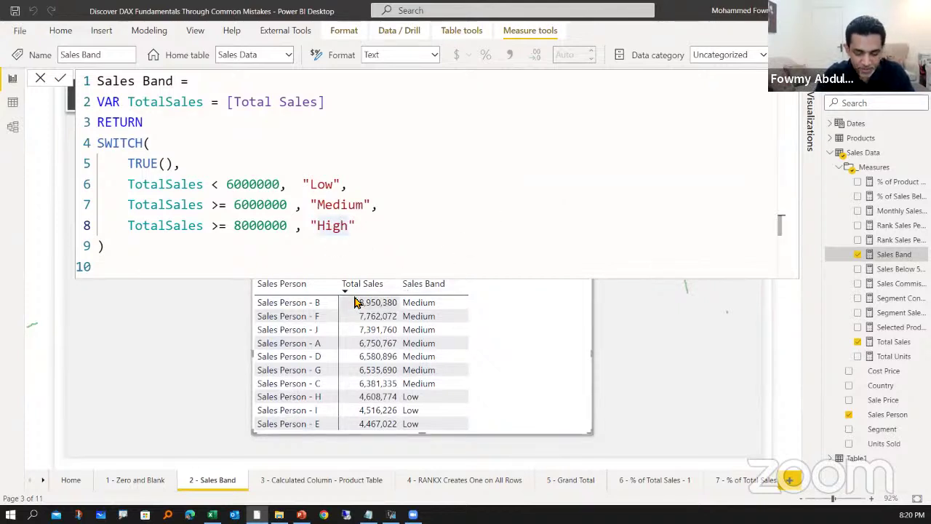
mouse_move(349, 292)
left_mouse_down()
mouse_move(404, 310)
mouse_move(461, 311)
left_mouse_up()
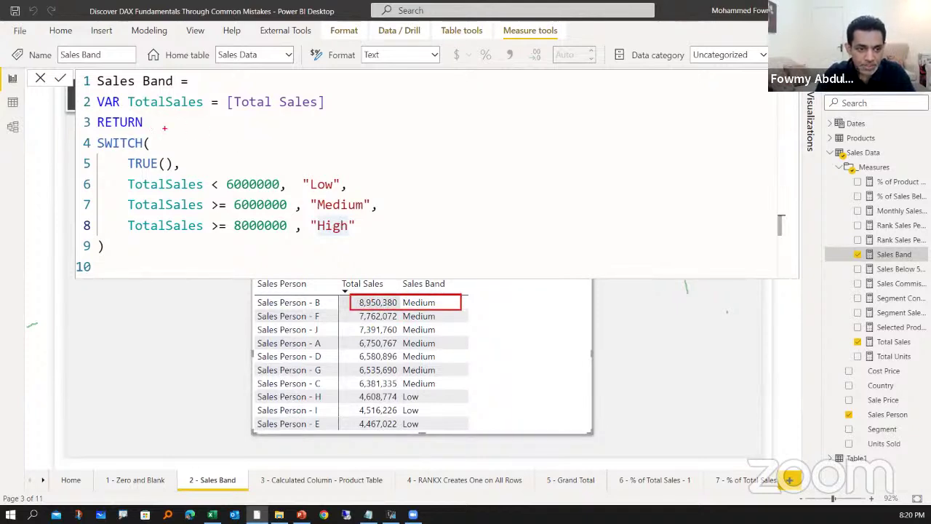
key("Escape")
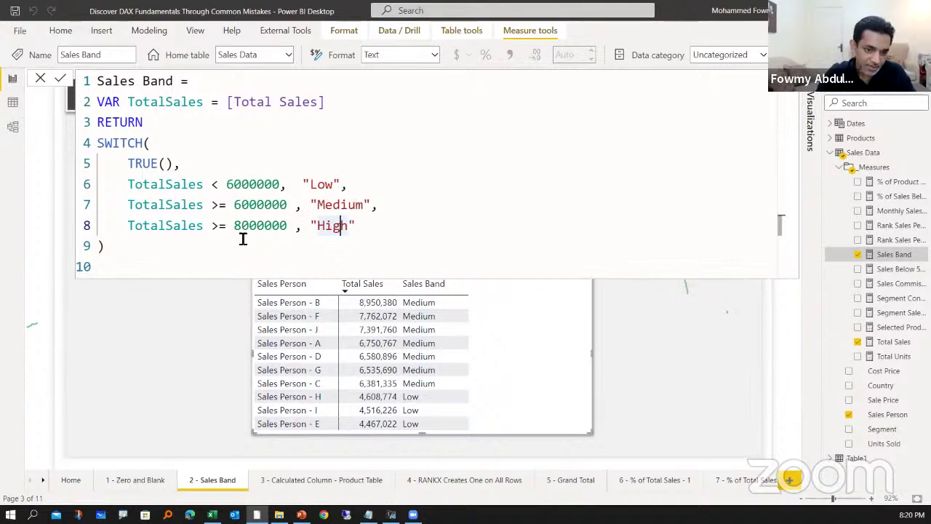
left_click(363, 230)
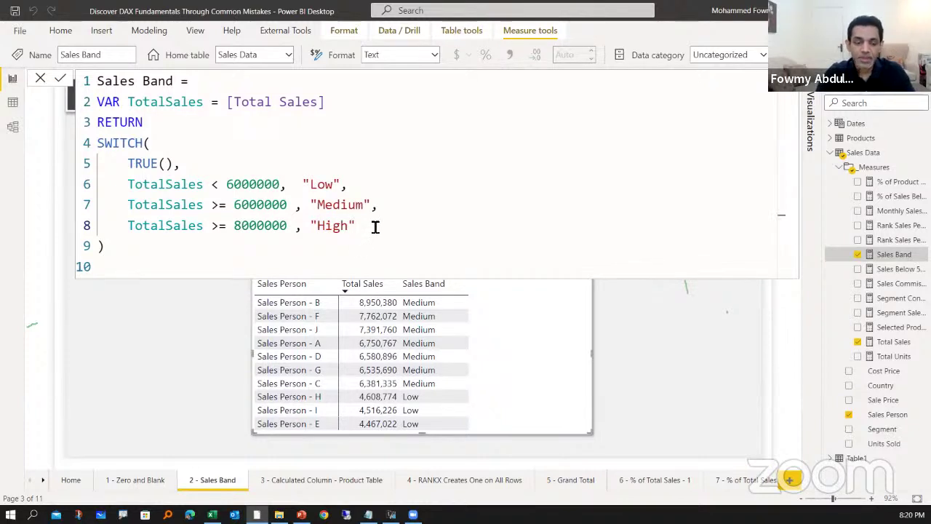
left_click(258, 225)
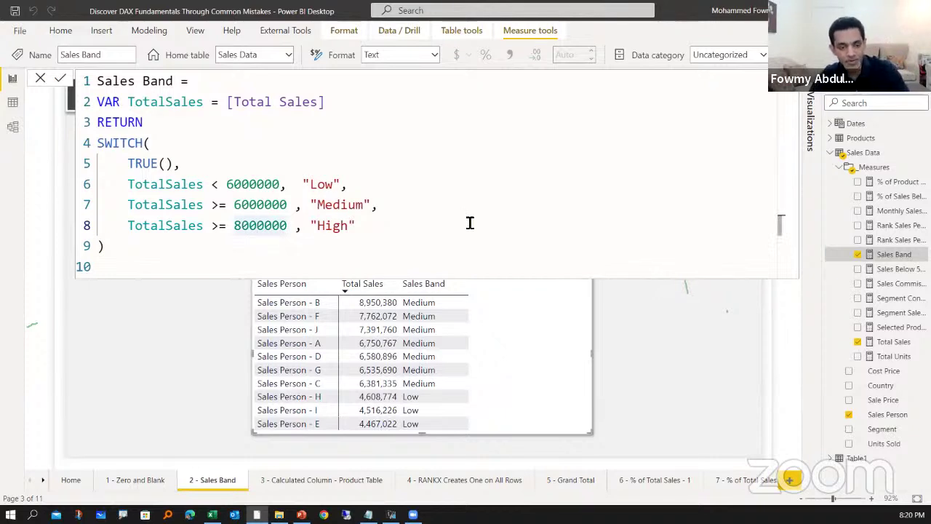
key("Up")
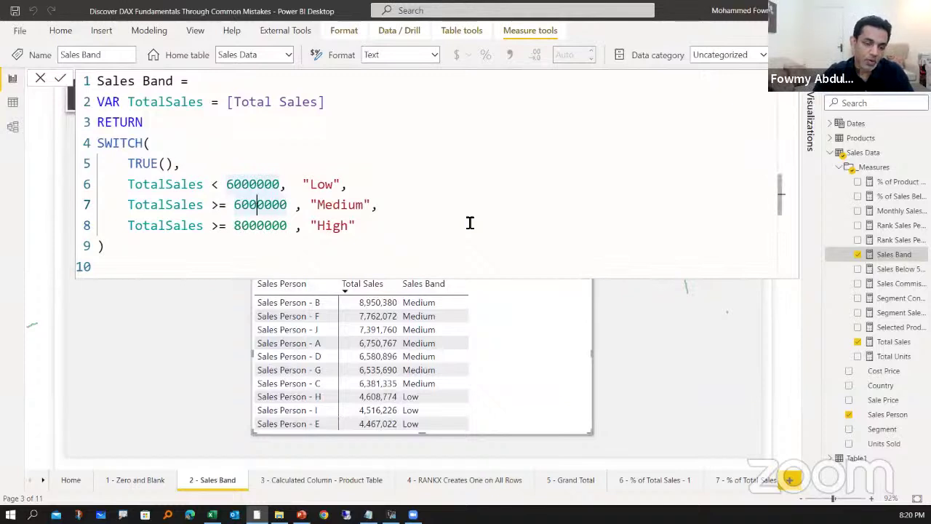
key("Down")
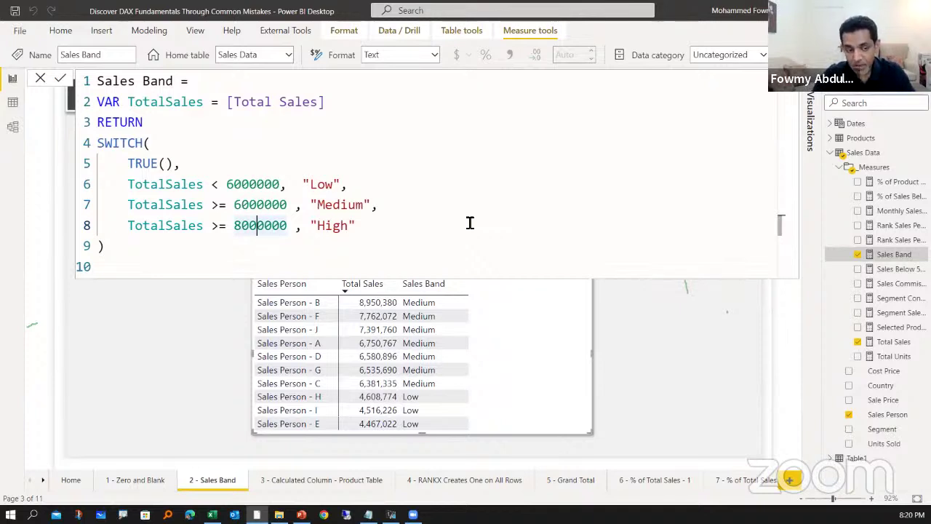
left_click_drag(128, 225, 349, 229)
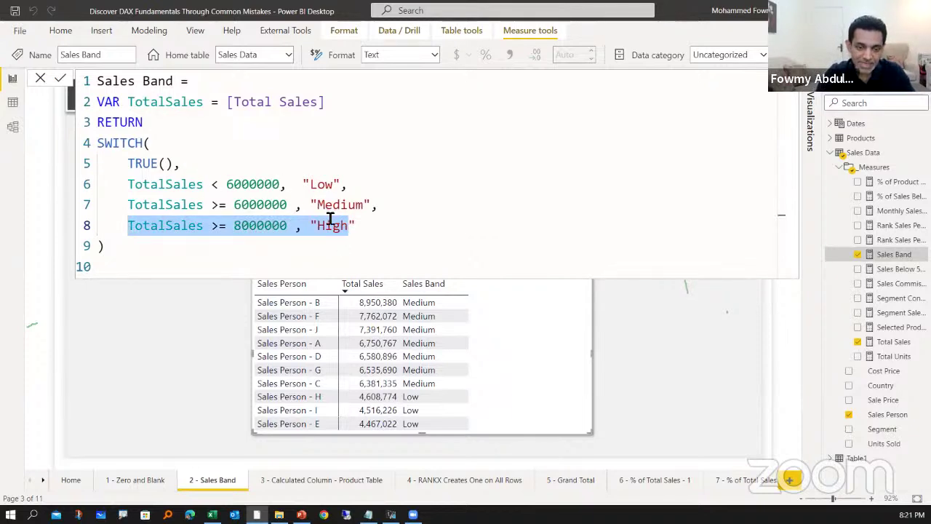
left_click(282, 205)
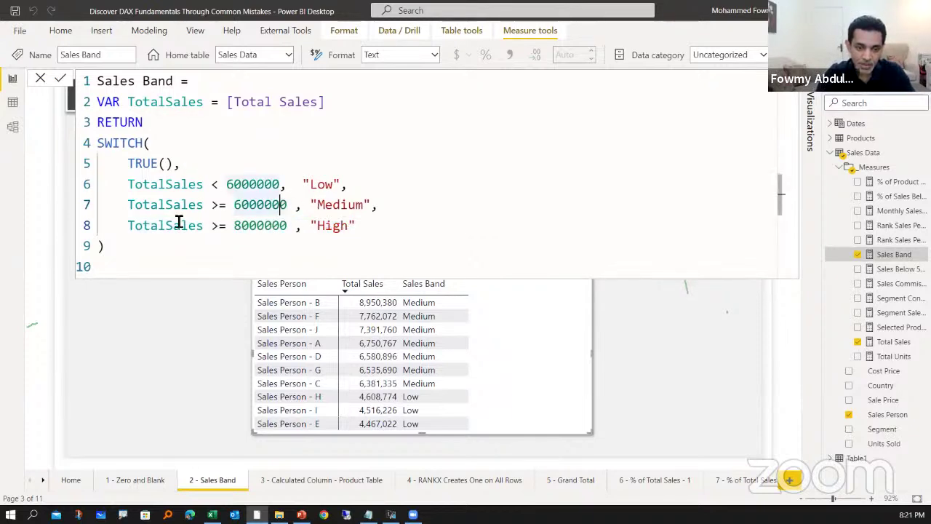
left_click(269, 227)
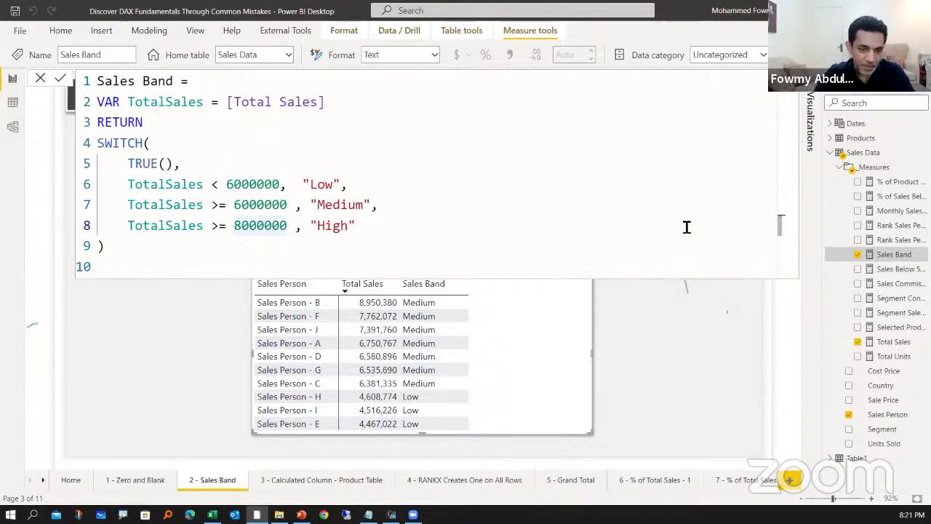
Step: Reorder the Sales Band SWITCH conditions to test High first, then Medium, then Low
key("alt+Up")
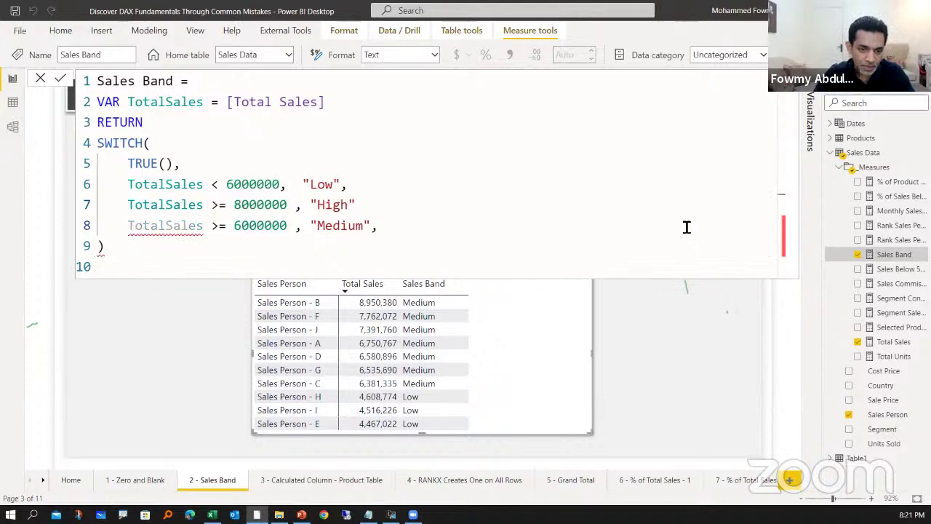
key("alt+Up")
key("alt+Down")
key("alt+Down")
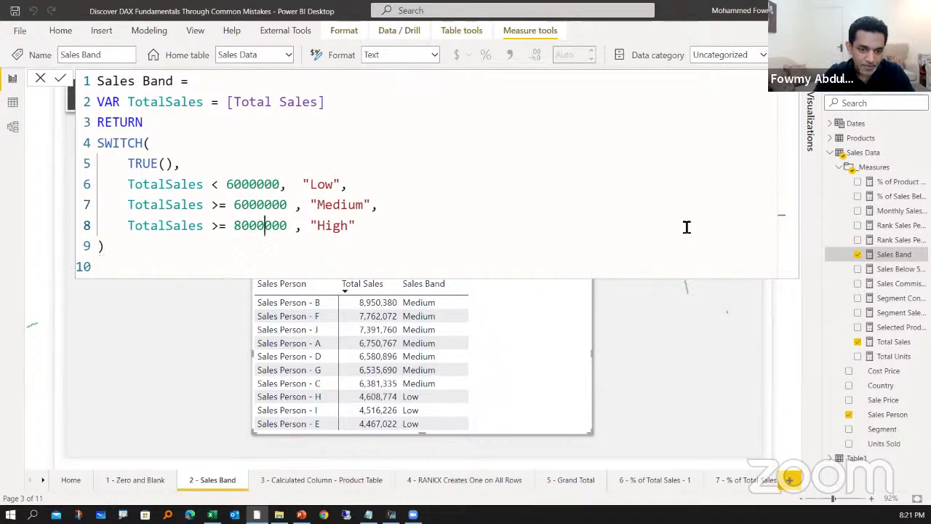
key("alt+Up")
key("alt+Up")
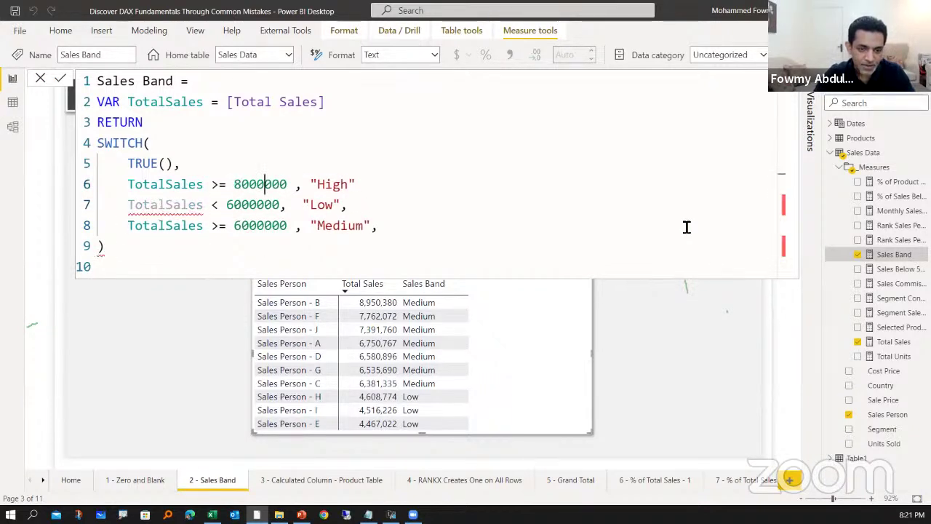
key("Down")
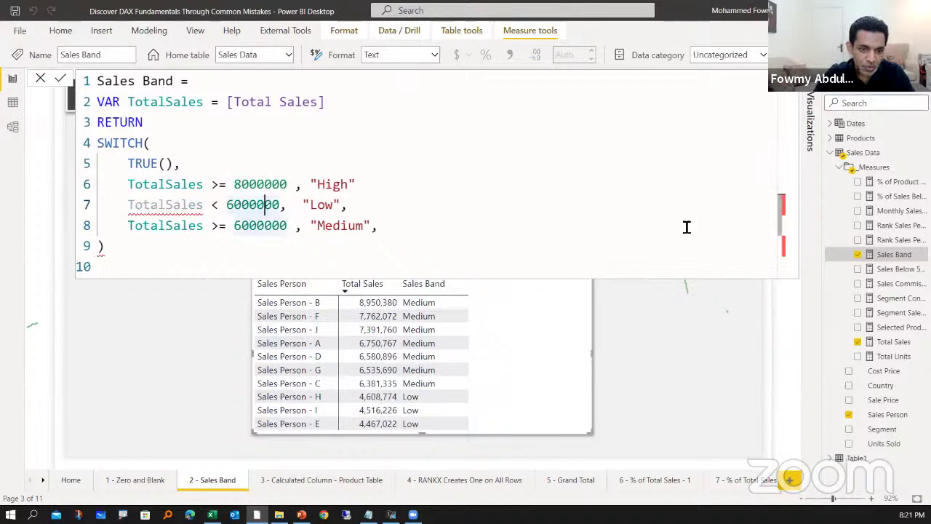
key("alt+Down")
Step: Fix the commas between the reordered conditions and commit the Sales Band measure
key("Up")
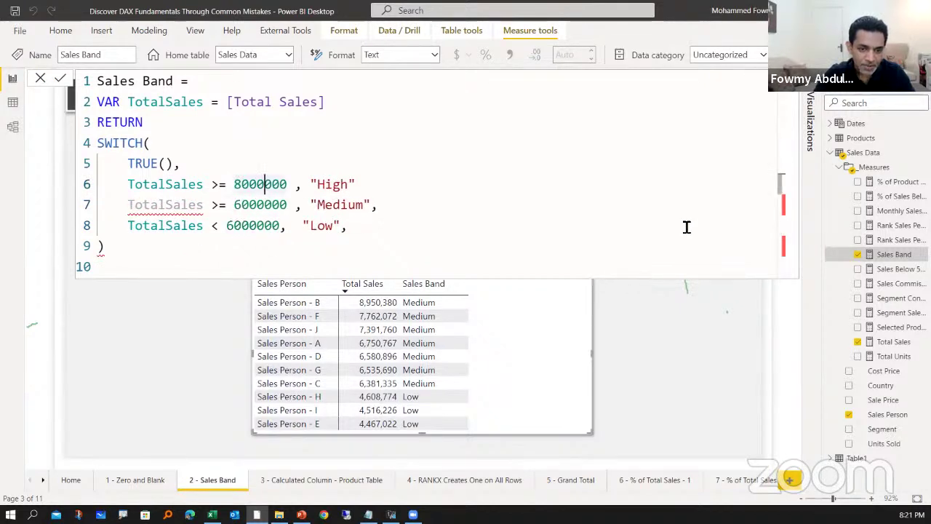
key("End")
type(",")
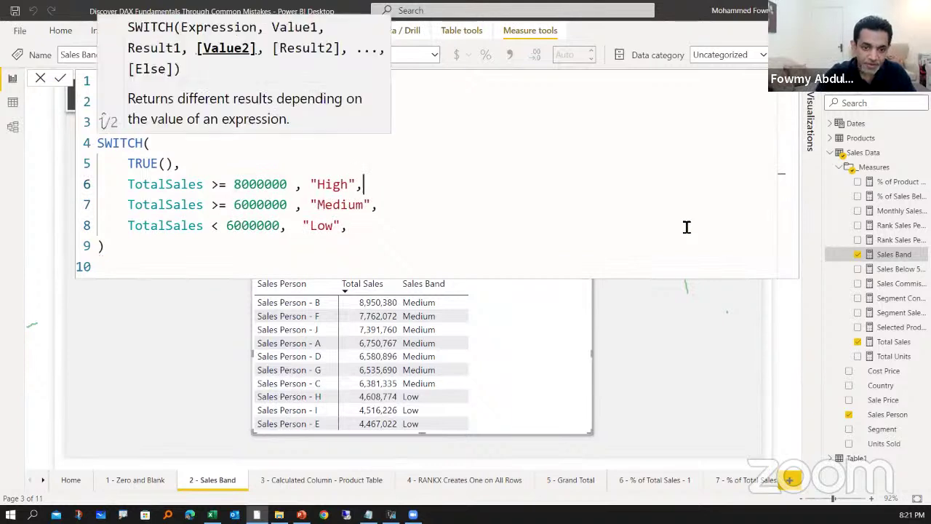
left_click(404, 205)
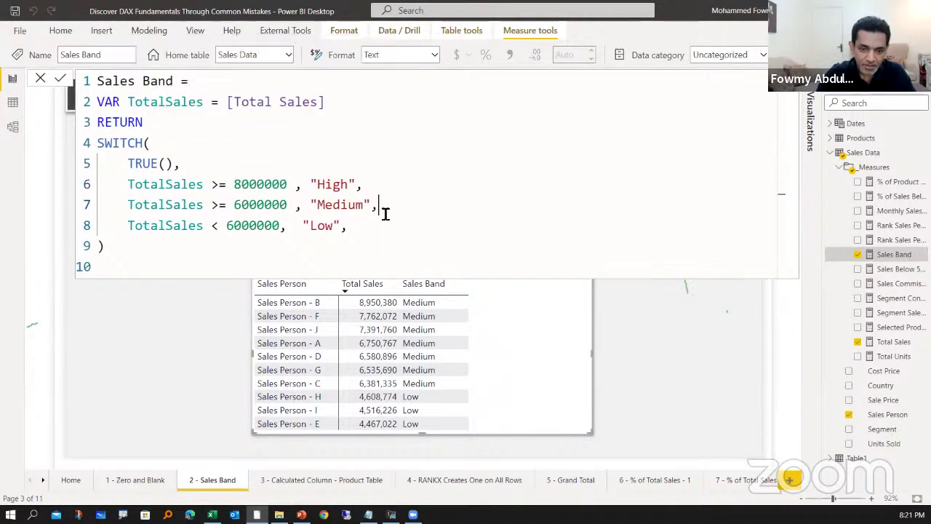
left_click(349, 227)
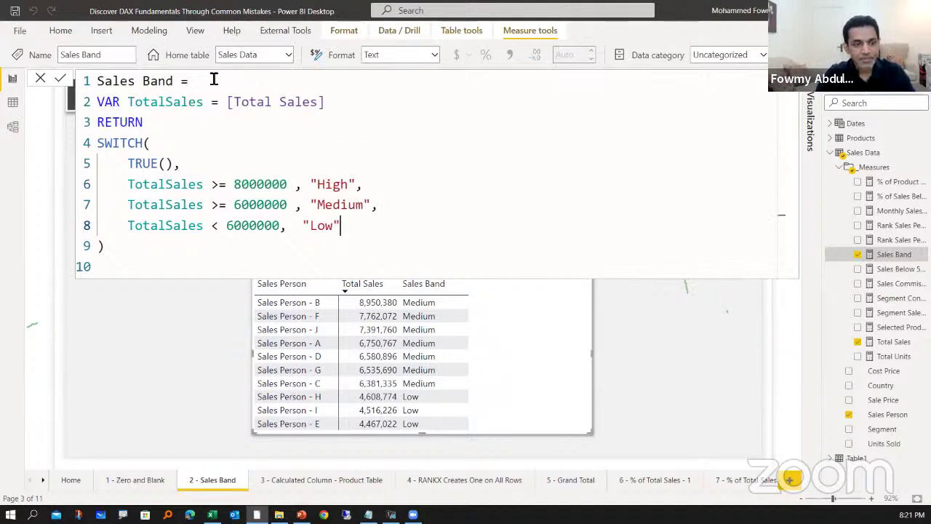
left_click(61, 80)
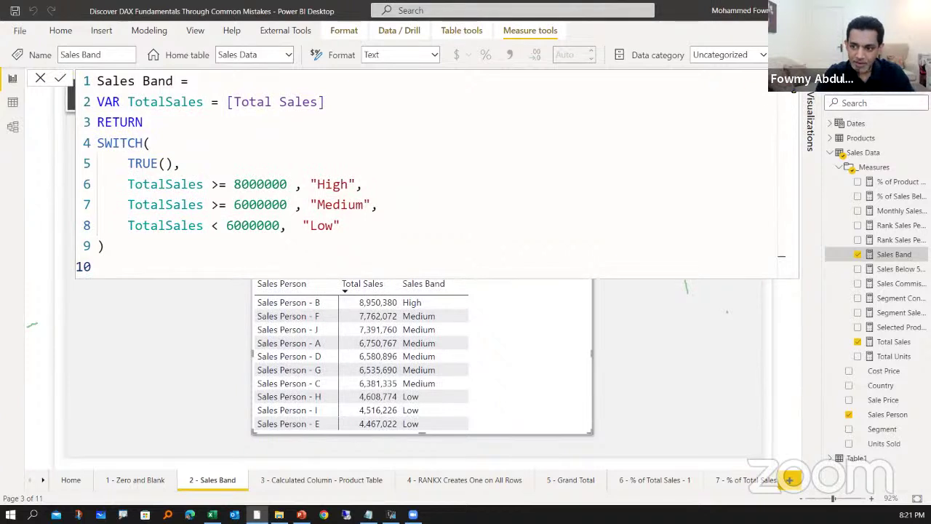
key("Escape")
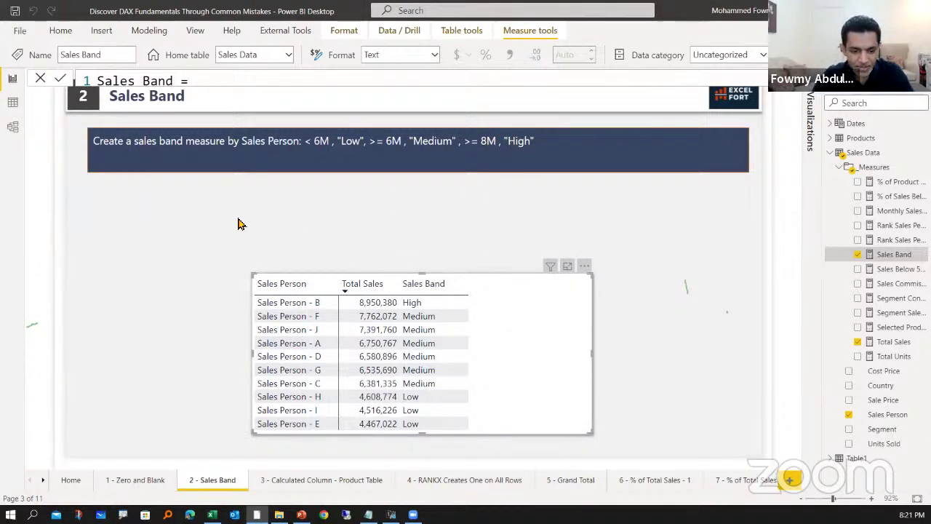
left_click(323, 487)
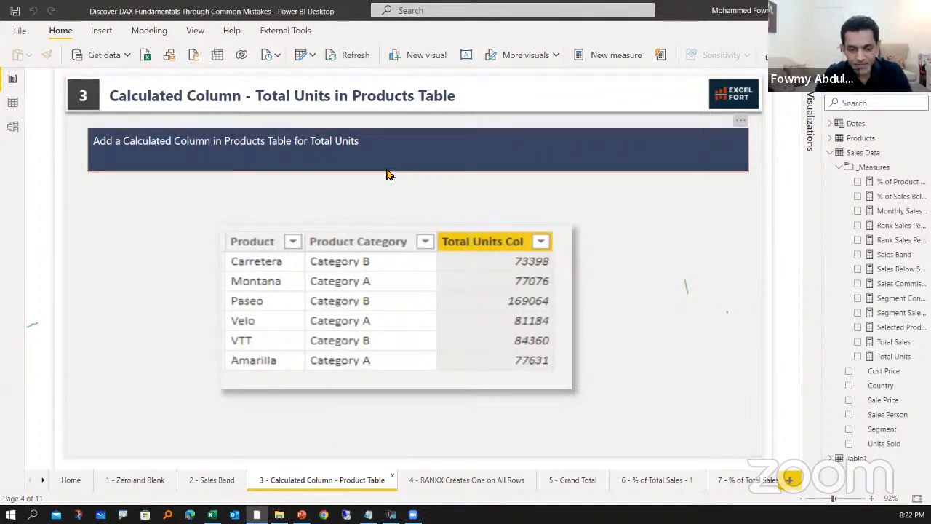
left_click(341, 261)
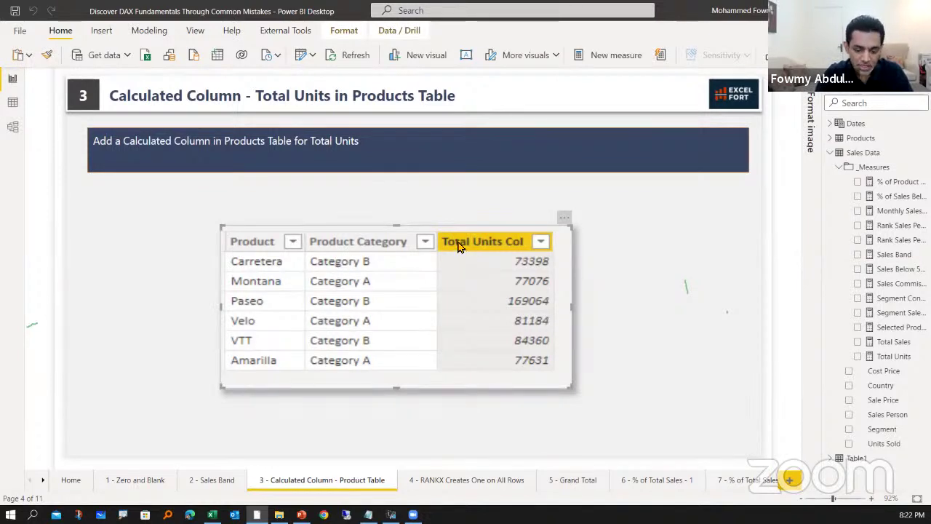
left_click_drag(436, 234, 561, 254)
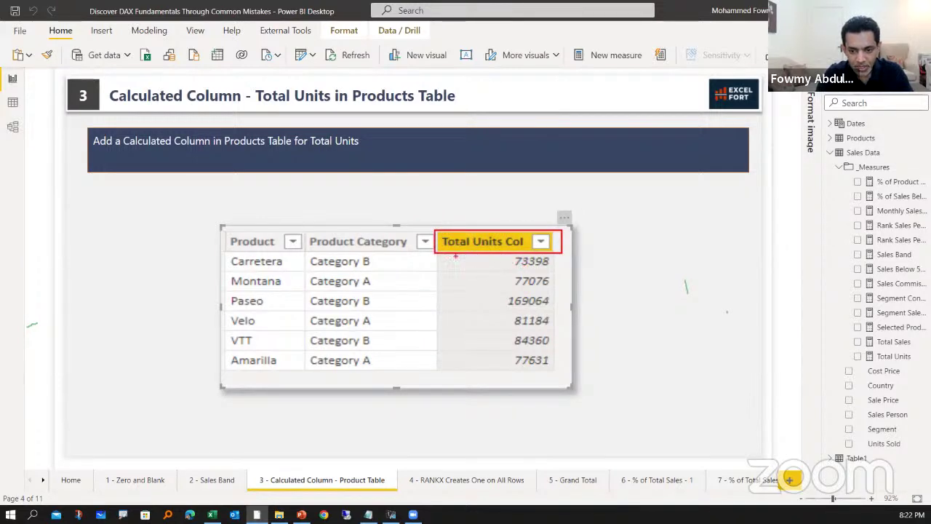
mouse_move(437, 254)
left_mouse_down()
mouse_move(557, 306)
mouse_move(556, 375)
left_mouse_up()
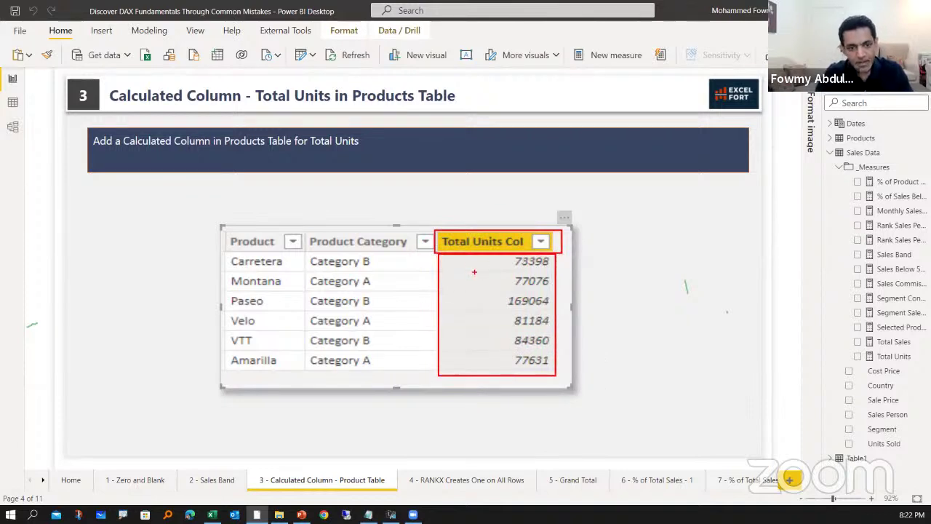
key("Escape")
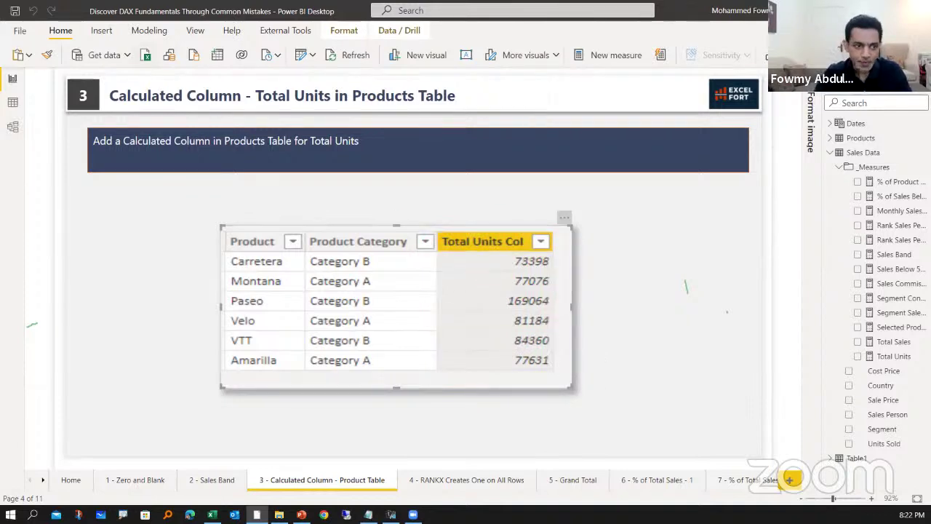
Step: Open the Products table in data view and add a new calculated column after Product Category
left_click(15, 104)
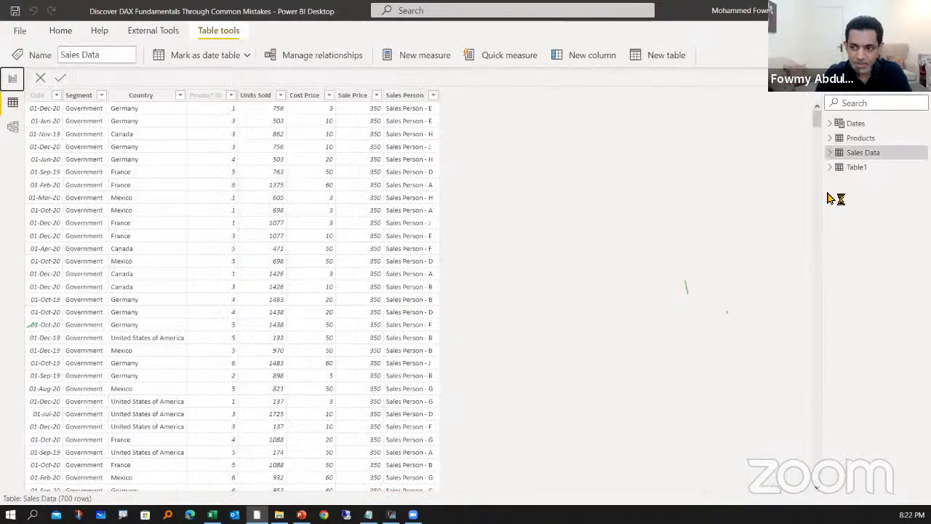
left_click(860, 138)
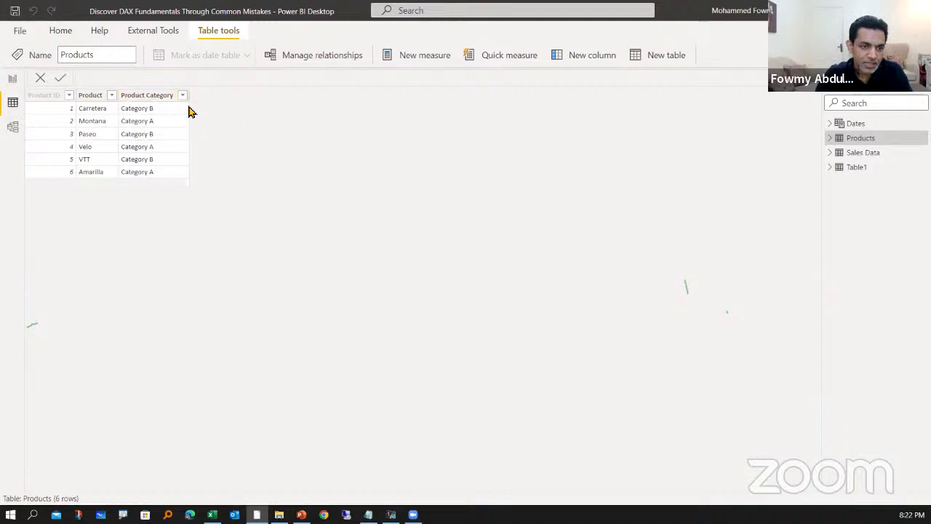
left_click(157, 98)
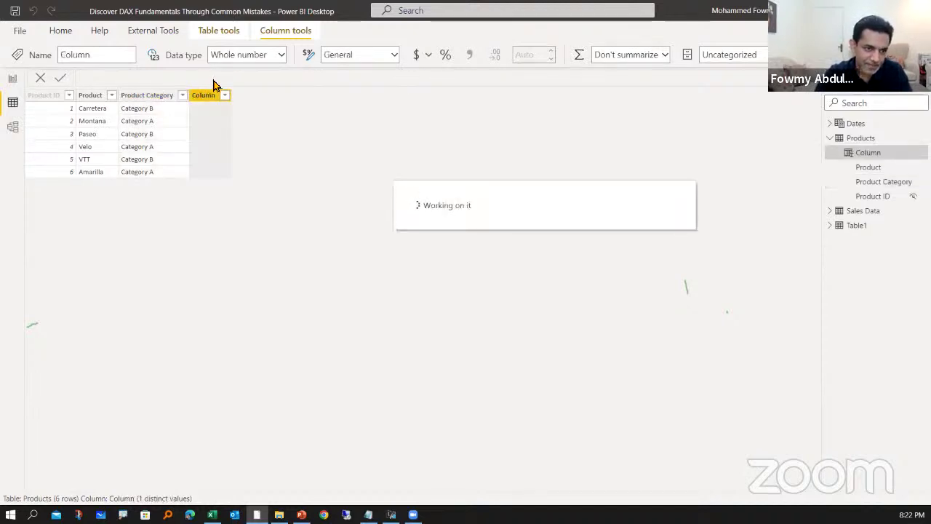
Step: Create Total Units Col = SUM('Sales Data'[Units Sold]) on Products, then view the model diagram
scroll(208, 85, "up", 3)
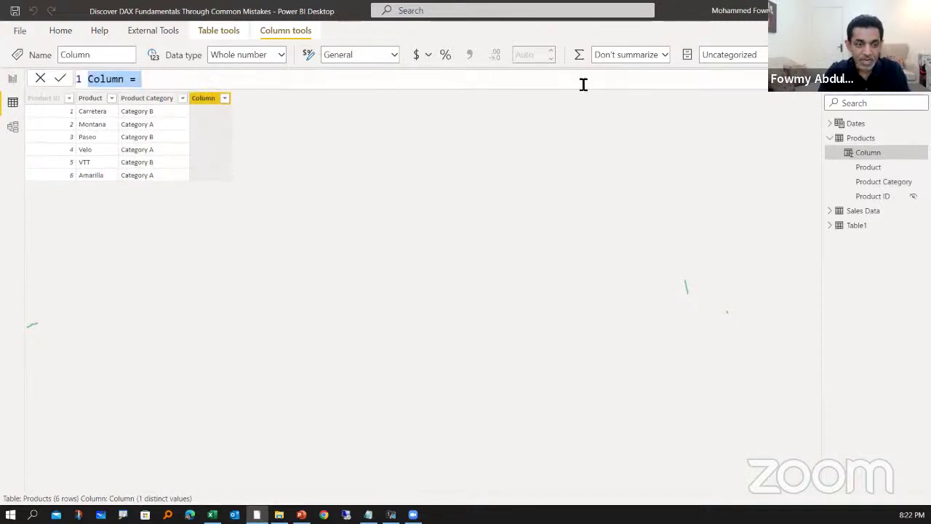
type("Total Measur")
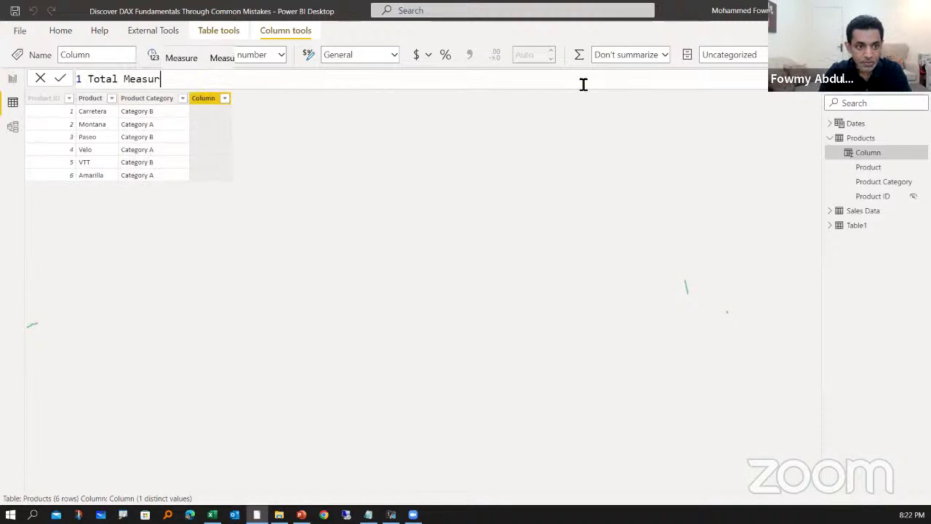
key("BackSpace")
key("BackSpace")
key("BackSpace")
key("BackSpace")
key("BackSpace")
key("BackSpace")
type("Units")
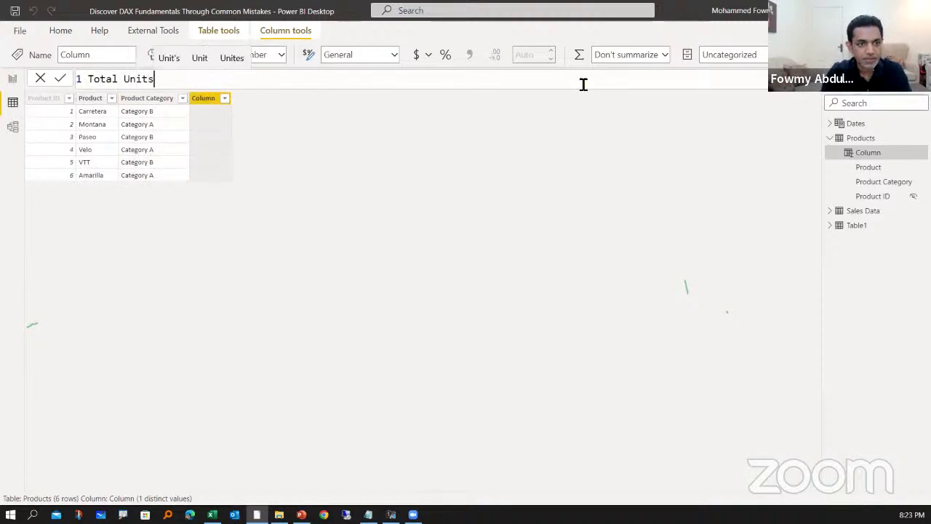
type(" Col")
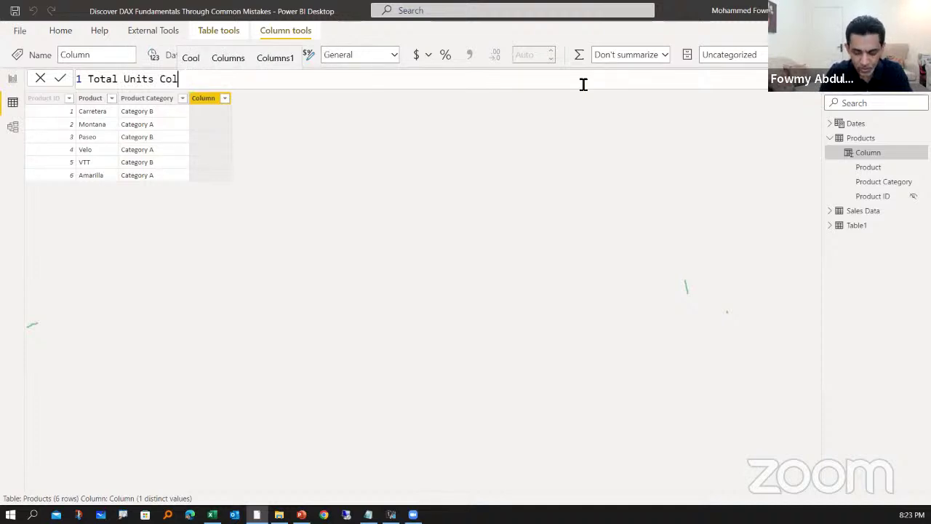
type(" =")
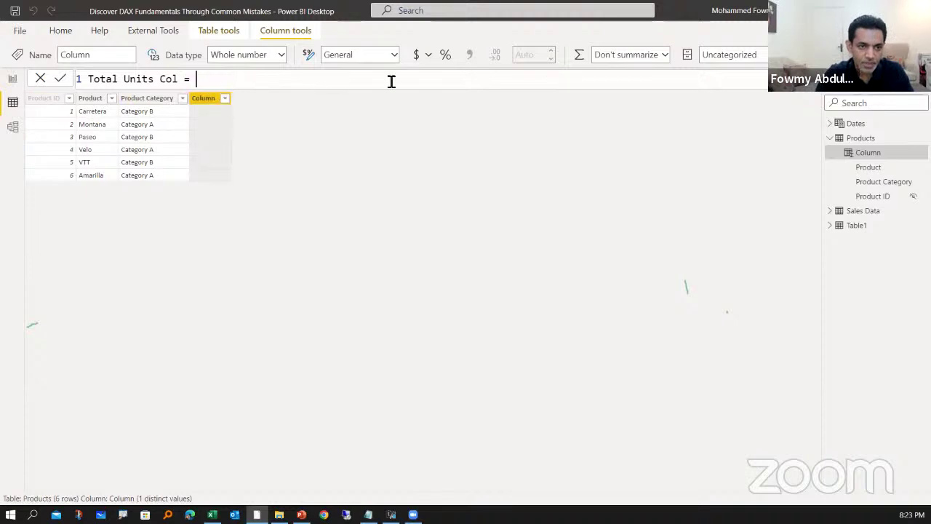
type("sum(")
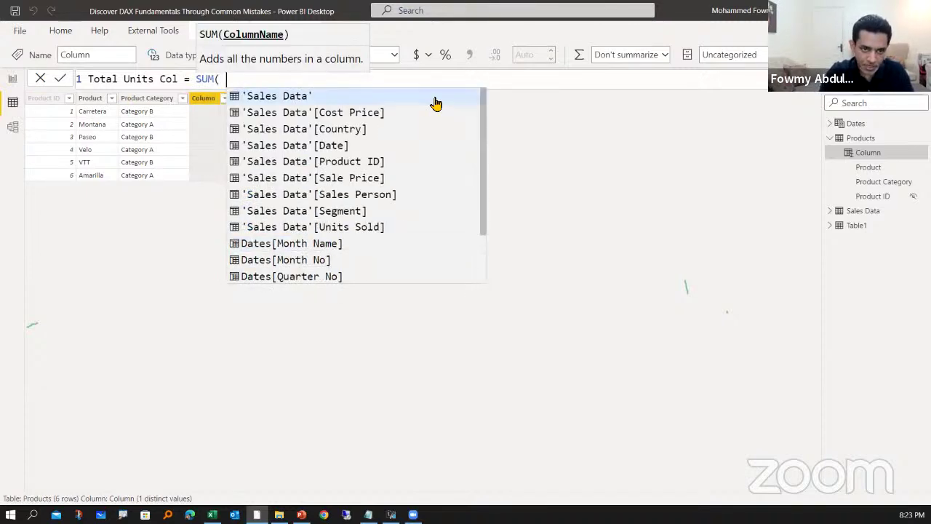
type(" uni")
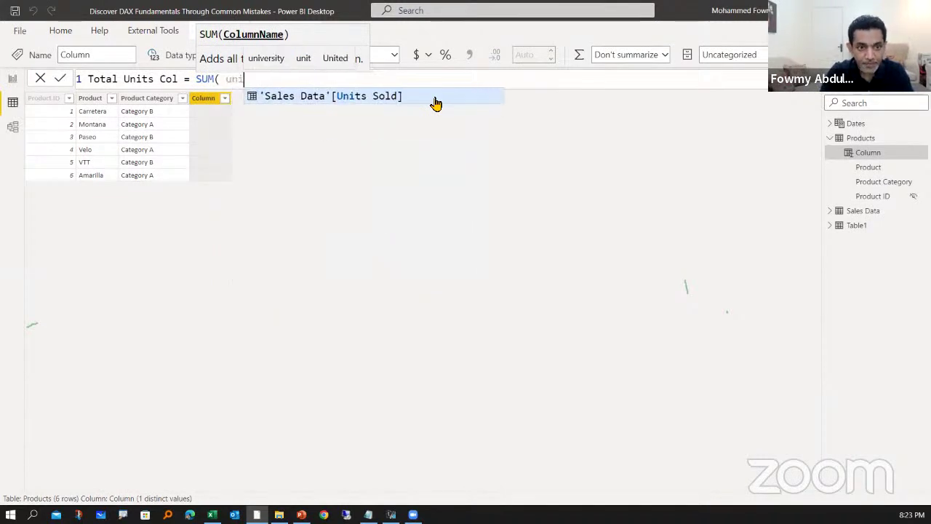
key("Tab")
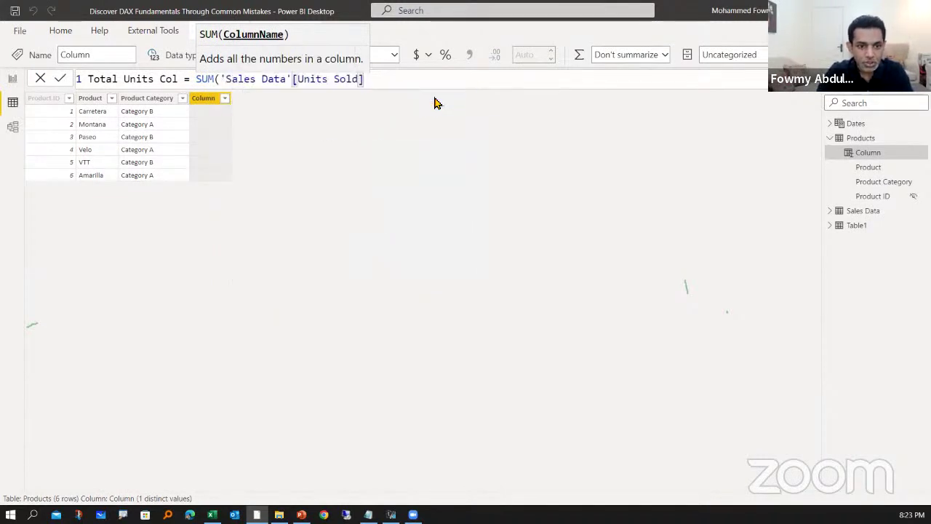
type(")")
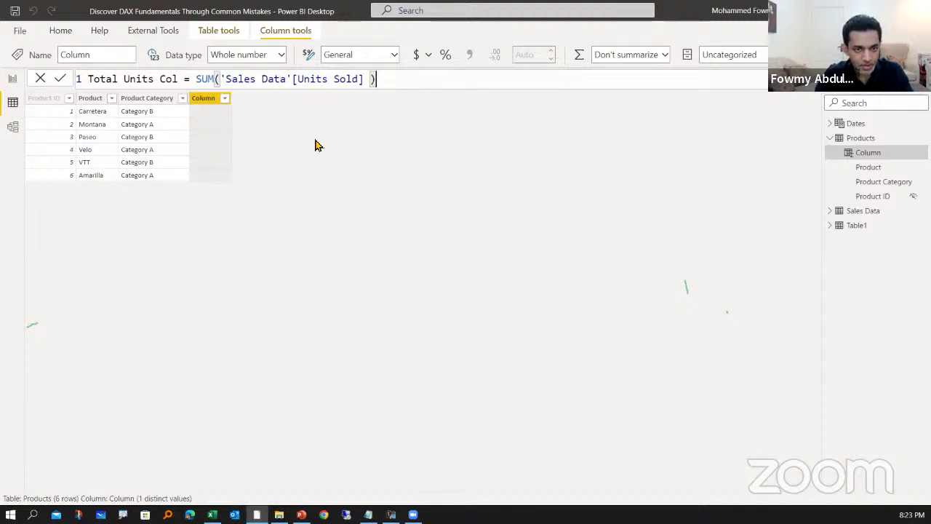
left_click(58, 81)
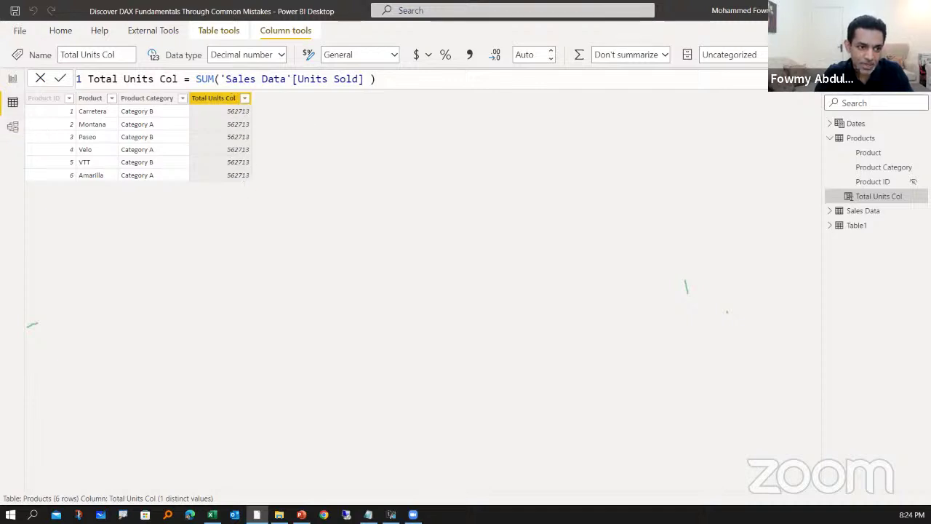
left_click(15, 127)
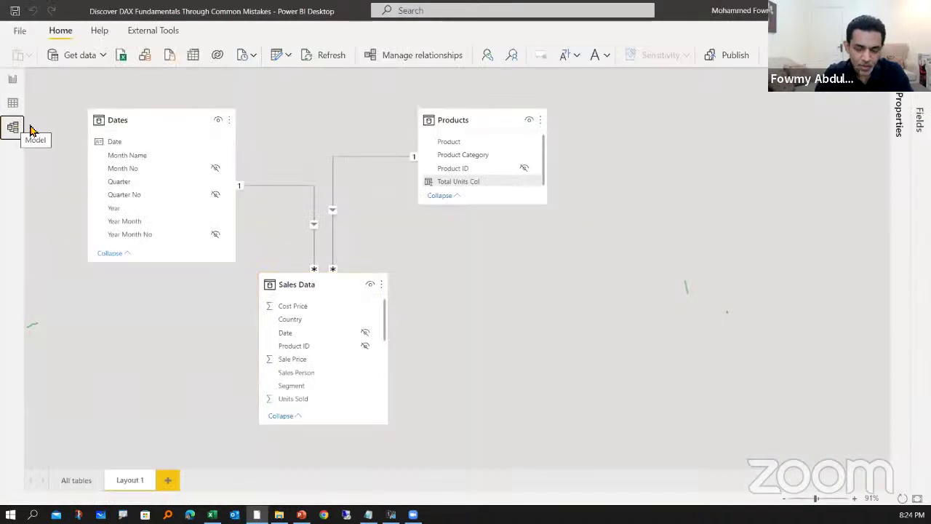
Step: Check the Products–Sales Data relationship on Product ID, then return to the Products data
left_click(466, 124)
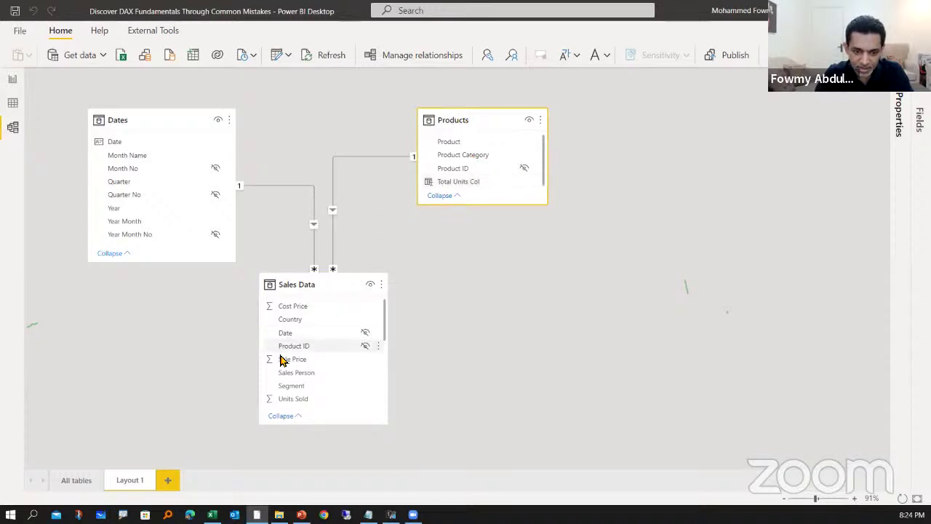
scroll(313, 376, "down", 2)
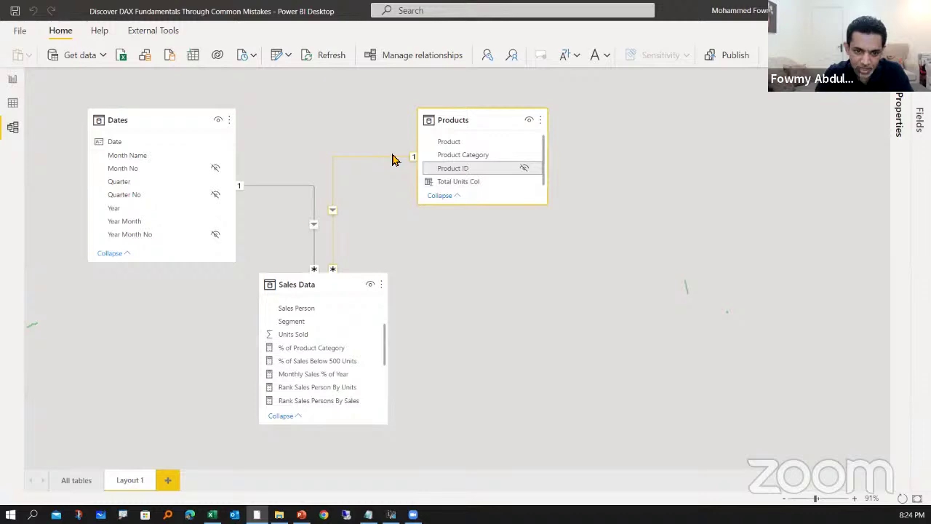
left_click_drag(388, 346, 389, 155)
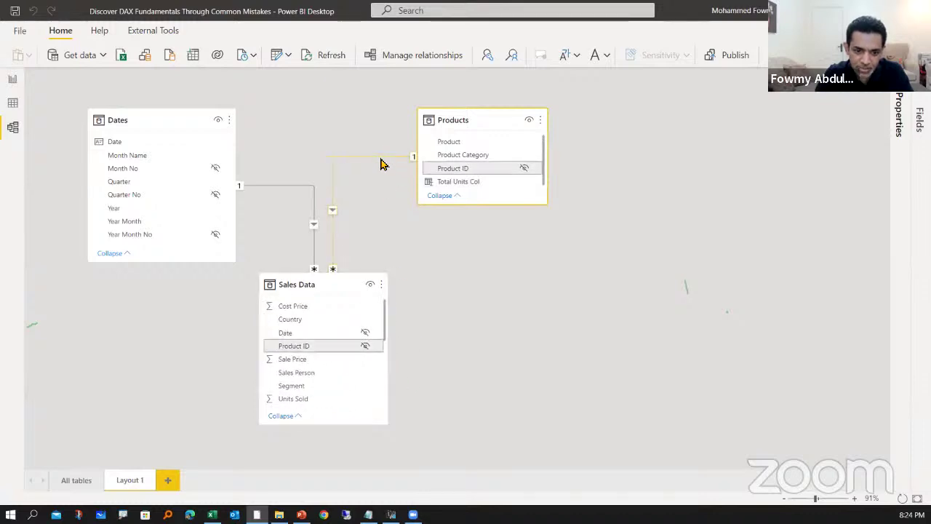
left_click(13, 103)
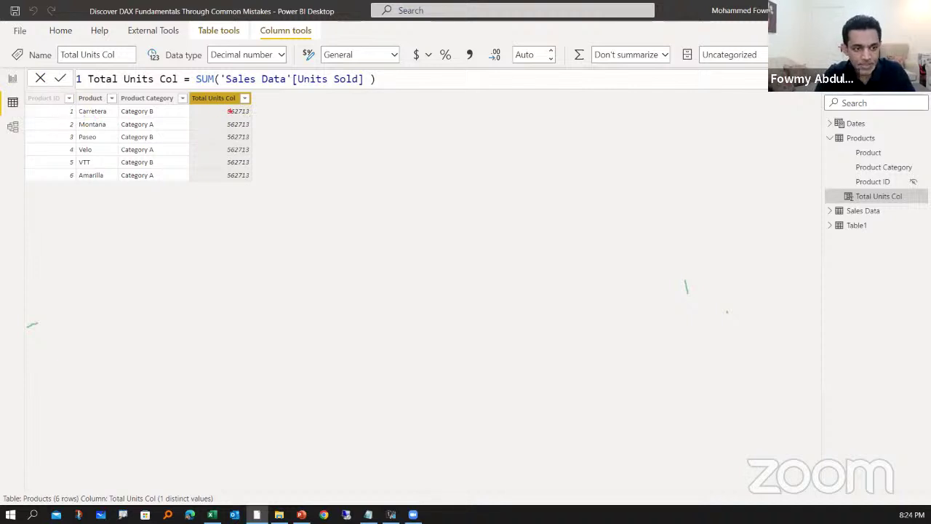
mouse_move(205, 112)
left_mouse_down()
mouse_move(195, 114)
mouse_move(206, 120)
left_mouse_up()
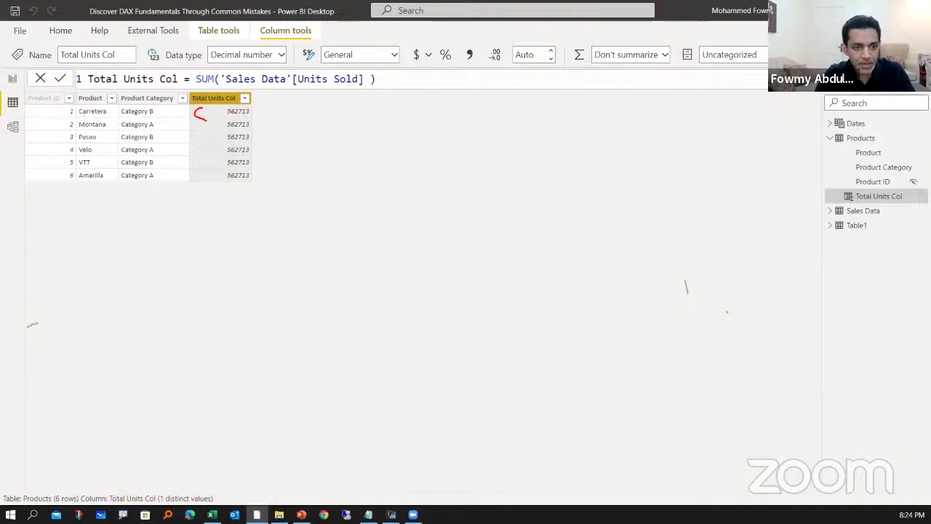
mouse_move(50, 106)
left_mouse_down()
mouse_move(156, 121)
mouse_move(180, 114)
left_mouse_up()
mouse_move(50, 120)
left_mouse_down()
mouse_move(67, 130)
mouse_move(178, 127)
left_mouse_up()
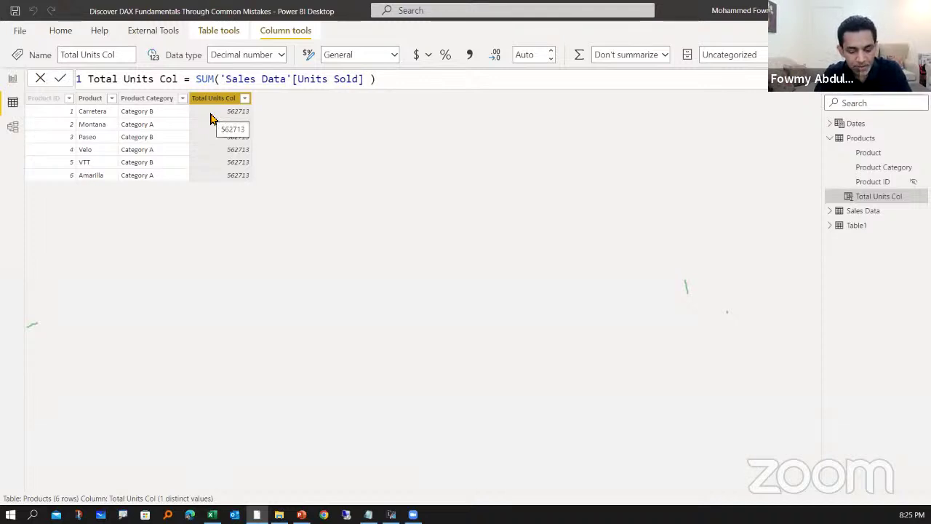
mouse_move(191, 104)
left_mouse_down()
mouse_move(195, 117)
mouse_move(253, 118)
left_mouse_up()
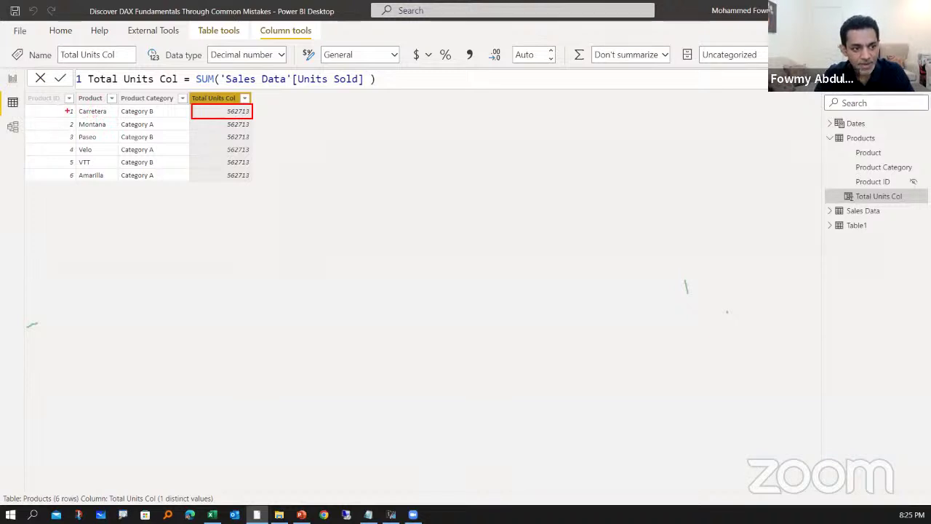
left_click_drag(60, 107, 76, 116)
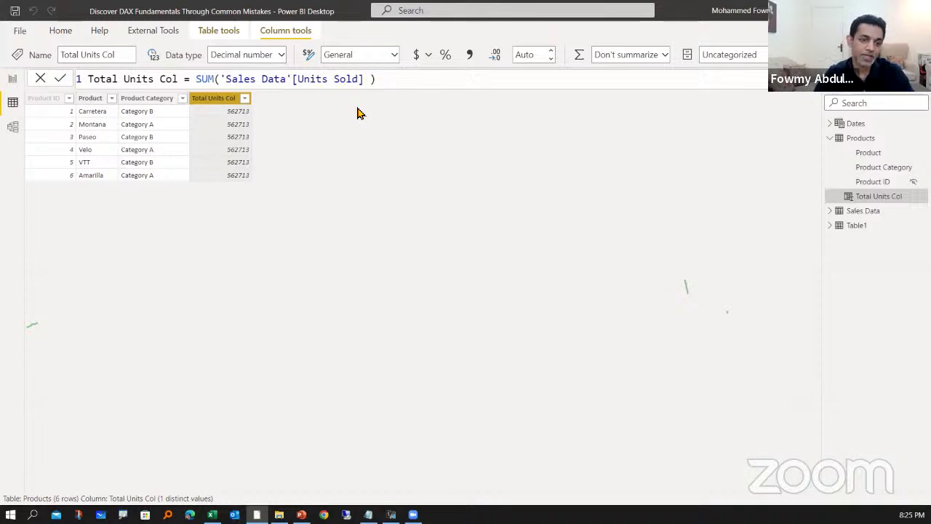
Step: Wrap the Total Units Col formula in CALCULATE(SUM('Sales Data'[Units Sold])) and commit it
left_click(197, 78)
type("ca")
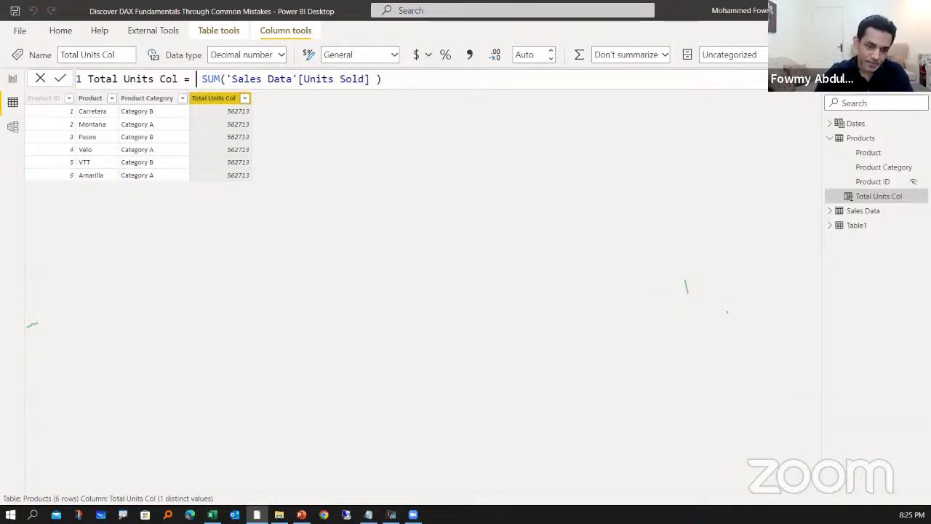
type("lc")
key("Tab")
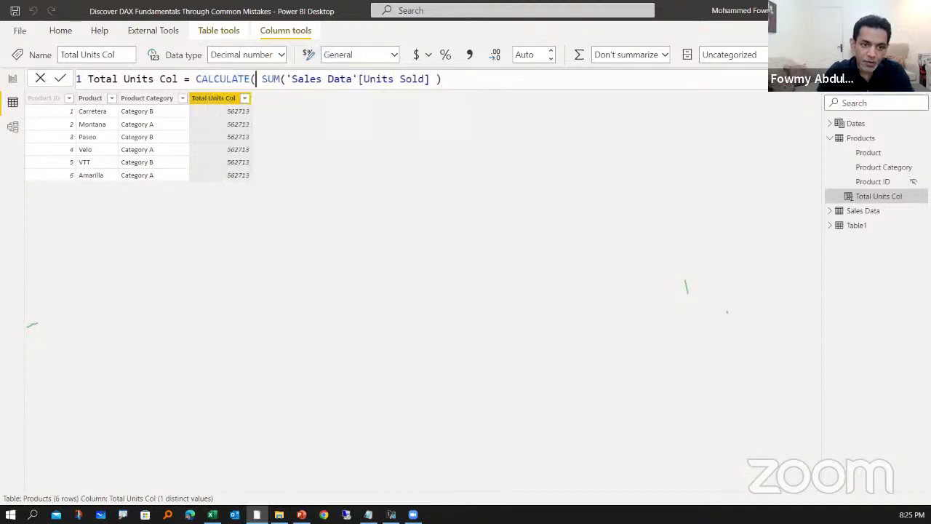
key("End")
type(")")
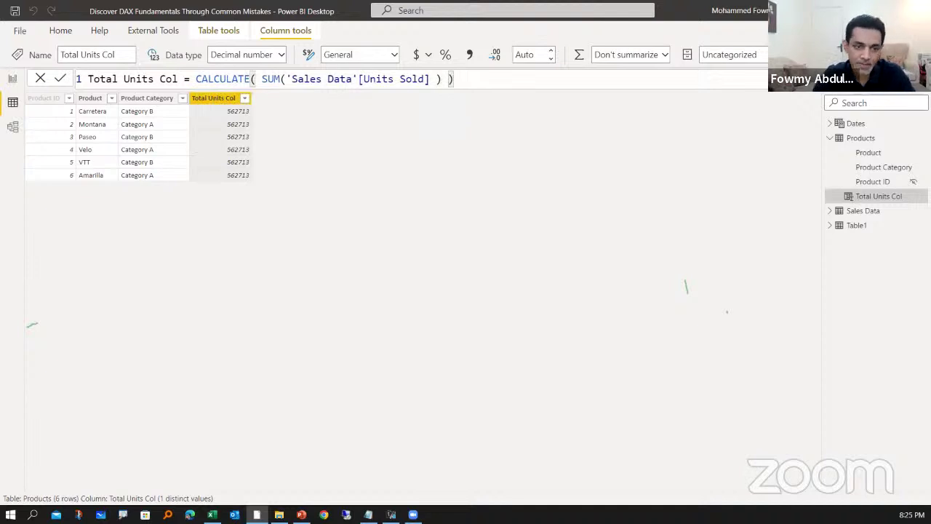
key("Return")
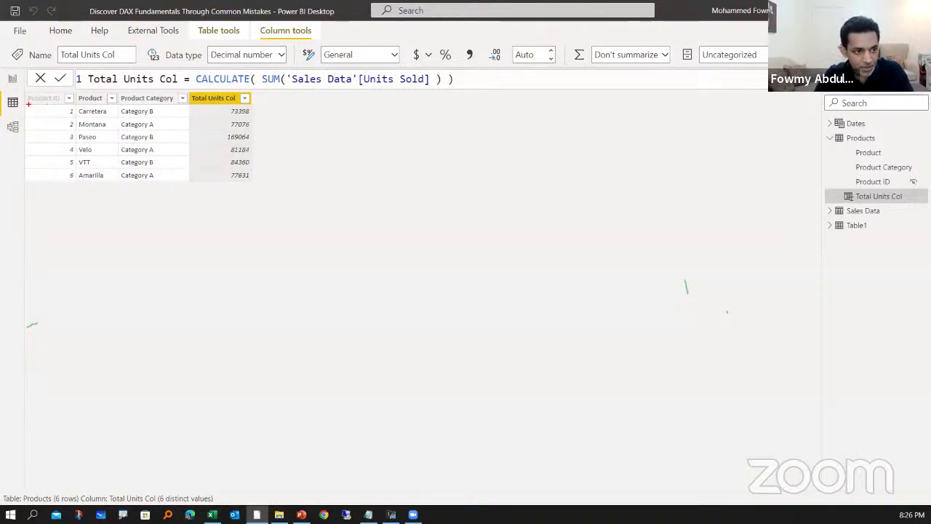
mouse_move(29, 104)
left_mouse_down()
mouse_move(38, 117)
mouse_move(183, 118)
left_mouse_up()
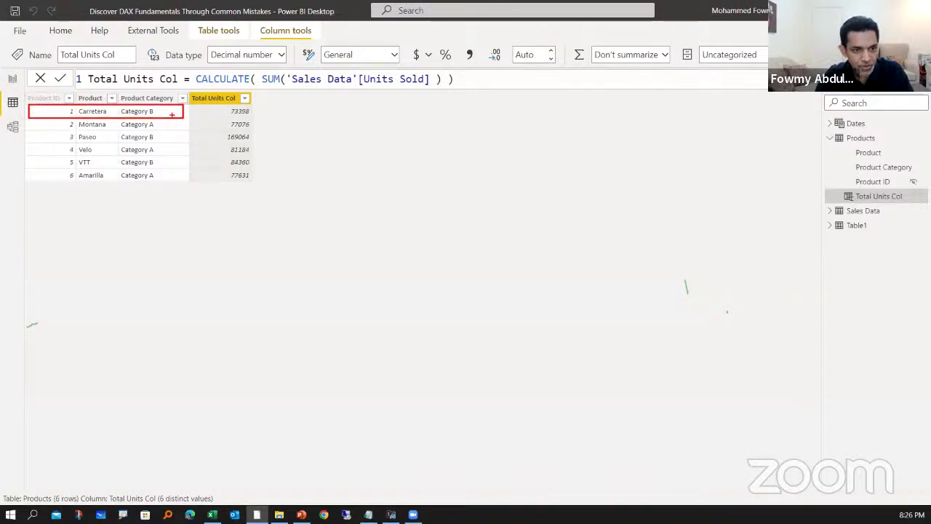
left_click_drag(284, 234, 419, 405)
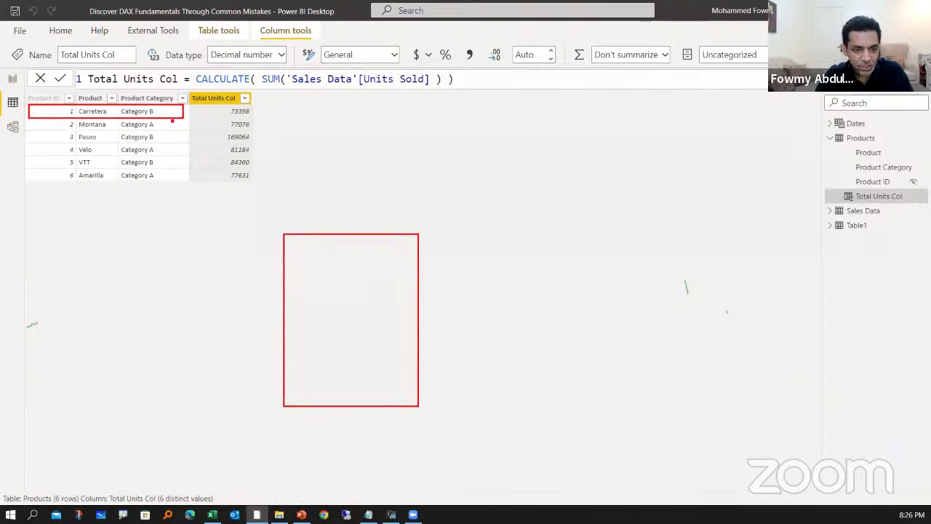
left_click_drag(173, 121, 243, 296)
key("ctrl+z")
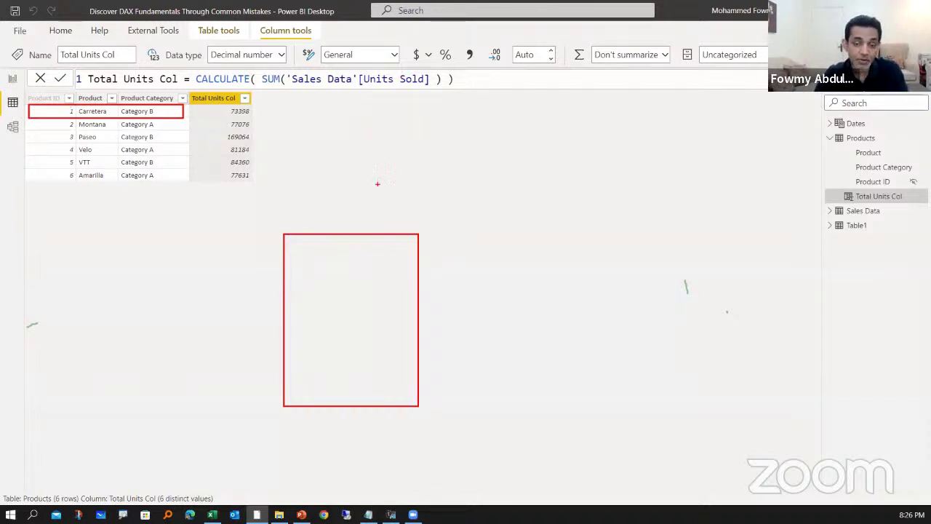
key("Escape")
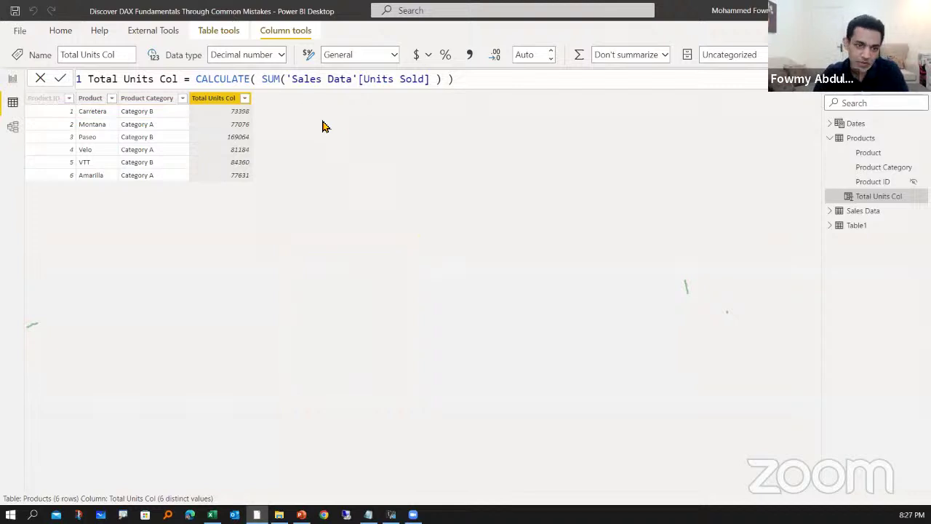
left_click(238, 80)
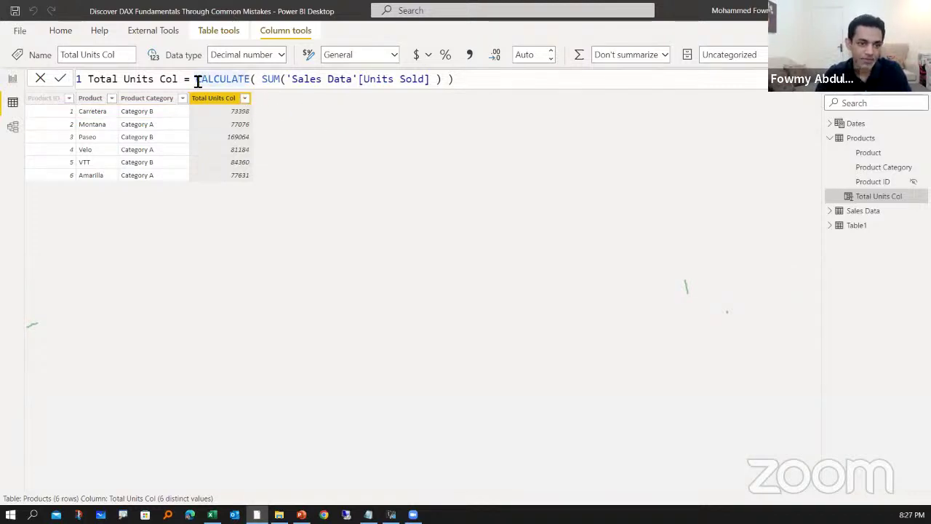
Step: Delete the CALCULATE expression and rewrite Total Units Col as RELATEDTABLE('Sales Data')
left_click_drag(197, 80, 513, 86)
key("BackSpace")
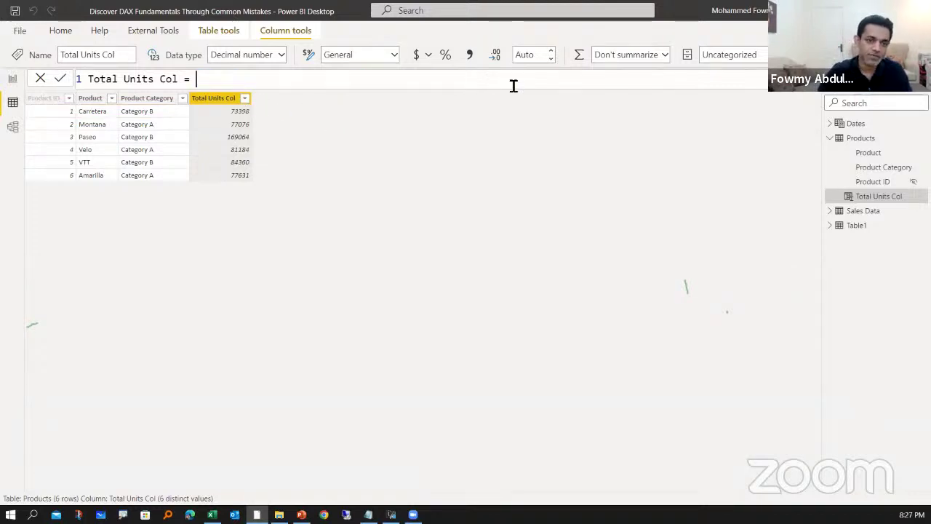
type("relat")
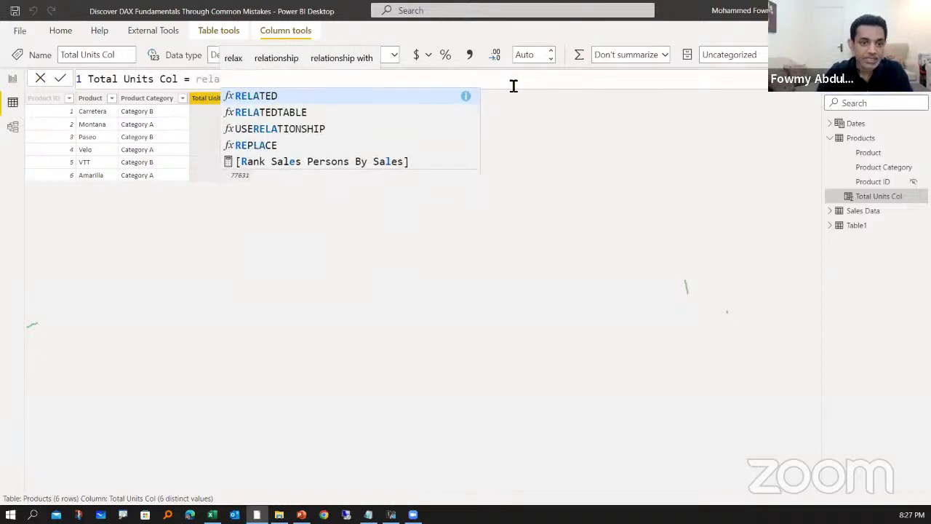
key("Down")
key("Tab")
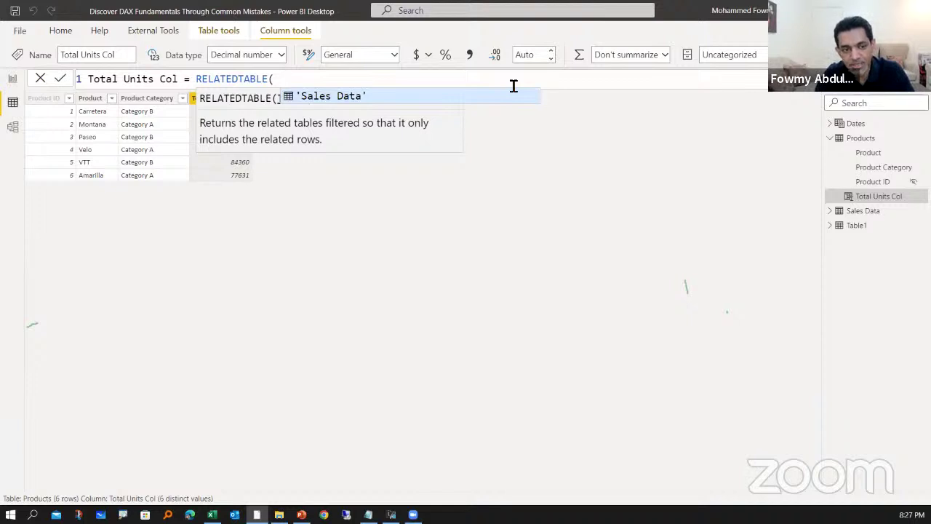
key("Tab")
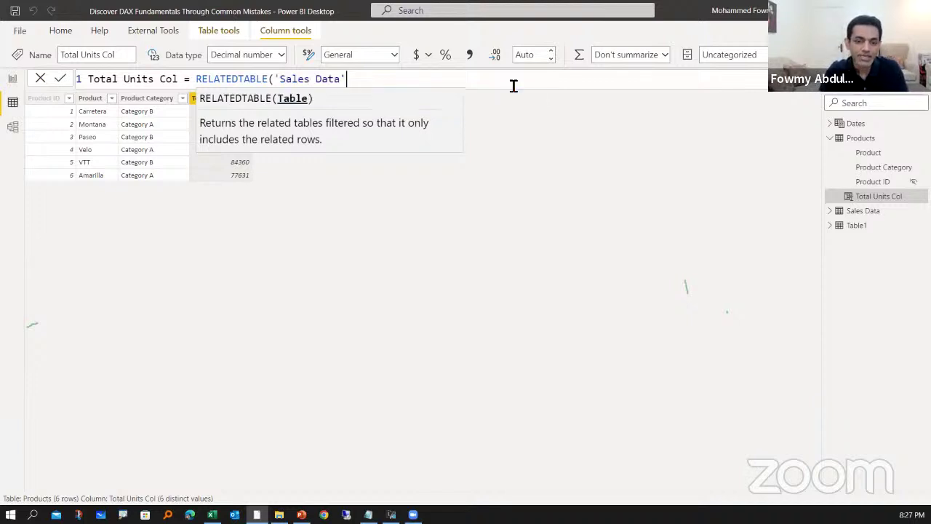
type(")")
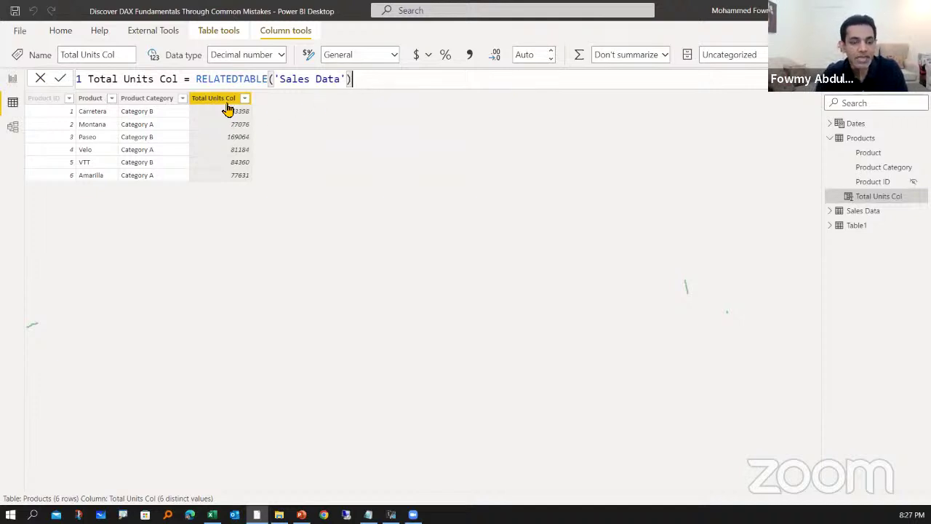
left_click(197, 78)
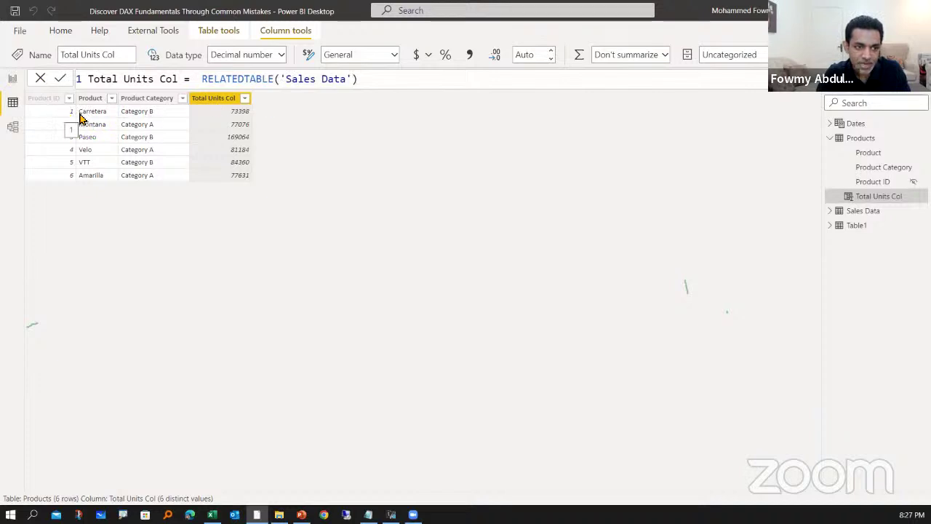
left_click(201, 79)
Step: Insert SUMX( in front of RELATEDTABLE('Sales Data') in the Total Units Col formula
key("shift+Home")
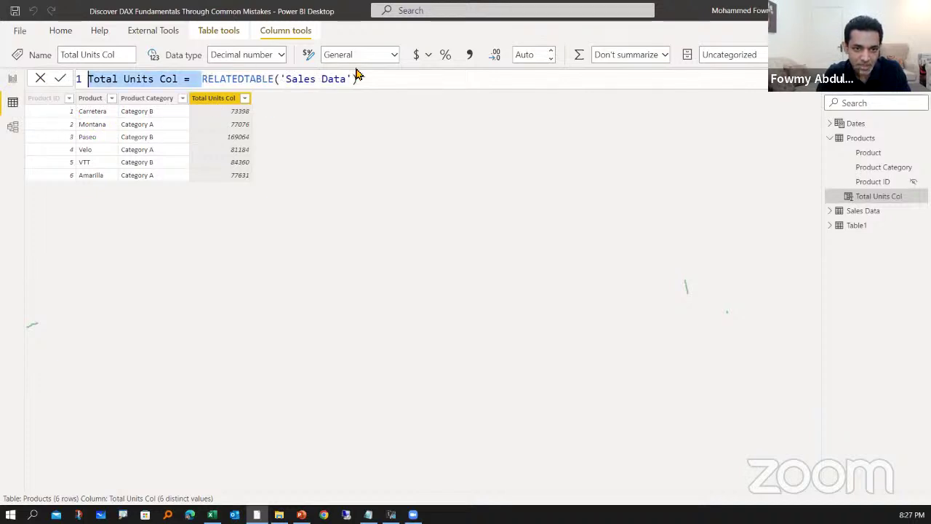
key("shift+End")
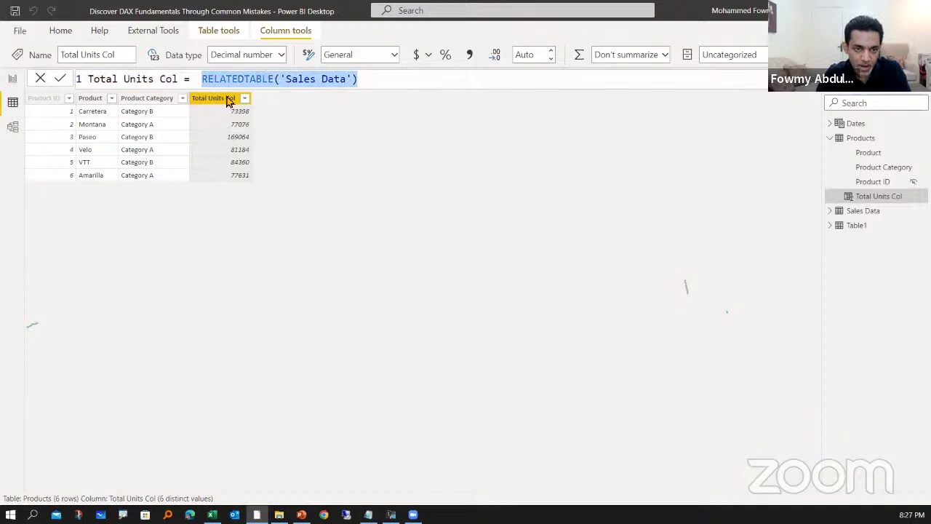
key("Left")
type("sum")
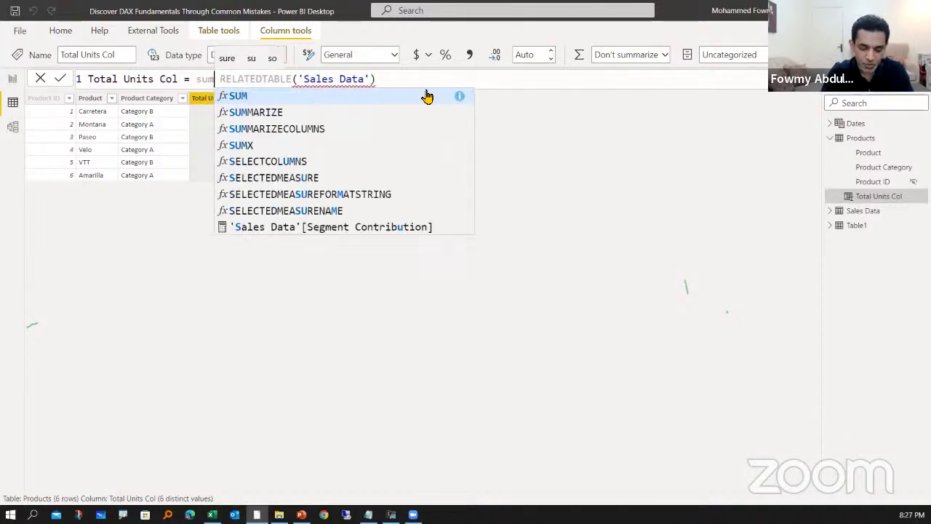
type("x(")
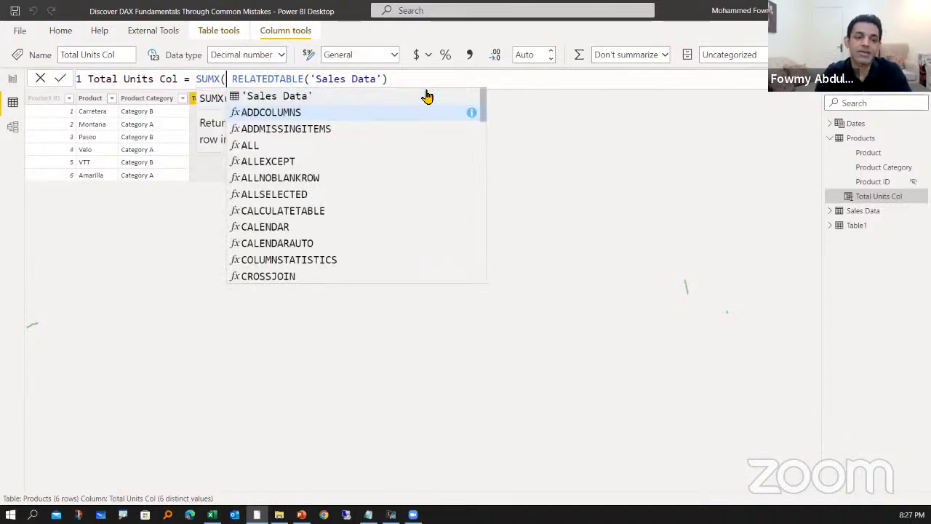
key("Escape")
key("End")
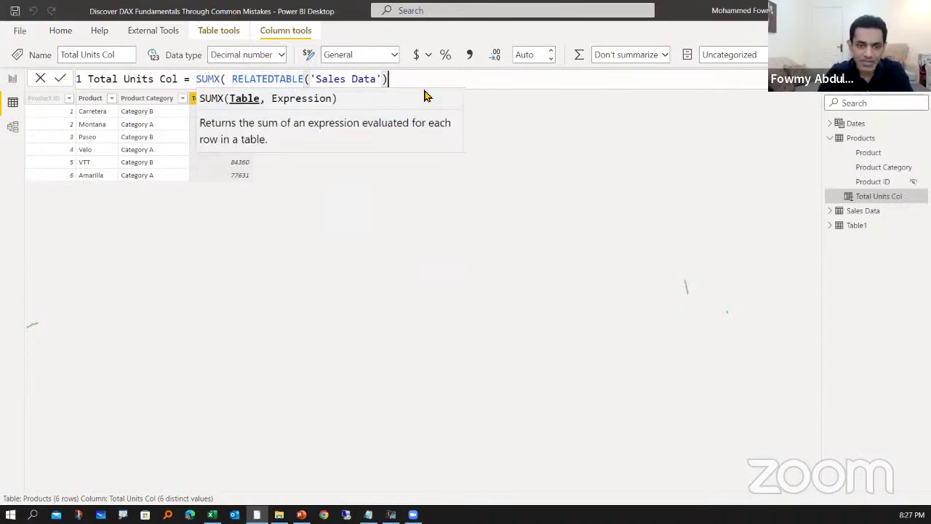
key("Left")
key("Left")
key("Left")
key("Left")
key("Left")
key("Left")
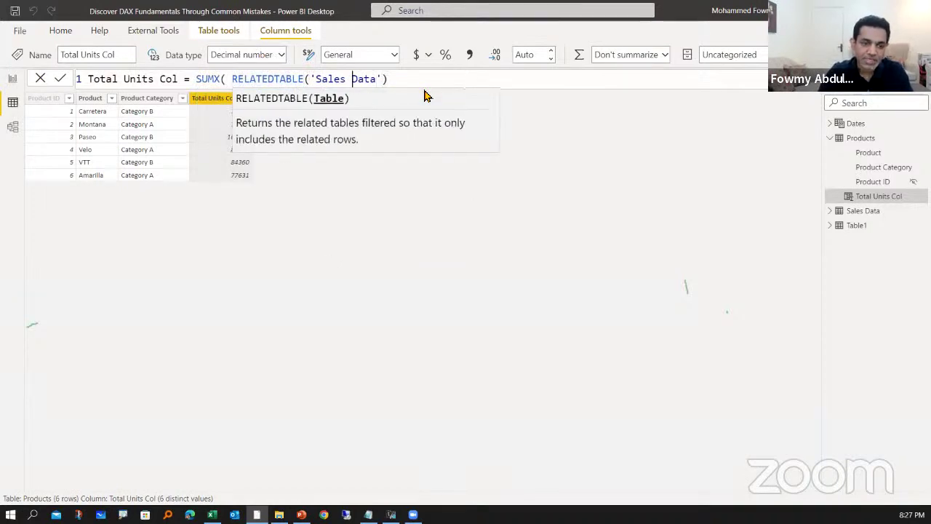
key("Left")
key("Left")
key("Left")
key("Left")
key("Left")
key("Left")
key("Left")
key("Left")
key("Left")
key("Left")
key("Left")
key("Left")
key("Left")
key("Left")
key("Left")
key("Left")
key("Left")
key("Left")
key("Left")
key("Left")
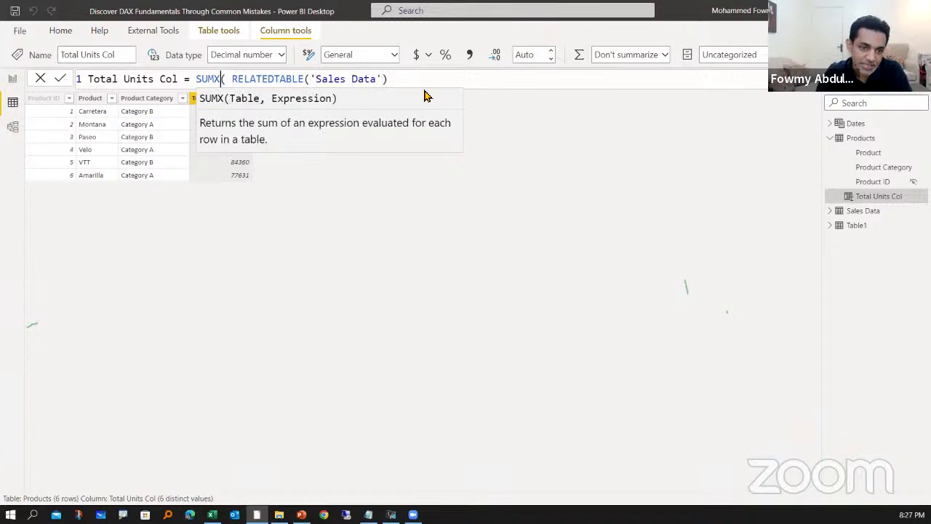
key("Right")
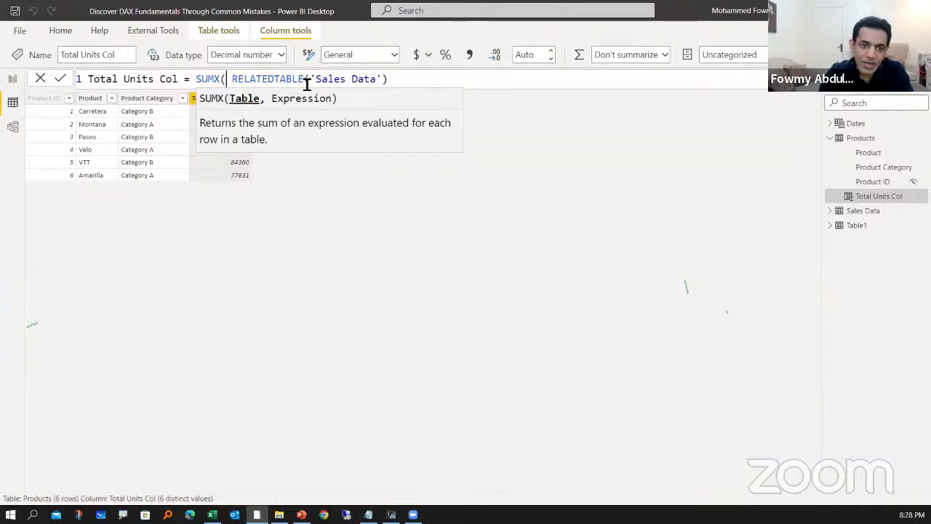
Step: Finish the formula as SUMX(RELATEDTABLE('Sales Data'), 1) and commit, showing per-product row counts
left_click(393, 86)
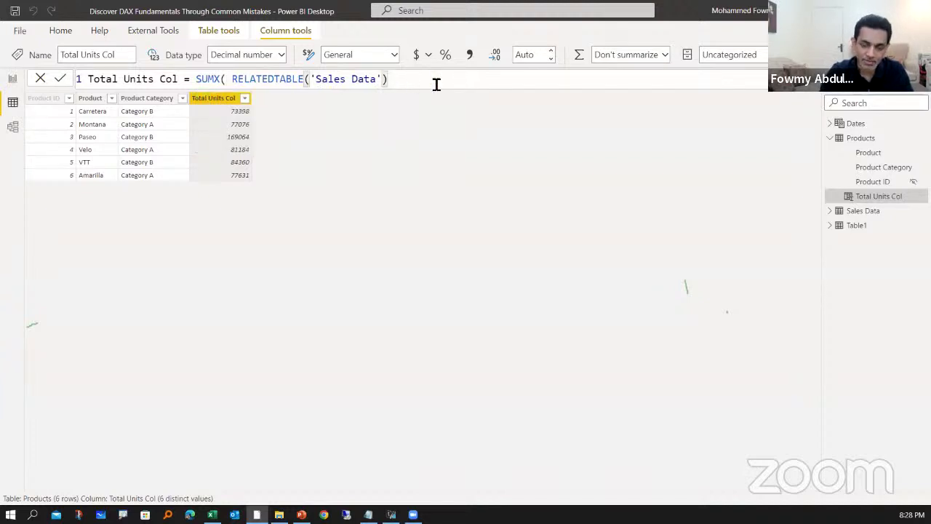
type(", ")
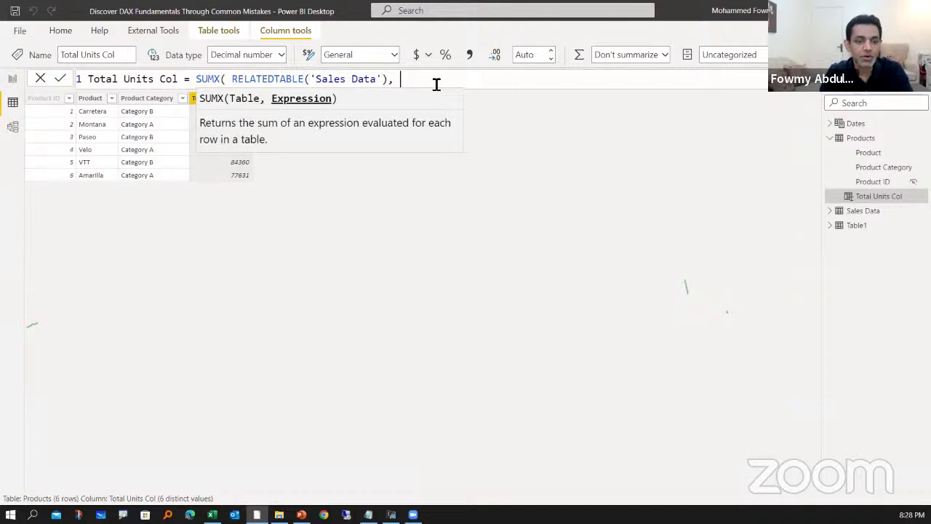
type("1")
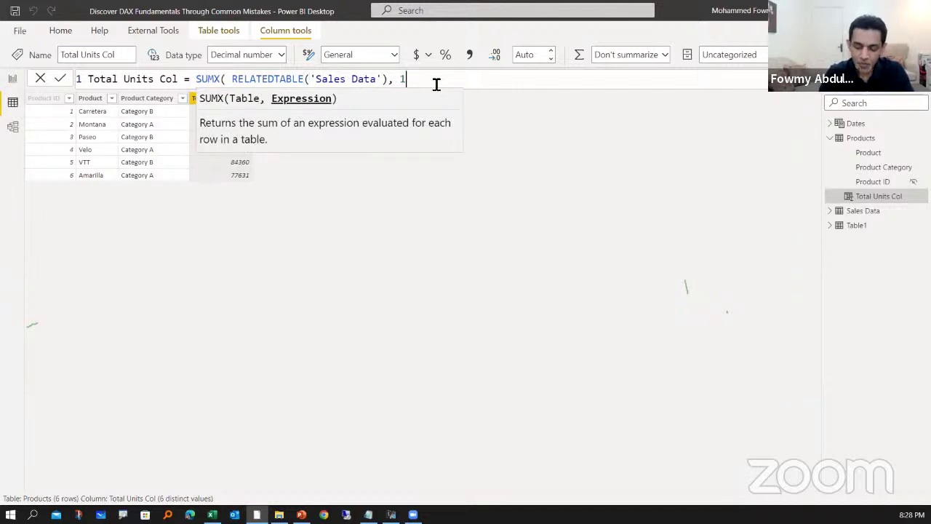
type(")")
key("Return")
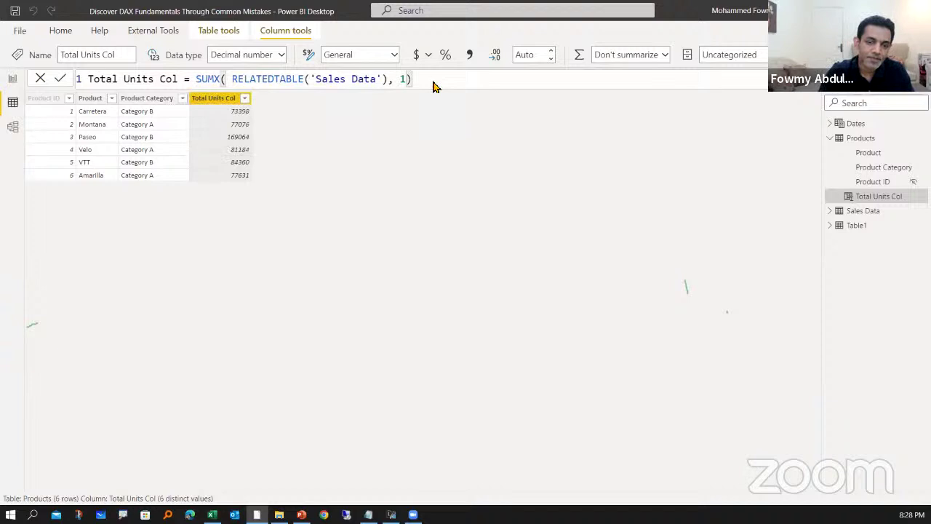
key("Return")
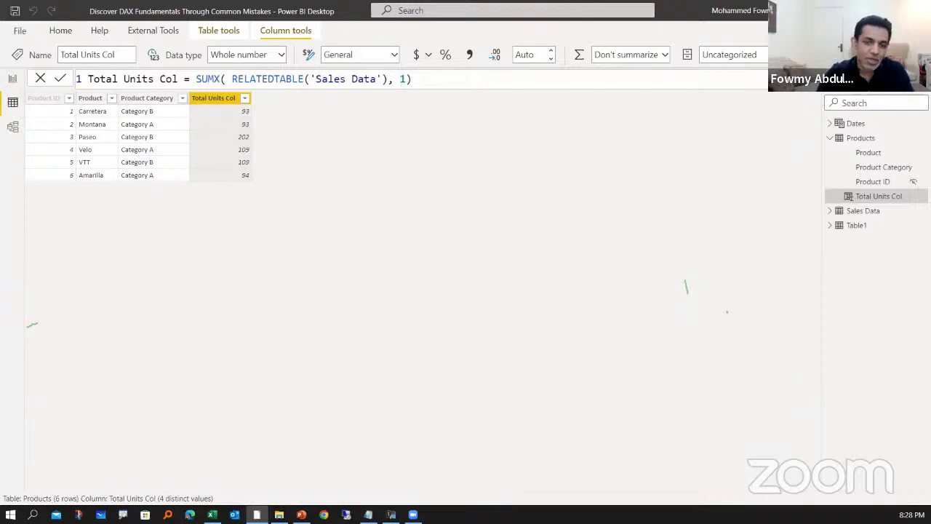
double_click(403, 78)
Step: Replace the constant 1 argument with the 'Sales Data'[Sale Price] column via autocomplete
key("BackSpace")
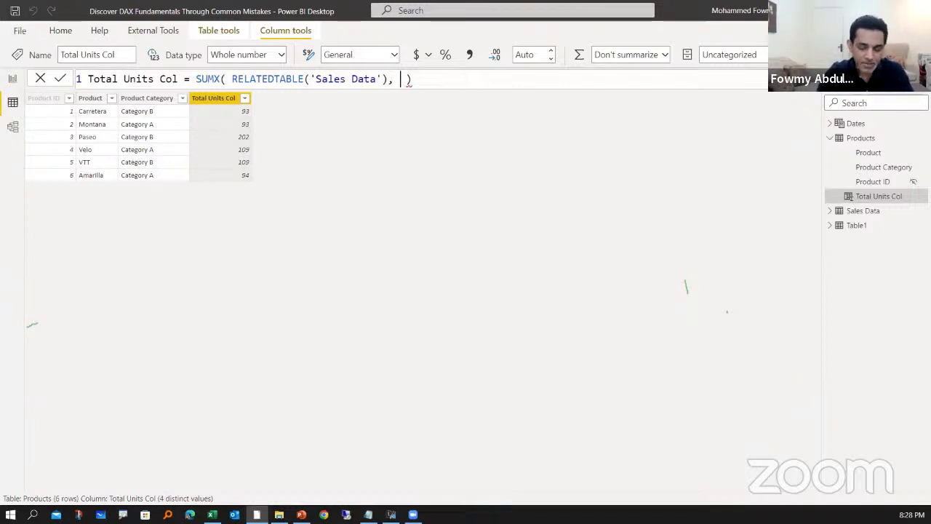
type("'sa")
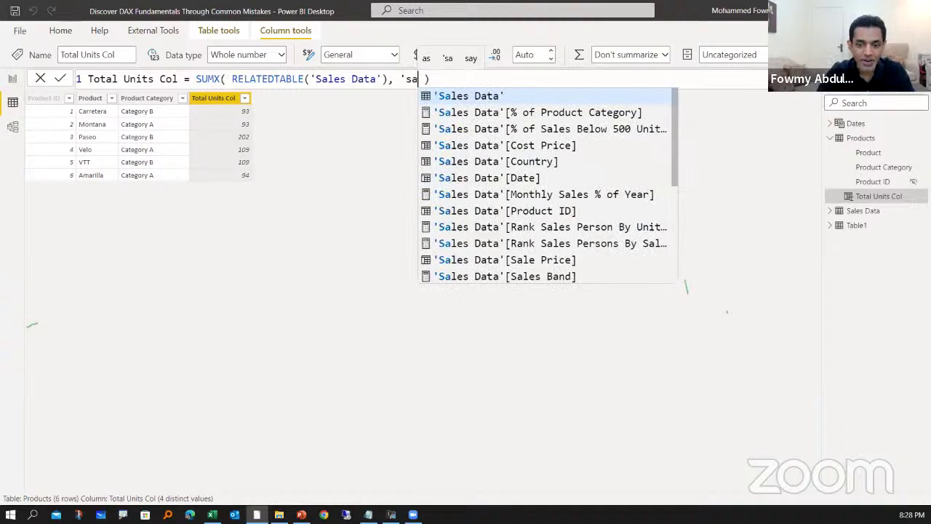
key("Down")
key("Down")
key("Down")
key("Down")
key("Down")
key("Down")
key("Down")
key("Down")
key("Down")
key("Down")
key("Down")
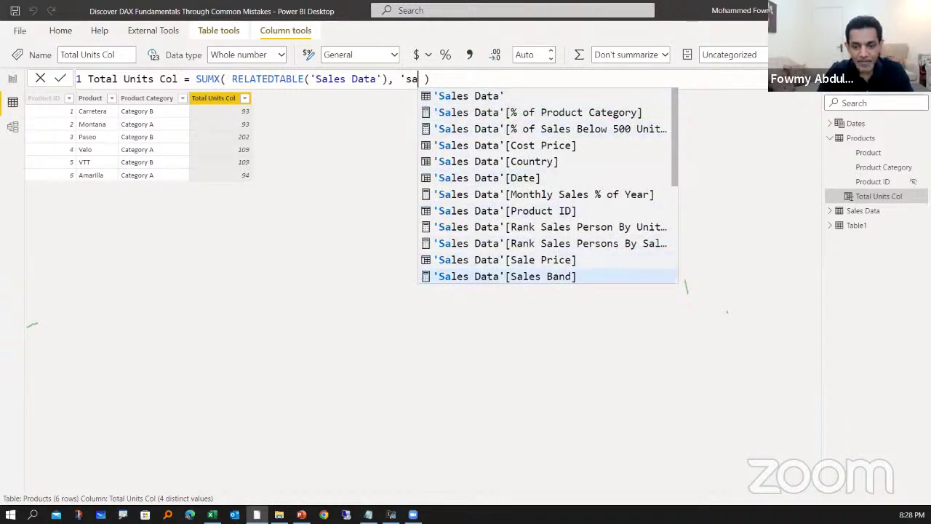
key("Up")
key("Tab")
Step: Change the second argument to 'Sales Data'[Units Sold] and commit the Total Units Col formula
type("* ")
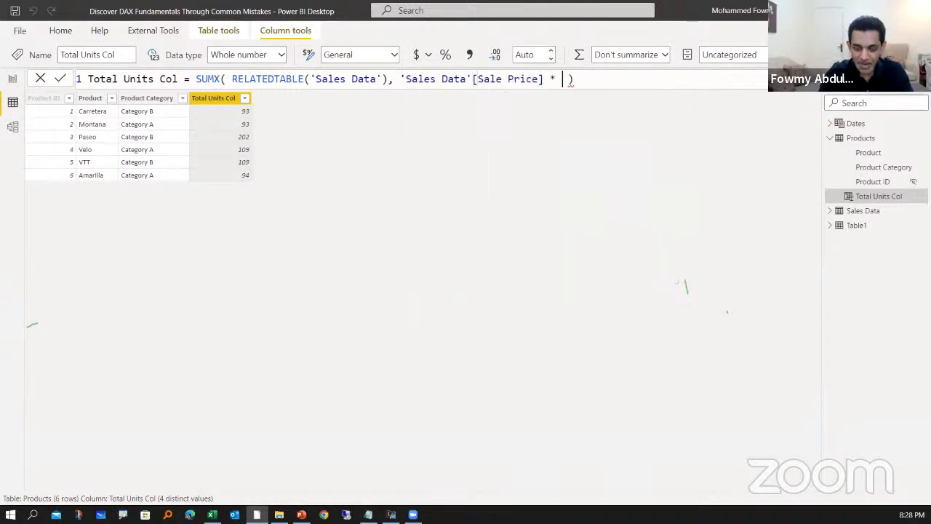
type("'sa")
key("Down")
key("Down")
key("Down")
key("Down")
key("Down")
key("Down")
key("Down")
key("Down")
key("Down")
key("Down")
key("Down")
key("Down")
key("Down")
key("Down")
key("Down")
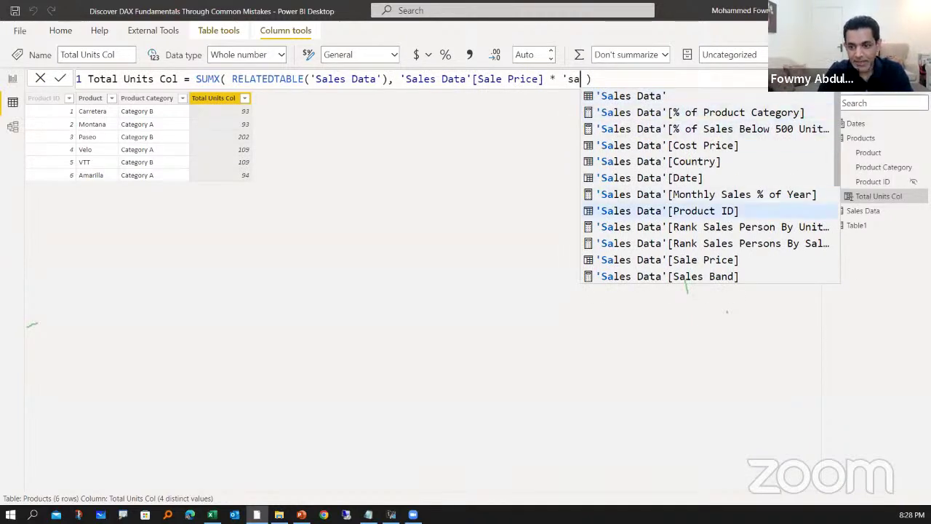
key("Down")
key("BackSpace")
key("BackSpace")
key("BackSpace")
key("BackSpace")
key("BackSpace")
key("BackSpace")
key("BackSpace")
key("BackSpace")
key("BackSpace")
key("BackSpace")
key("BackSpace")
key("BackSpace")
key("BackSpace")
key("BackSpace")
key("BackSpace")
key("BackSpace")
key("BackSpace")
key("BackSpace")
key("BackSpace")
key("BackSpace")
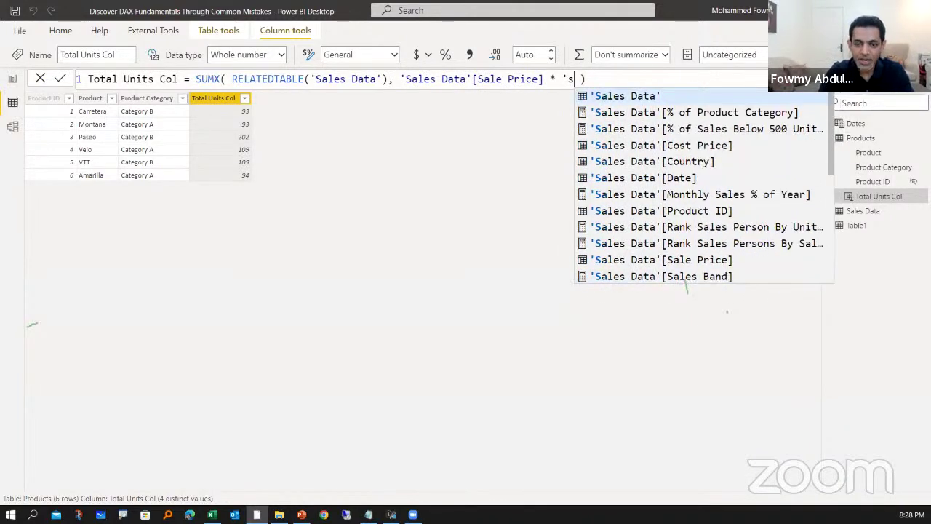
key("BackSpace")
key("BackSpace")
key("BackSpace")
key("BackSpace")
key("BackSpace")
key("BackSpace")
key("BackSpace")
key("BackSpace")
key("BackSpace")
key("BackSpace")
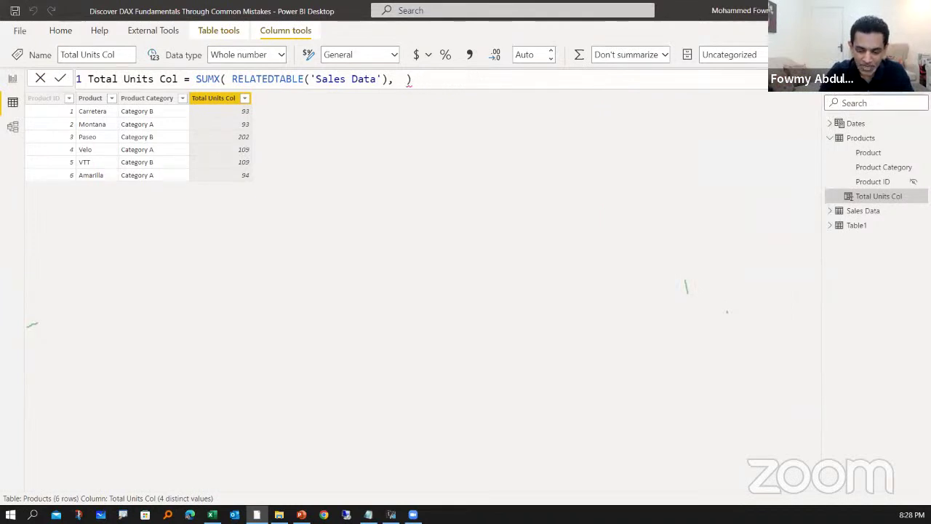
type("'uni")
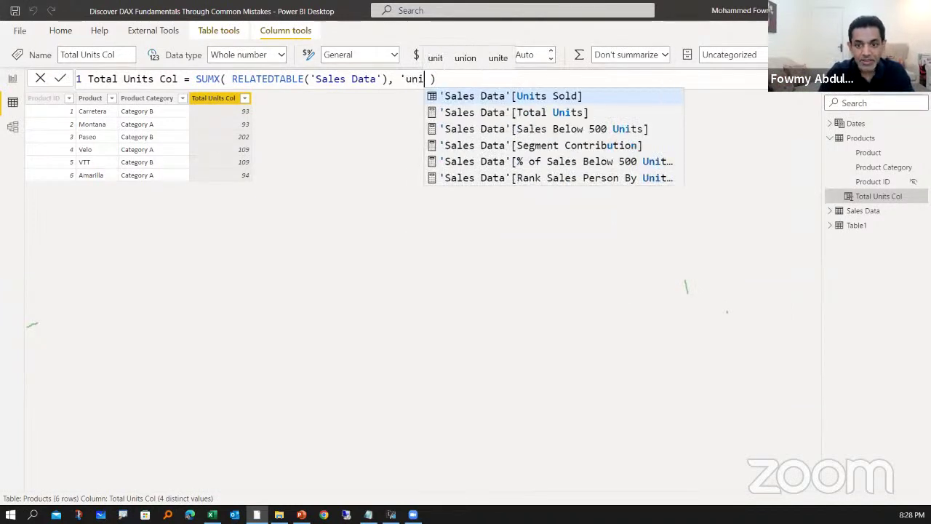
key("Tab")
key("Right")
key("Right")
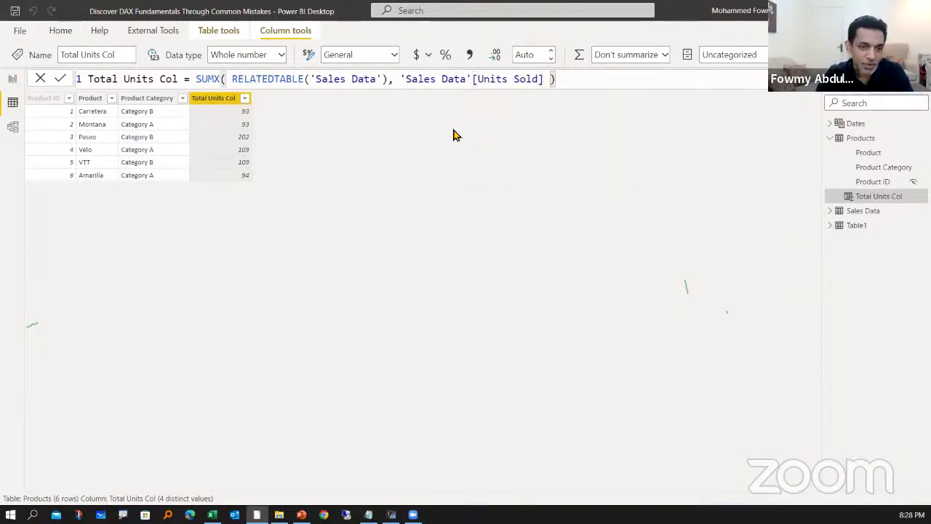
key("Return")
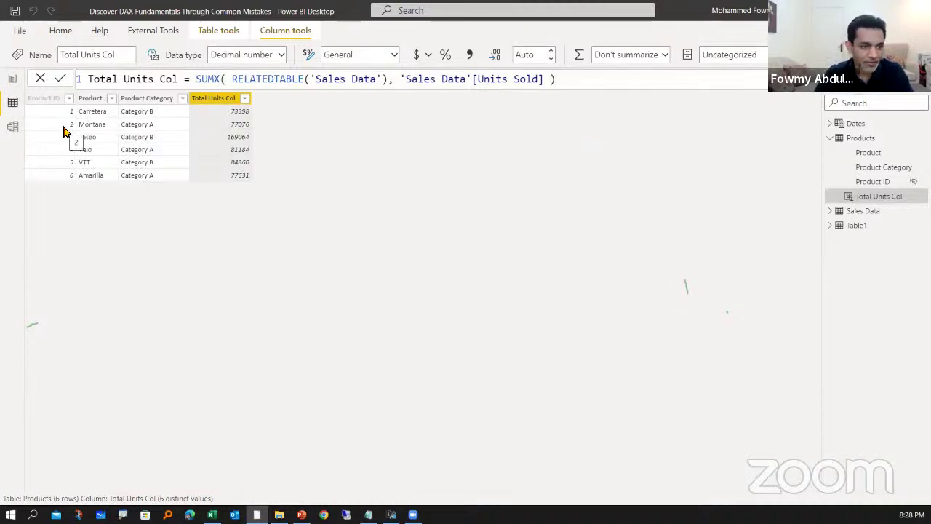
Step: Switch to Report view to see the '3 - Calculated Column - Product Table' page
left_click(11, 80)
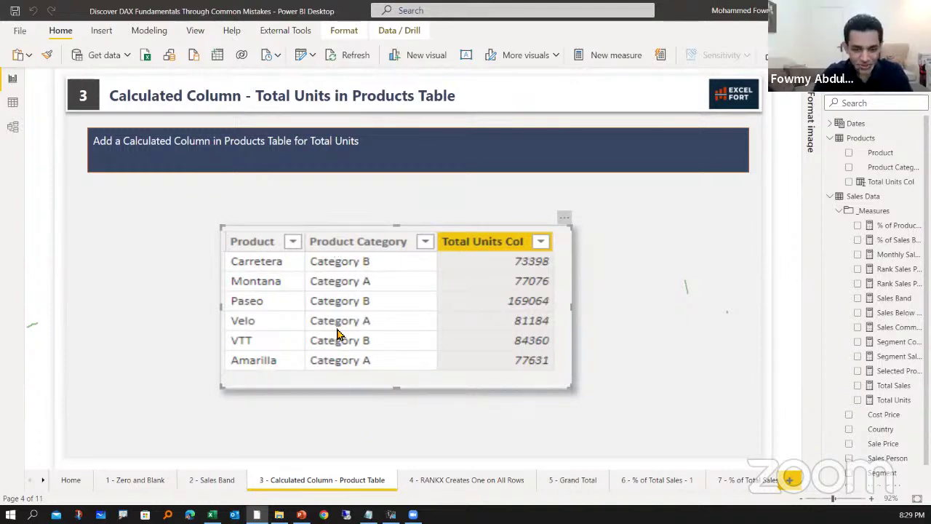
Step: Go to the '4 - RANKX Creates One on All Rows' page and select the sales-person ranking matrix
left_click(447, 480)
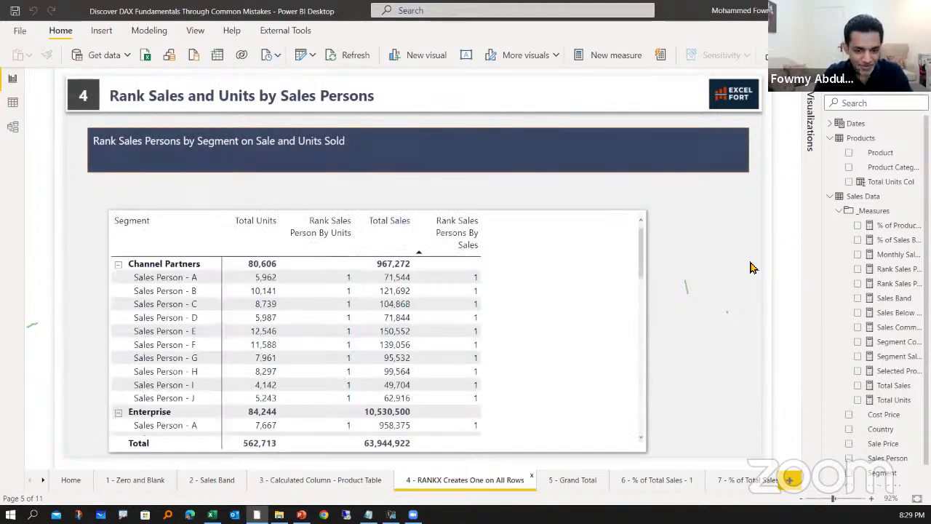
left_click(550, 218)
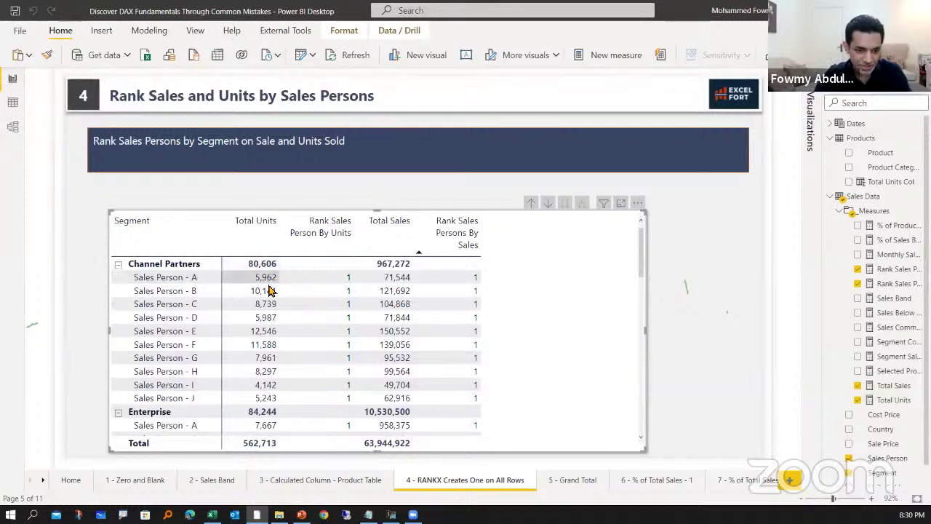
scroll(223, 369, "down", 3)
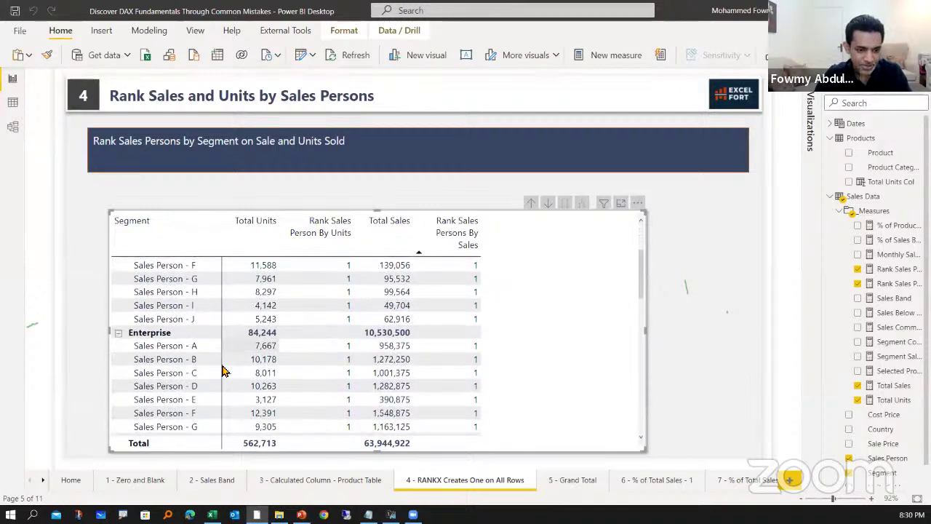
scroll(221, 362, "up", 3)
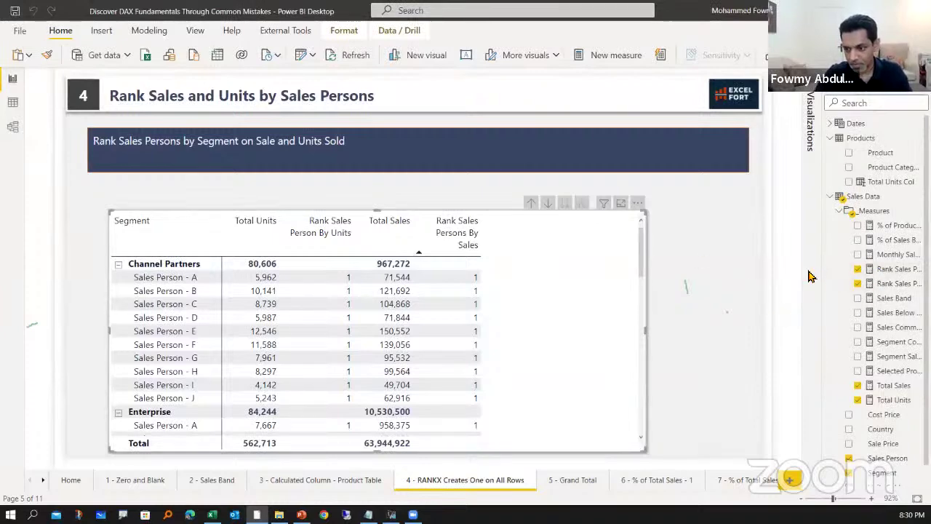
Step: Show the Rank Sales Person By Units DAX, highlight ISINSCOPE, and mark the blank Channel Partners and Enterprise ranks
left_click(890, 270)
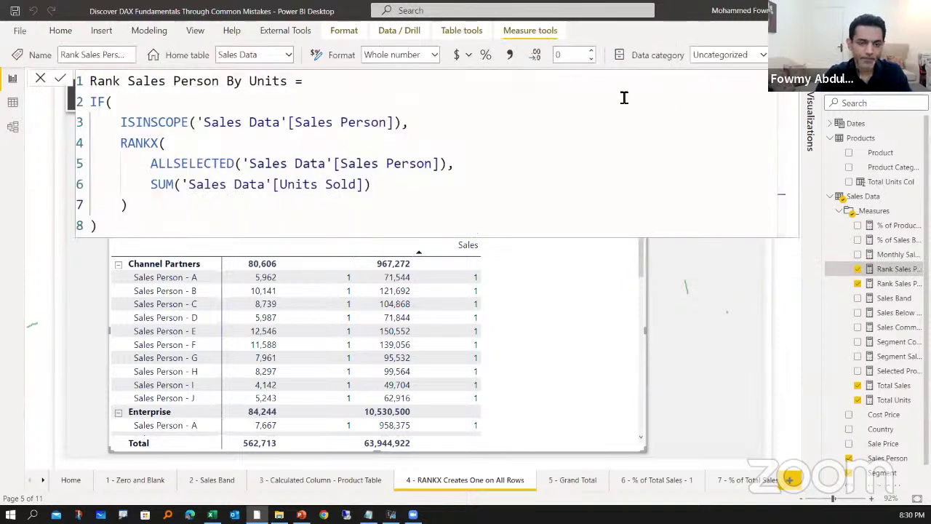
left_click(466, 158)
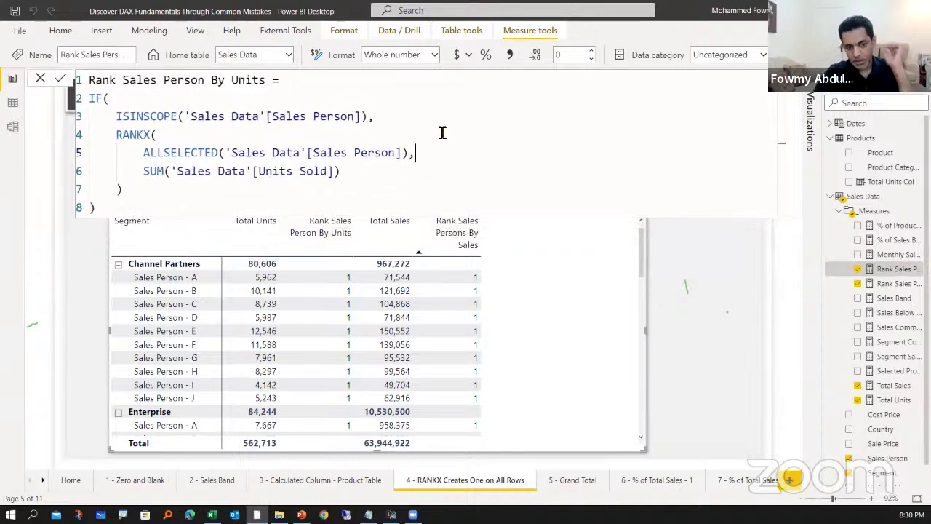
left_click_drag(114, 116, 370, 121)
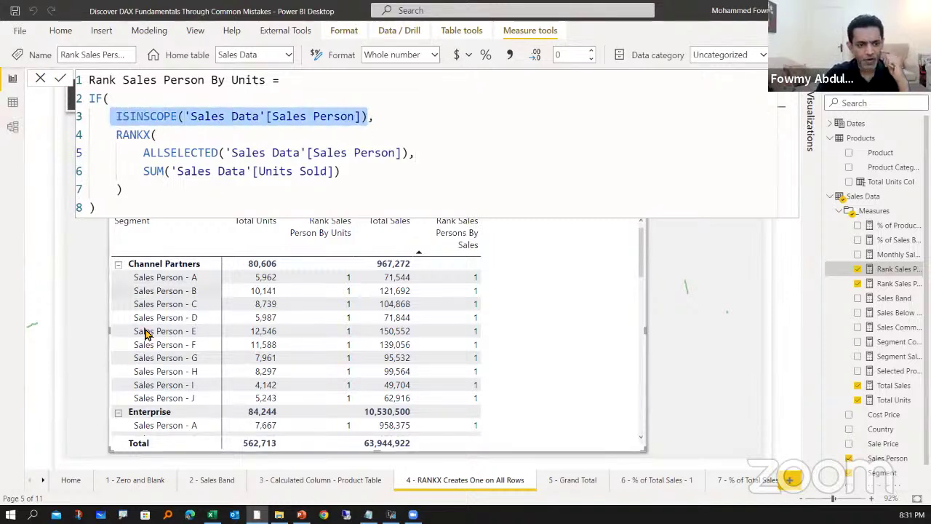
key("shift+Left")
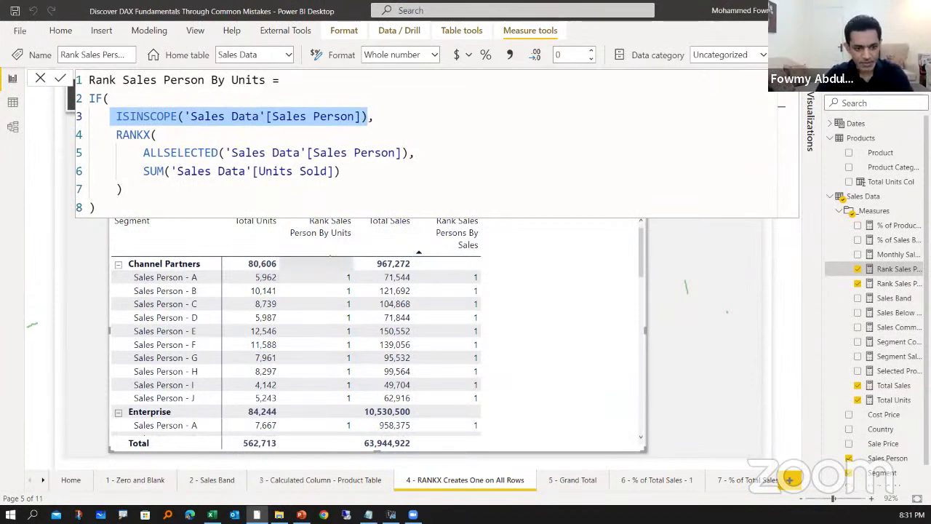
left_click_drag(330, 256, 357, 268)
left_click_drag(329, 404, 355, 416)
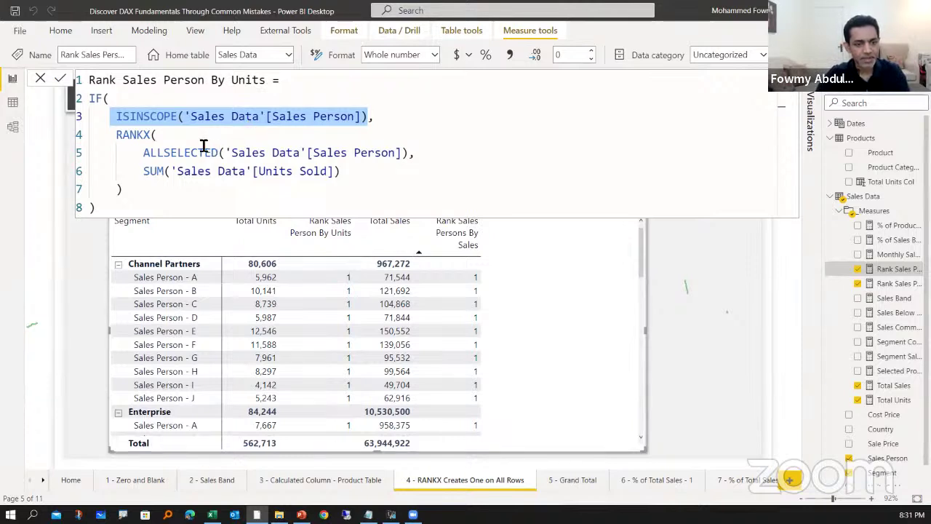
Step: Inspect the RANKX signature, highlighting the ALLSELECTED and SUM Units Sold arguments and the sales person names
key("Down")
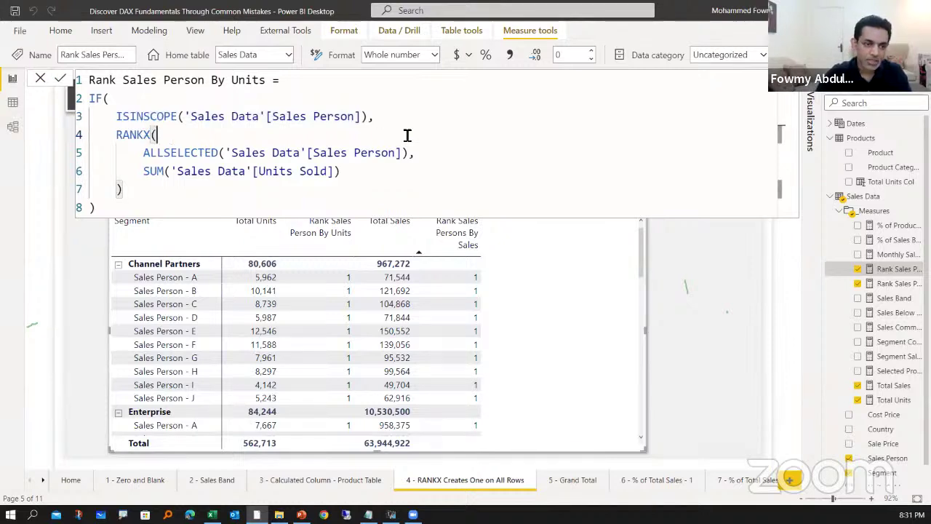
key("BackSpace")
type("(")
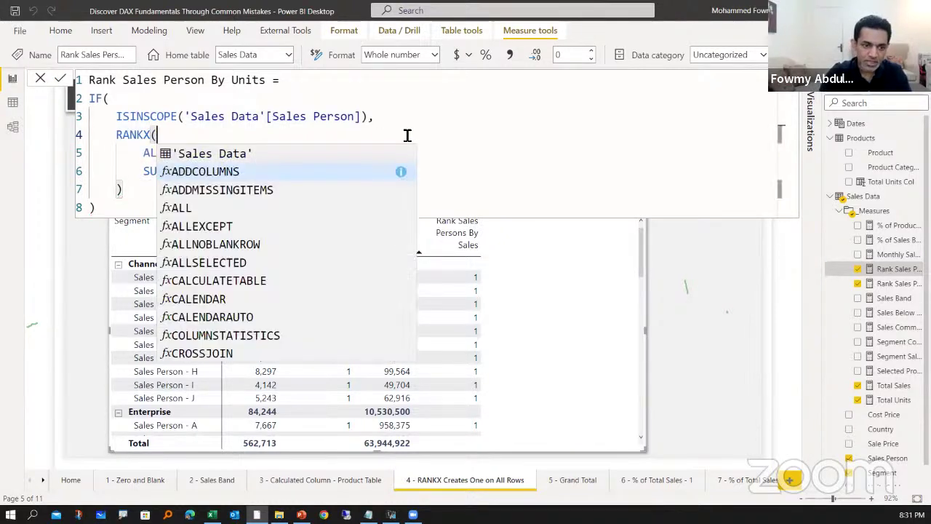
key("Escape")
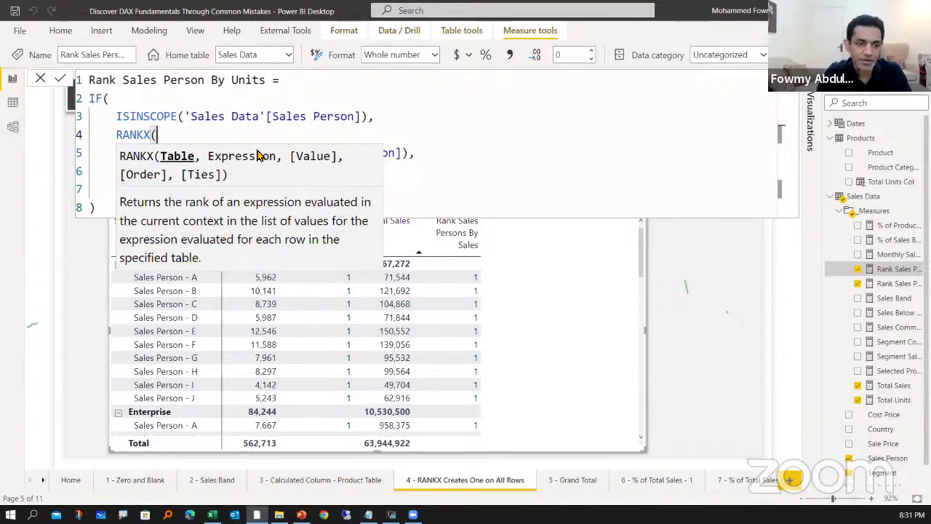
left_click(424, 152)
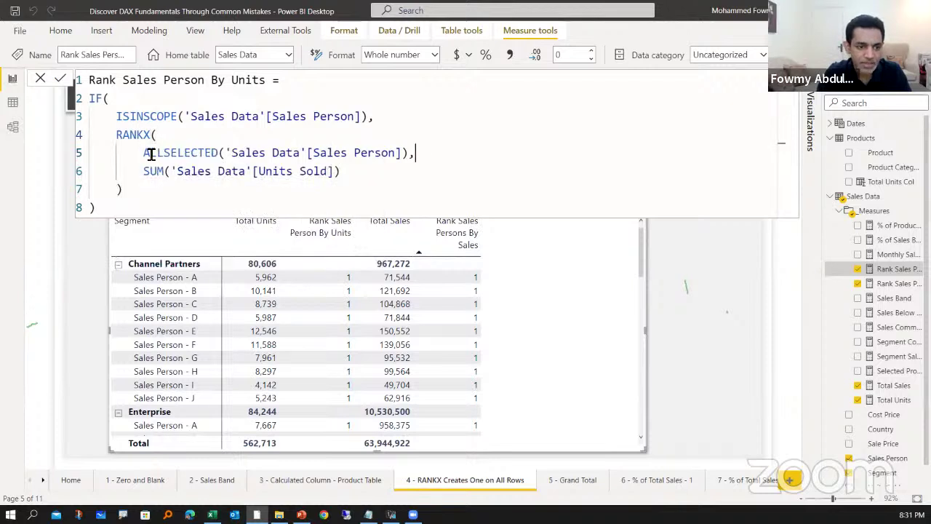
left_click_drag(143, 153, 410, 152)
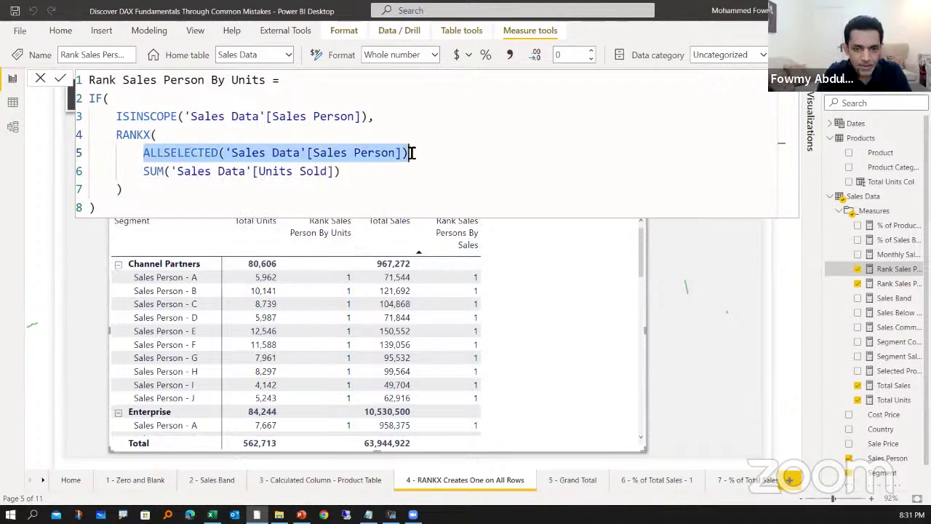
left_click_drag(141, 172, 341, 172)
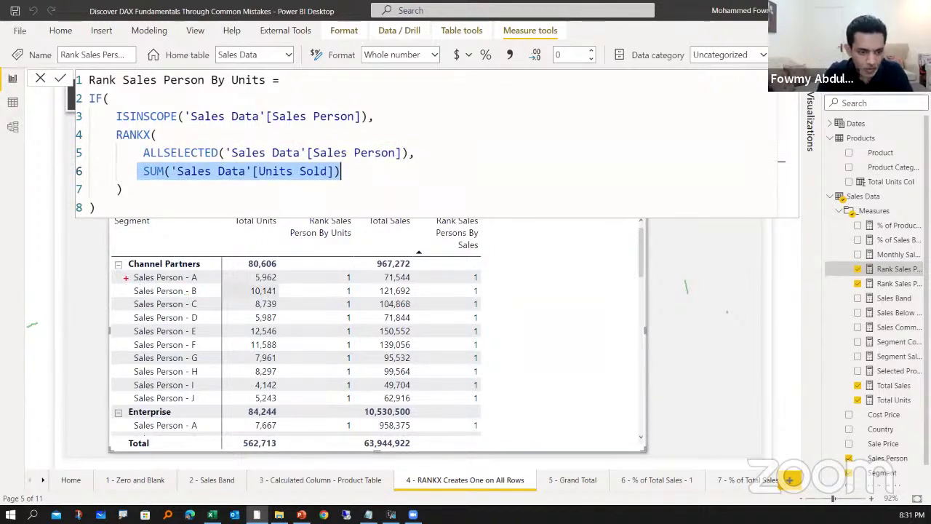
mouse_move(129, 271)
left_mouse_down()
mouse_move(206, 317)
mouse_move(205, 404)
left_mouse_up()
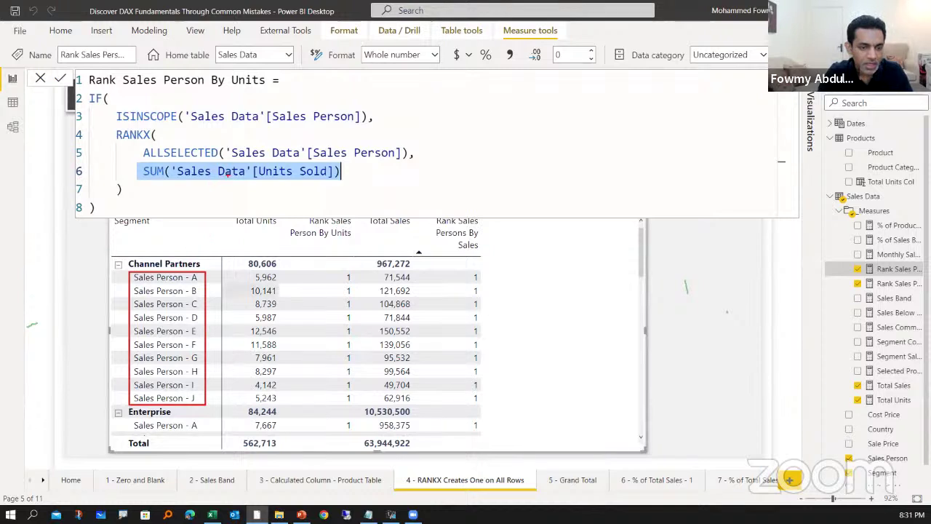
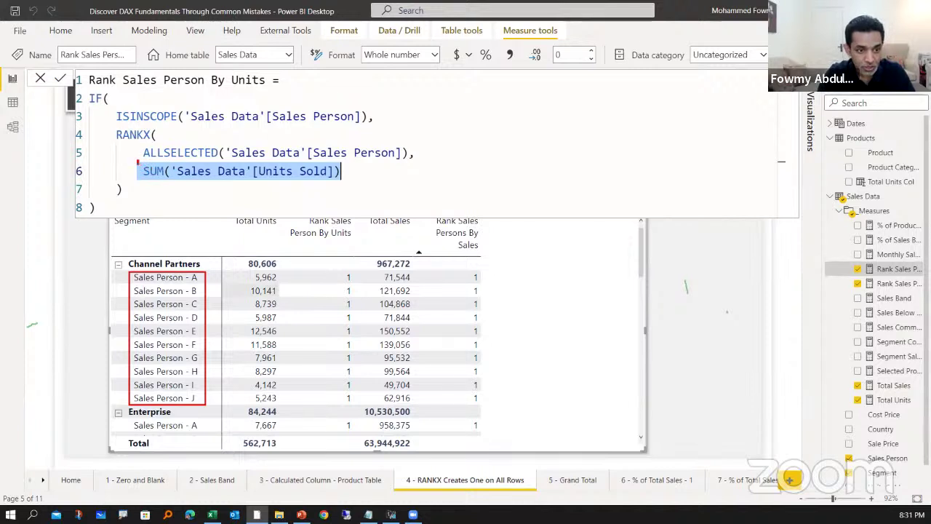
Step: Inspect the SUM('Sales Data'[Units Sold]) expression in the Rank Sales Person By Units formula
mouse_move(138, 163)
left_mouse_down()
mouse_move(358, 179)
mouse_move(347, 184)
left_mouse_up()
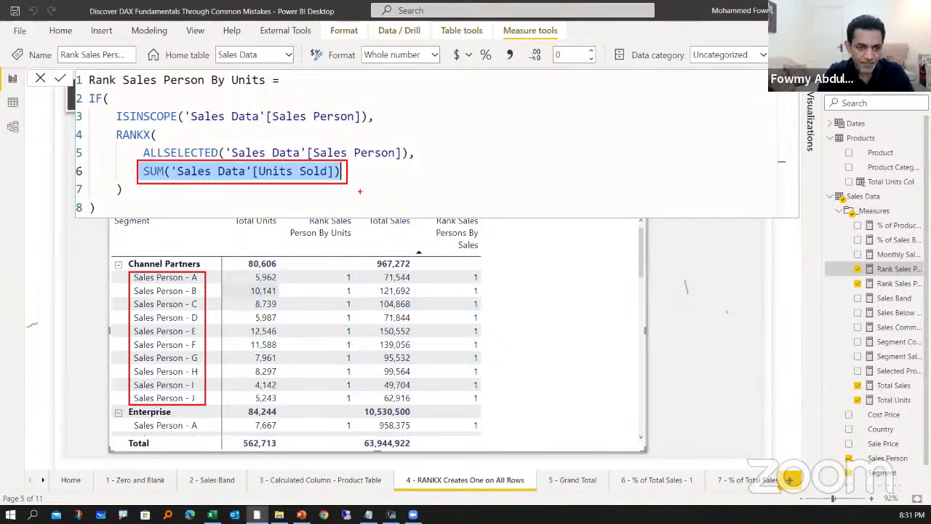
key("Escape")
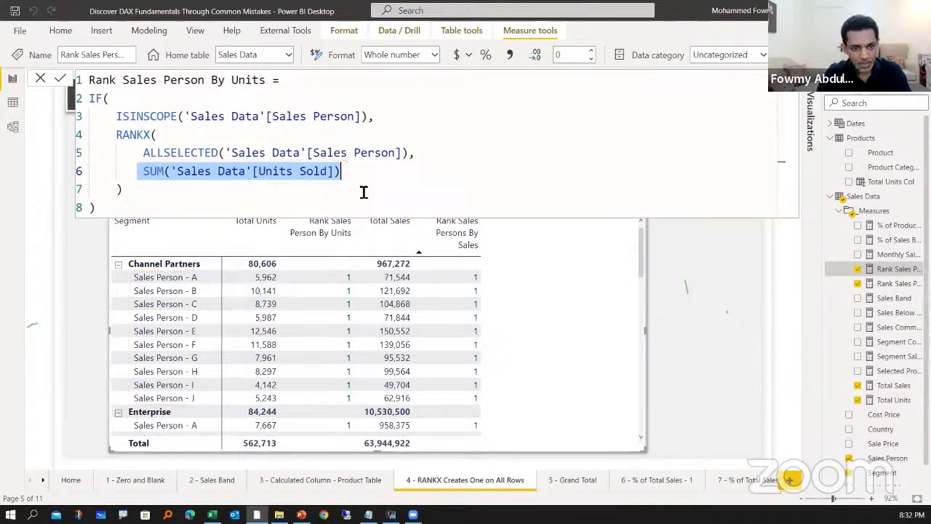
left_click(364, 156)
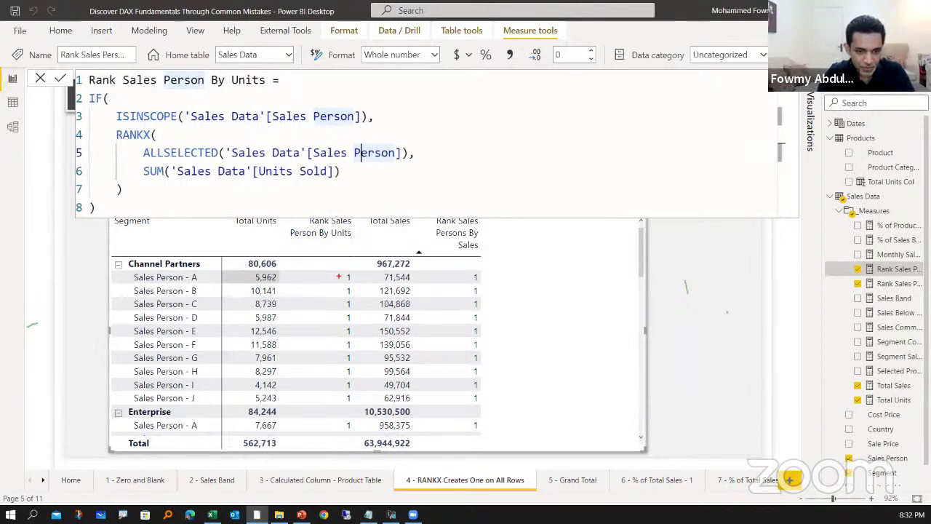
left_click_drag(327, 271, 359, 284)
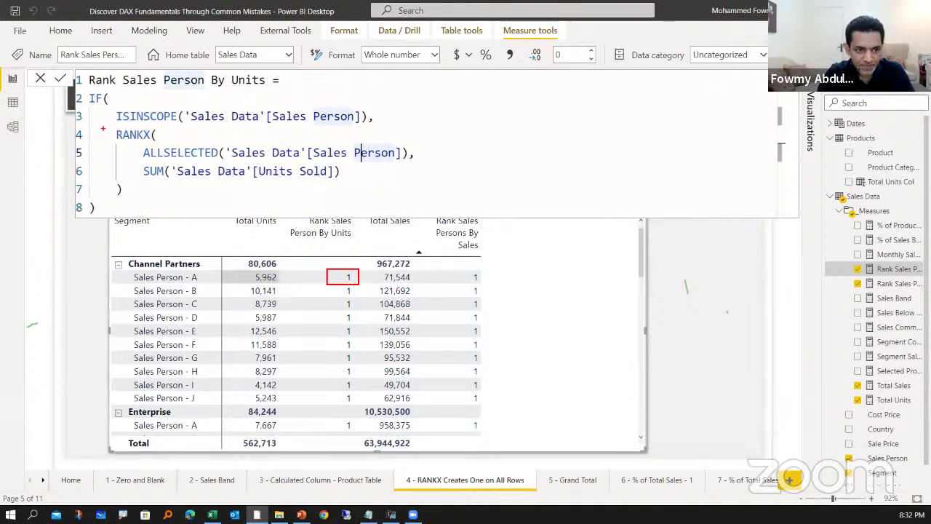
mouse_move(103, 129)
left_mouse_down()
mouse_move(263, 175)
mouse_move(458, 181)
mouse_move(422, 184)
left_mouse_up()
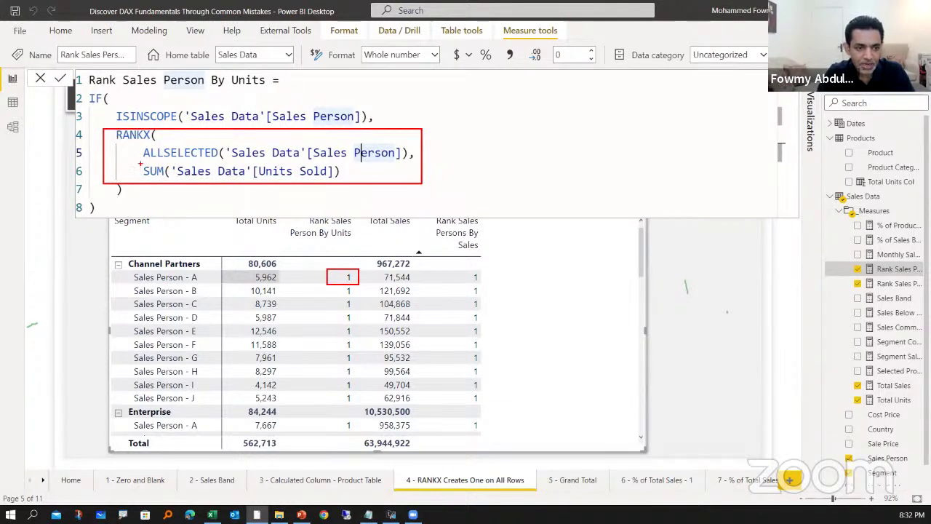
mouse_move(141, 165)
left_mouse_down()
mouse_move(200, 179)
mouse_move(344, 179)
left_mouse_up()
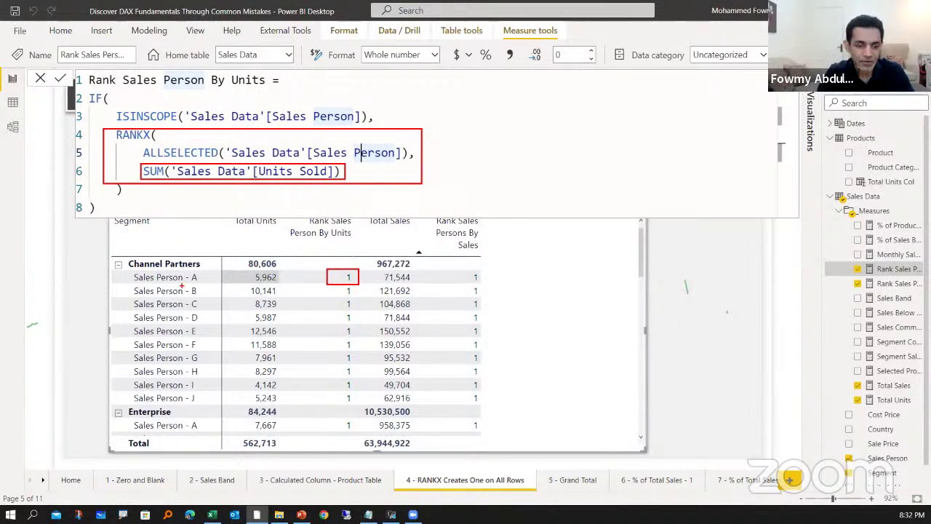
mouse_move(199, 280)
left_mouse_down()
mouse_move(120, 287)
mouse_move(131, 282)
left_mouse_up()
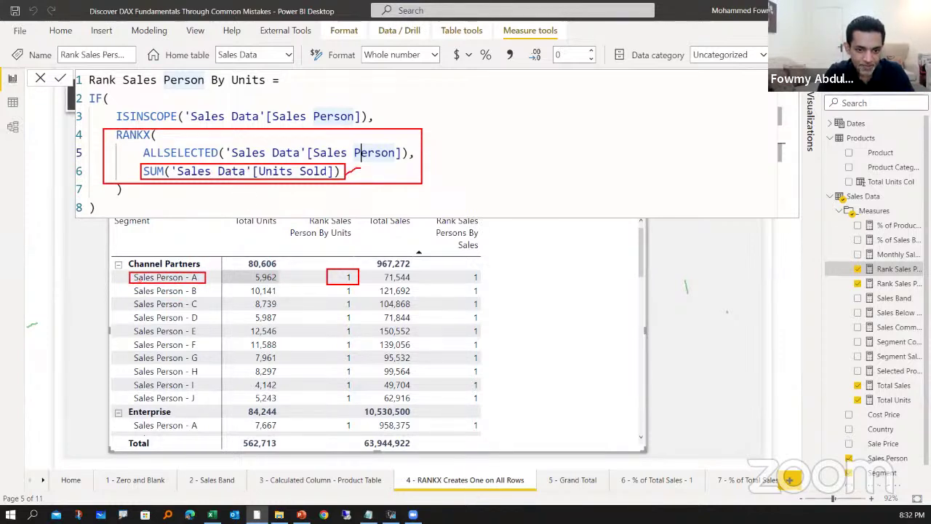
left_click_drag(349, 175, 359, 182)
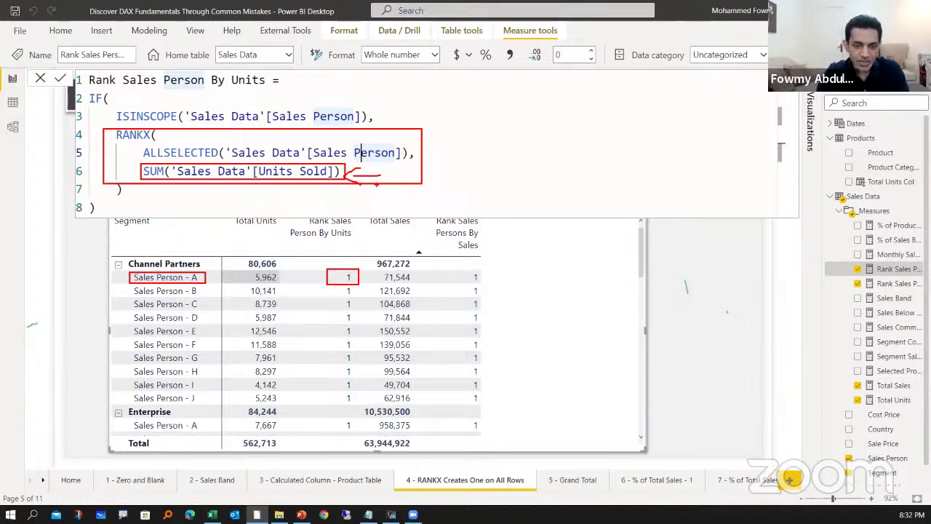
left_click(376, 182)
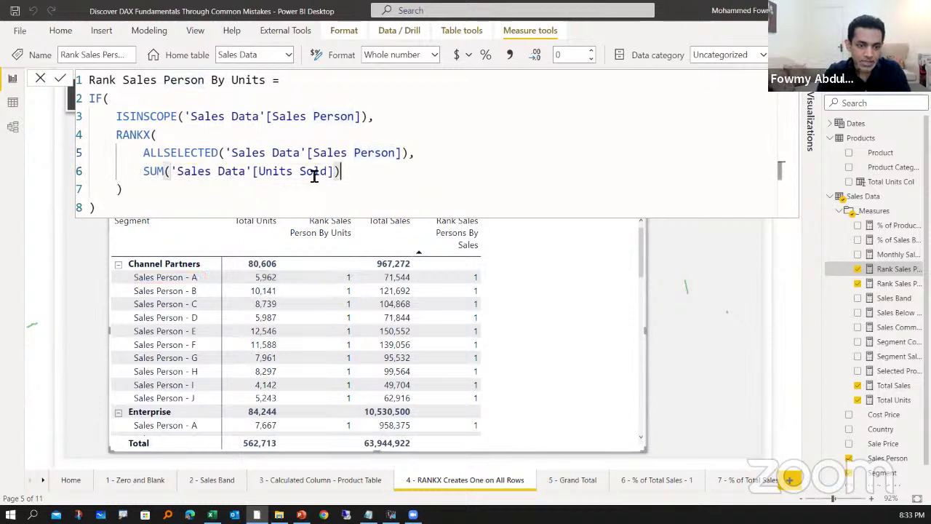
Step: Wrap SUM('Sales Data'[Units Sold]) in CALCULATE and commit the measure
left_click(145, 175)
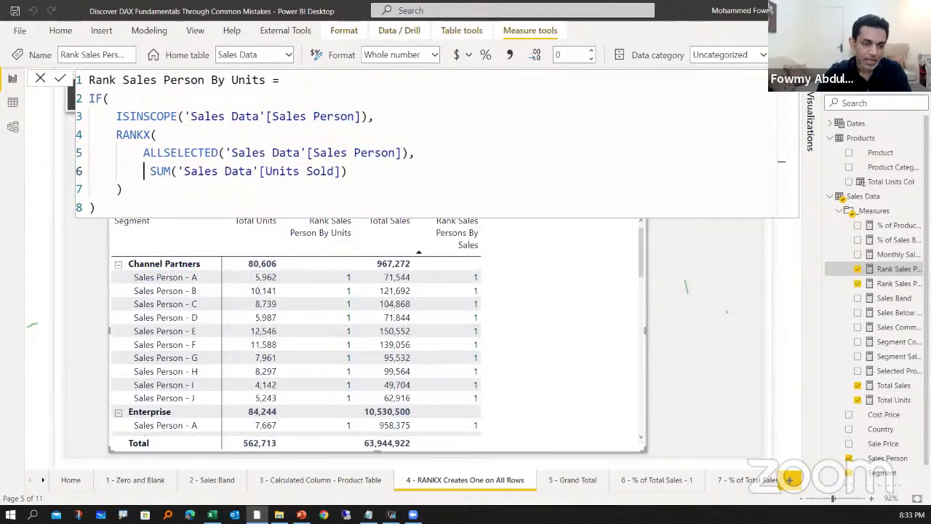
type("calc")
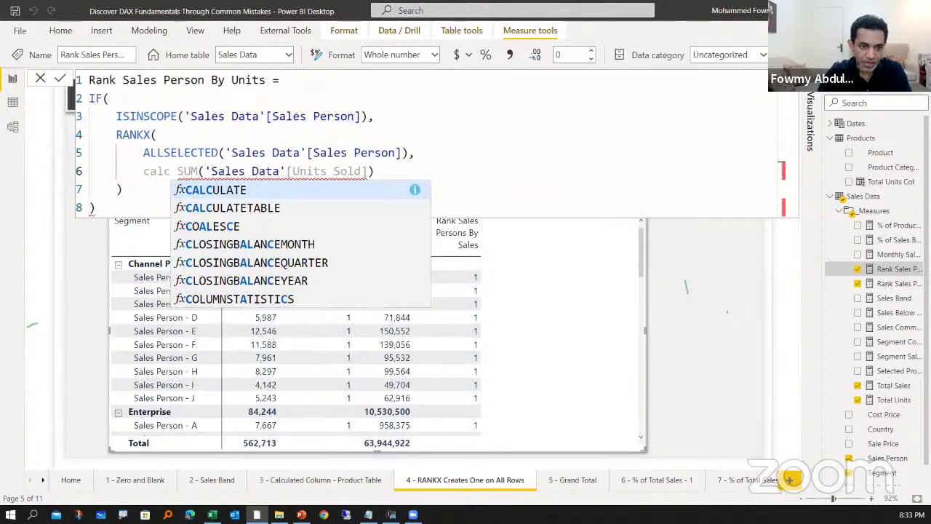
key("Tab")
key("End")
type(")")
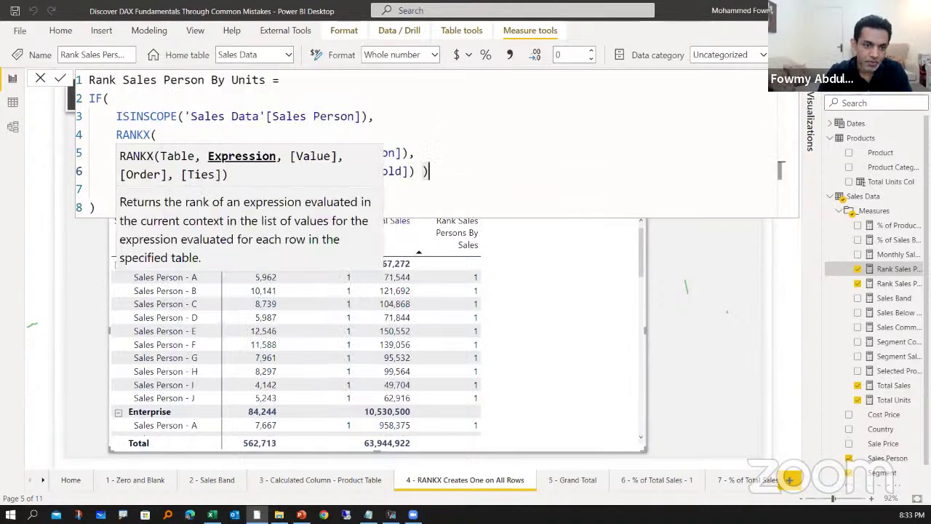
left_click(445, 140)
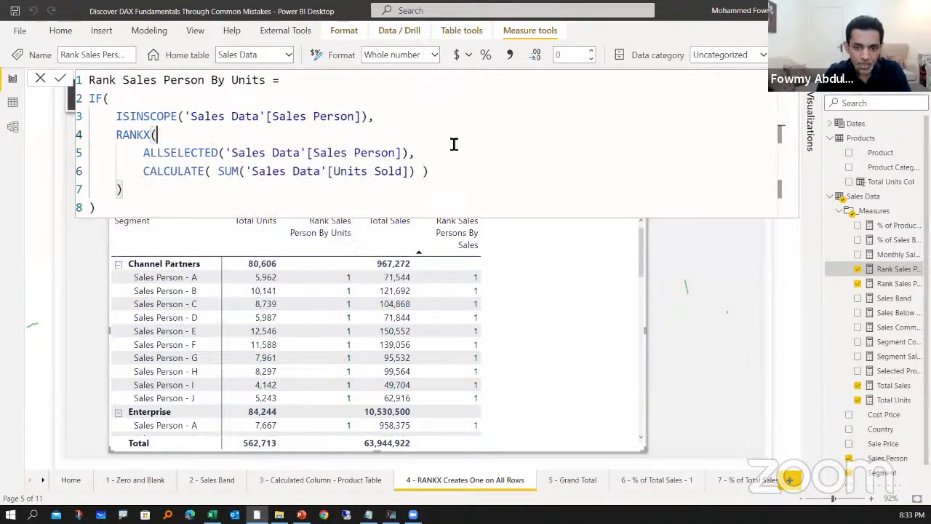
left_click(60, 78)
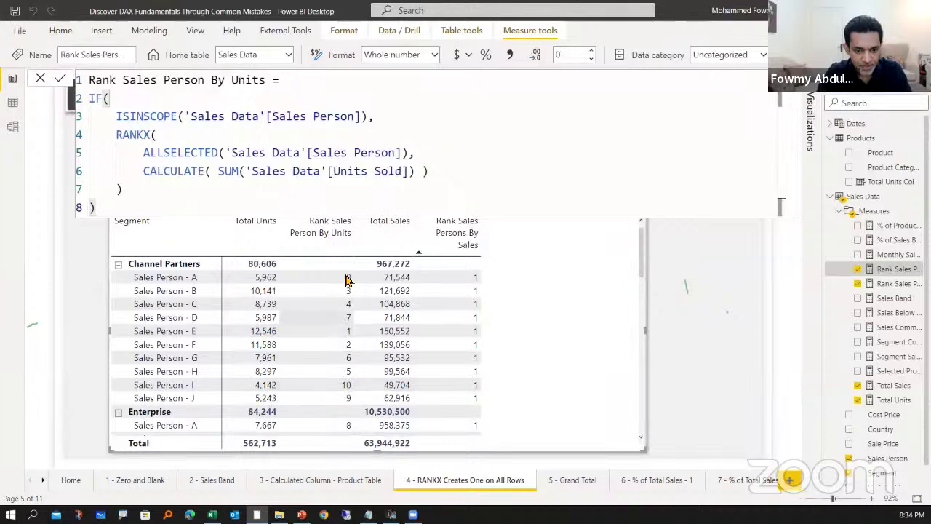
Step: Review the committed CALCULATE expression on line 6 of the formula
scroll(393, 331, "down", 6)
scroll(385, 335, "up", 6)
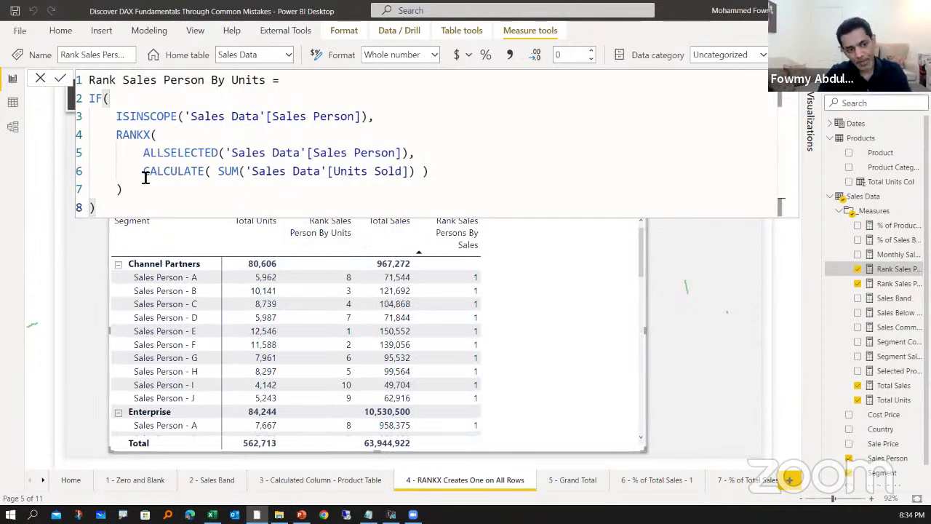
left_click_drag(145, 172, 426, 174)
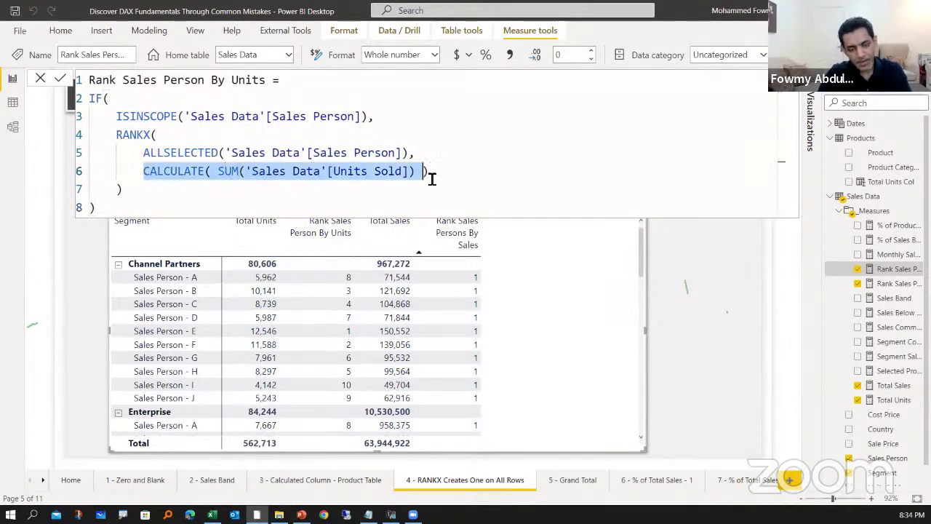
left_click(359, 153)
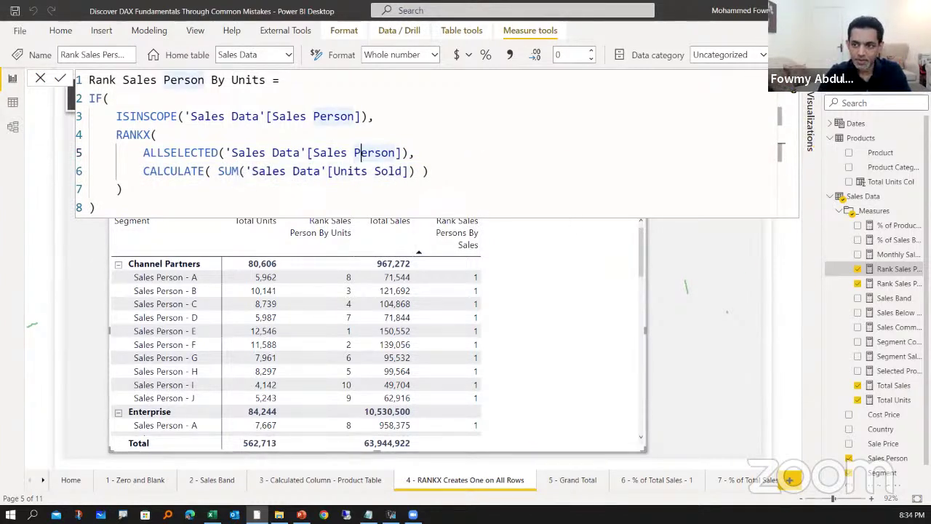
Step: Check the Total Units measure's SUM formula, then go back to Rank Sales Person By Units
left_click(892, 402)
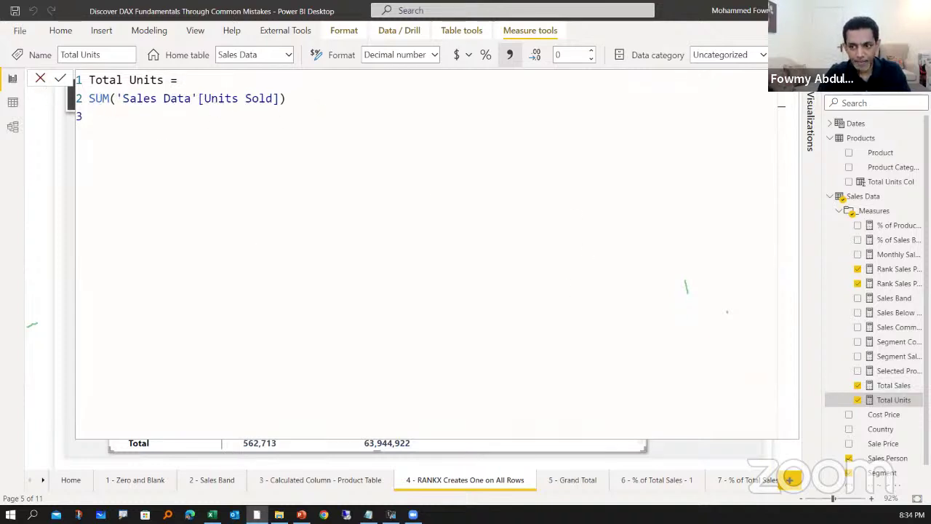
key("Escape")
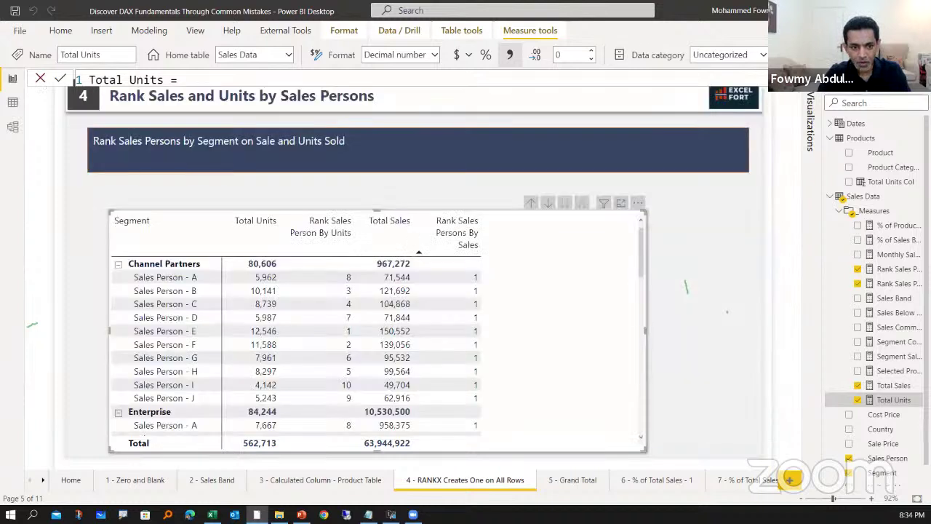
left_click(892, 269)
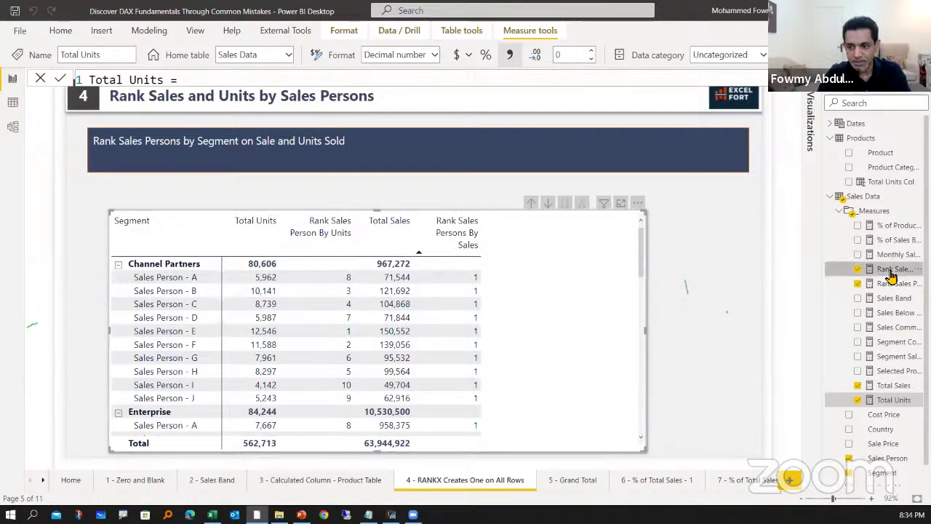
Step: Replace the CALCULATE expression on line 6 with [Total Units] and commit the measure
left_click(368, 95)
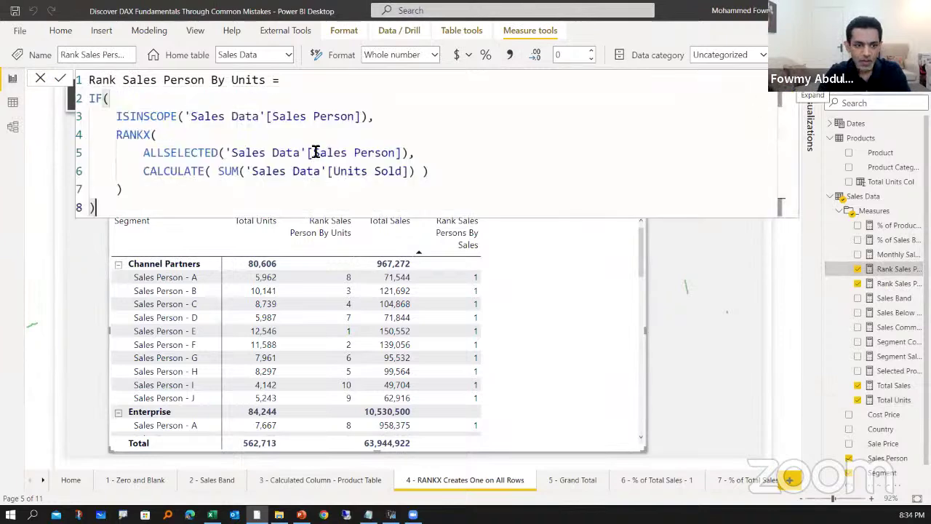
left_click_drag(143, 171, 439, 173)
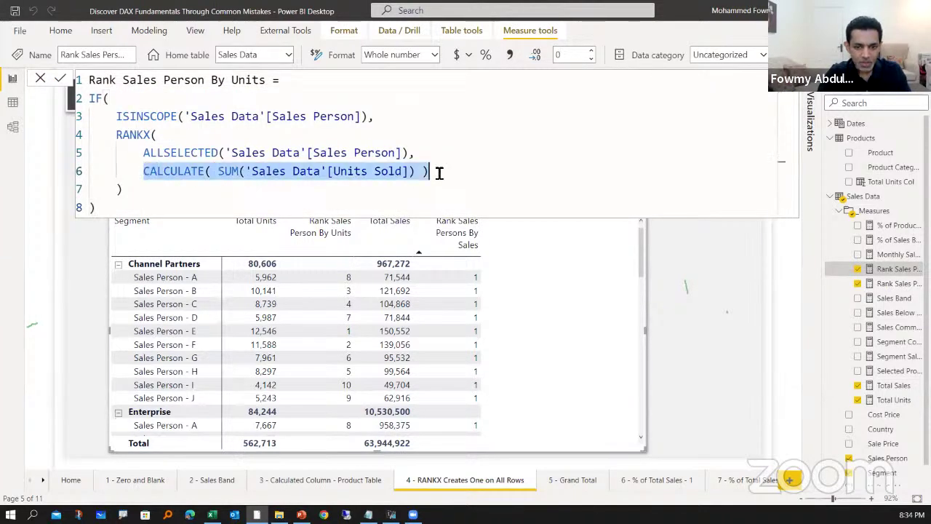
key("BackSpace")
type("[")
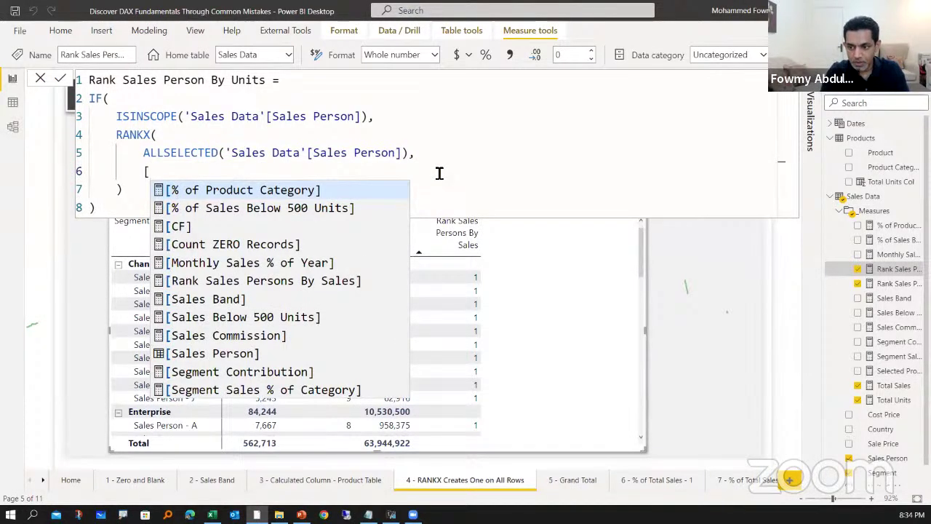
type("tota")
key("Down")
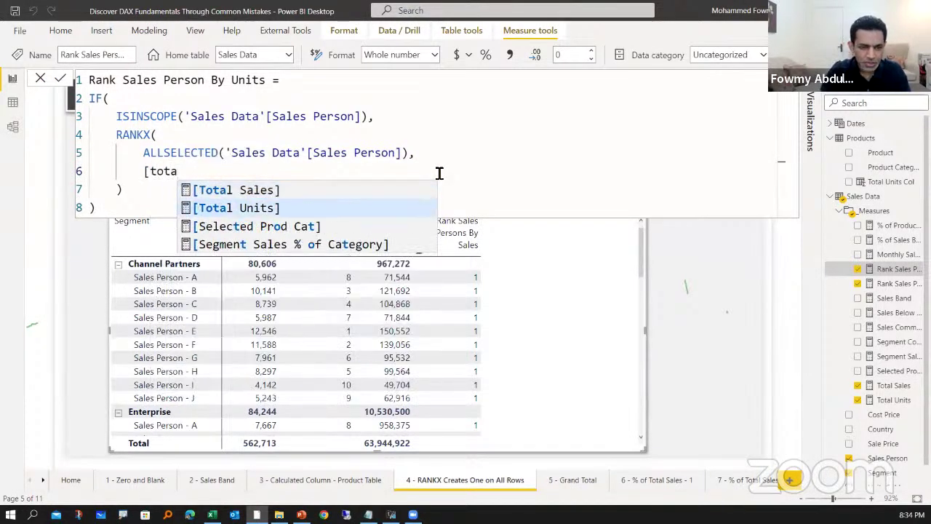
key("Tab")
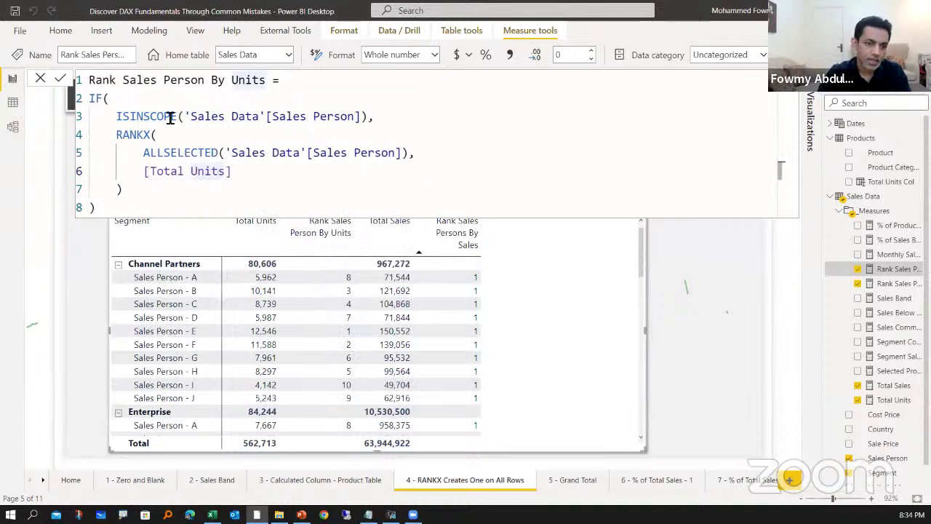
left_click(60, 80)
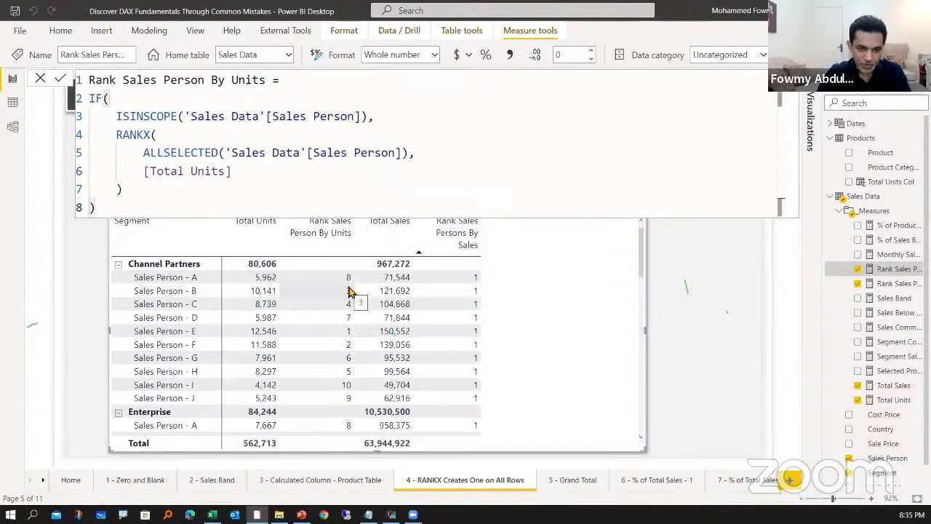
Step: Try wrapping [Total Units] in CALCULATE and commit that version
left_click(144, 171)
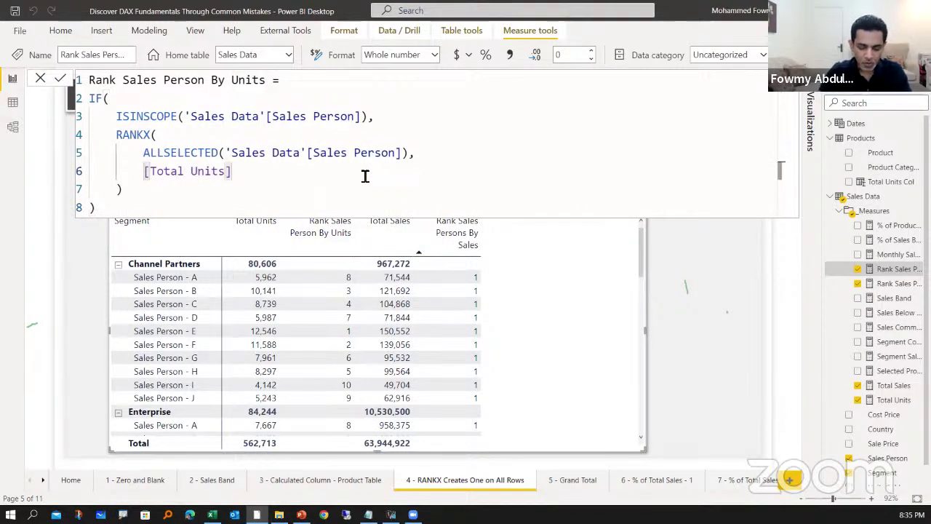
type("calc")
key("Tab")
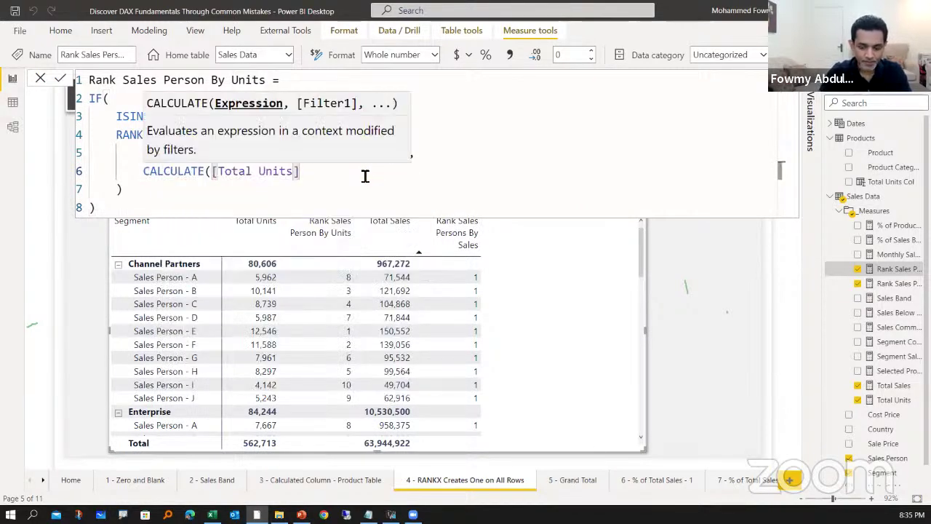
type(")")
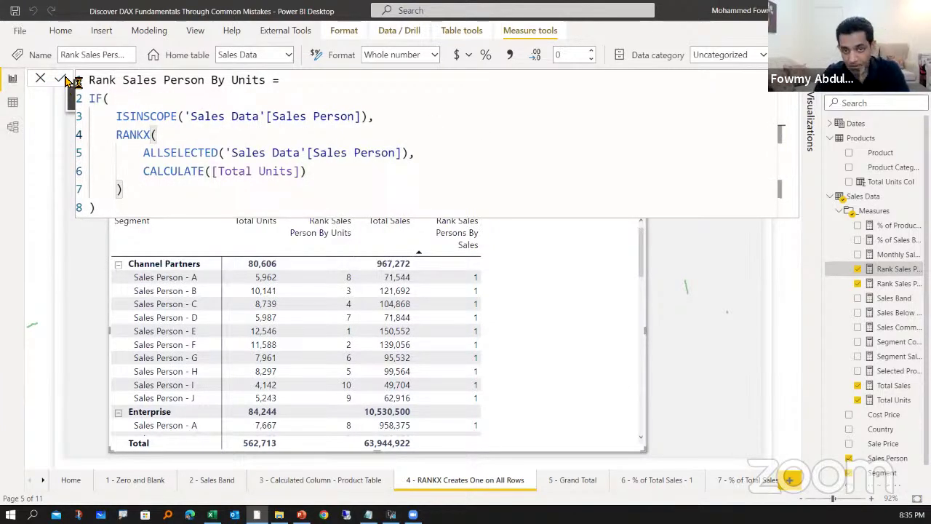
left_click(61, 77)
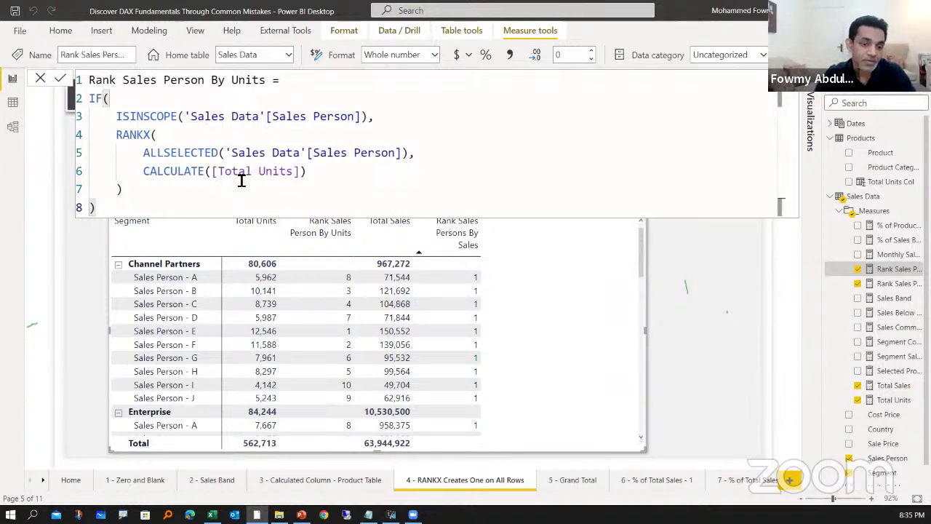
Step: Remove the CALCULATE wrapper again, leaving plain [Total Units], and commit
left_click_drag(210, 172, 146, 172)
key("BackSpace")
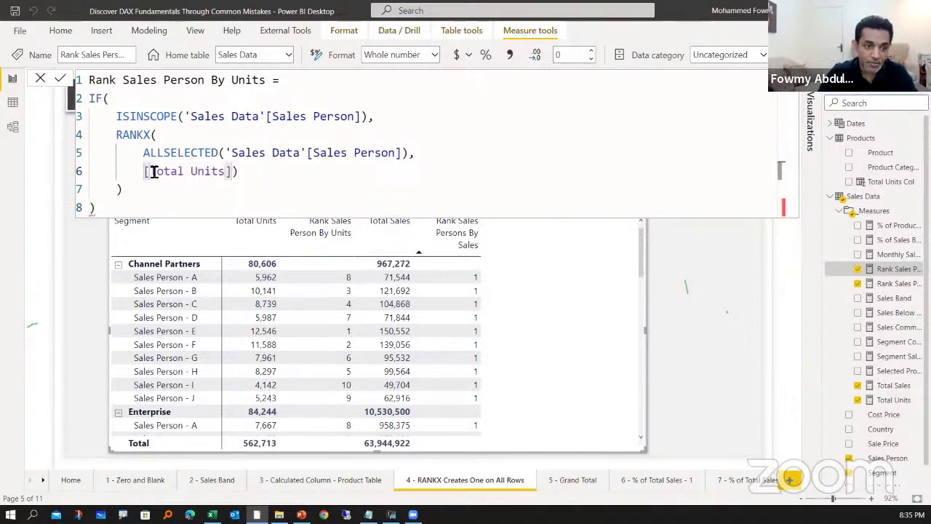
key("End")
key("BackSpace")
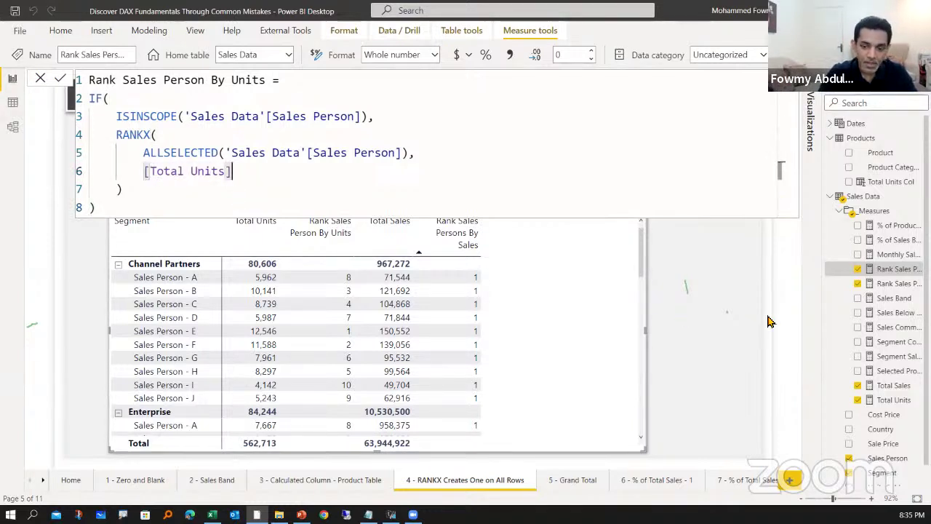
left_click(673, 299)
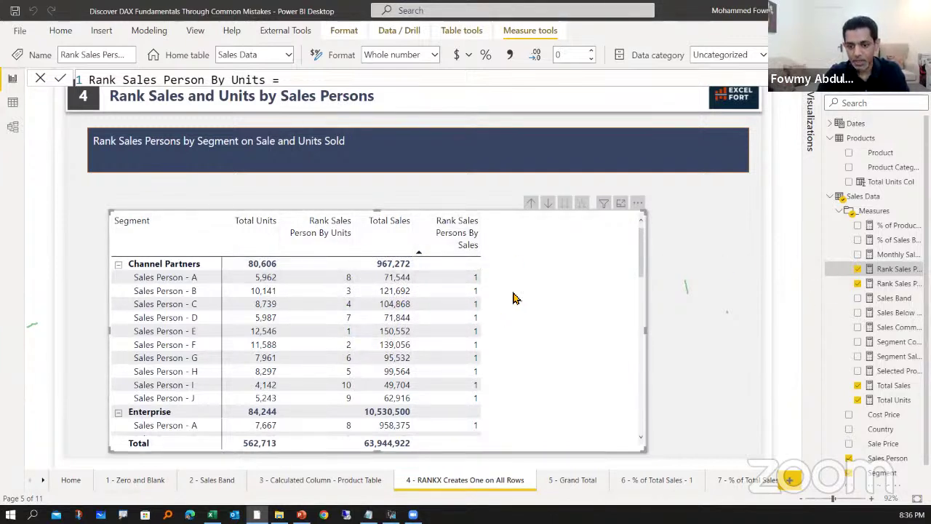
Step: Expand the Rank Sales Persons By Sales formula and highlight ISINSCOPE, the RANKX arguments and [Total Sales]
left_click(893, 283)
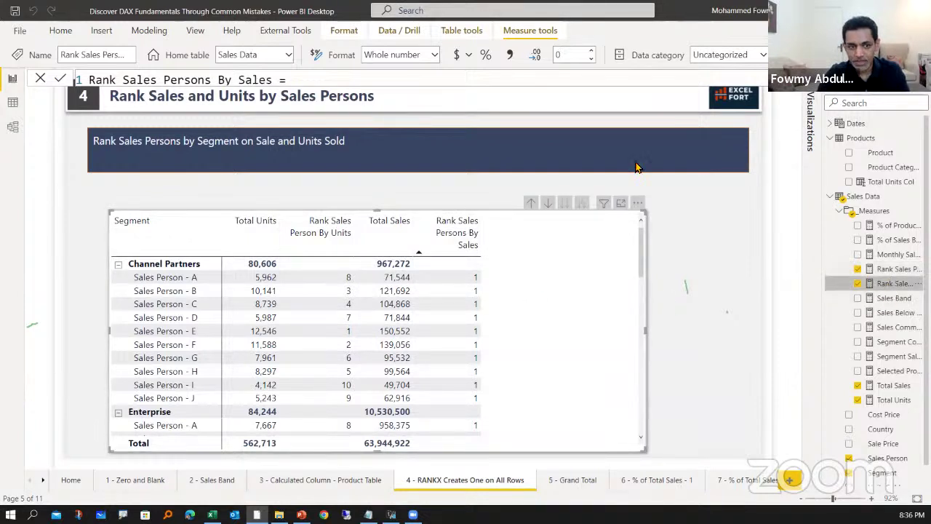
left_click(796, 86)
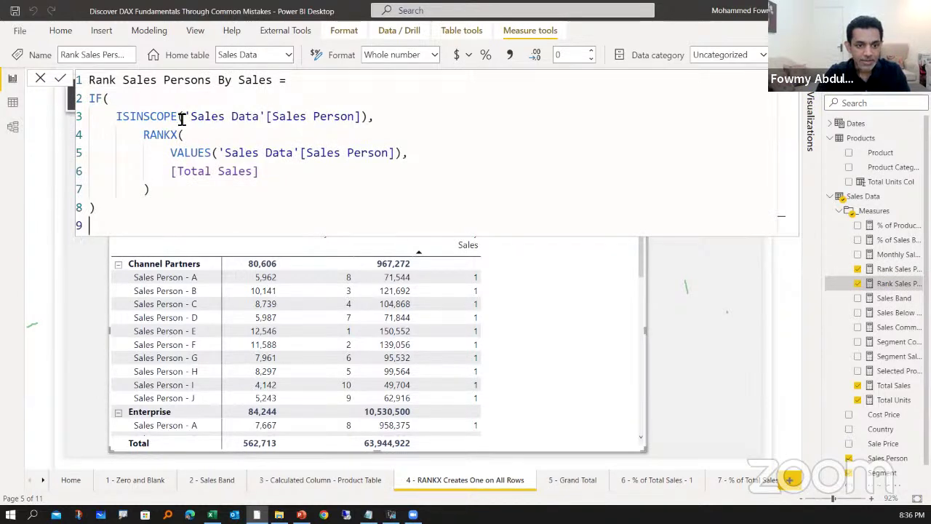
left_click_drag(115, 117, 395, 118)
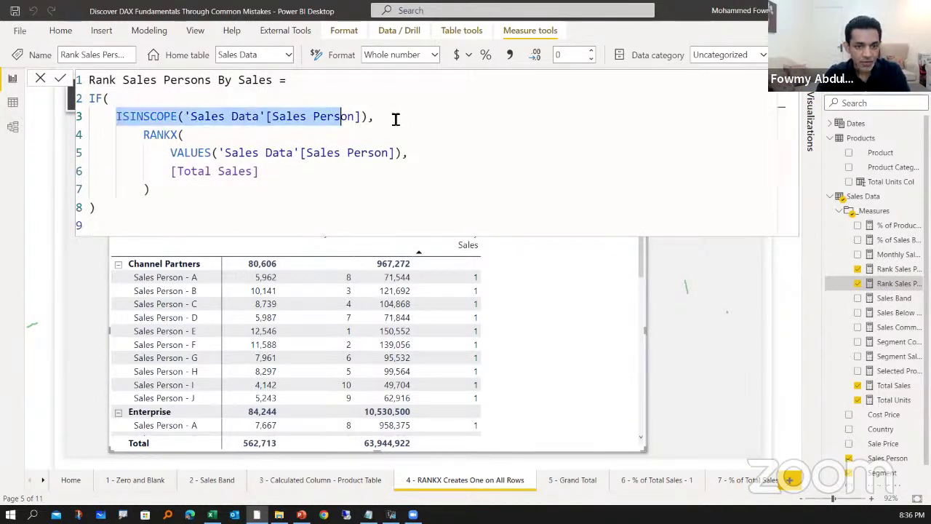
left_click_drag(139, 135, 274, 197)
left_click(338, 176)
left_click_drag(168, 151, 426, 152)
mouse_move(268, 177)
left_mouse_down()
mouse_move(166, 174)
mouse_move(262, 173)
left_mouse_up()
left_click(199, 176)
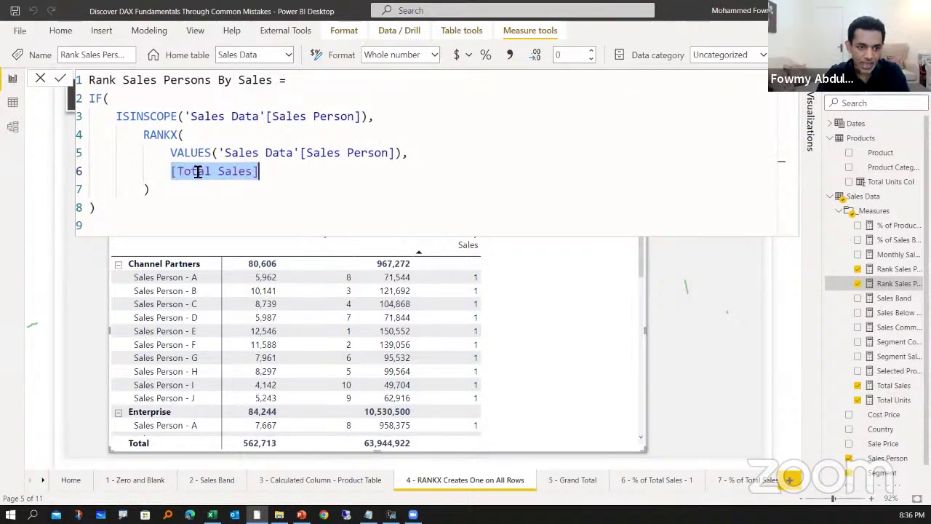
left_click_drag(276, 175, 164, 175)
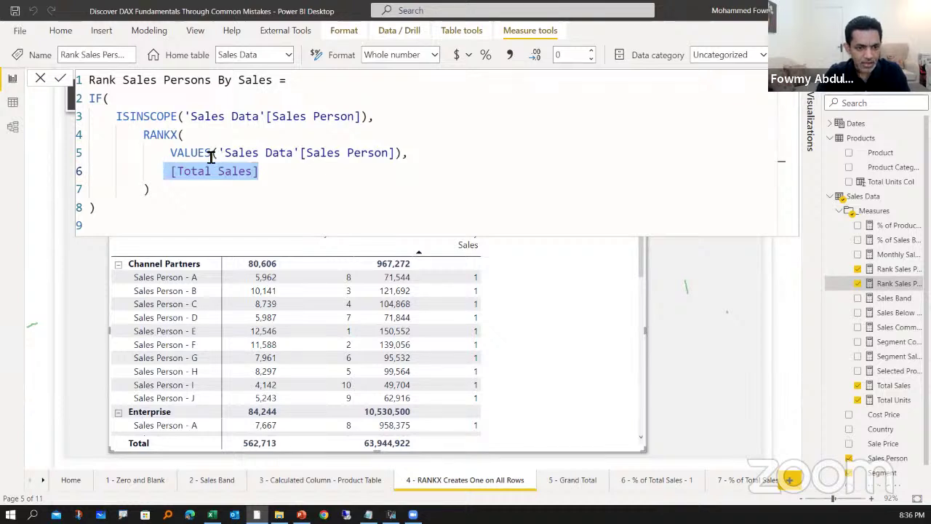
Step: Highlight the VALUES('Sales Data'[Sales Person]) argument and the table rows it ranks
left_click(171, 155)
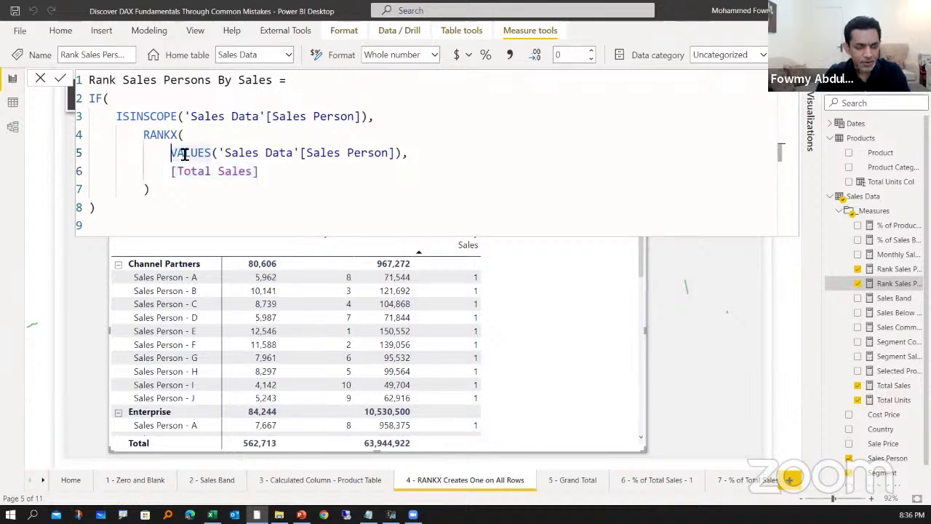
left_click_drag(184, 154, 402, 153)
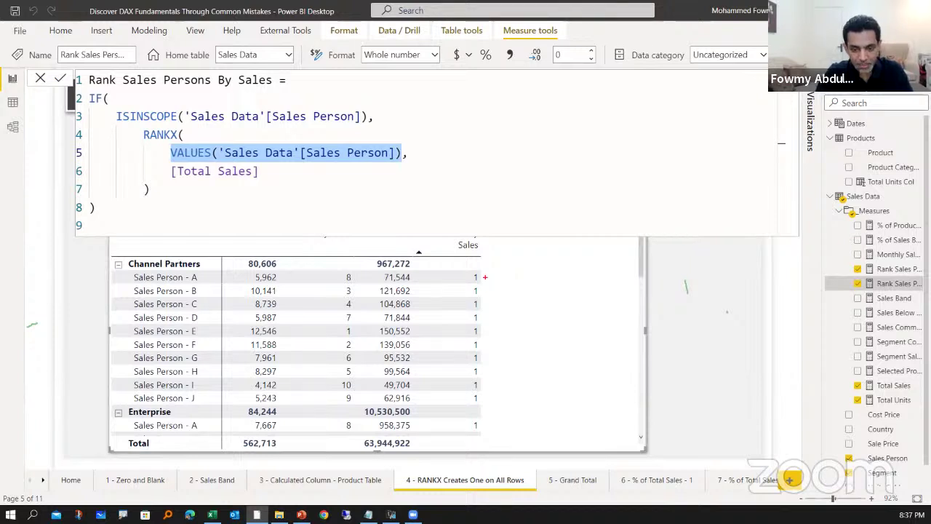
left_click_drag(462, 269, 482, 284)
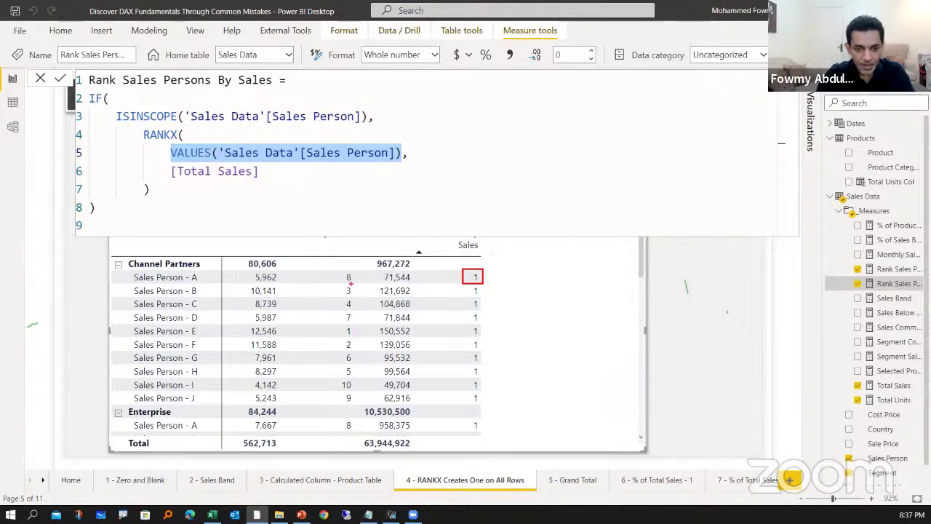
mouse_move(124, 269)
left_mouse_down()
mouse_move(200, 323)
mouse_move(207, 409)
left_mouse_up()
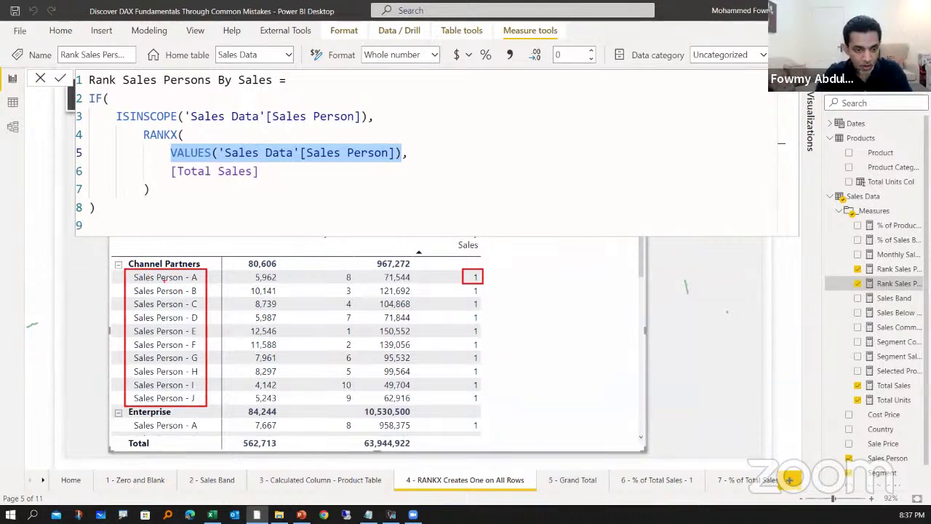
mouse_move(115, 268)
left_mouse_down()
mouse_move(211, 288)
mouse_move(447, 276)
left_mouse_up()
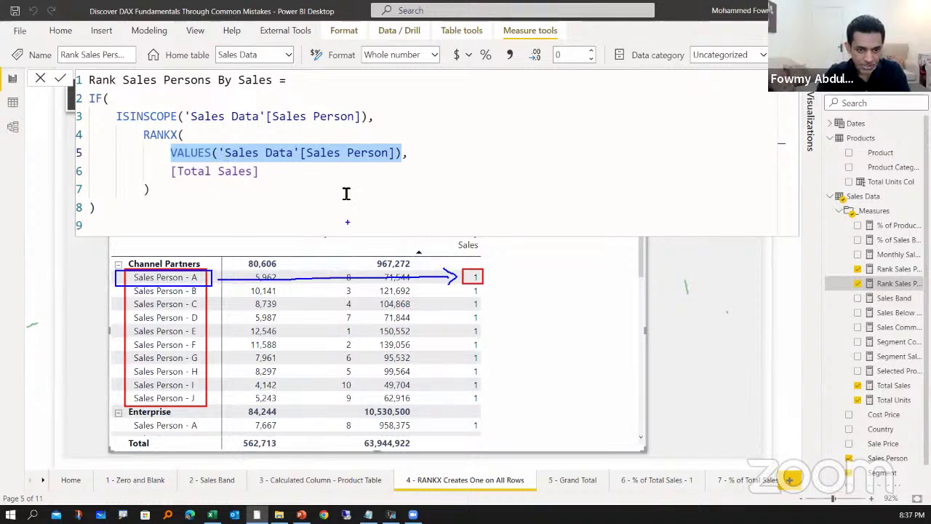
left_click(166, 197)
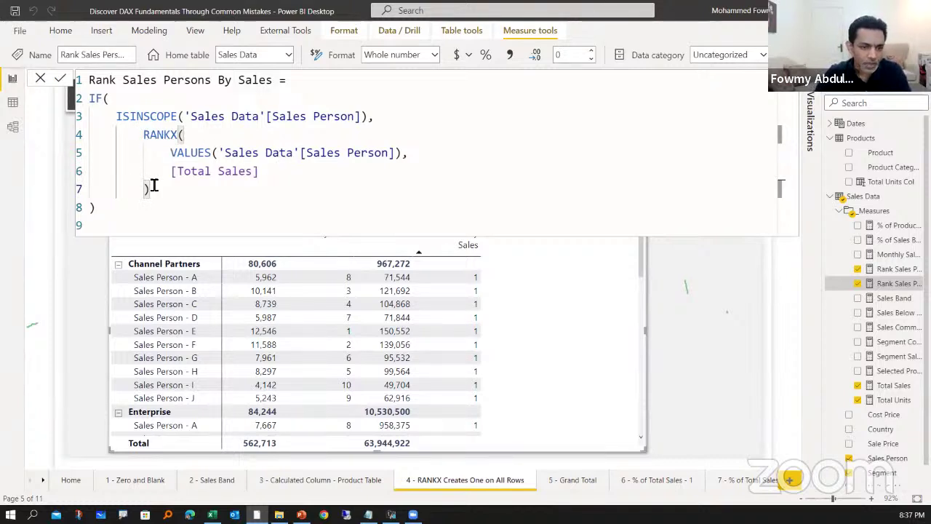
Step: Select the whole RANKX block through its closing parenthesis, pointing out VALUES along the way
left_click(143, 135)
left_click(177, 189, "shift")
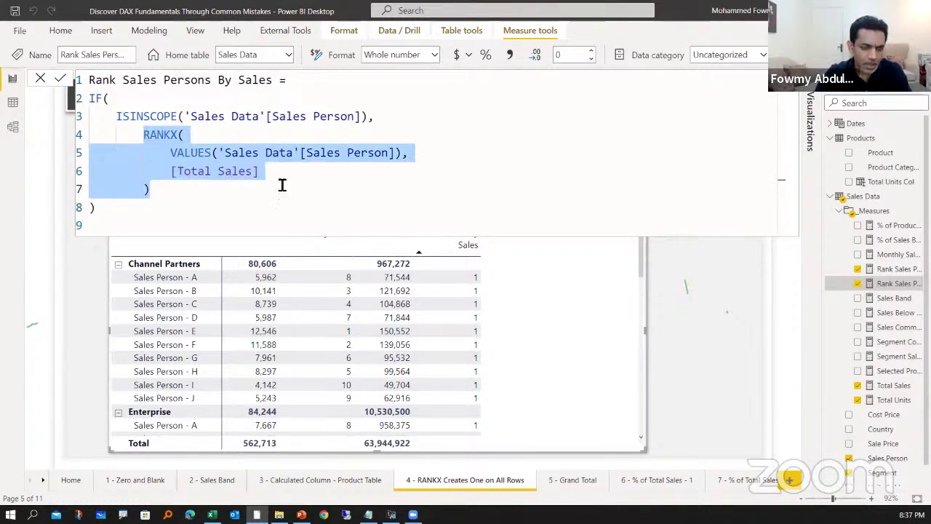
left_click(175, 152)
double_click(173, 152)
left_click_drag(308, 155, 405, 155)
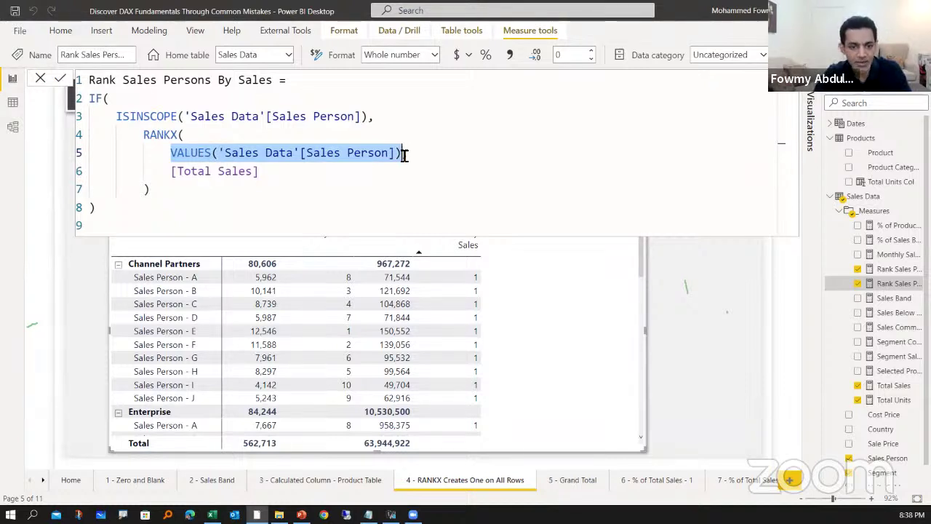
left_click(166, 187)
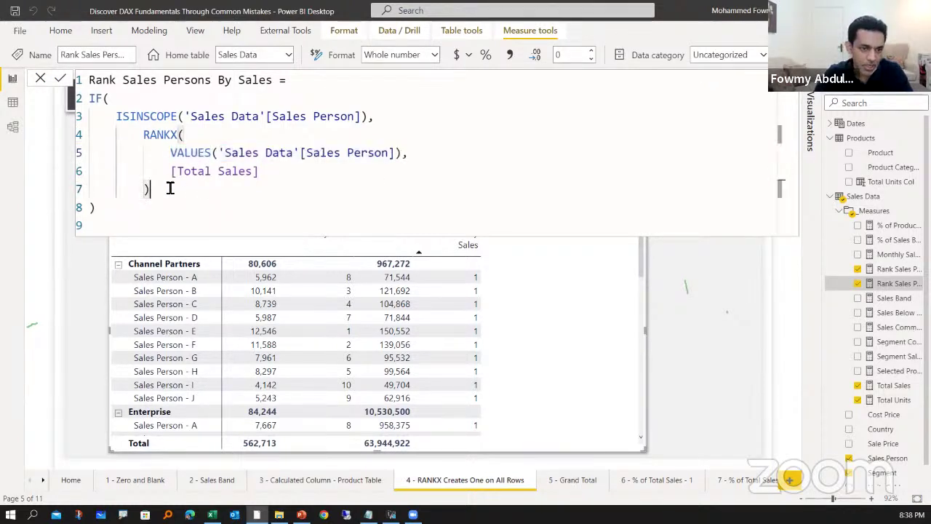
left_click(144, 136)
left_click_drag(144, 135, 172, 189)
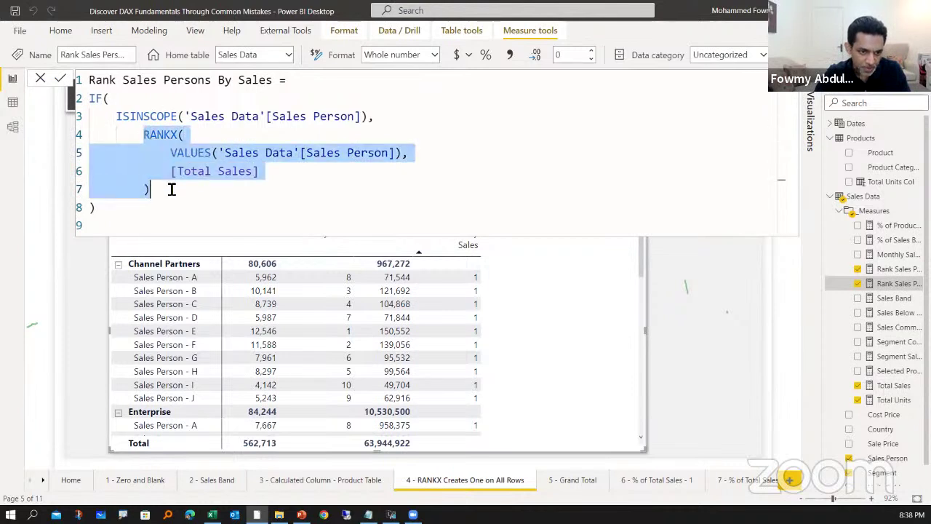
left_click(172, 182)
left_click(144, 134)
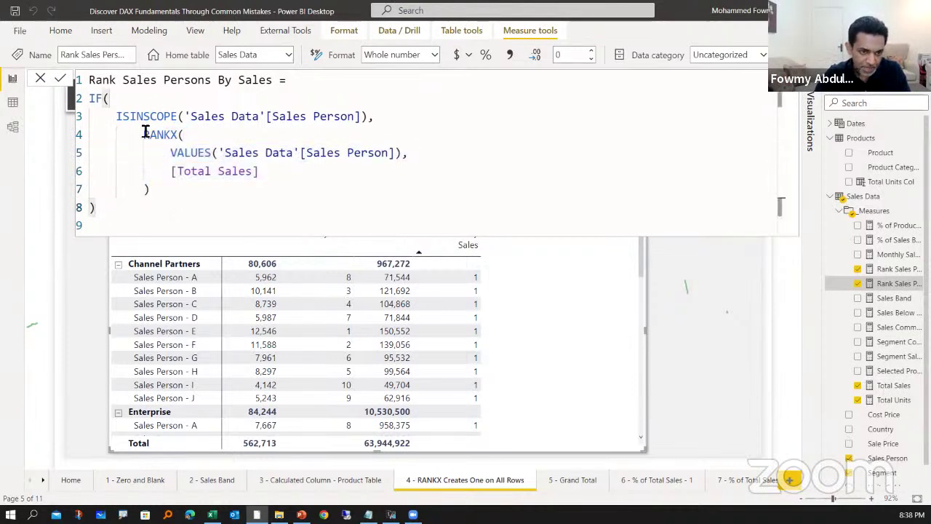
left_click_drag(165, 149, 206, 196)
key("ctrl+c")
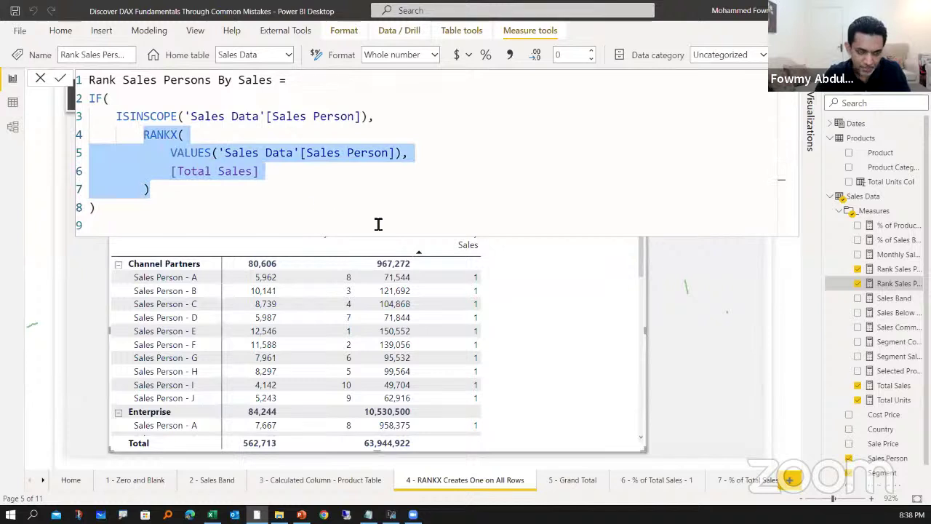
Step: Comment out the RANKX block and paste a fresh copy of it below
key("ctrl+slash")
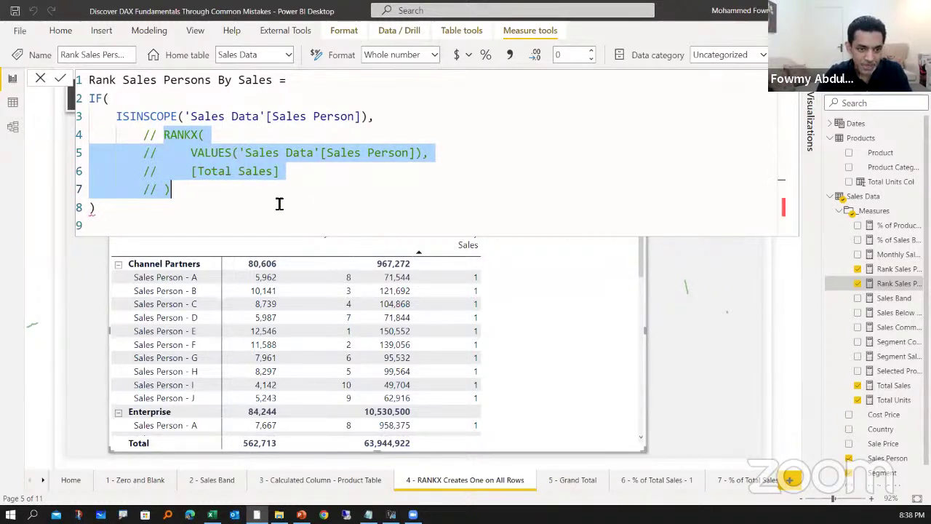
left_click(534, 192)
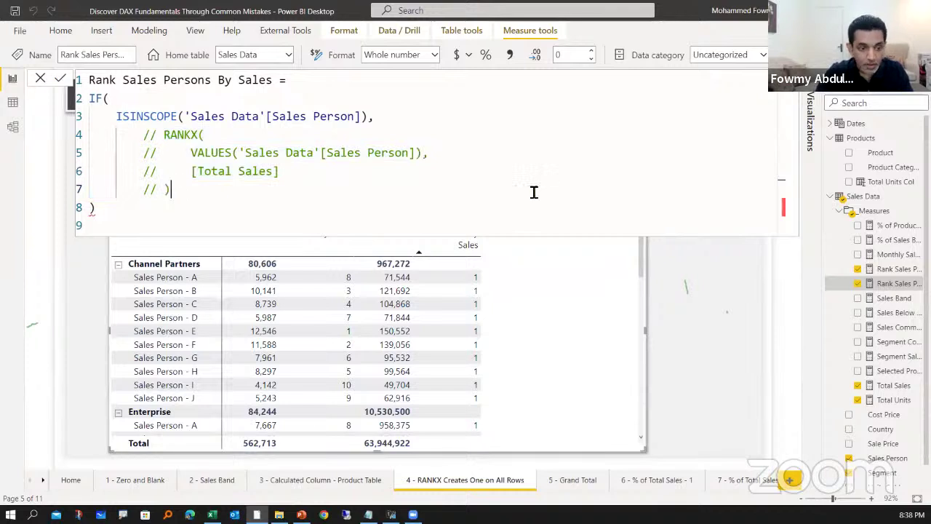
key("Return")
key("Return")
key("Return")
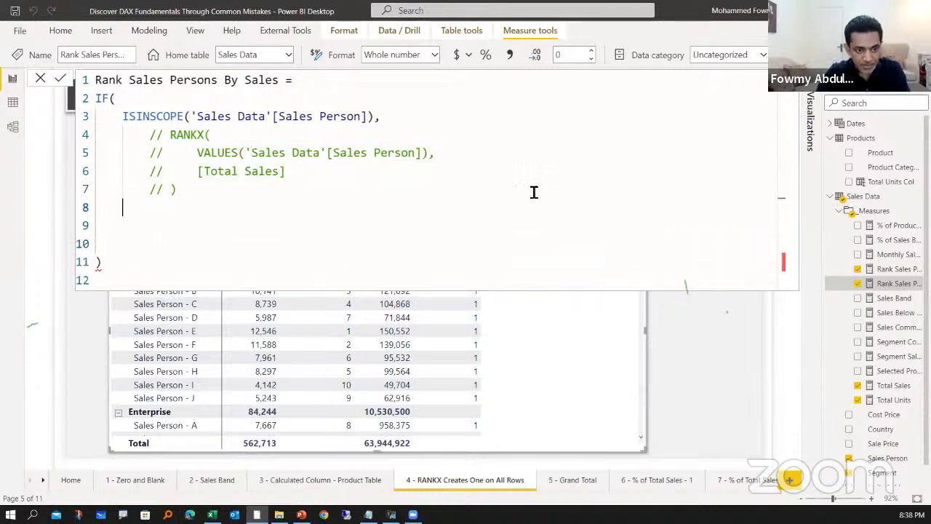
key("Tab")
key("ctrl+v")
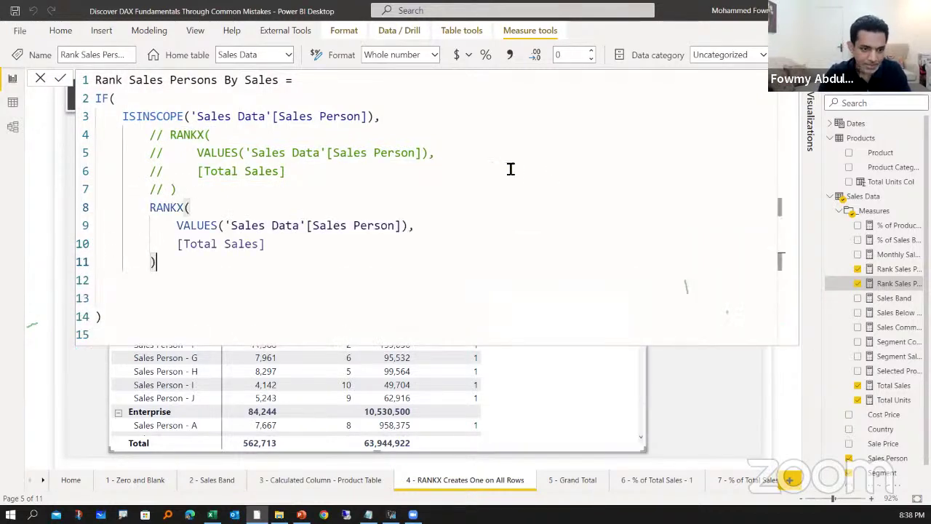
Step: Turn the pasted copy into CONCATENATEX and delete its [Total Sales] argument
double_click(171, 210)
type("conc(")
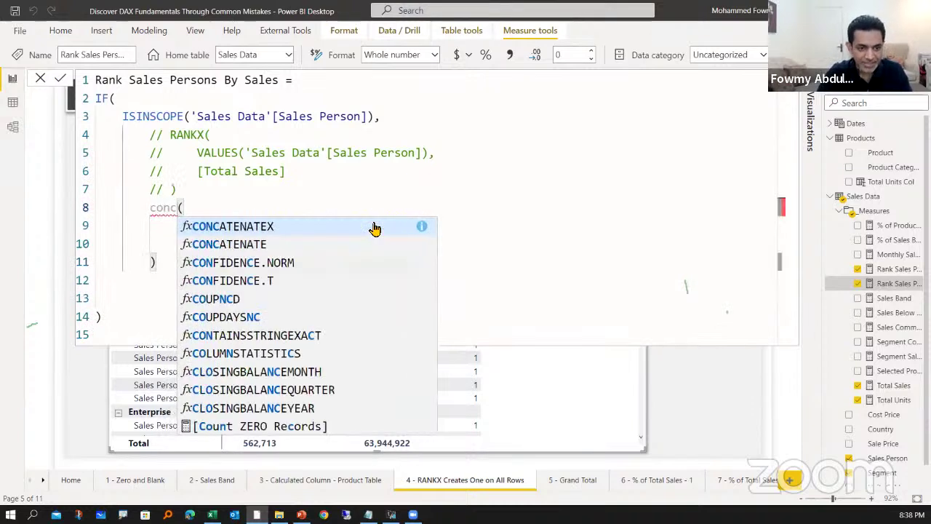
left_click(374, 227)
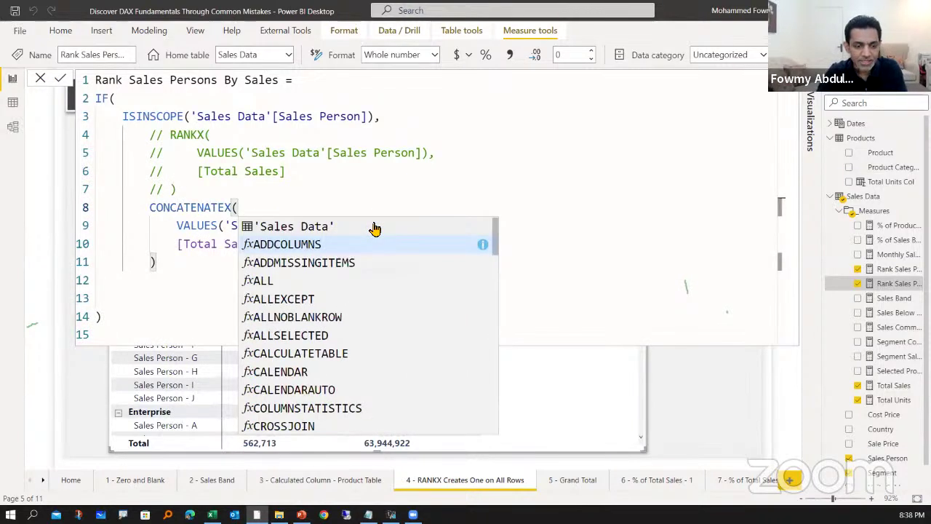
key("Escape")
key("Down")
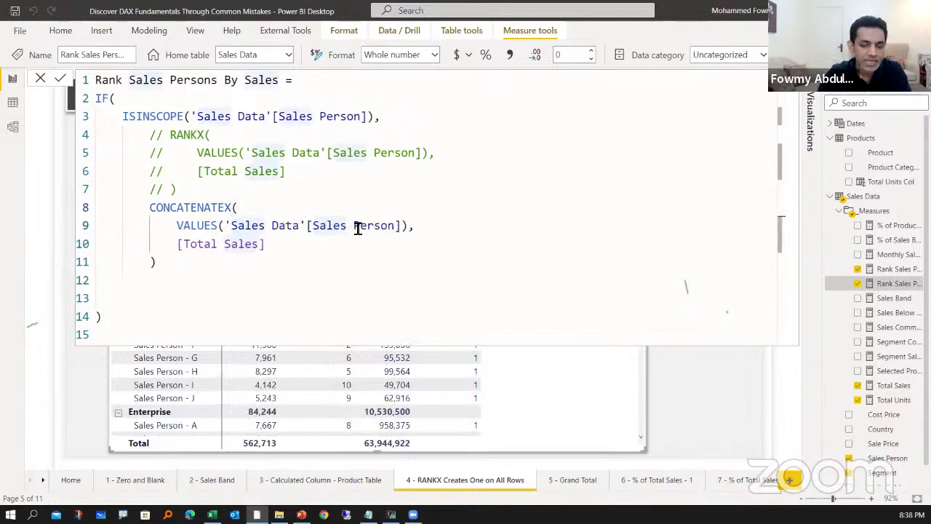
left_click_drag(180, 245, 339, 250)
key("Delete")
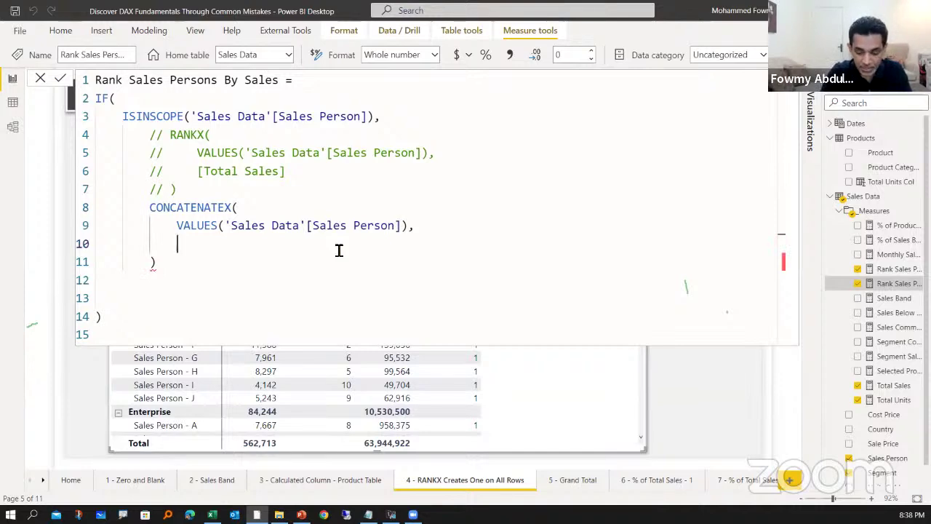
Step: Add 'Sales Data'[Sales Person] and a ", " delimiter as the CONCATENATEX arguments
type("sales per")
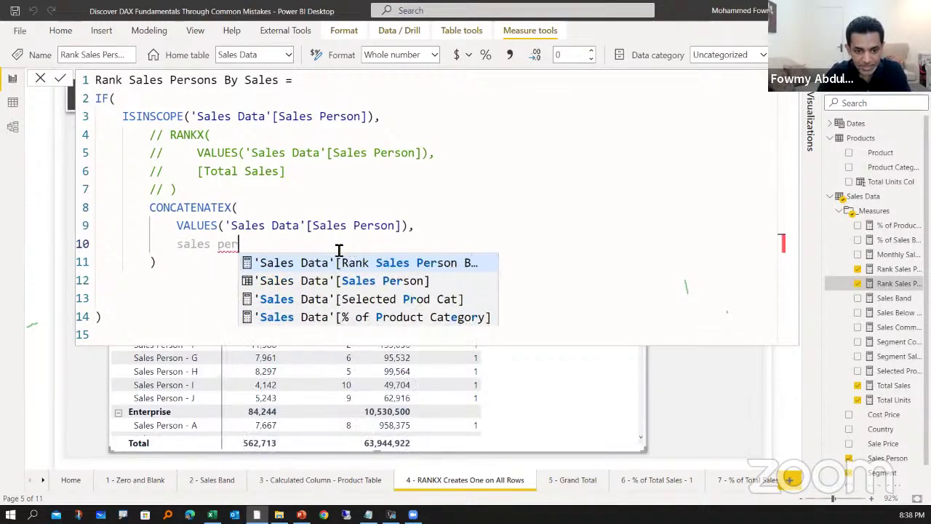
key("Down")
key("Tab")
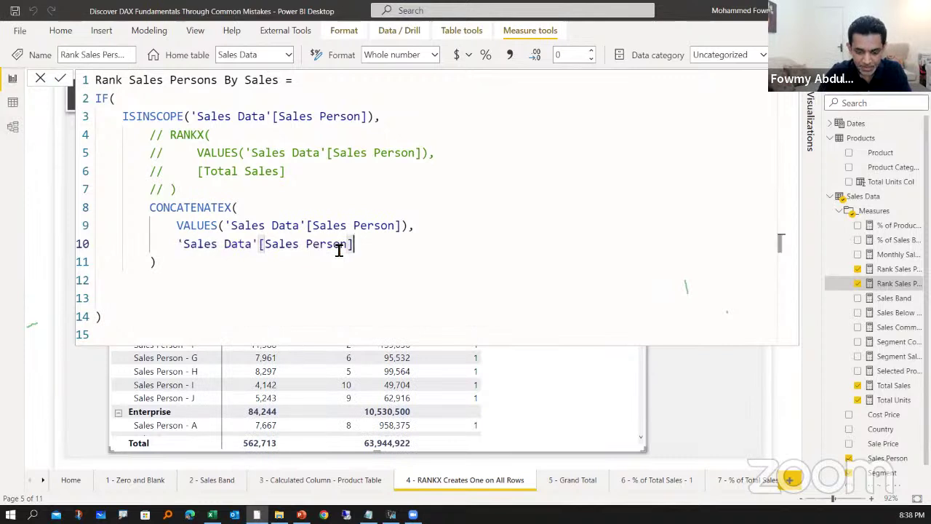
type(",\"")
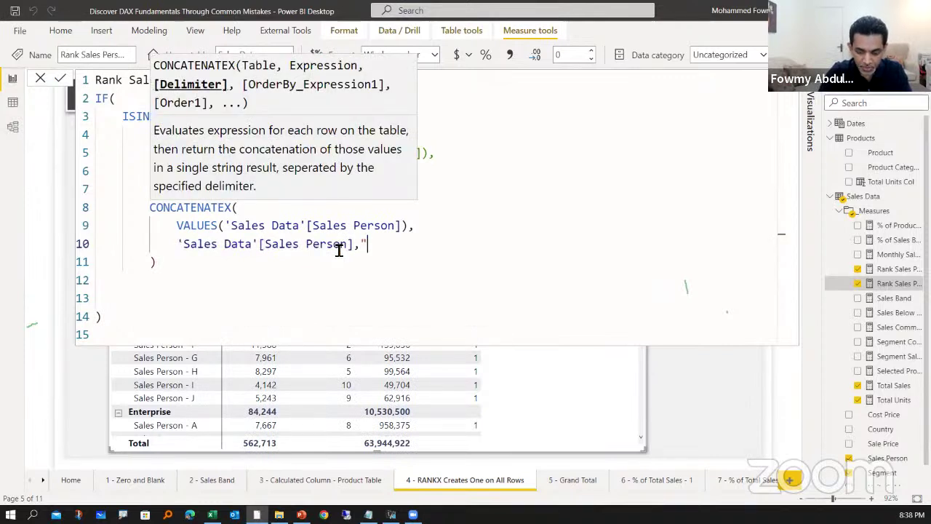
type(",")
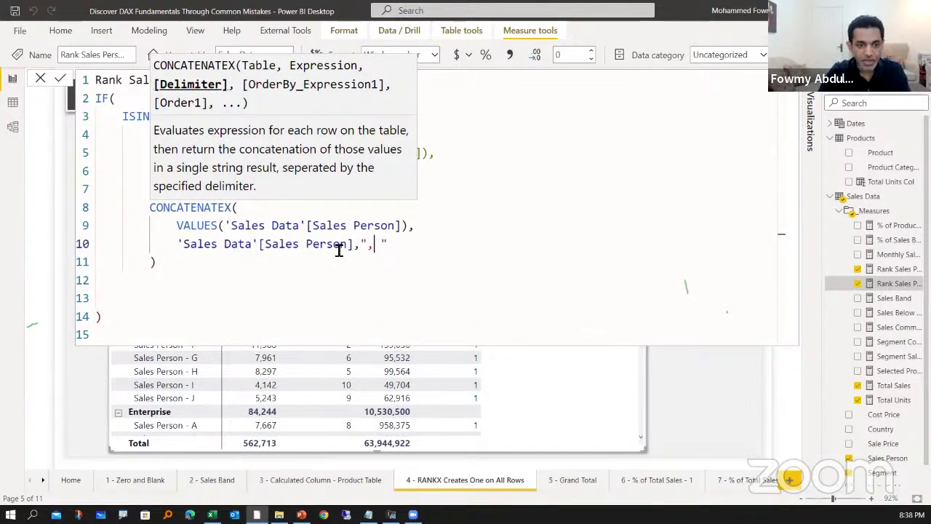
left_click(339, 249)
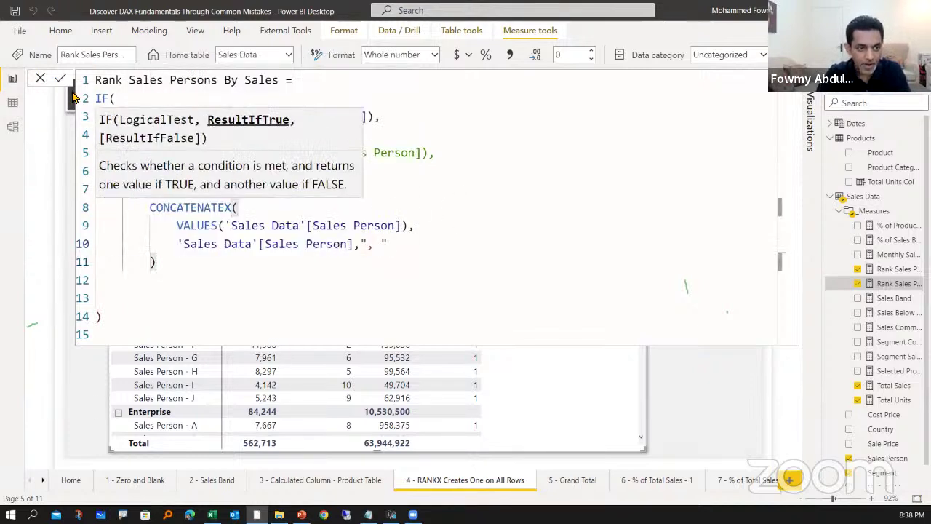
left_click(299, 244)
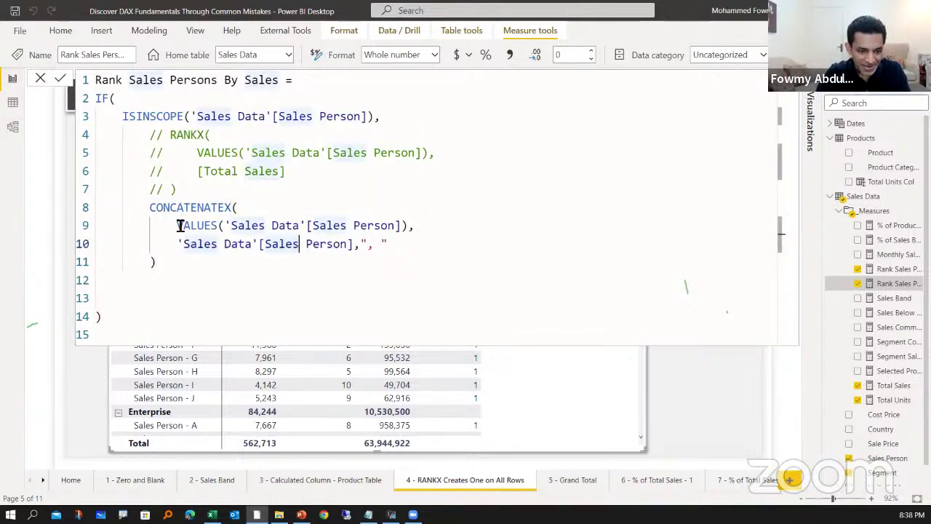
left_click_drag(180, 226, 426, 228)
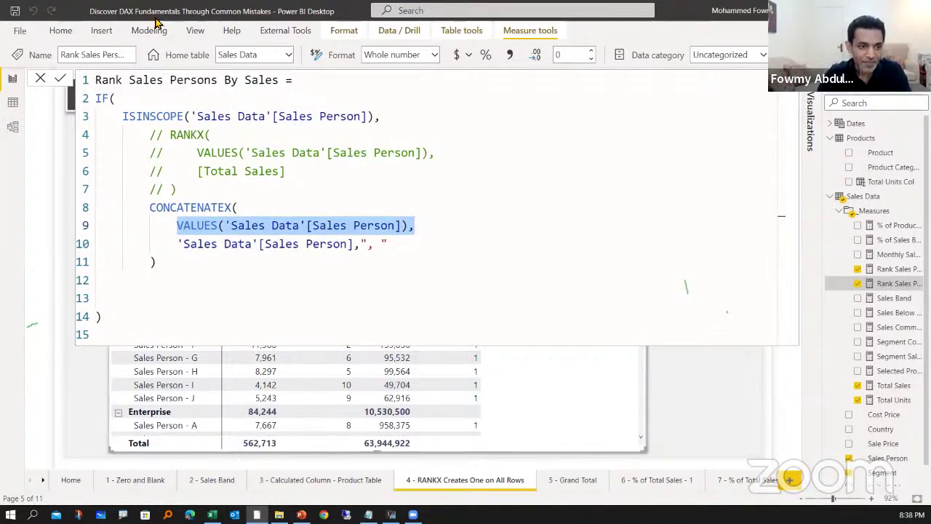
Step: Commit the CONCATENATEX measure and widen its table column to show each row's name
left_click(62, 79)
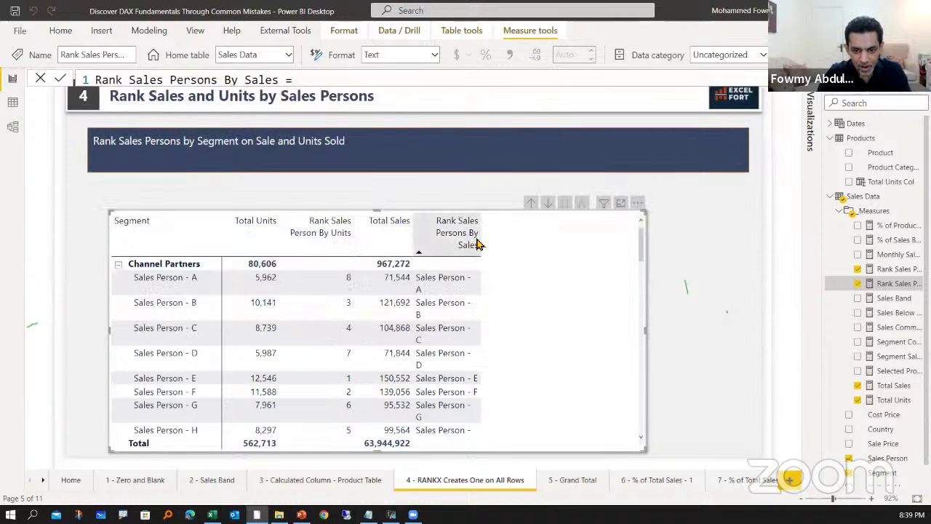
left_click_drag(480, 240, 547, 239)
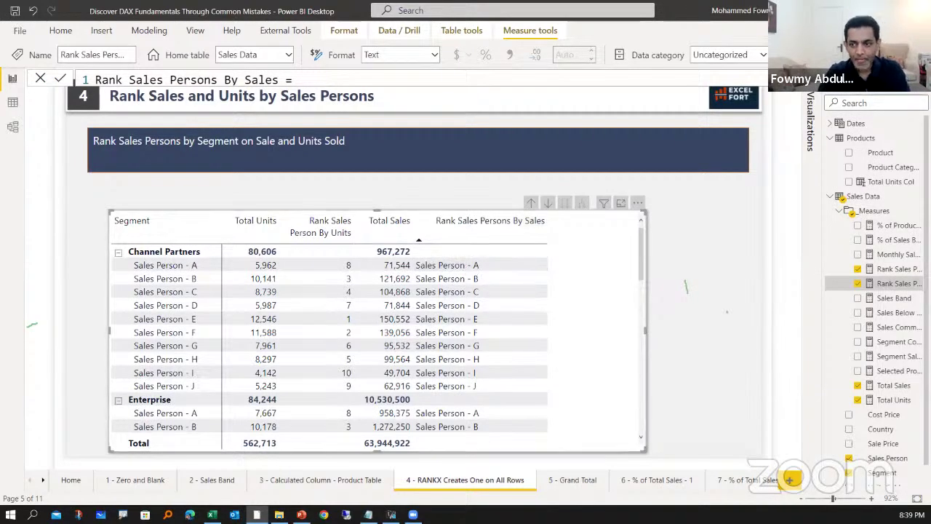
Step: Replace VALUES with ALLSELECTED in the CONCATENATEX table argument and commit the measure
left_click(781, 79)
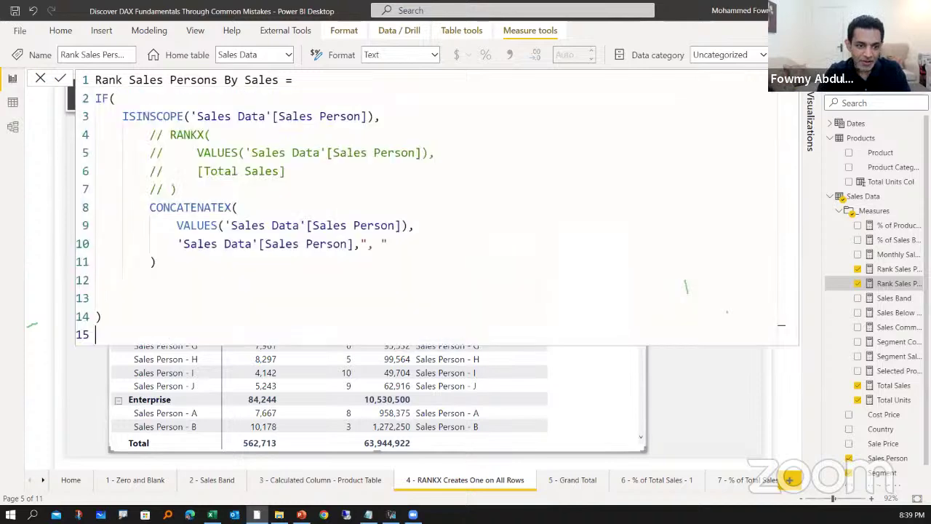
double_click(199, 227)
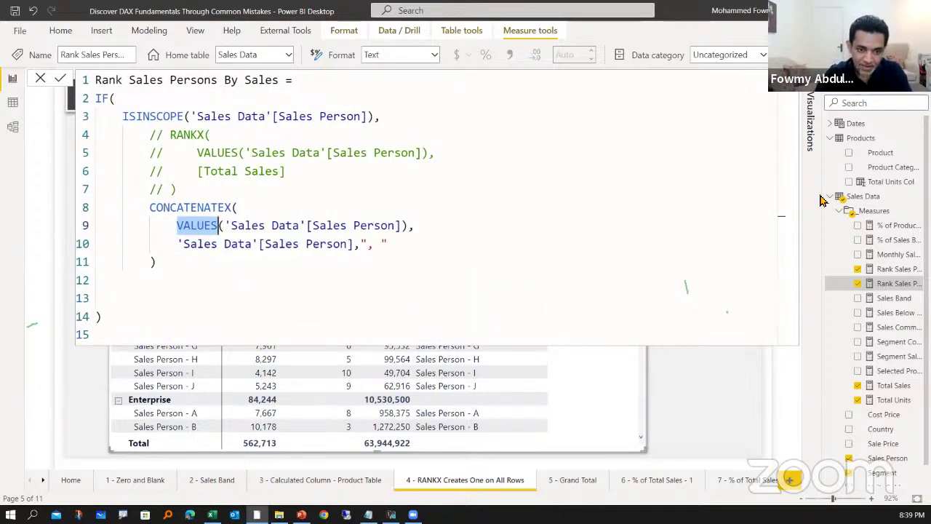
type("all")
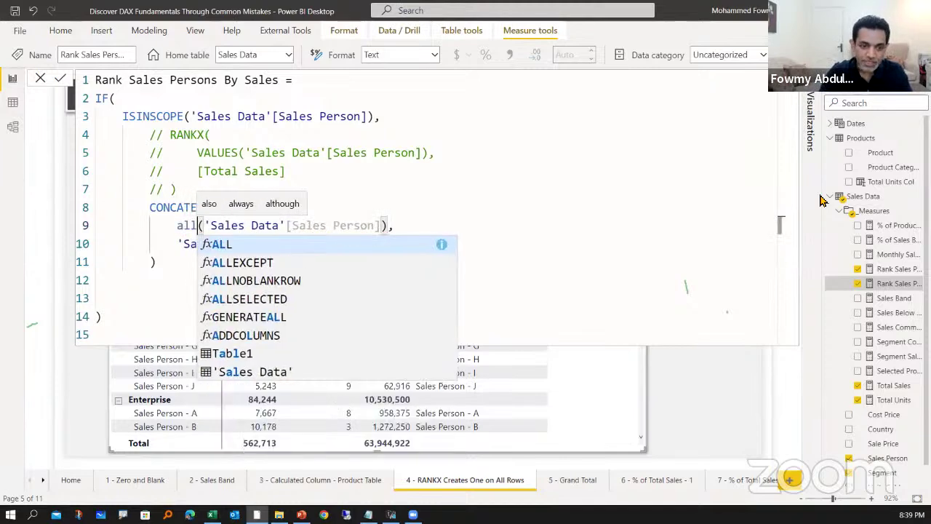
key("Down")
key("Down")
key("Down")
key("Tab")
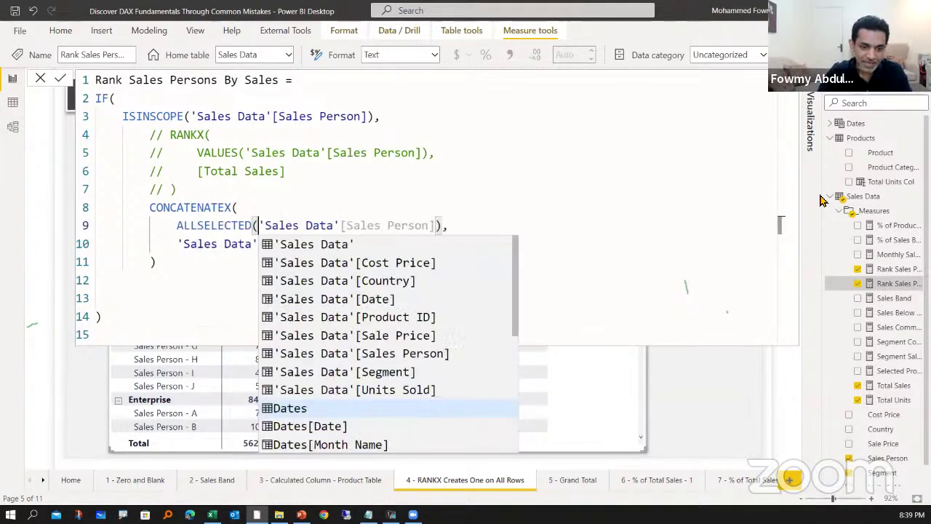
key("Escape")
key("Right")
key("Right")
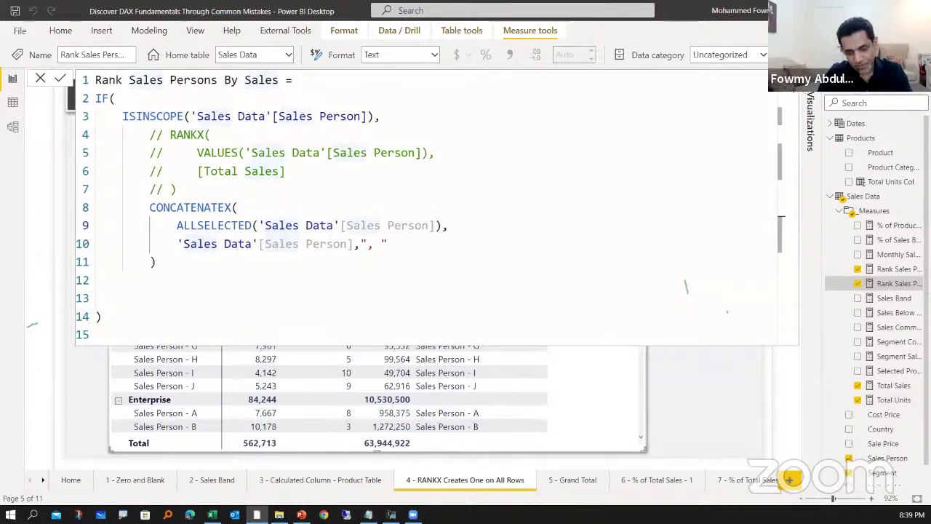
key("Return")
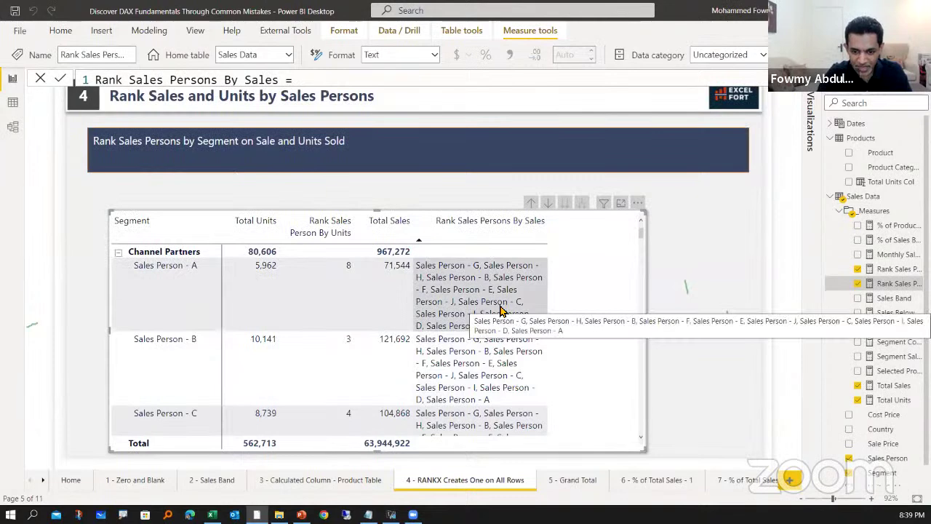
Step: Scroll the table to confirm every row lists all ten sales person names
scroll(161, 315, "down", 1)
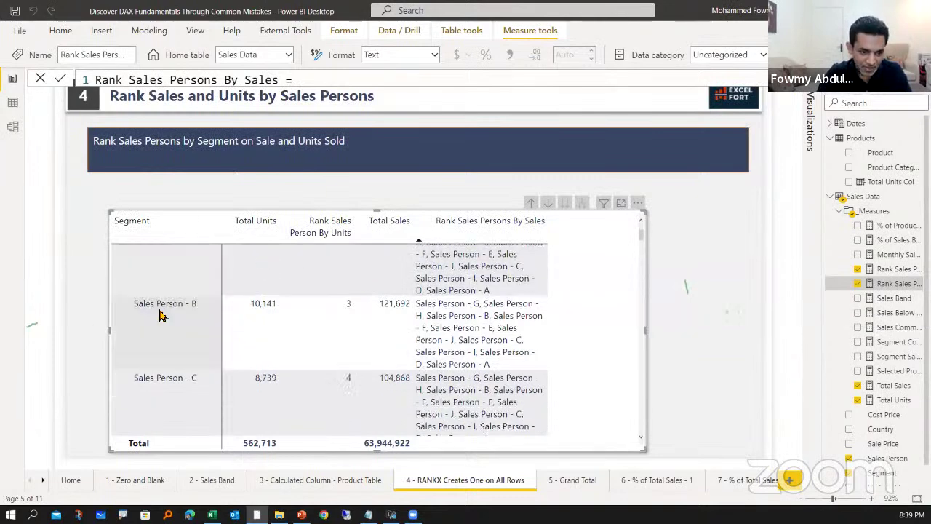
scroll(162, 312, "up", 1)
scroll(509, 290, "down", 2)
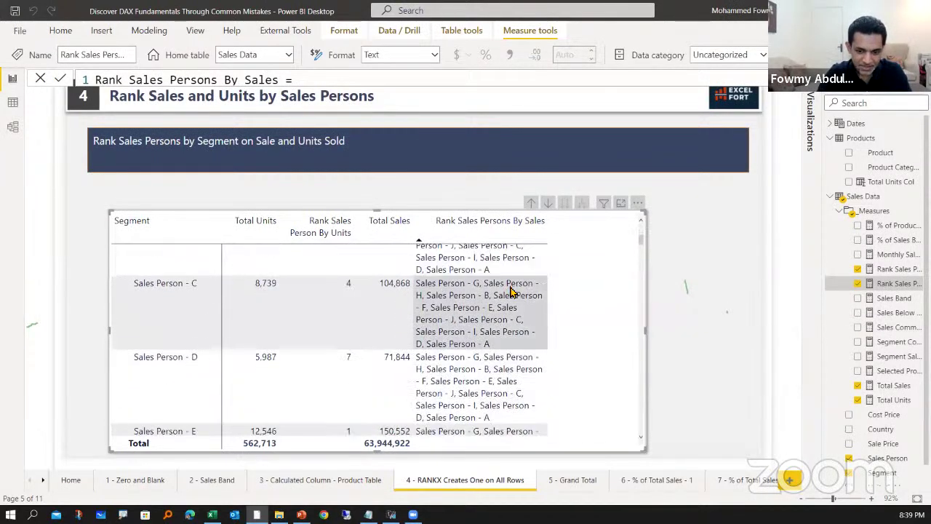
scroll(510, 291, "down", 8)
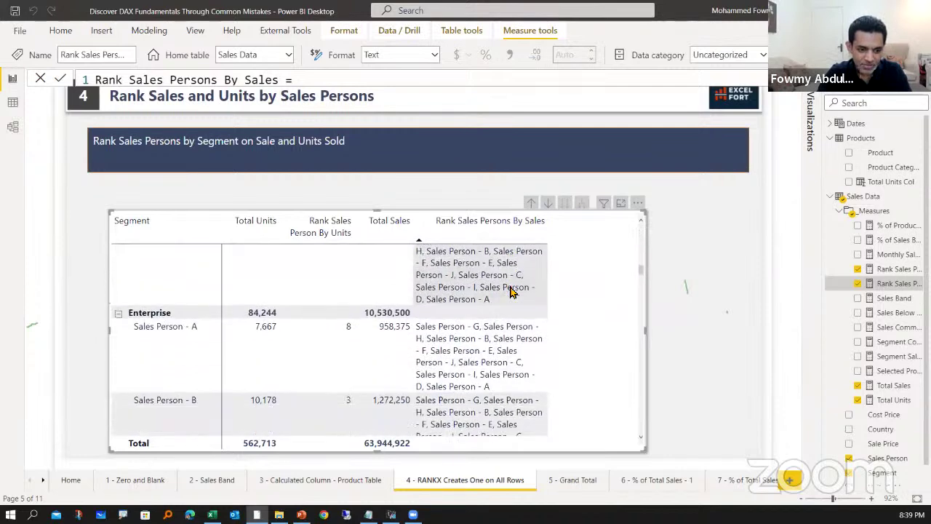
scroll(509, 291, "down", 2)
scroll(216, 312, "up", 2)
scroll(497, 328, "up", 1)
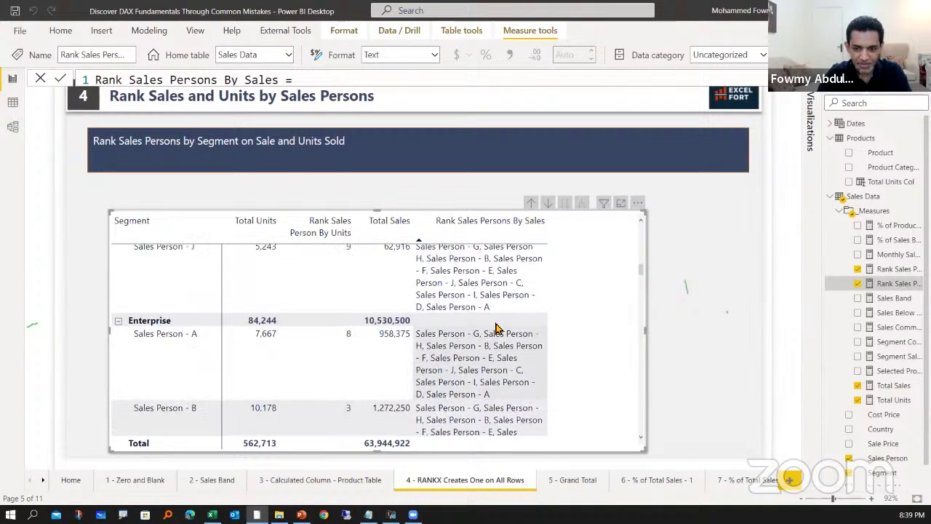
scroll(496, 328, "up", 1)
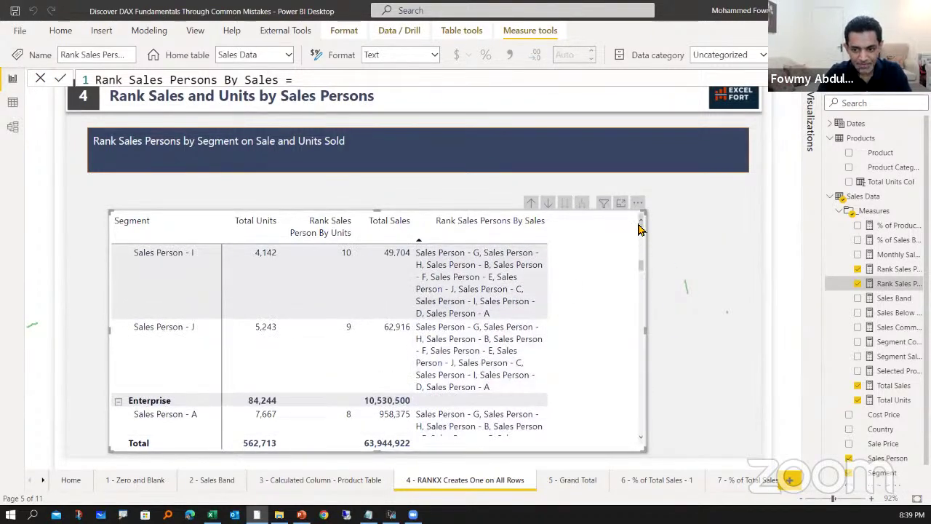
left_click_drag(640, 264, 640, 228)
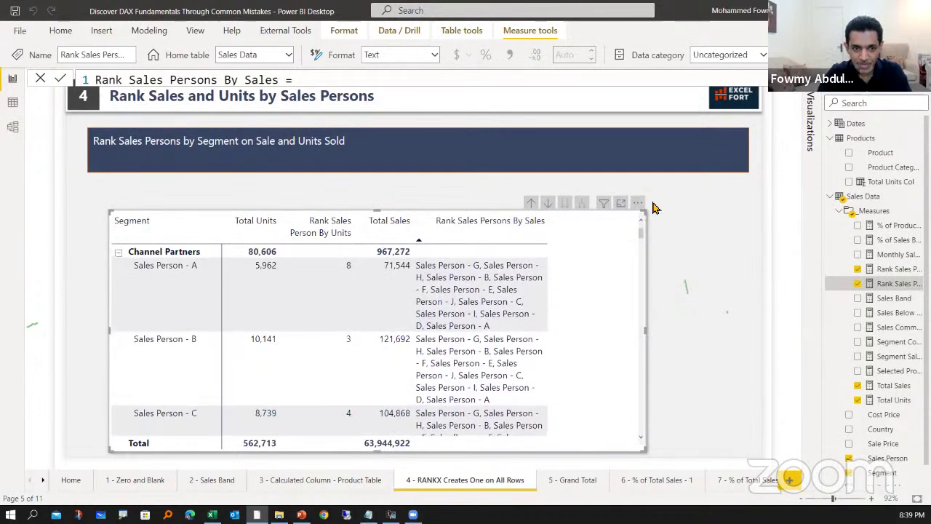
left_click(781, 78)
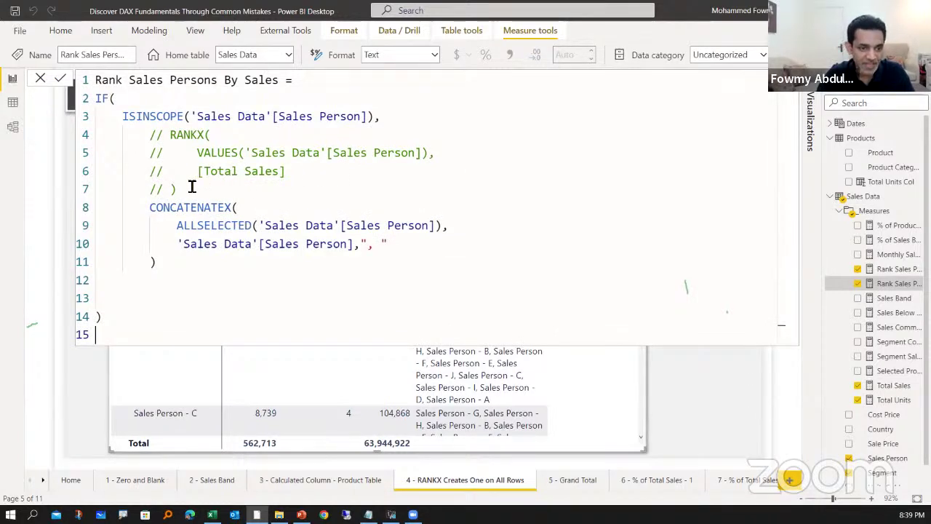
Step: Delete the CONCATENATEX block and uncomment the original RANKX lines
left_click_drag(177, 190, 146, 174)
left_click(240, 207)
left_click_drag(175, 275, 108, 213)
key("BackSpace")
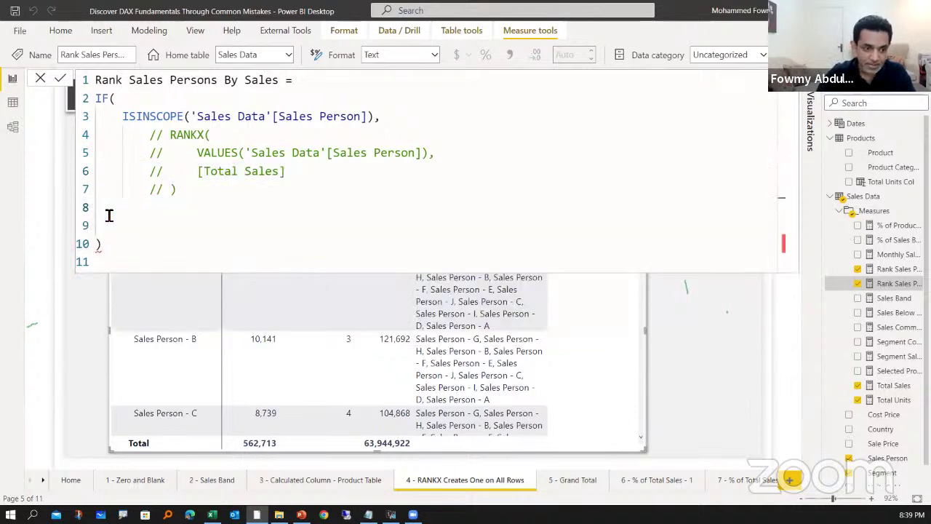
key("BackSpace")
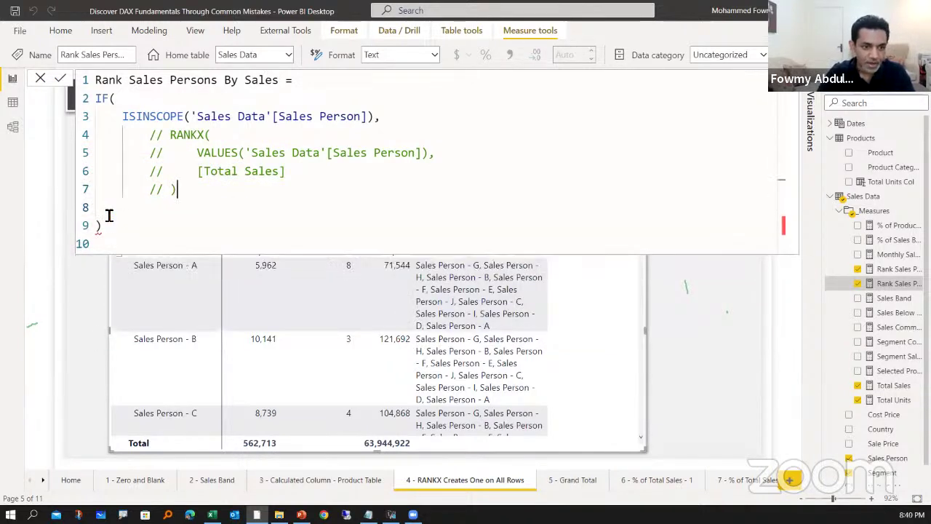
key("shift+Up")
key("shift+Up")
key("shift+Up")
key("shift+Left")
key("shift+Left")
key("shift+Left")
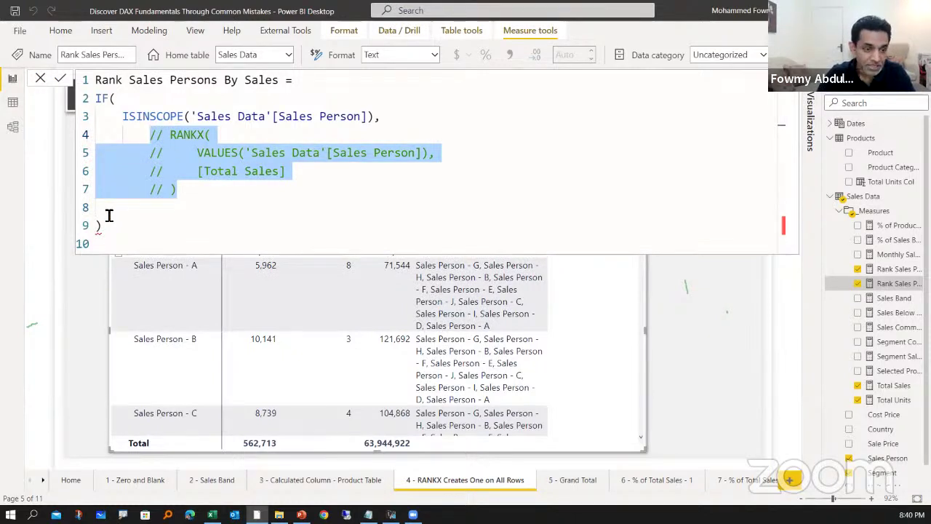
key("ctrl+slash")
key("Right")
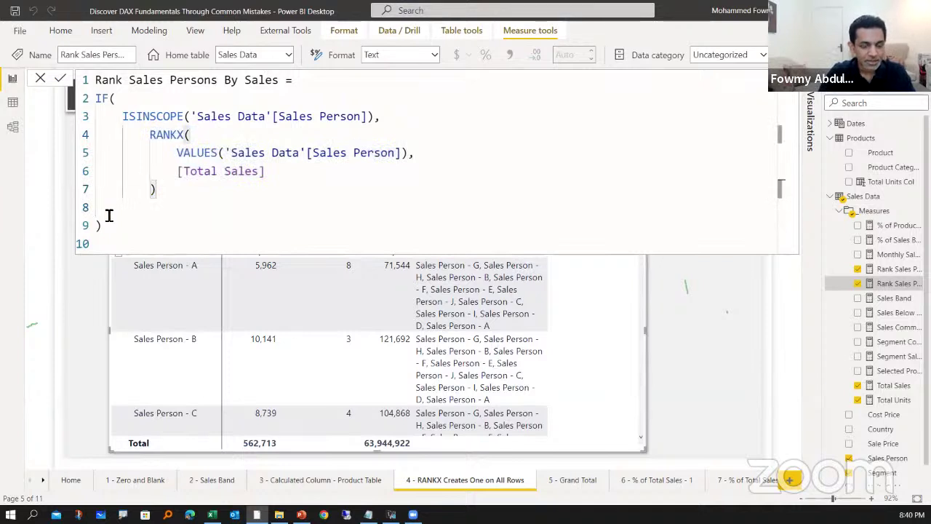
Step: Swap VALUES for ALLSELECTED in RANKX, remove the empty line 8, and commit
key("Up")
key("Up")
key("ctrl+Right")
key("ctrl+shift+Left")
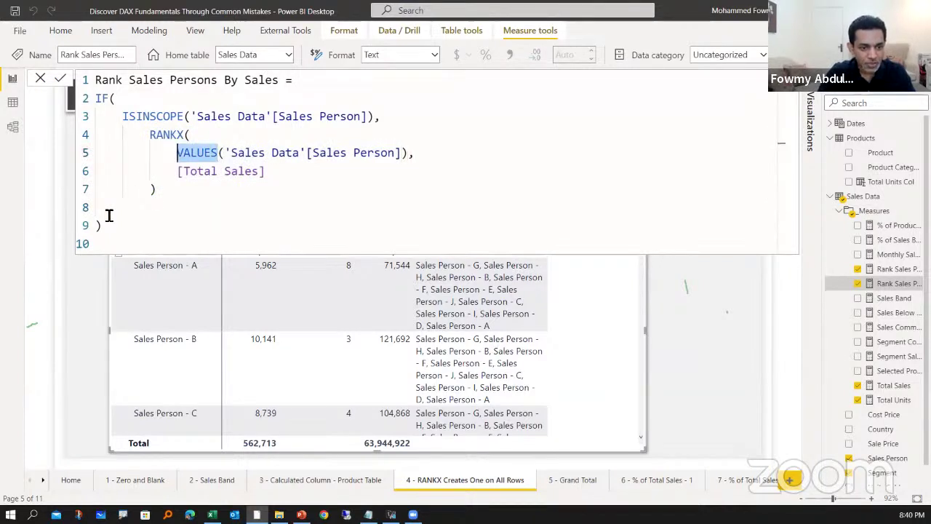
type("allse")
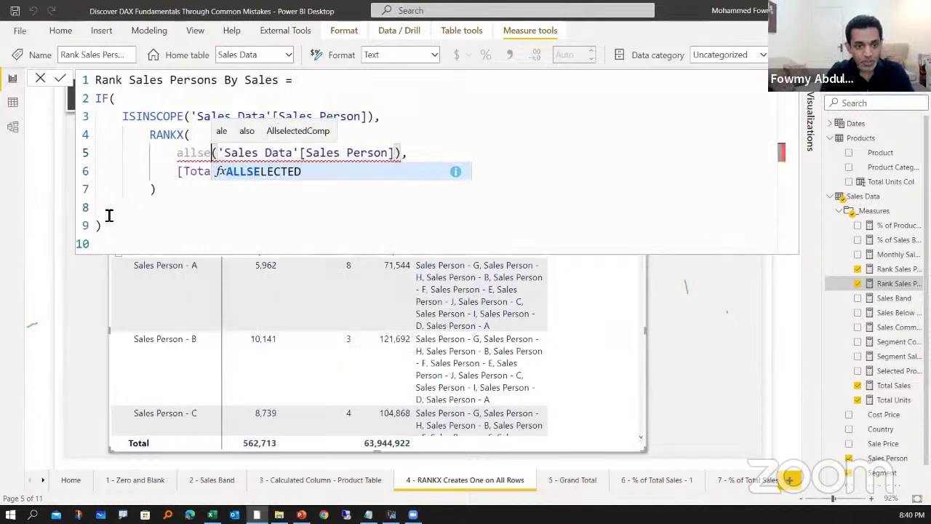
key("Tab")
key("Escape")
key("Down")
key("Down")
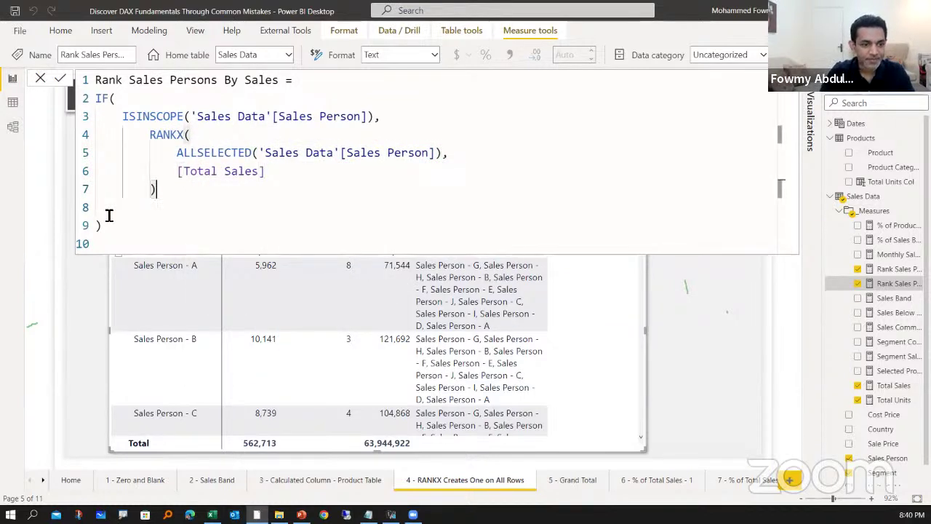
key("Down")
key("BackSpace")
key("Up")
key("Up")
key("Up")
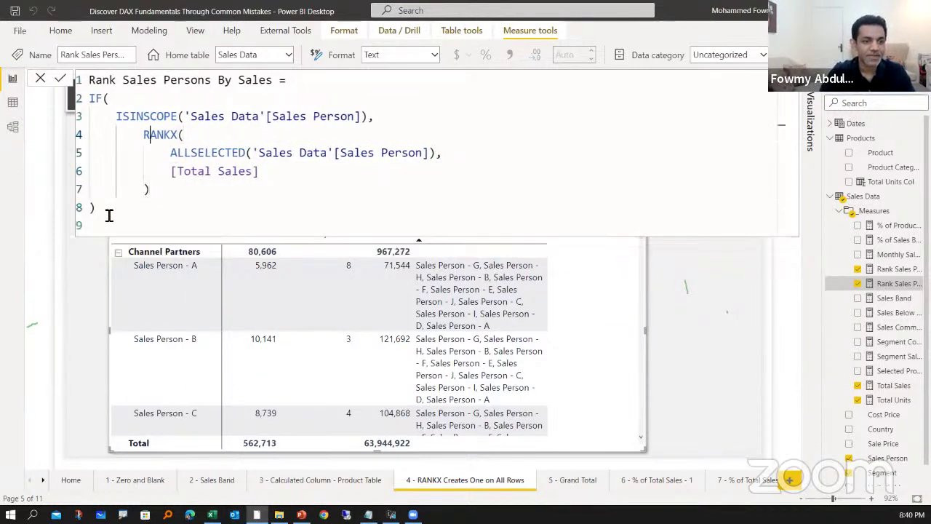
left_click(61, 79)
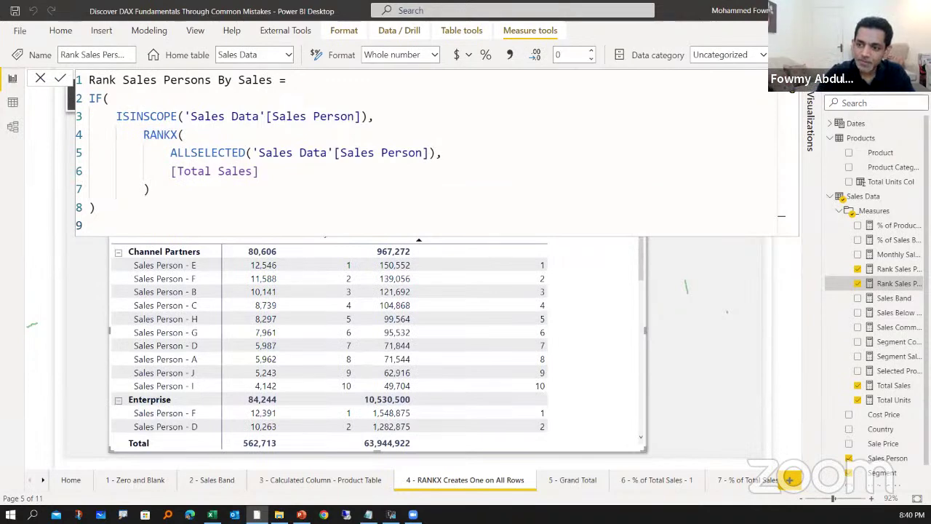
Step: Narrow the Rank Sales Persons By Sales column and switch to the 5 - Grand Total page
left_click(579, 214)
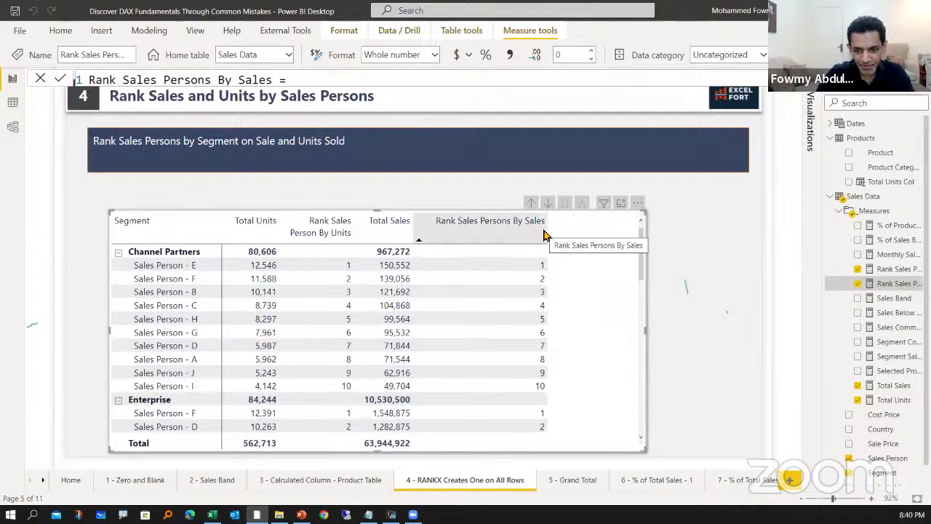
left_click_drag(545, 230, 486, 232)
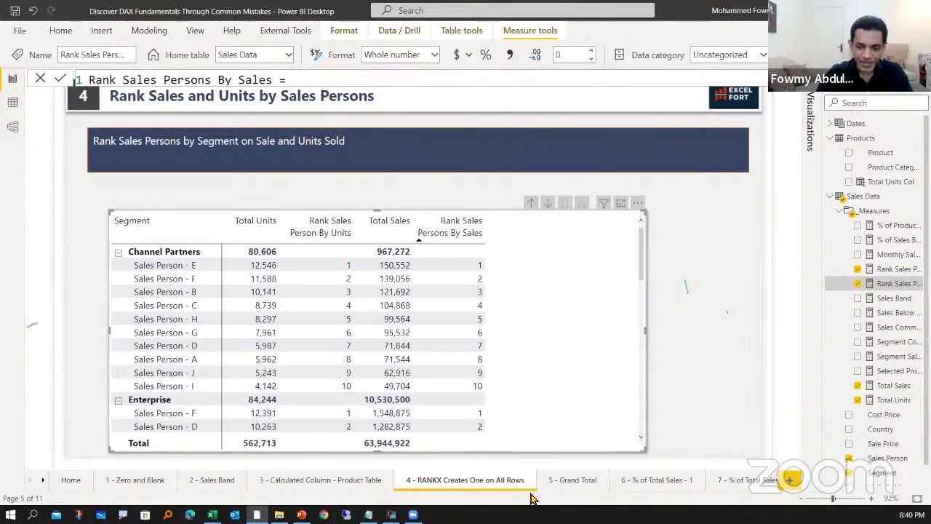
left_click(565, 481)
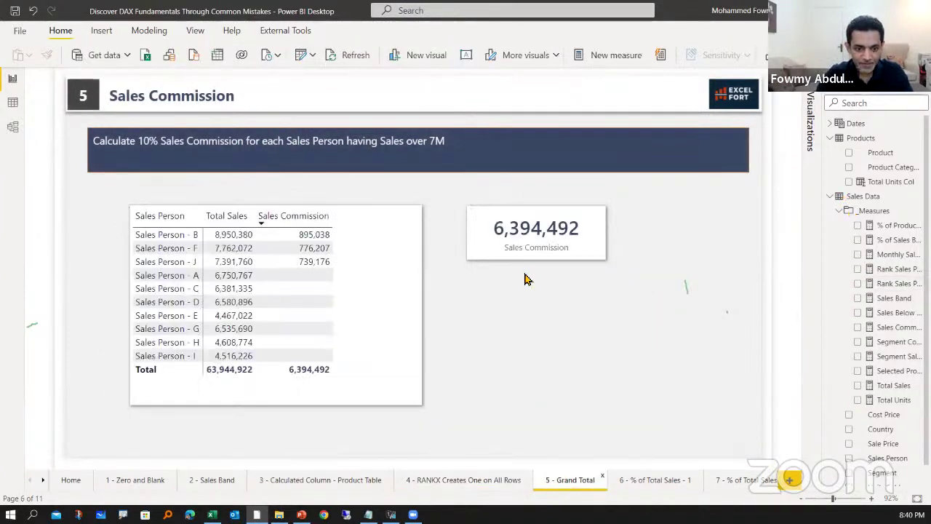
Step: Highlight the 6,394,492 commission total, 63,944,922 sales total and three commissions, then open Sales Commission
left_click(411, 291)
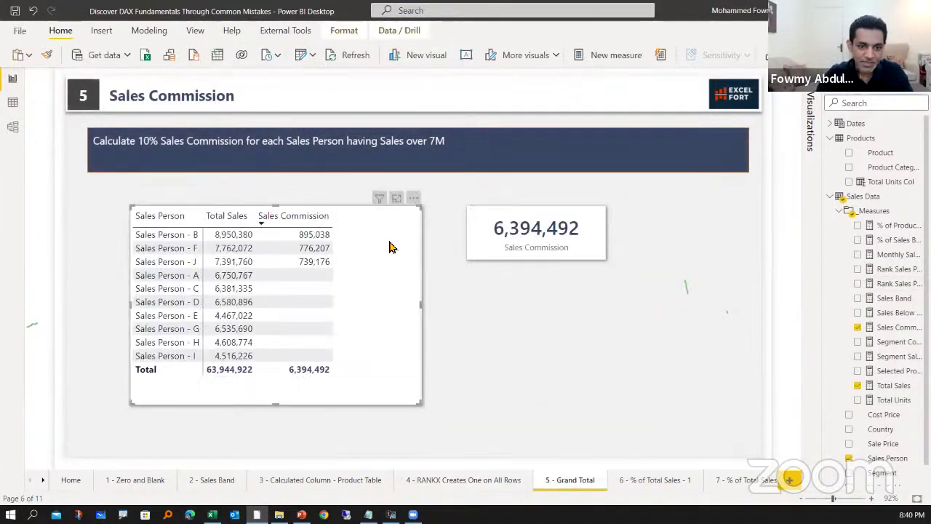
left_click(469, 295)
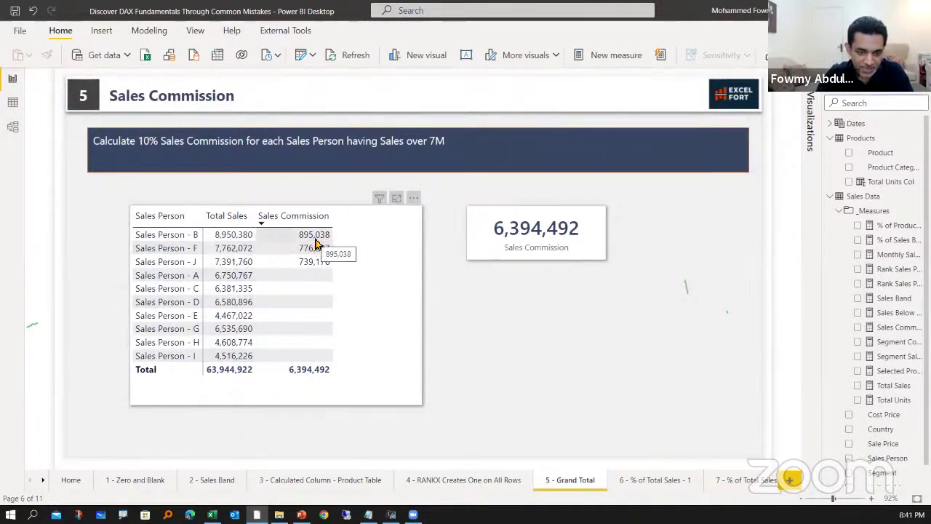
left_click(365, 244)
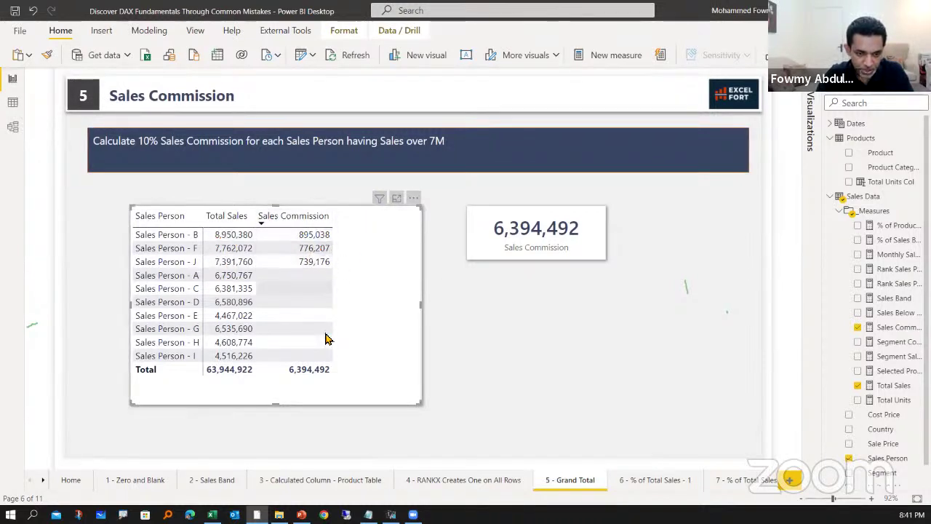
left_click_drag(278, 358, 341, 378)
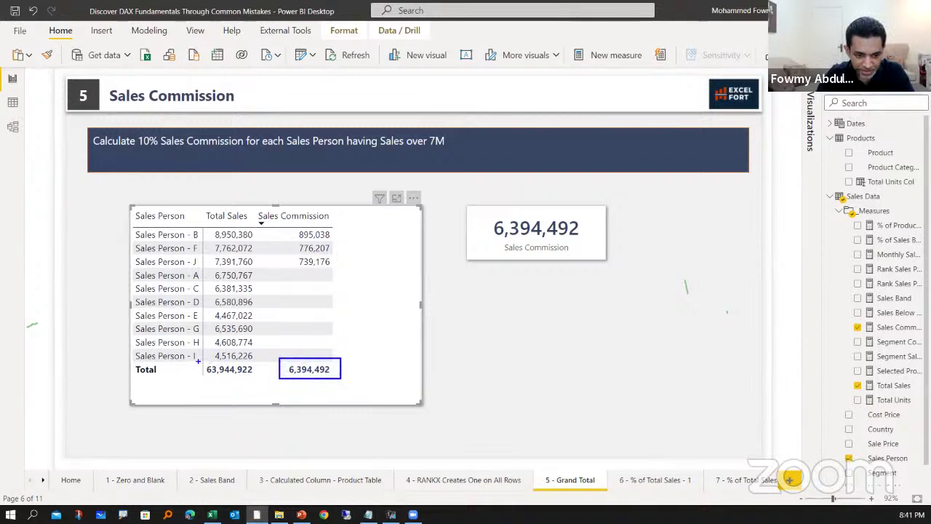
left_click_drag(197, 360, 258, 379)
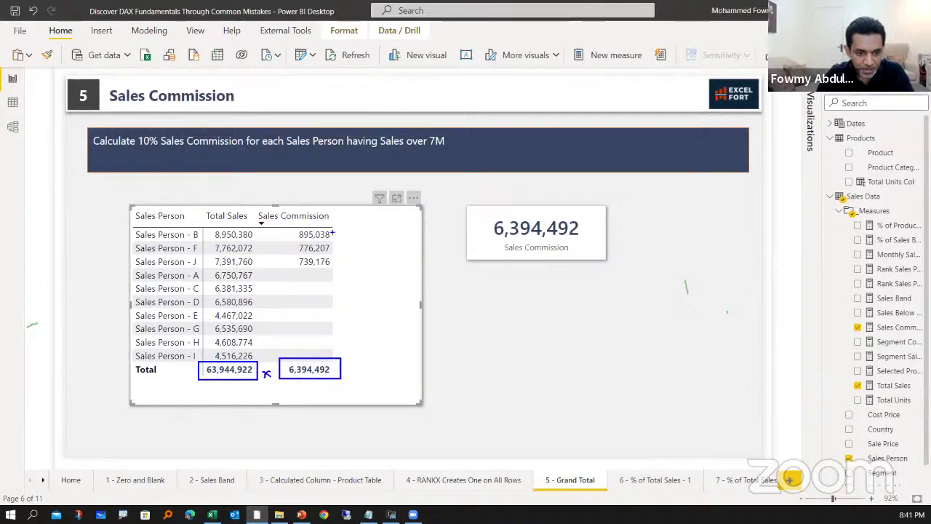
mouse_move(294, 228)
left_mouse_down()
mouse_move(335, 253)
mouse_move(336, 272)
left_mouse_up()
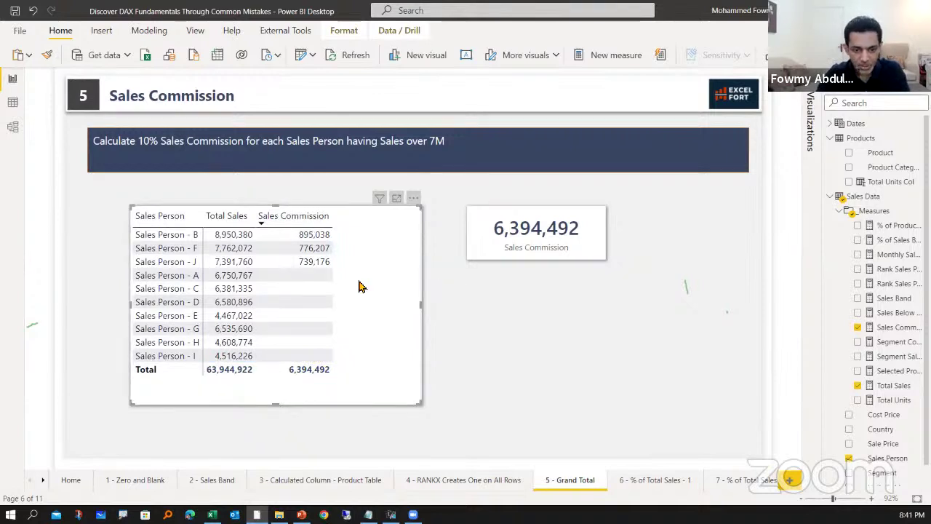
left_click(894, 328)
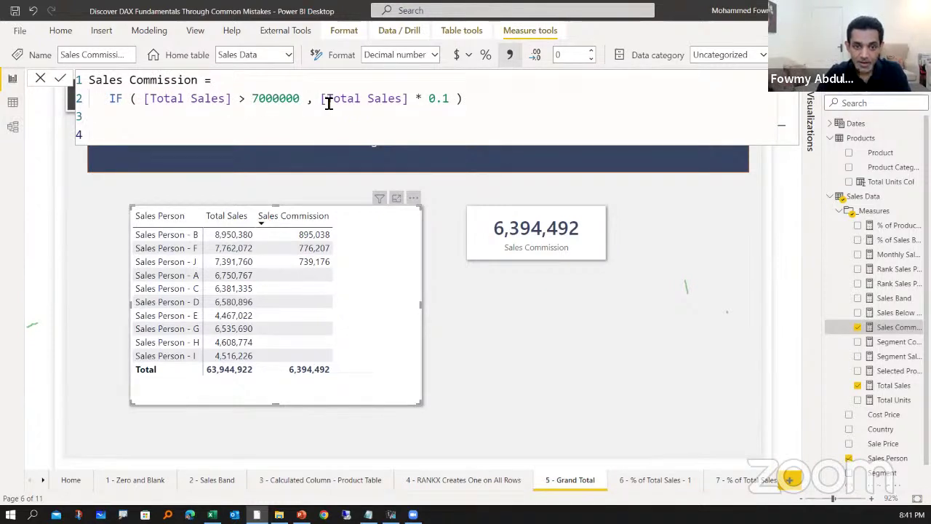
mouse_move(321, 98)
left_mouse_down()
mouse_move(410, 98)
mouse_move(323, 101)
left_mouse_up()
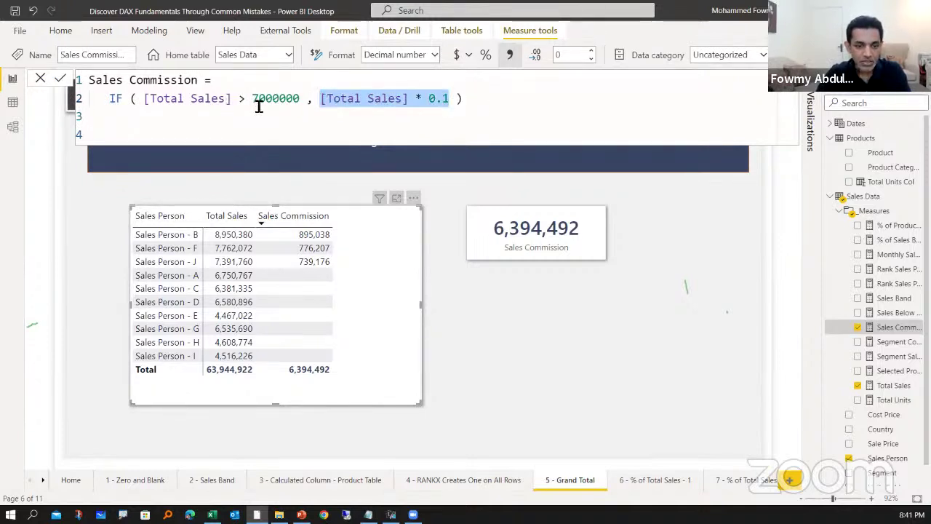
left_click(458, 101)
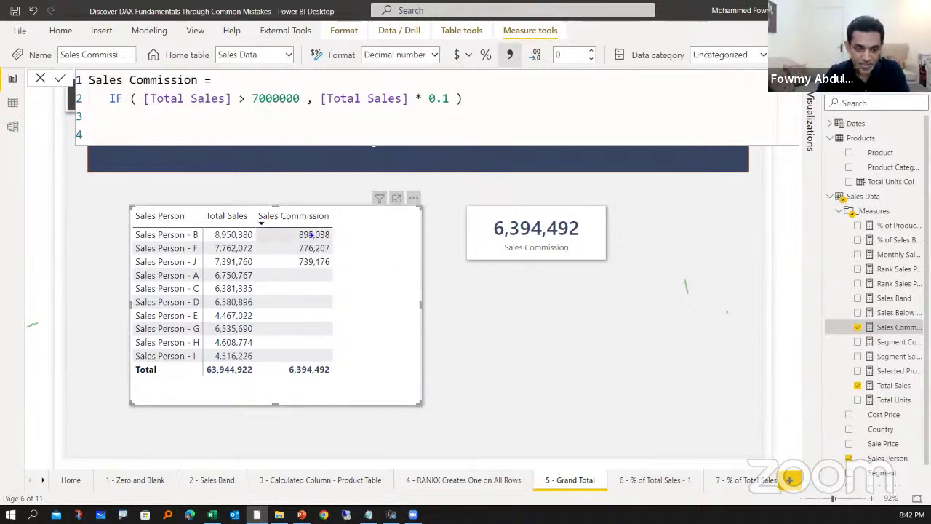
left_click_drag(288, 230, 339, 241)
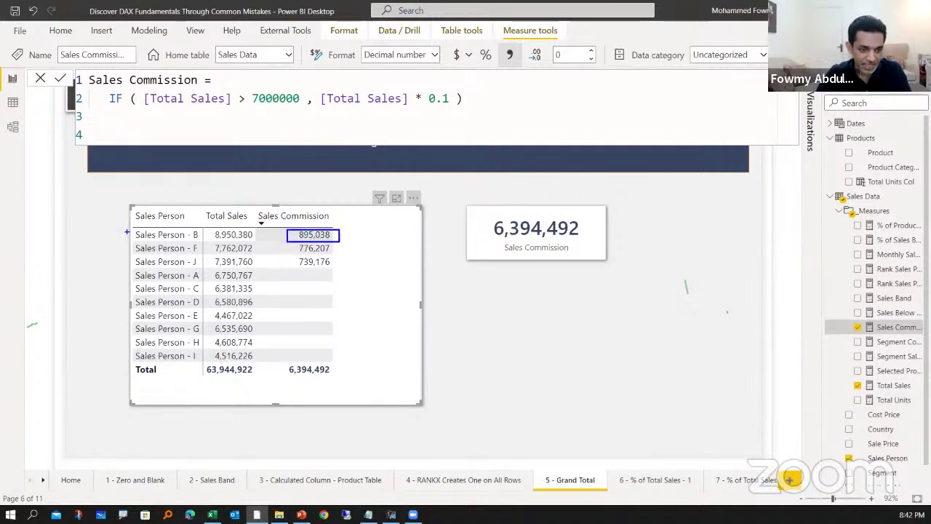
left_click_drag(127, 229, 202, 240)
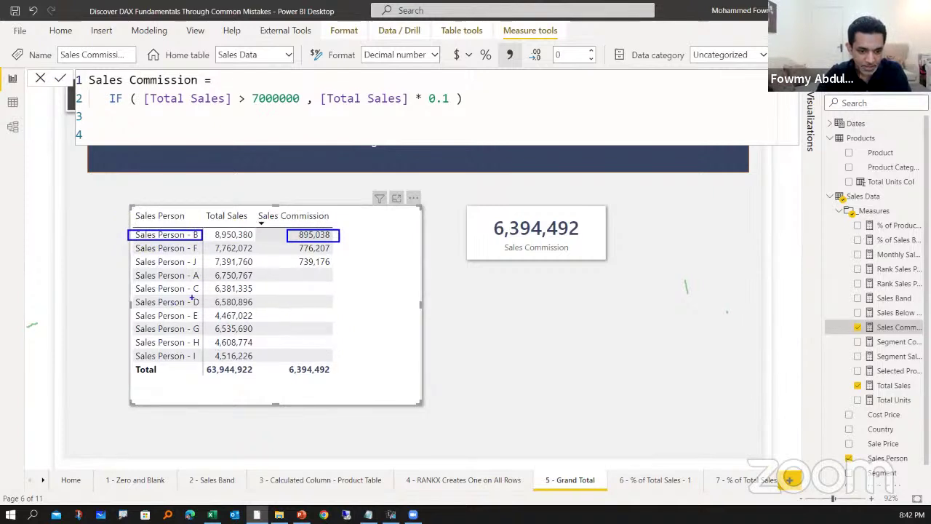
left_click_drag(283, 297, 333, 309)
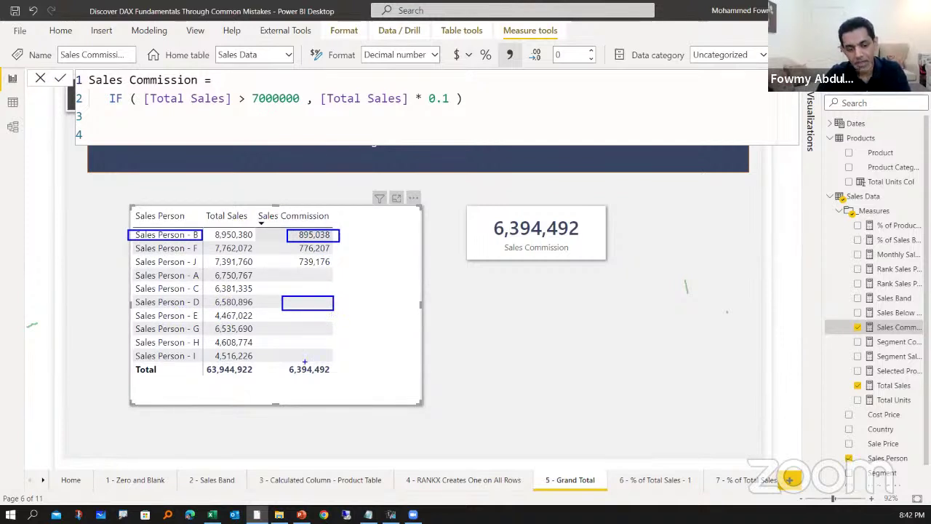
left_click_drag(282, 363, 337, 377)
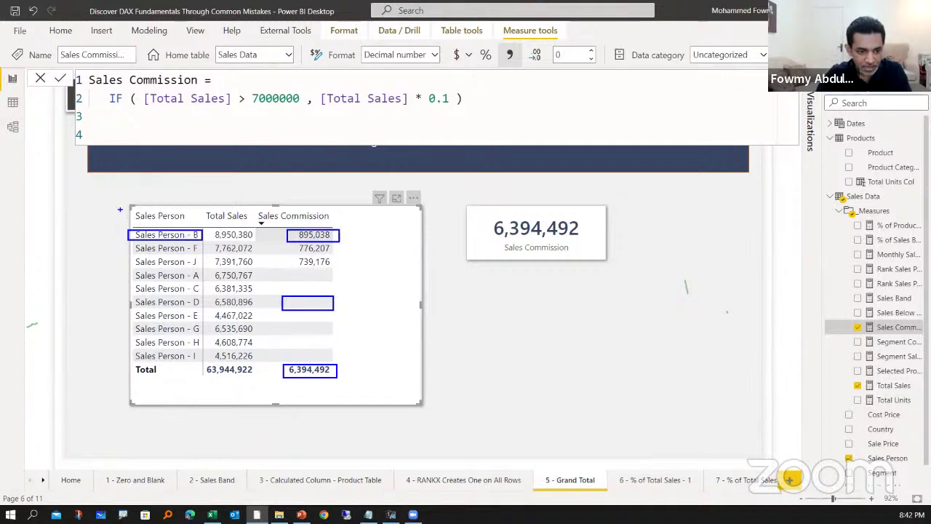
mouse_move(120, 209)
left_mouse_down()
mouse_move(197, 320)
mouse_move(206, 371)
left_mouse_up()
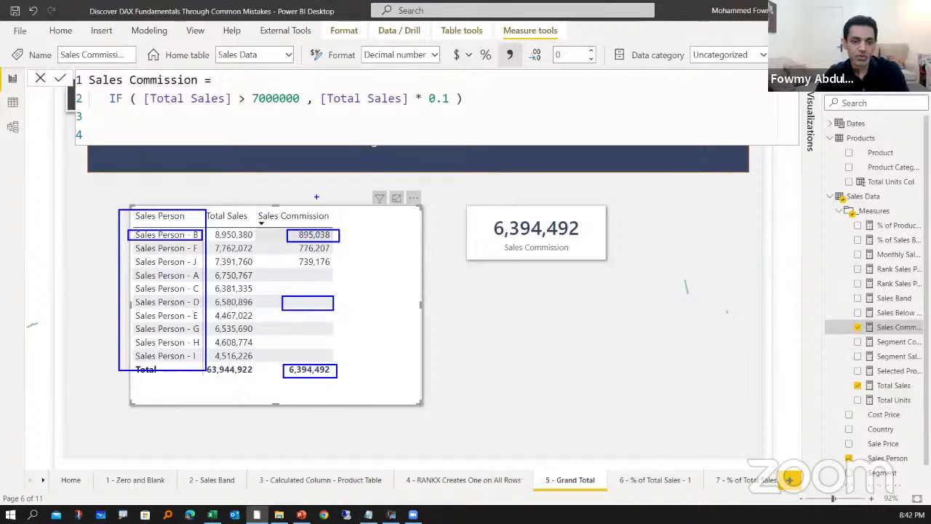
key("Escape")
left_click(216, 79)
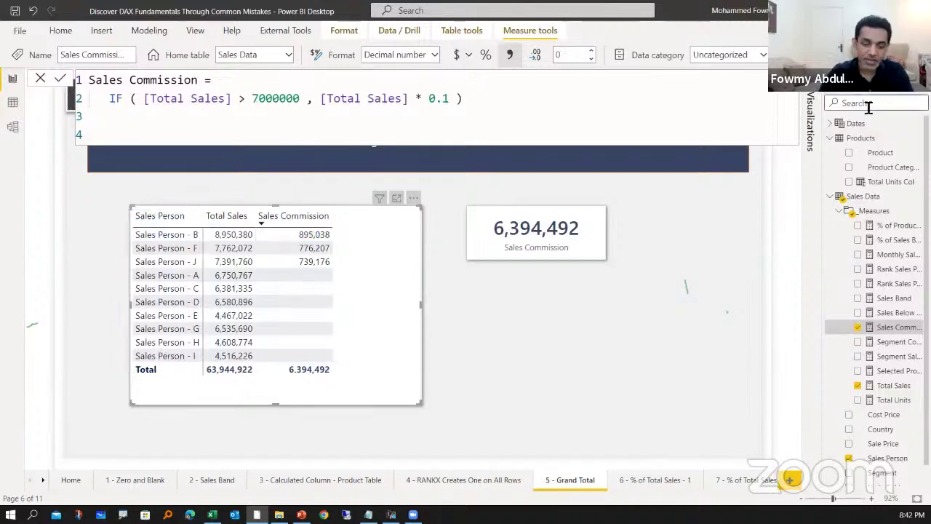
Step: Wrap Sales Commission in SUMX with VALUES('Sales Data'[Sales Person]) as the table argument
key("Return")
type("sumx(")
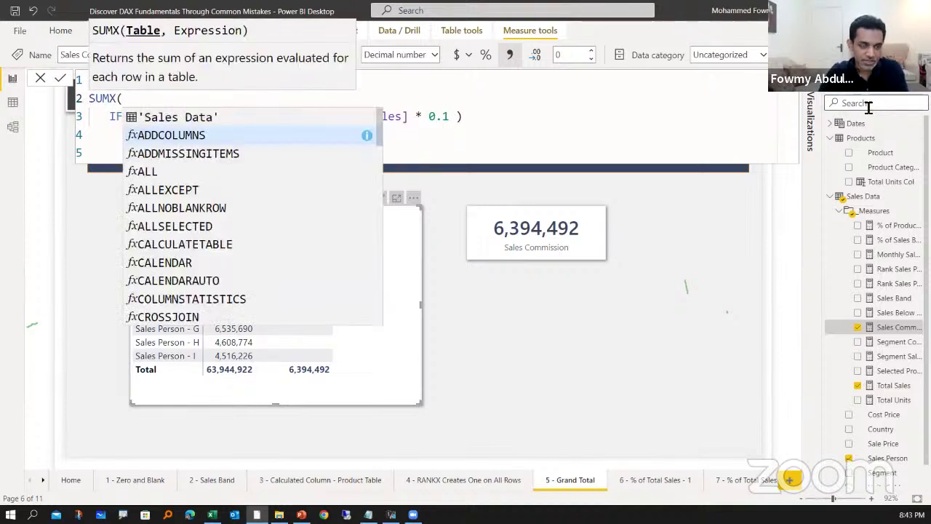
key("Escape")
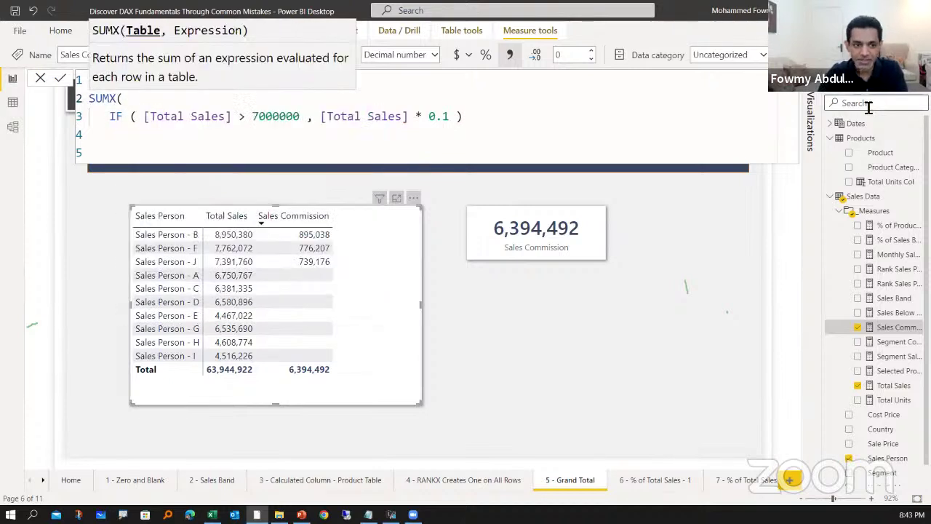
key("shift+Return")
key("Tab")
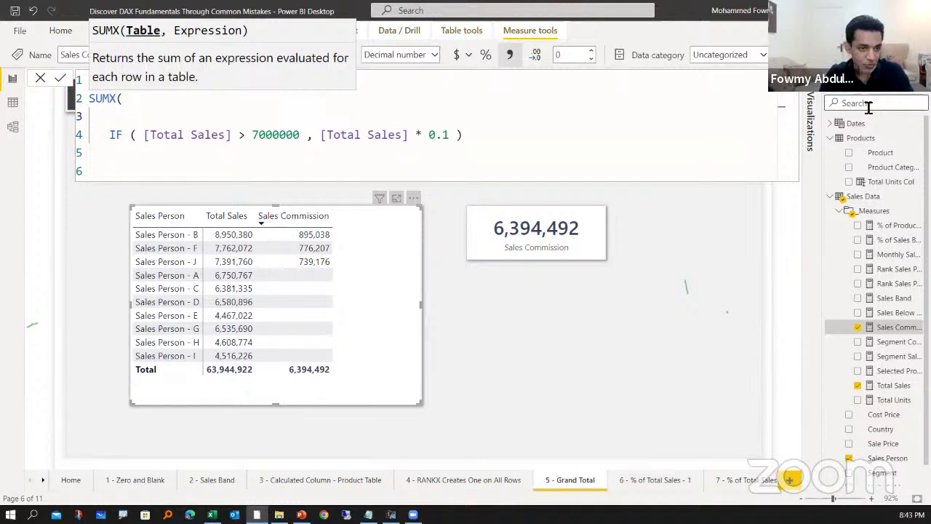
type("val")
key("Tab")
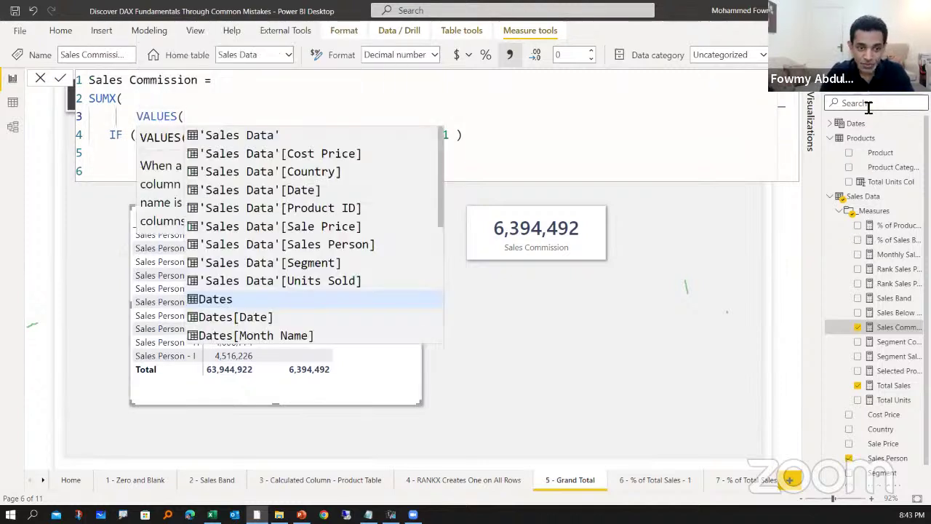
key("Up")
key("Up")
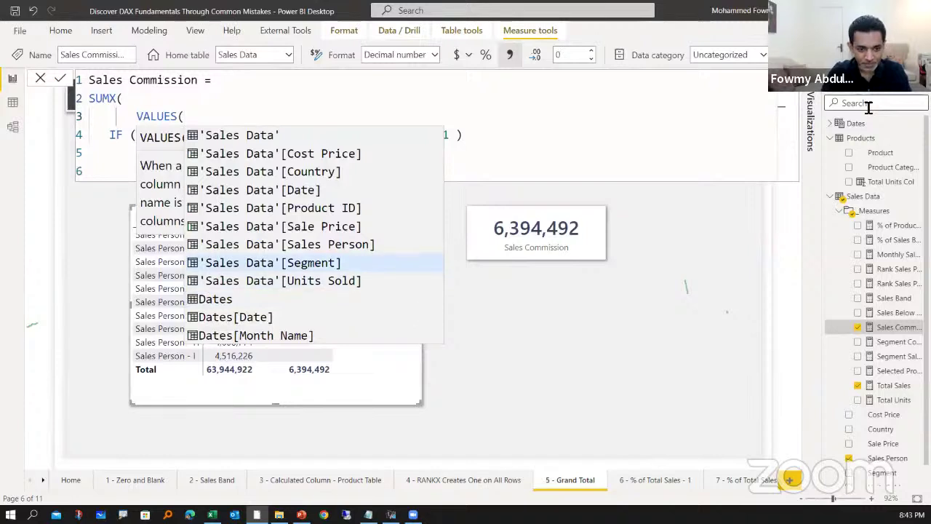
key("Up")
key("Tab")
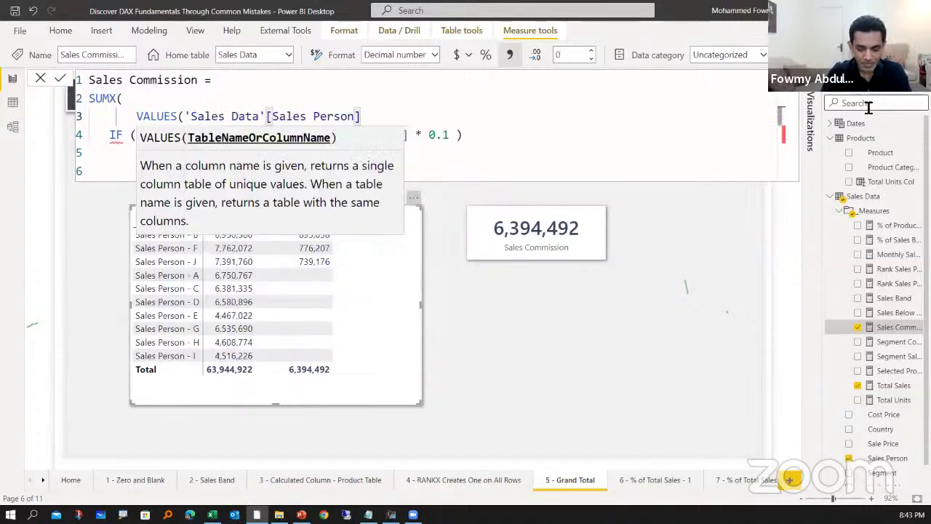
type("),")
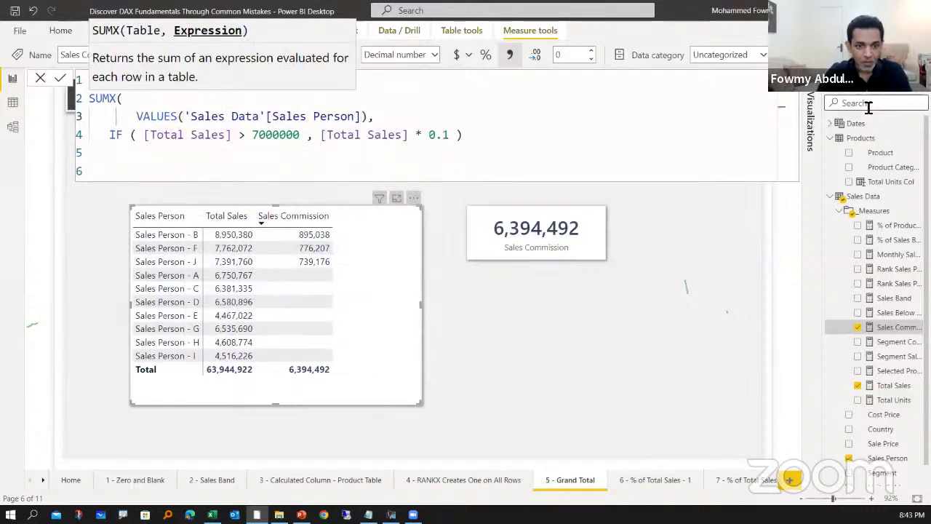
Step: Align the IF expression under VALUES, give SUMX its own closing parenthesis line, and tidy the indentation
key("Down")
key("Left")
key("Left")
key("Left")
key("Left")
key("Left")
key("Left")
key("Left")
key("Left")
key("Left")
key("Left")
key("Left")
key("Left")
key("Left")
key("Left")
key("Left")
key("Left")
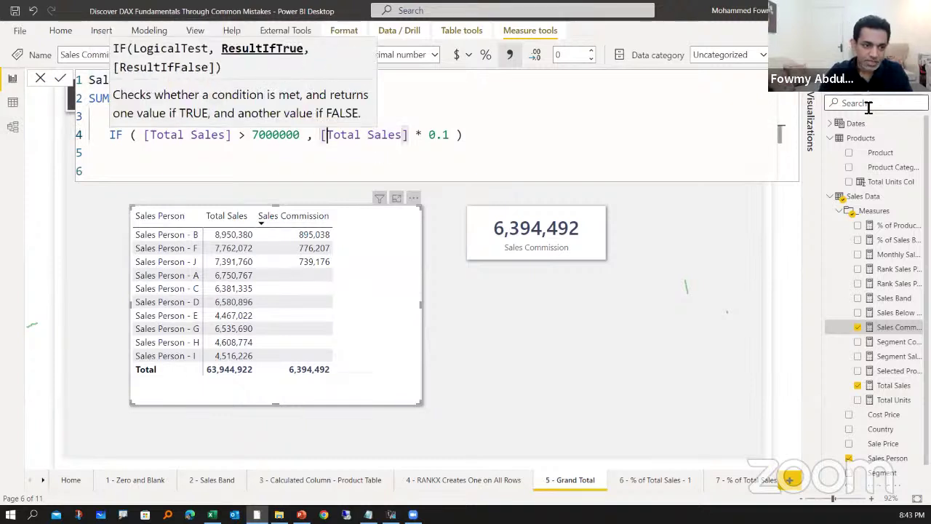
key("Left")
key("Left")
key("Left")
key("Left")
key("Left")
key("Left")
key("Left")
key("Left")
key("Left")
key("Left")
key("Left")
key("Left")
key("Left")
key("Left")
key("Left")
key("Left")
key("Left")
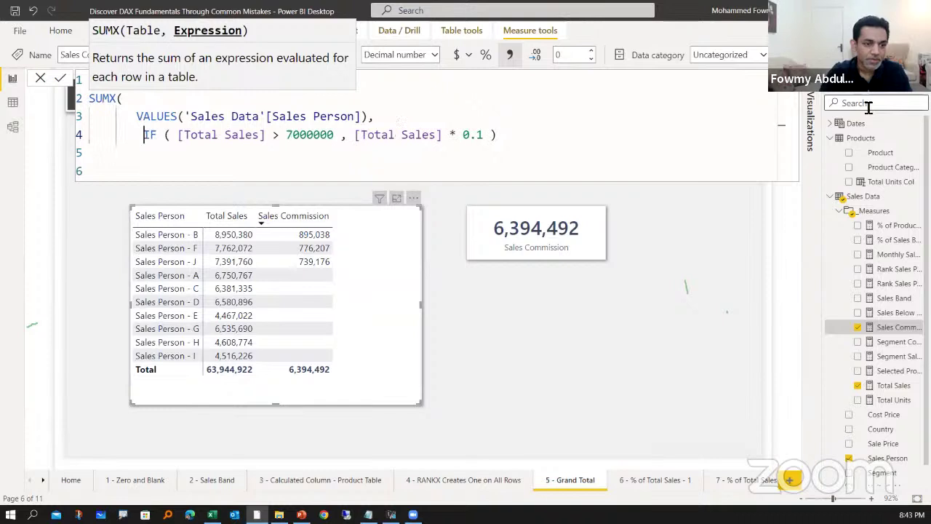
key("Up")
key("Down")
key("Delete")
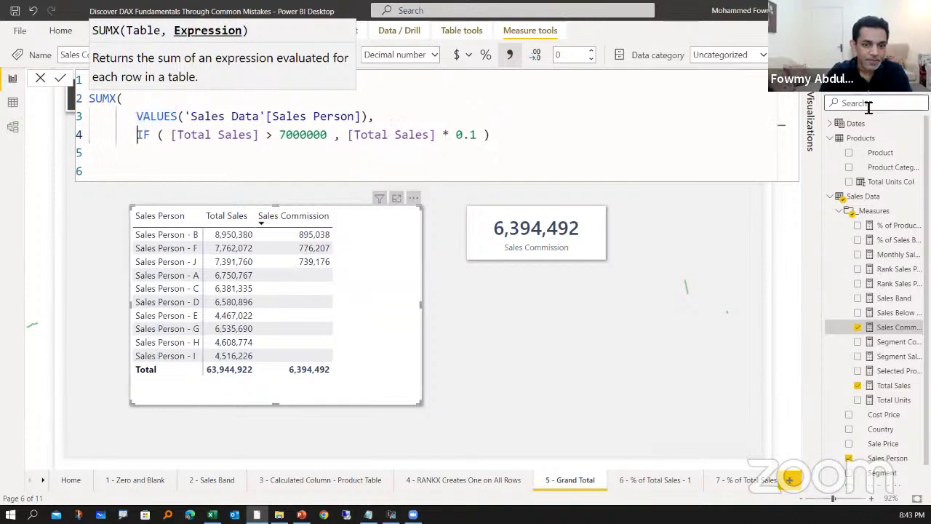
key("End")
type(")")
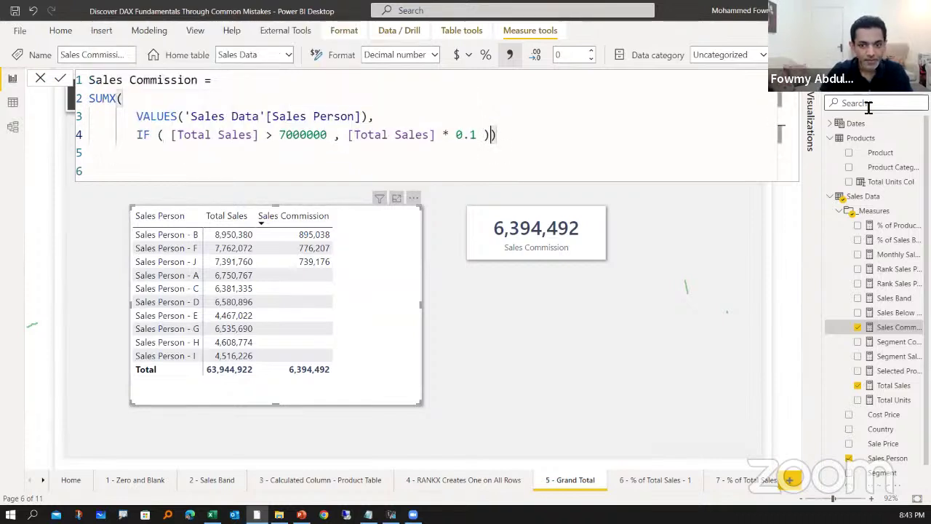
key("shift+Return")
key("shift+Tab")
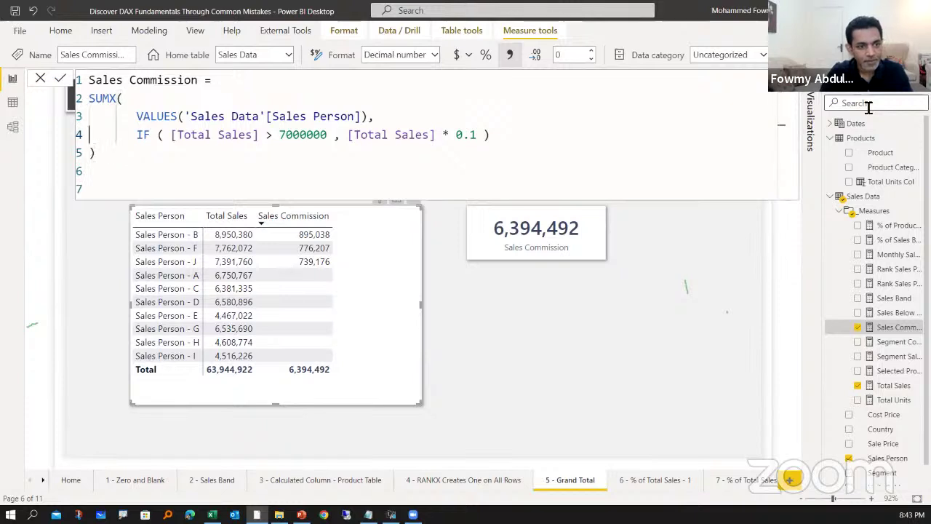
key("Up")
key("Up")
key("shift+Down")
key("shift+Down")
key("shift+Tab")
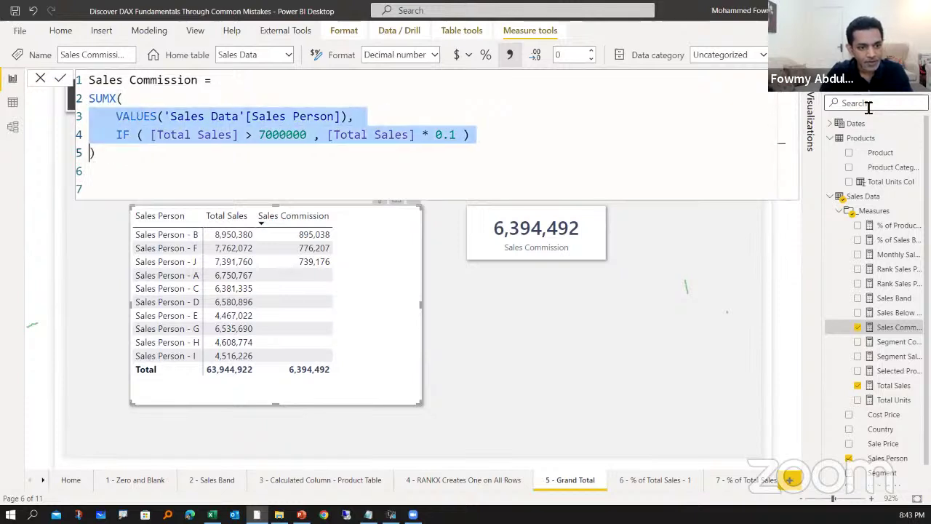
key("Down")
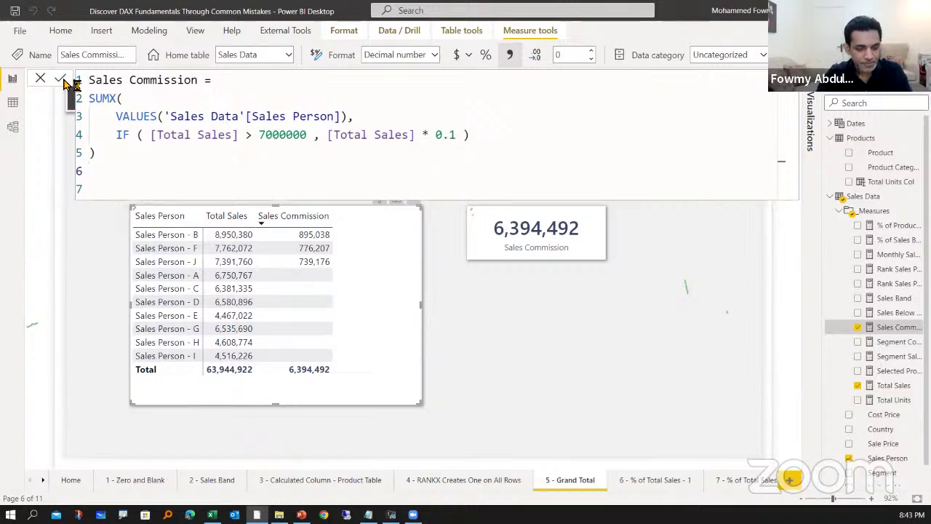
Step: Commit the SUMX version and confirm the total commission now reads 2,410,421
left_click(61, 78)
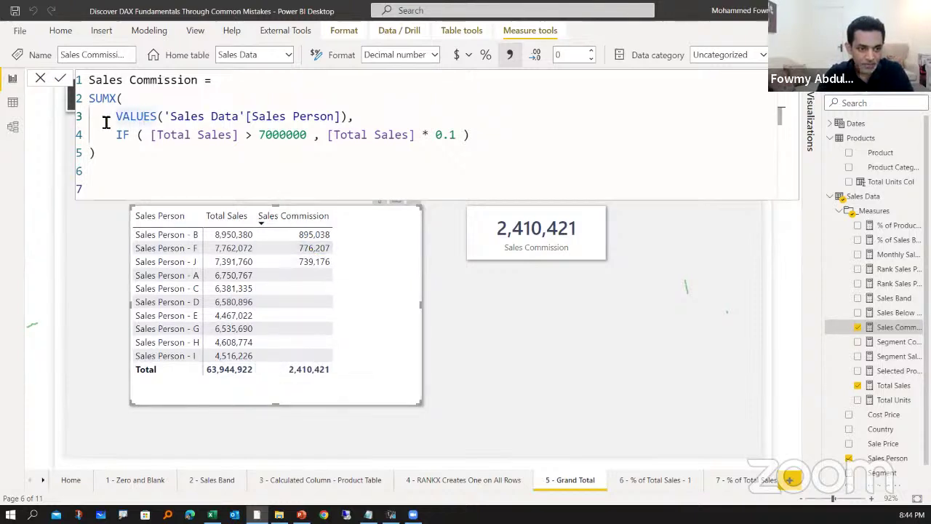
left_click_drag(104, 118, 356, 118)
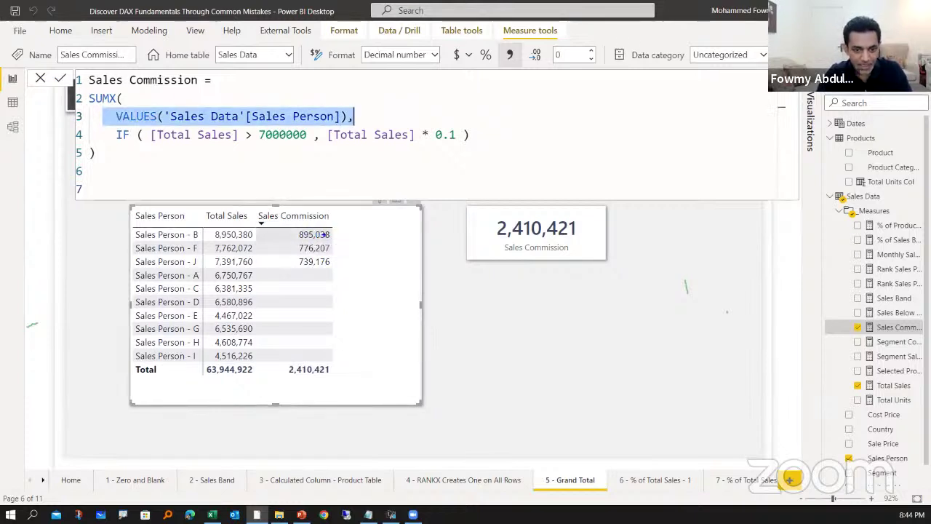
left_click_drag(338, 240, 386, 241)
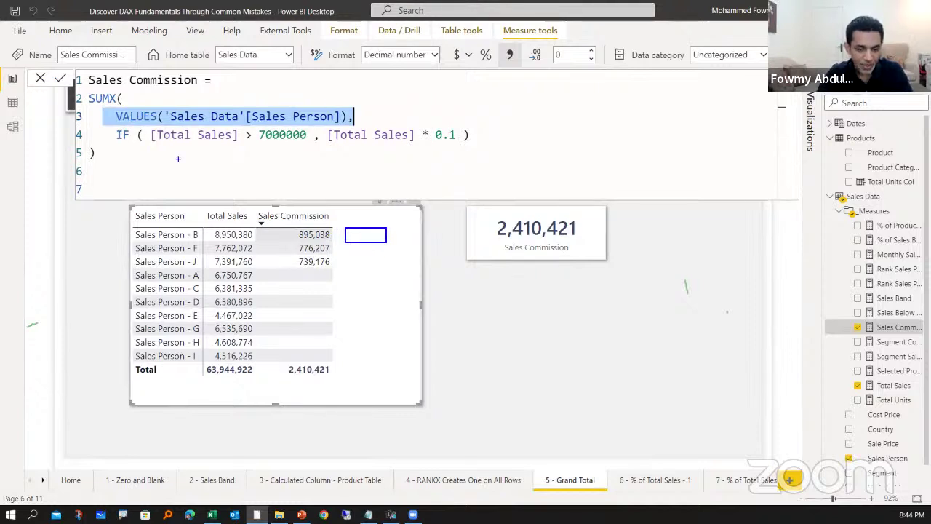
left_click_drag(339, 375, 397, 377)
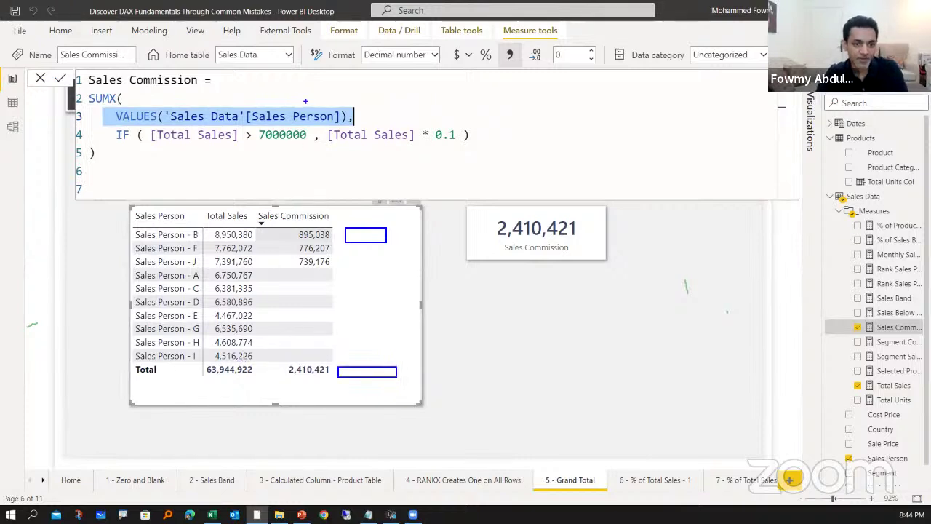
key("Escape")
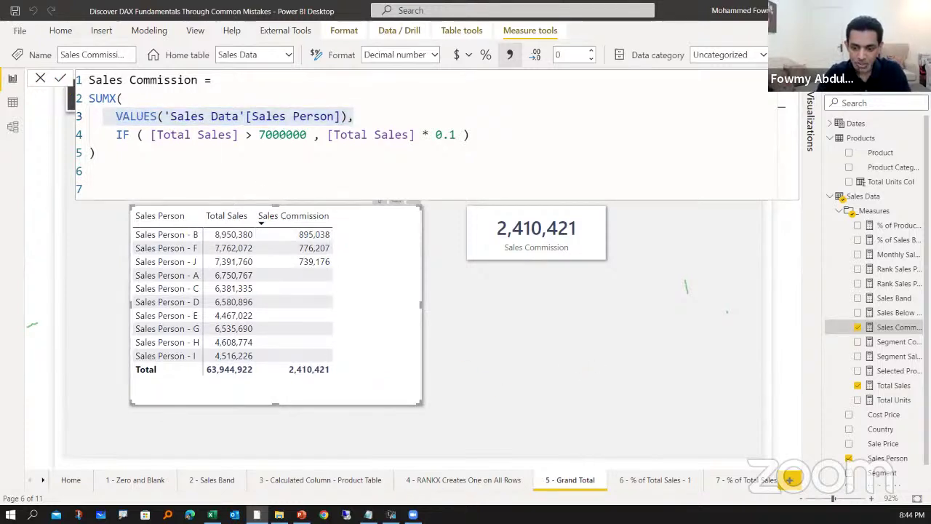
Step: Open page '6 - % of Total Sales - 1' and select its category sales matrix
left_click(655, 480)
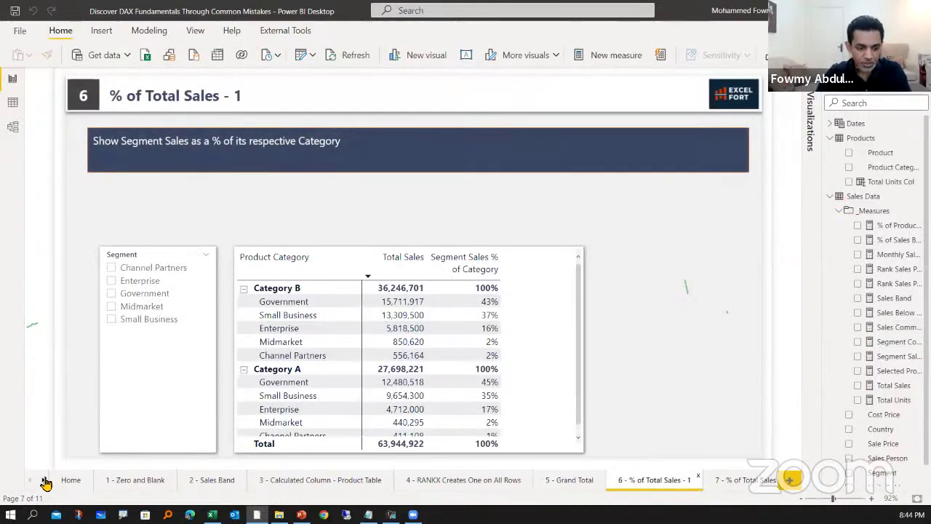
left_click(43, 480)
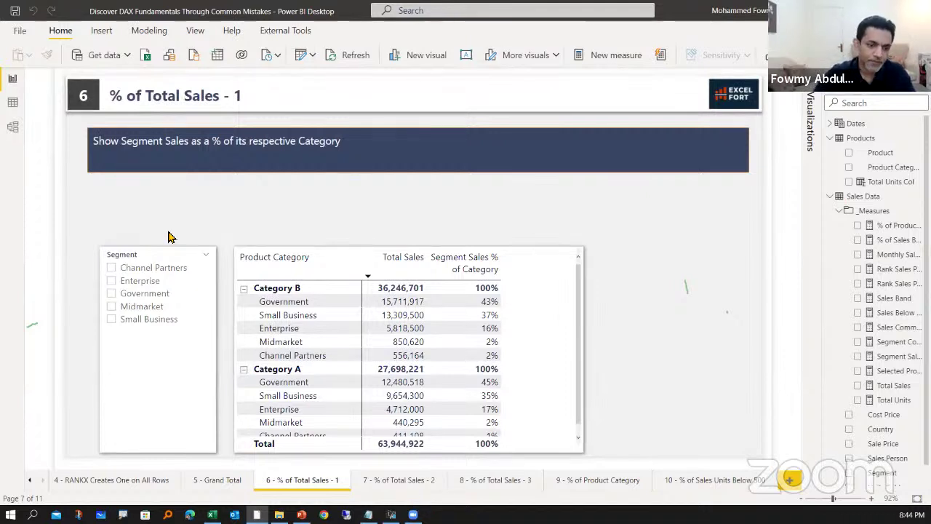
left_click(304, 291)
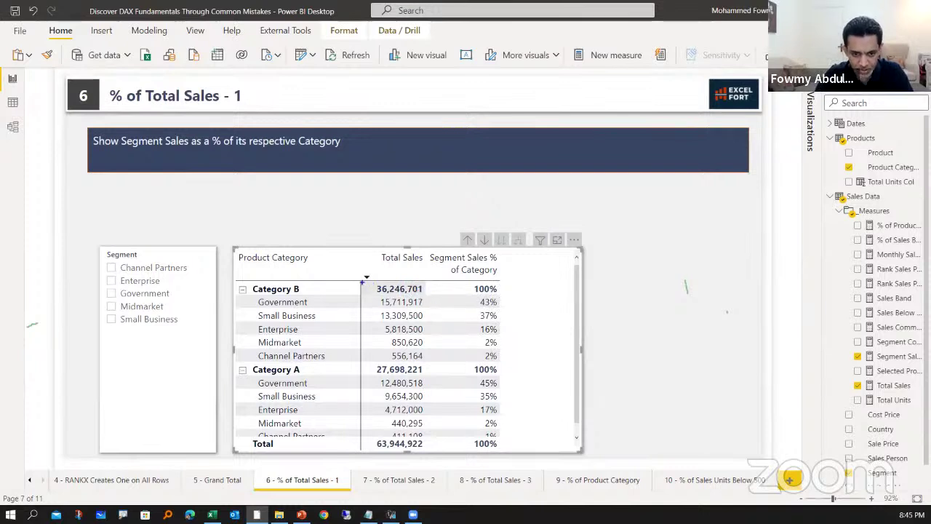
Step: Limit the Segment slicer to Channel Partners and Enterprise, showing Category B at 18% (16% and 2%)
left_click(379, 289)
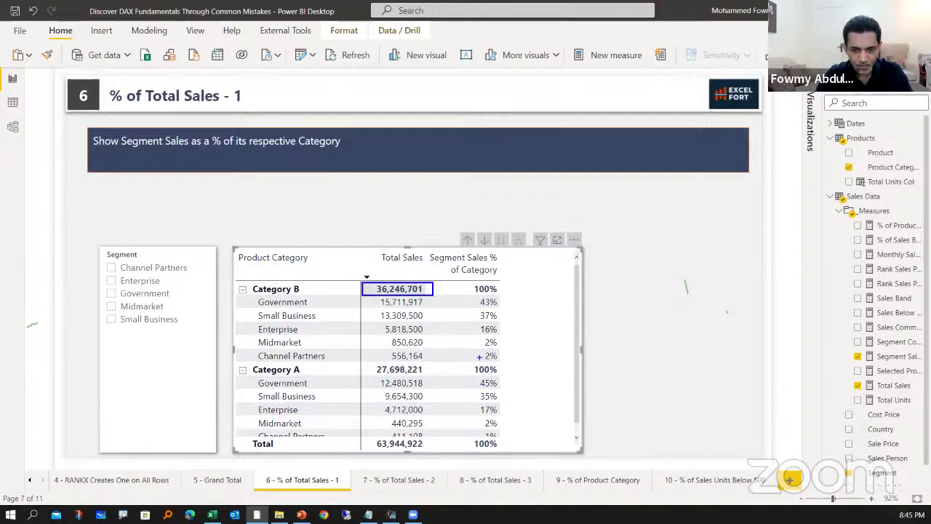
left_click(528, 311)
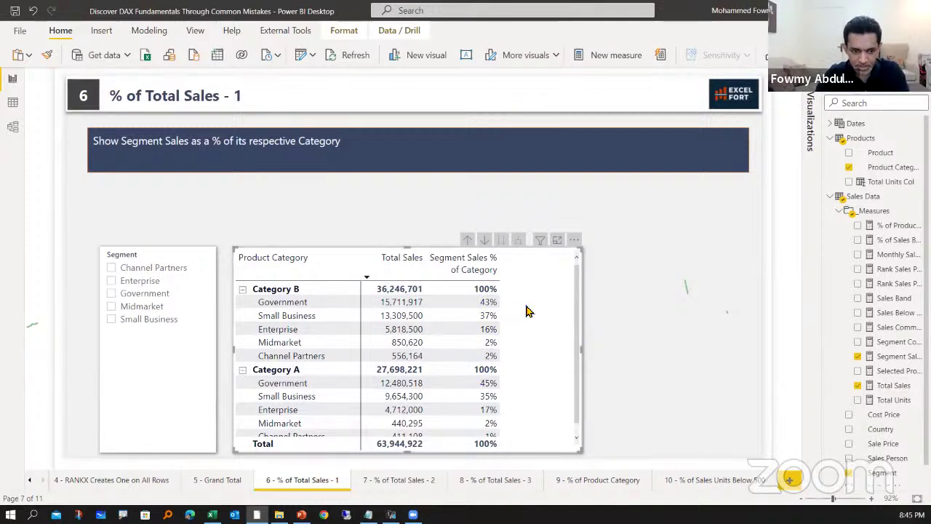
left_click(143, 269)
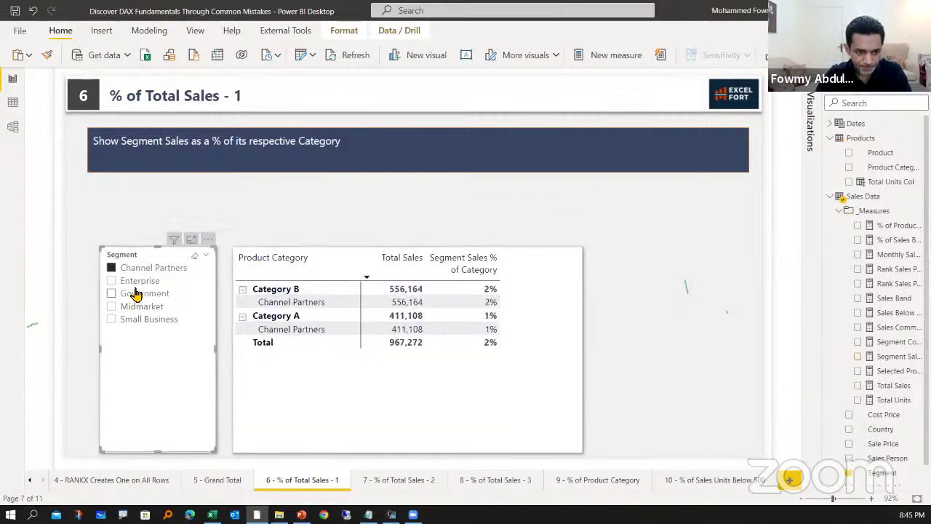
left_click(135, 285)
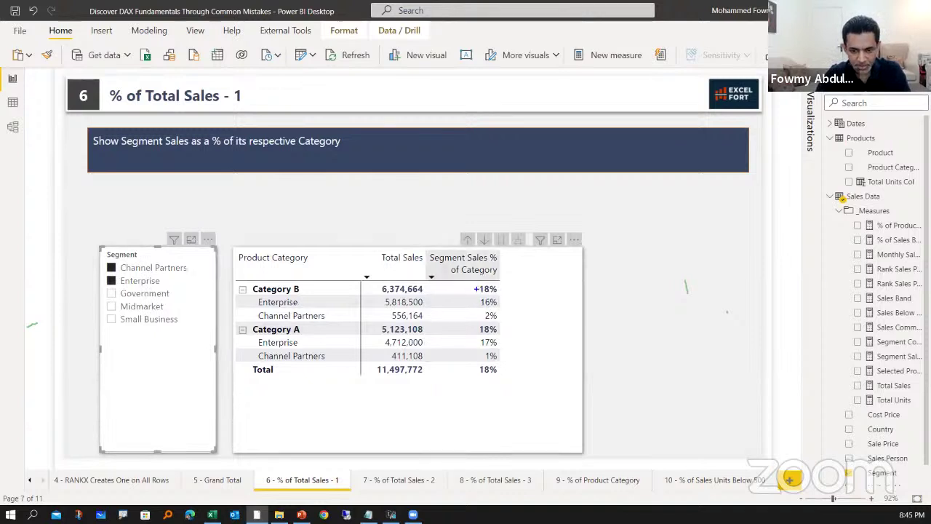
left_click(472, 288)
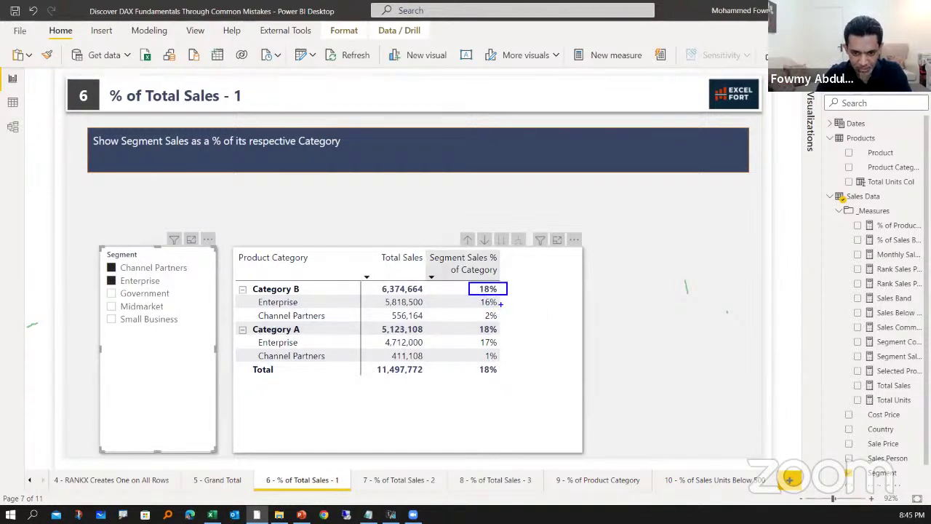
left_click_drag(472, 300, 489, 315)
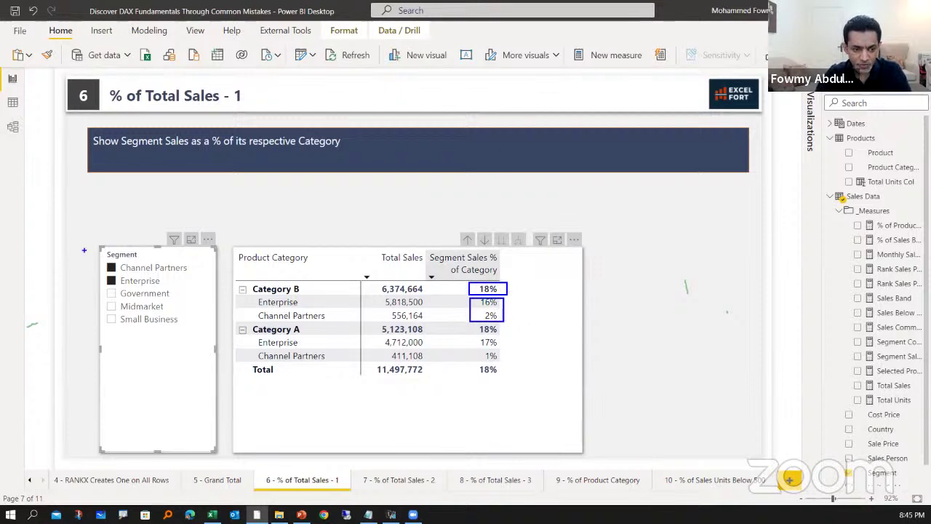
mouse_move(79, 242)
left_mouse_down()
mouse_move(216, 357)
mouse_move(206, 348)
left_mouse_up()
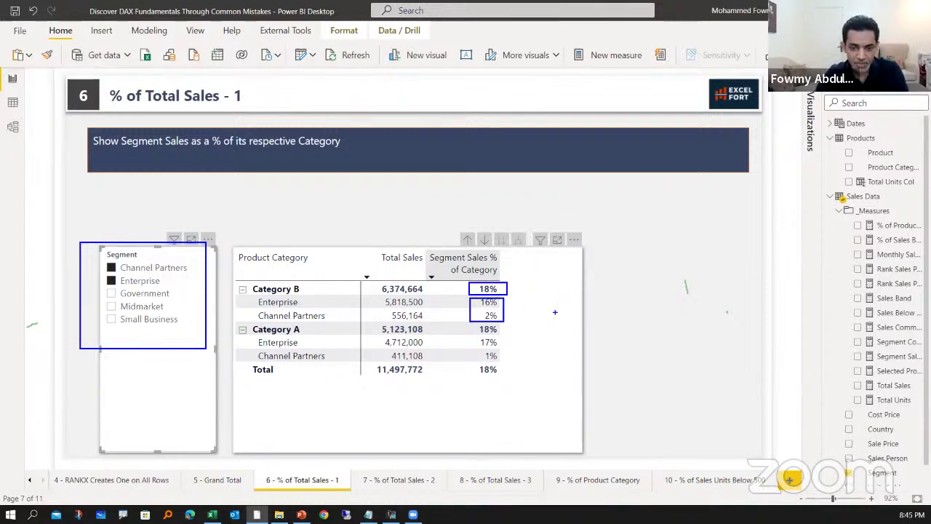
left_click(518, 318)
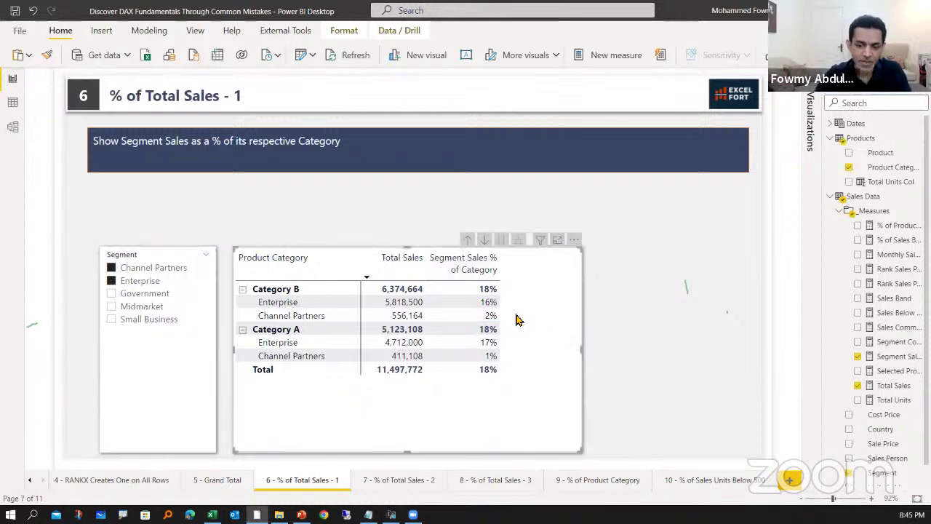
Step: Show the Segment Sales % of Category formula, review Enterprise's 16% share, and place the caret at ALL
left_click(896, 356)
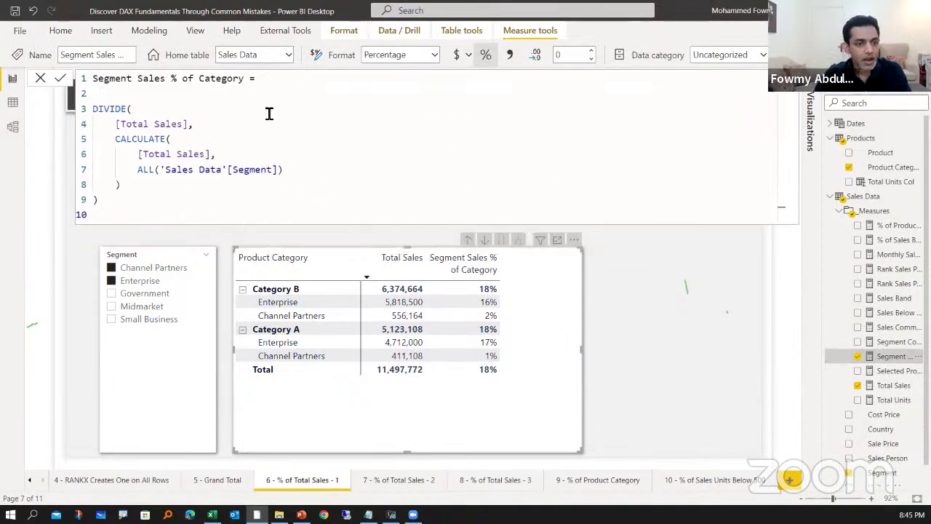
scroll(265, 112, "up", 1, "ctrl")
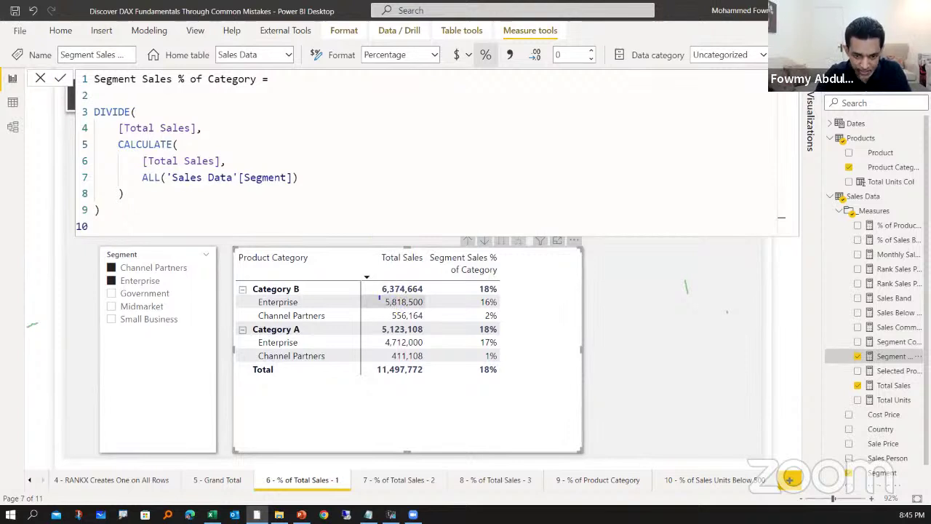
left_click(379, 298)
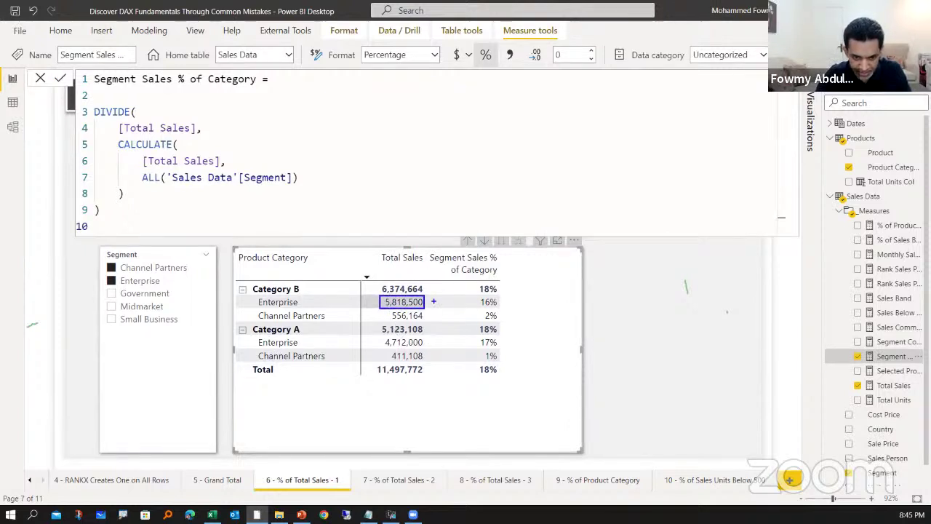
mouse_move(439, 295)
left_mouse_down()
mouse_move(469, 309)
mouse_move(480, 309)
mouse_move(480, 294)
left_mouse_up()
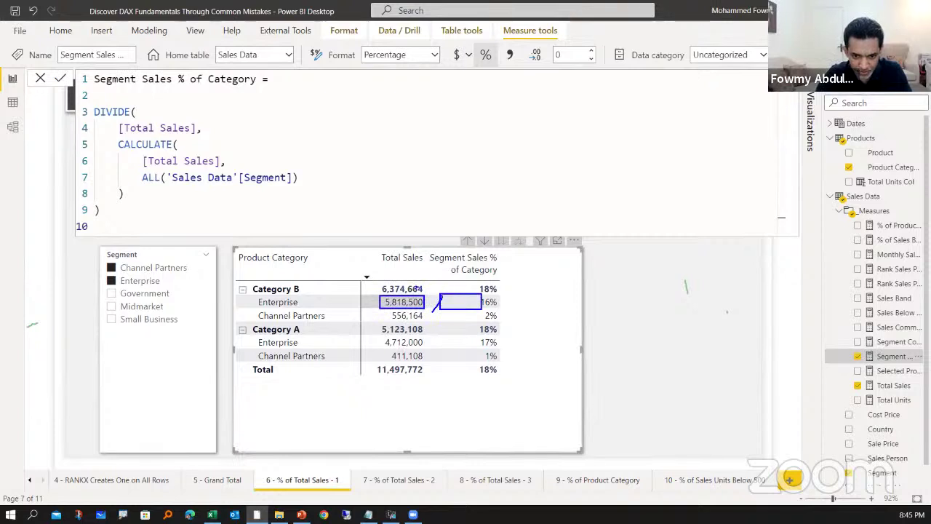
left_click_drag(419, 289, 452, 291)
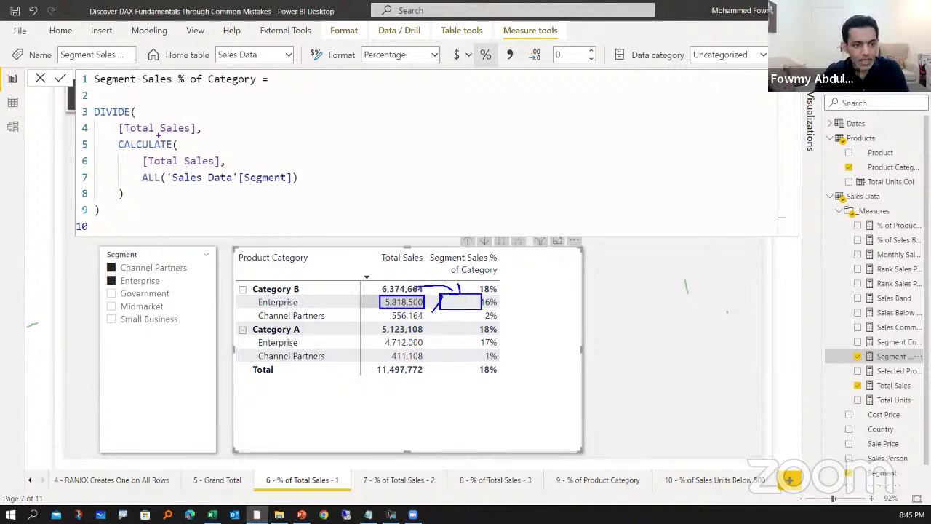
mouse_move(110, 120)
left_mouse_down()
mouse_move(121, 137)
mouse_move(205, 137)
left_mouse_up()
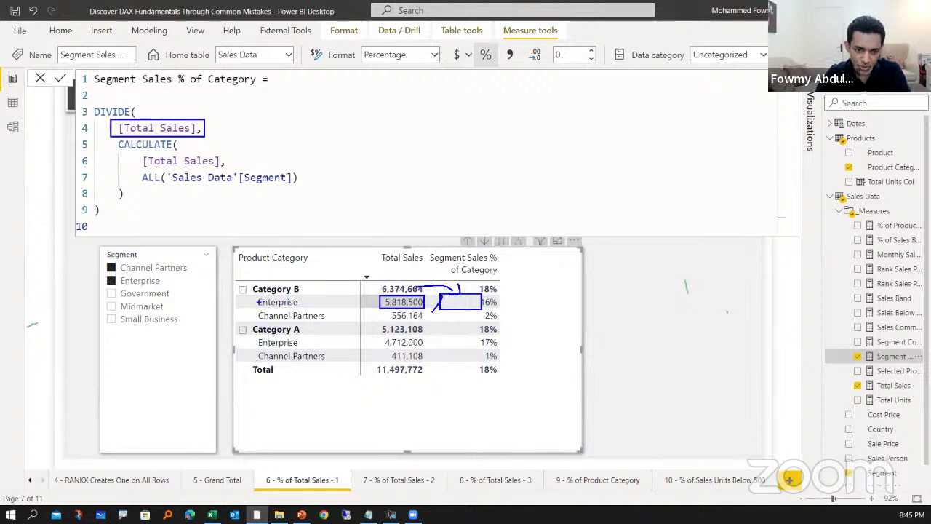
left_click_drag(256, 298, 331, 320)
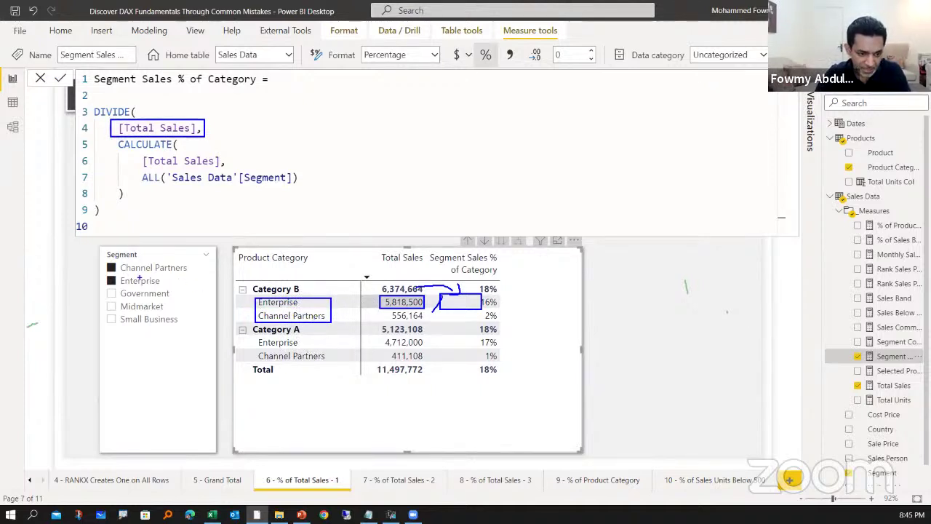
mouse_move(93, 255)
left_mouse_down()
mouse_move(207, 272)
mouse_move(205, 289)
left_mouse_up()
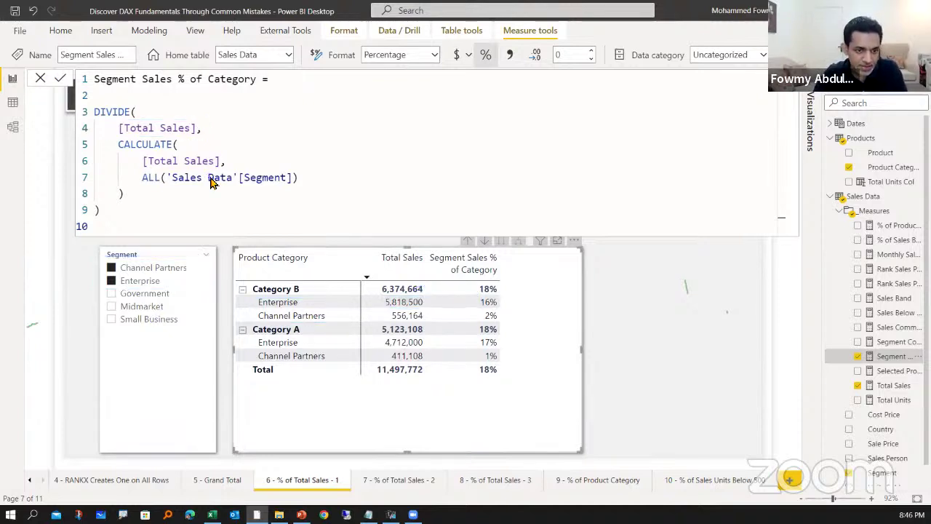
left_click(162, 182)
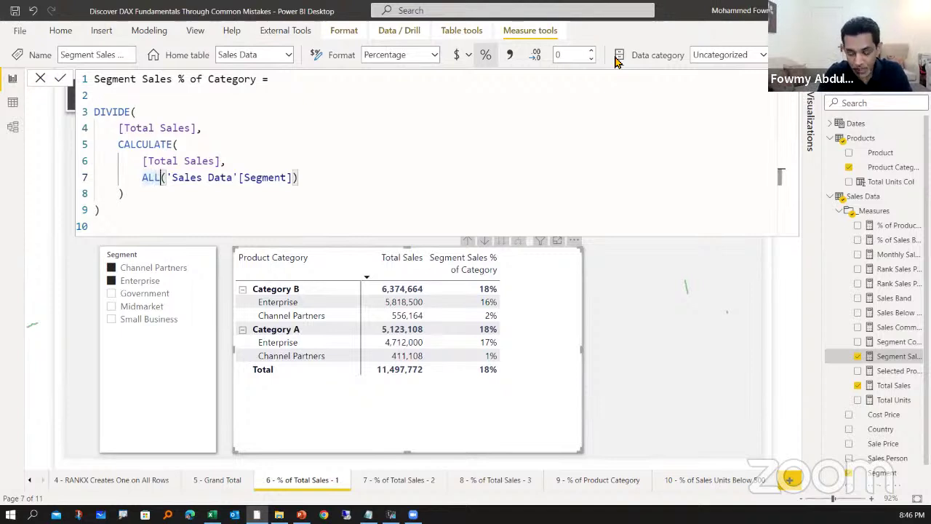
Step: Change ALL to ALLSELECTED in Segment Sales % of Category, commit it, and clear the segment filter
type("SELE")
key("Tab")
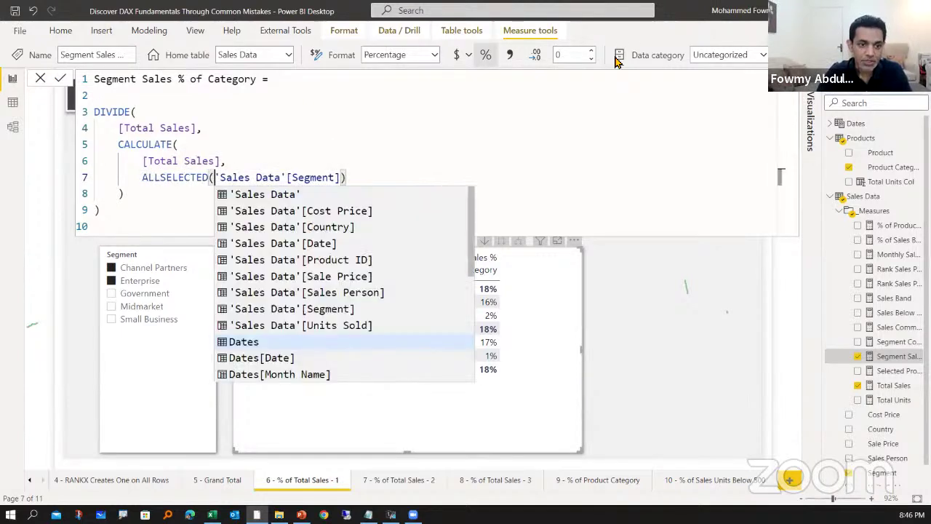
key("Right")
key("Right")
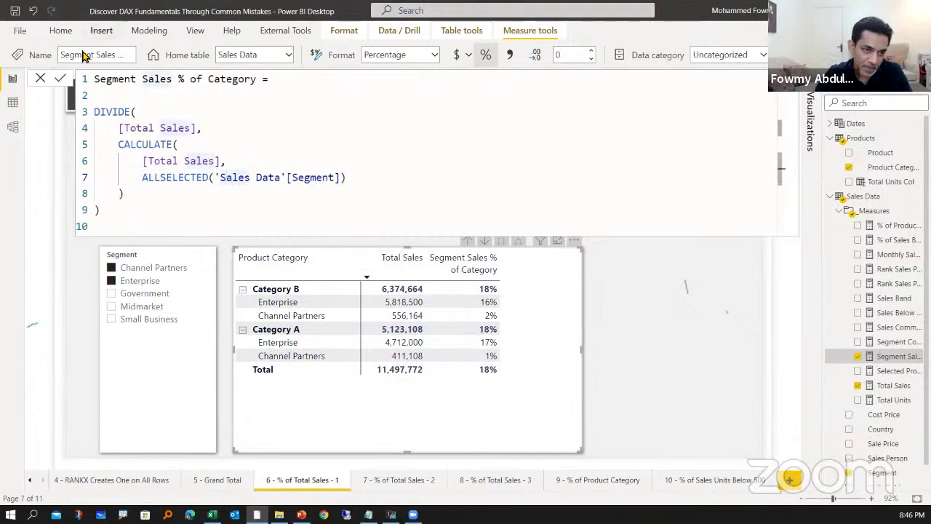
left_click(61, 80)
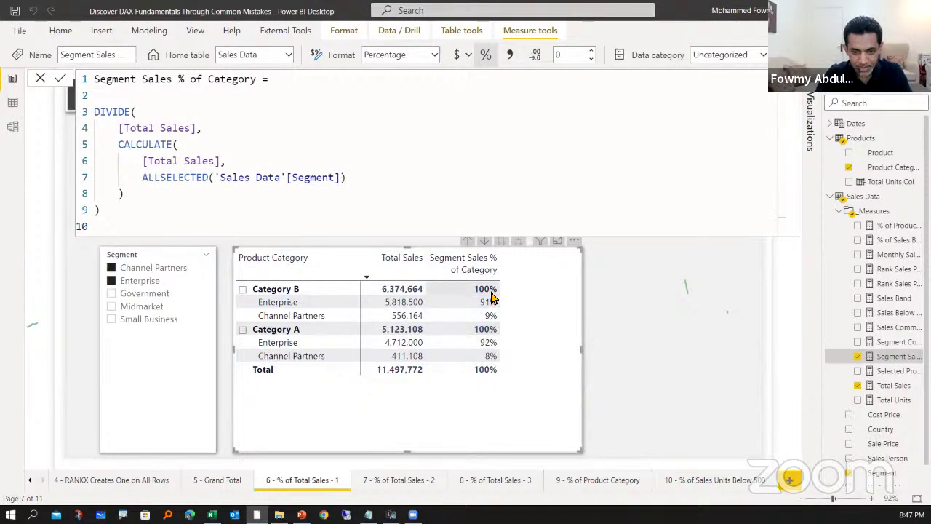
left_click(123, 281)
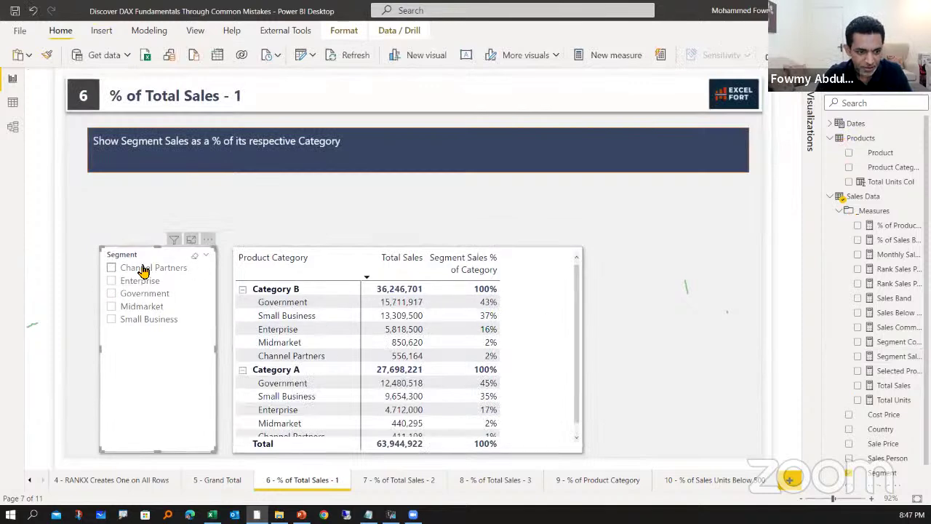
Step: Filter to Channel Partners, Midmarket and Small Business, then go to page '7 - % of Total Sales - 2'
left_click(144, 269)
left_click(142, 307)
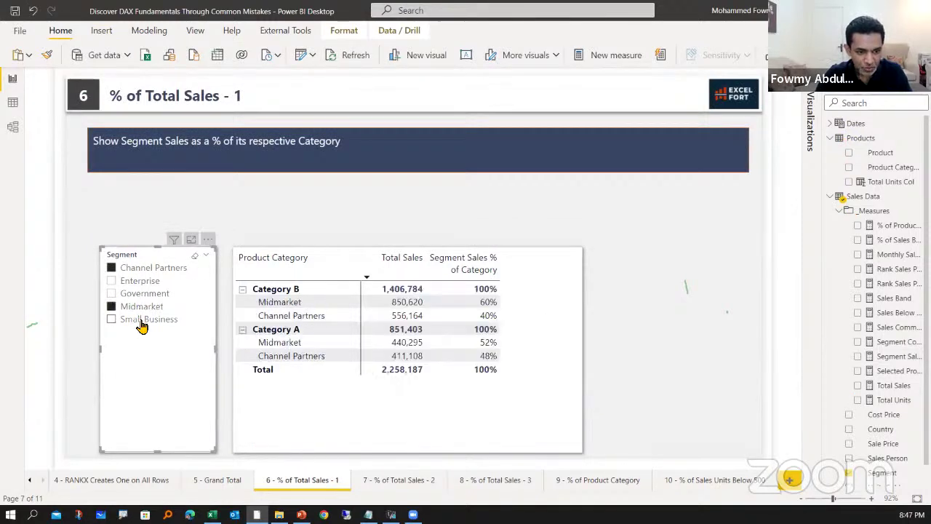
left_click(141, 322)
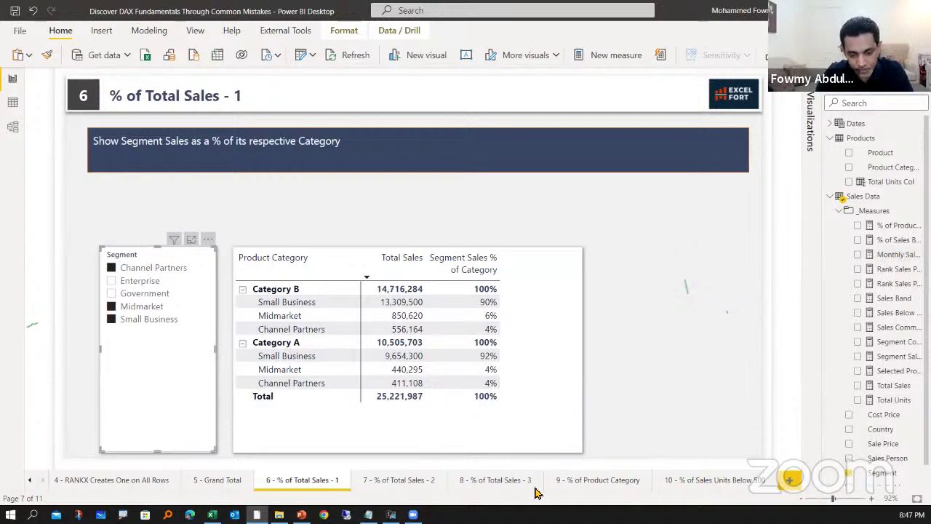
left_click(398, 480)
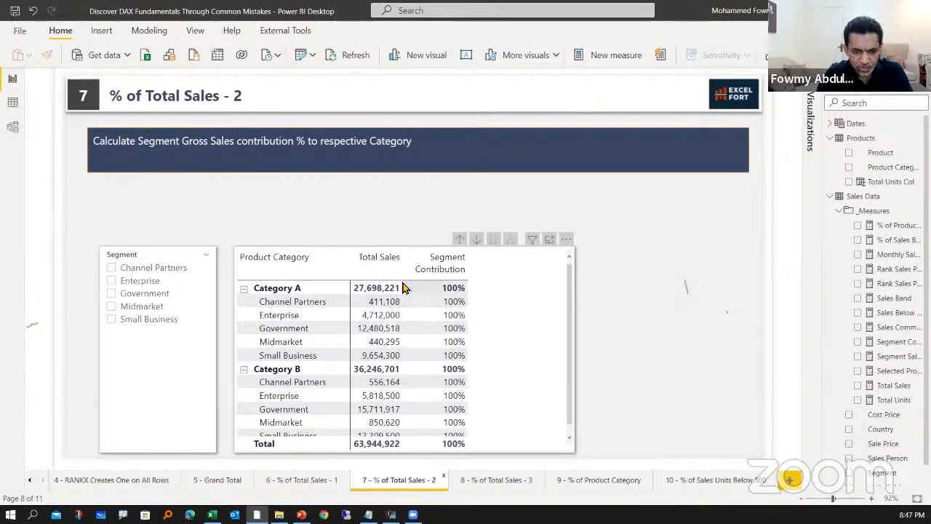
Step: Test the Segment Contribution matrix with Channel Partners and Enterprise, clear the filter, and show its formula
left_click(518, 304)
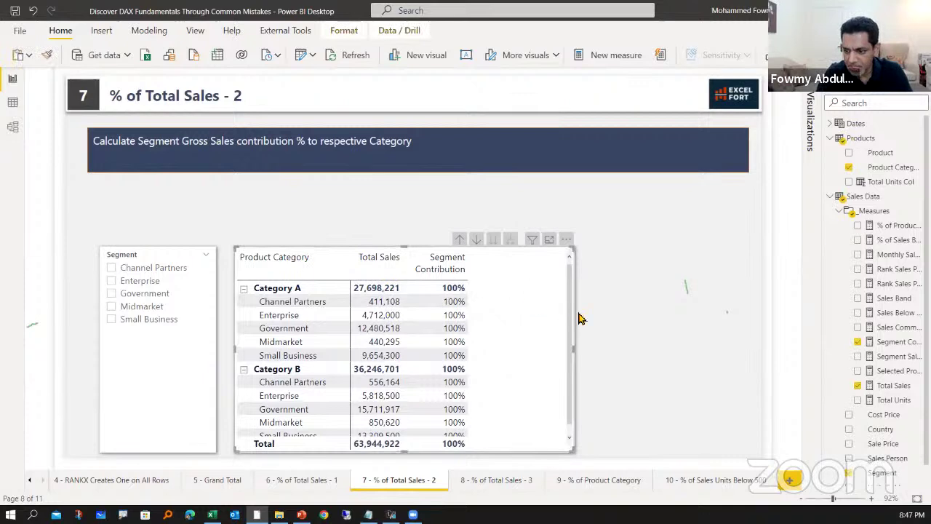
left_click(894, 342)
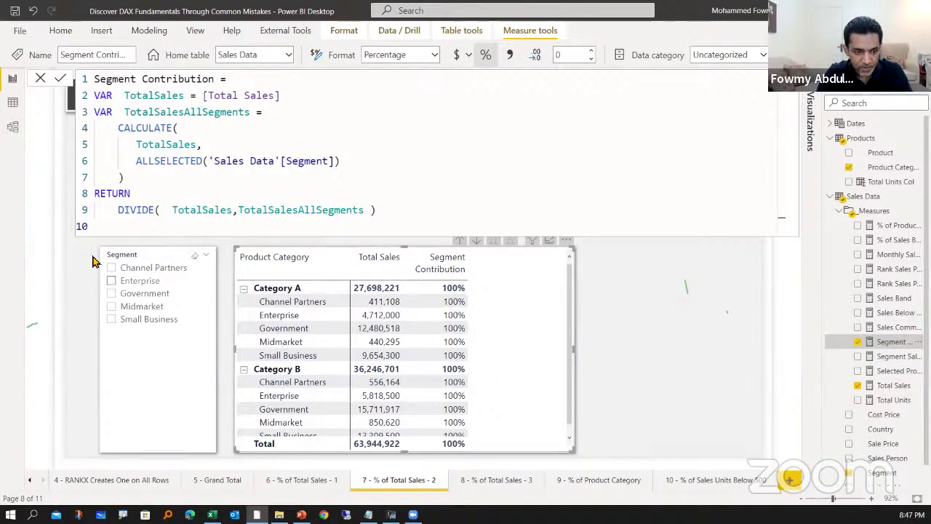
left_click(127, 268)
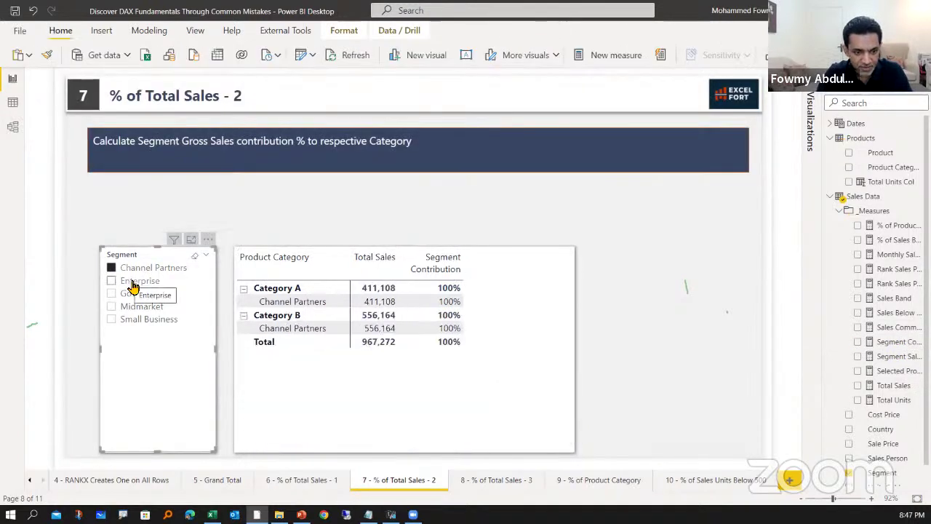
left_click(134, 283)
left_click(138, 286)
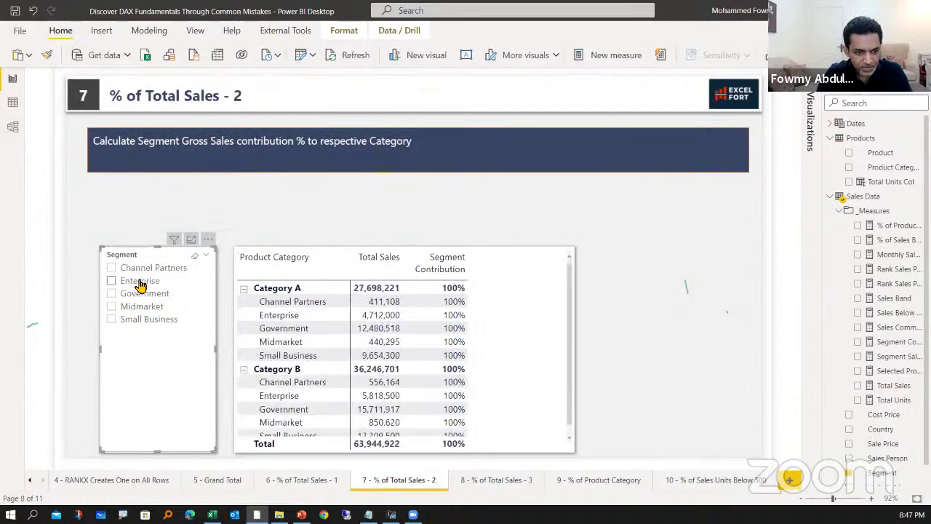
left_click(486, 294)
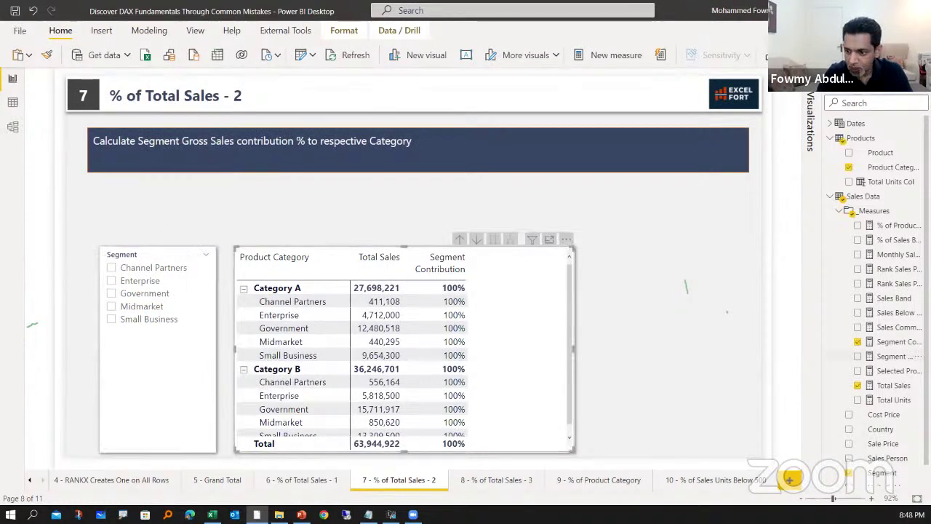
left_click(897, 341)
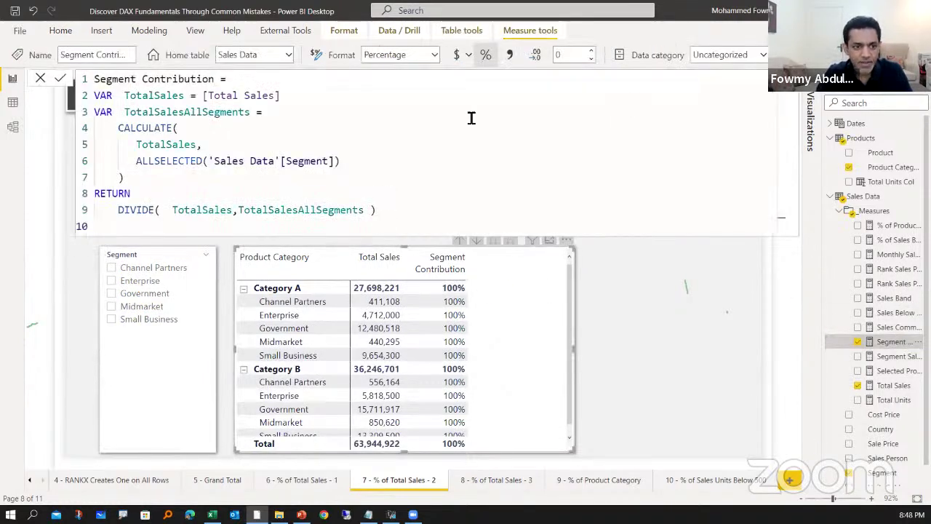
Step: Highlight the DIVIDE return line and its TotalSales numerator, comparing them with the matrix values
left_click(309, 111)
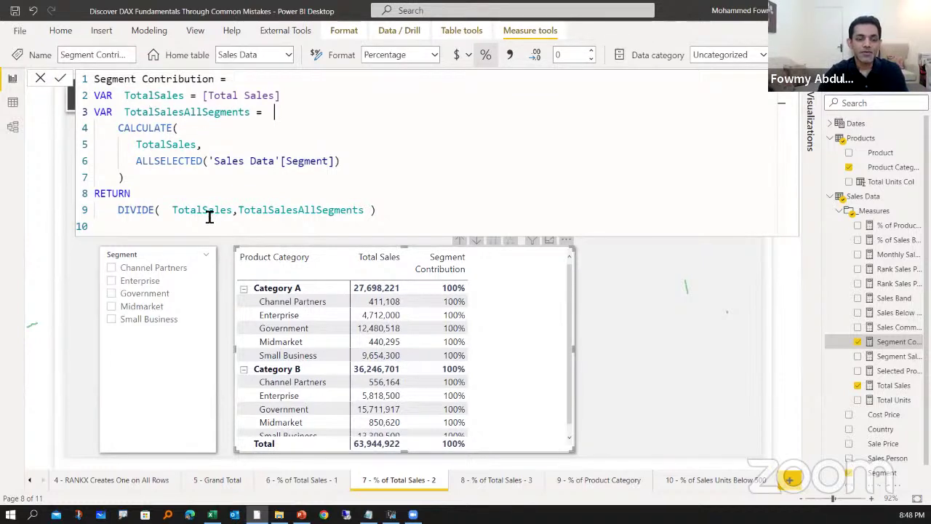
left_click_drag(106, 212, 395, 209)
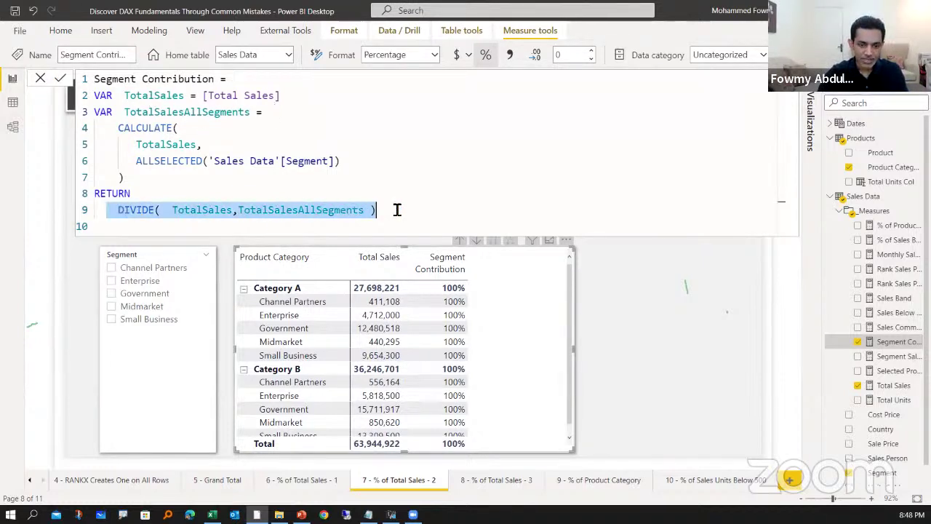
left_click(191, 210)
left_click_drag(168, 212, 234, 210)
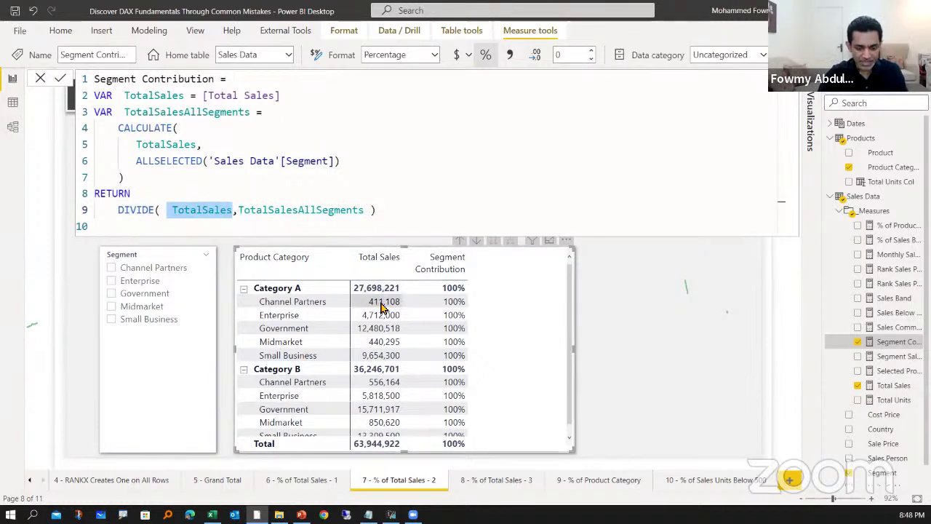
left_click_drag(362, 296, 404, 307)
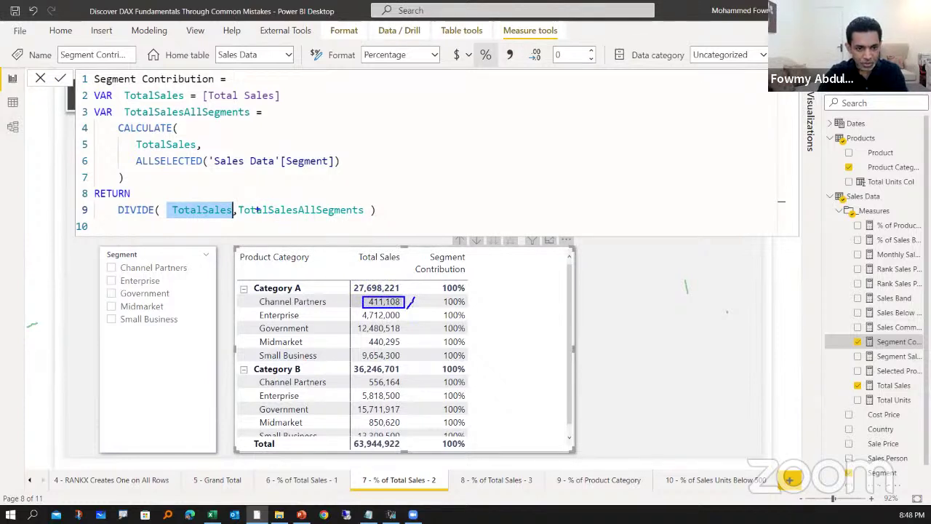
left_click_drag(415, 298, 432, 304)
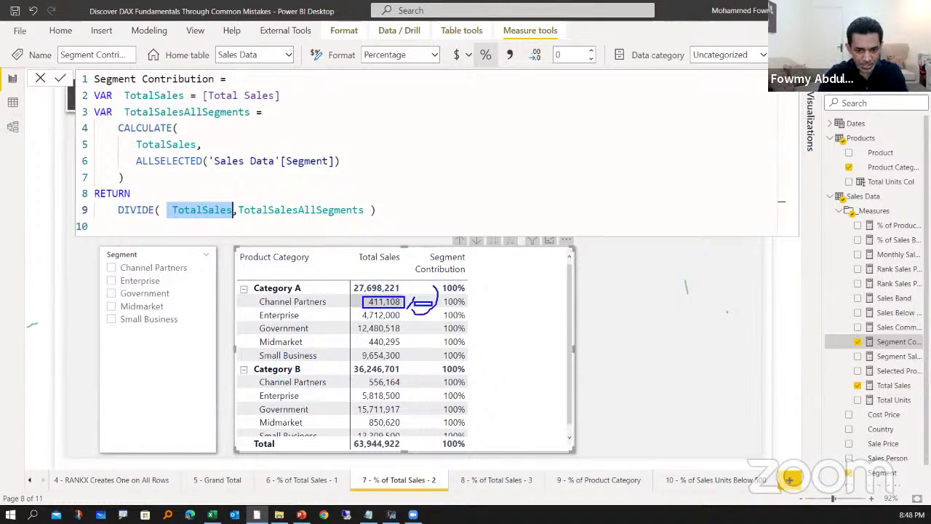
left_click_drag(409, 274, 404, 281)
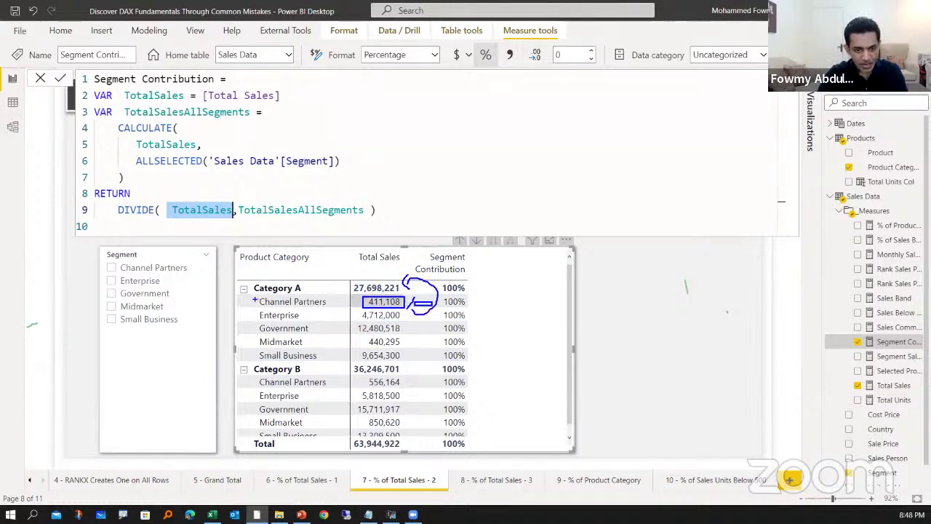
mouse_move(254, 300)
left_mouse_down()
mouse_move(311, 338)
mouse_move(325, 361)
left_mouse_up()
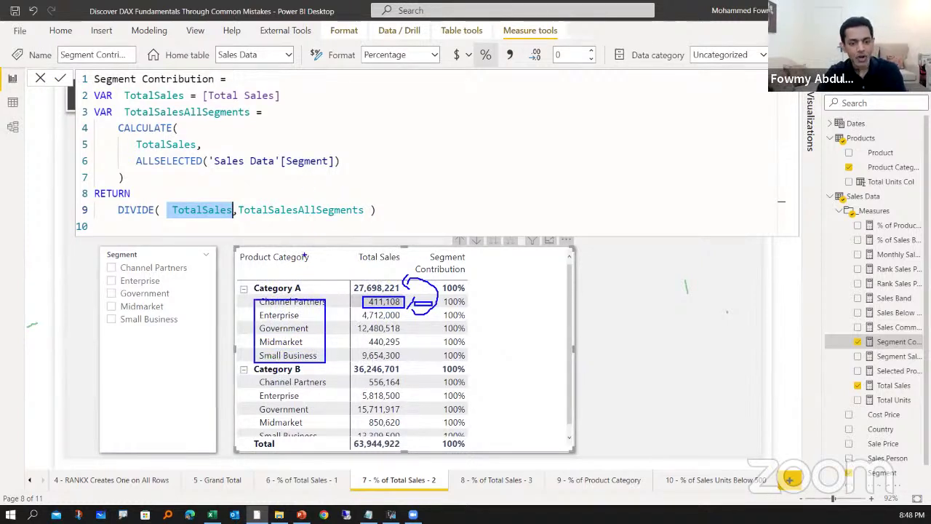
Step: Trace the TotalSalesAllSegments variable: CALCULATE, its TotalSales argument, [Total Sales] and the ALLSELECTED filter
left_click(227, 156)
left_click(250, 112)
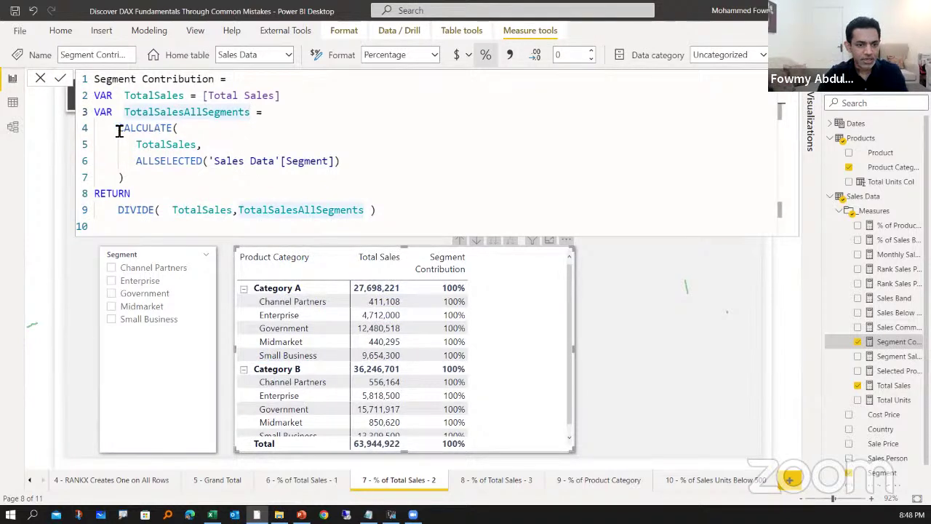
left_click_drag(119, 128, 204, 135)
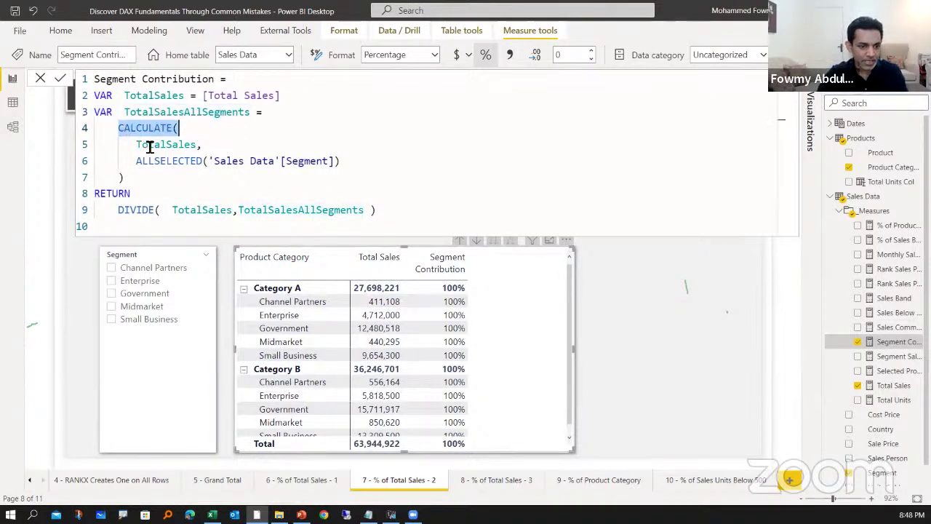
left_click_drag(137, 145, 198, 145)
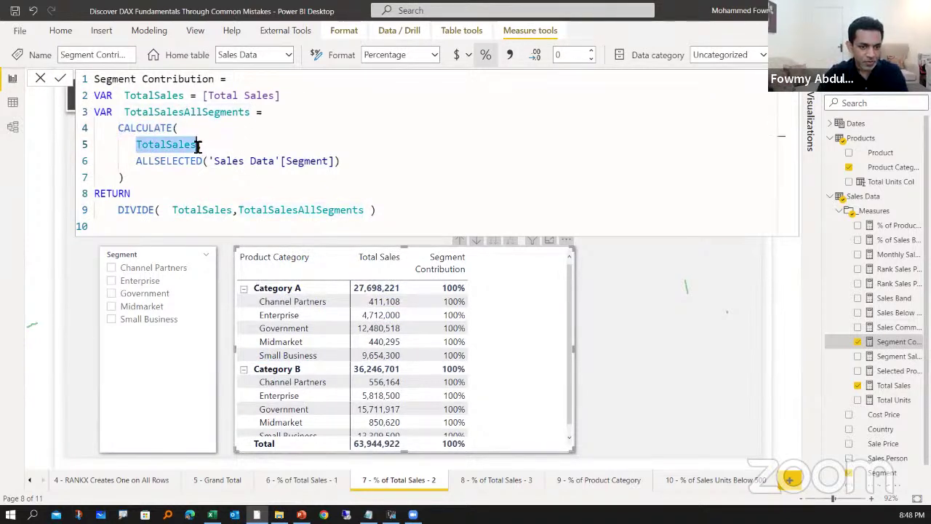
left_click_drag(204, 96, 289, 100)
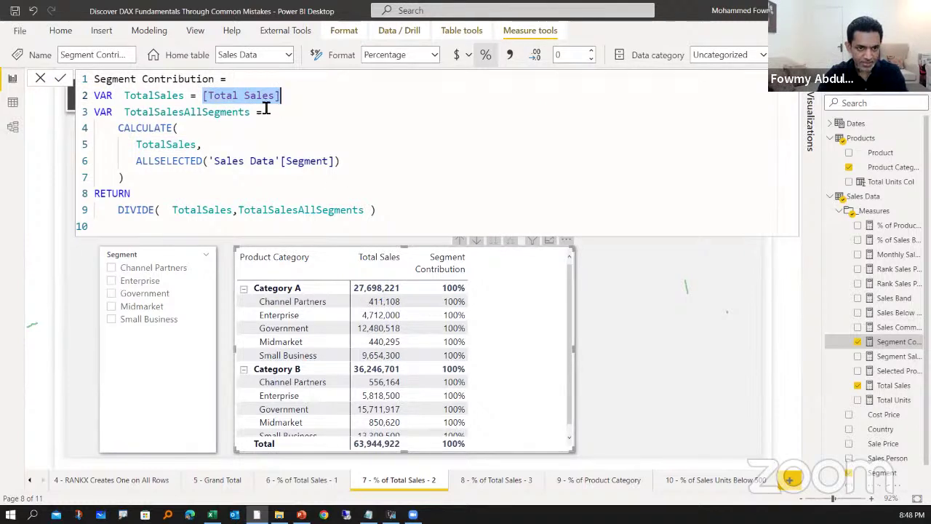
left_click(203, 96)
left_click_drag(203, 97, 304, 96)
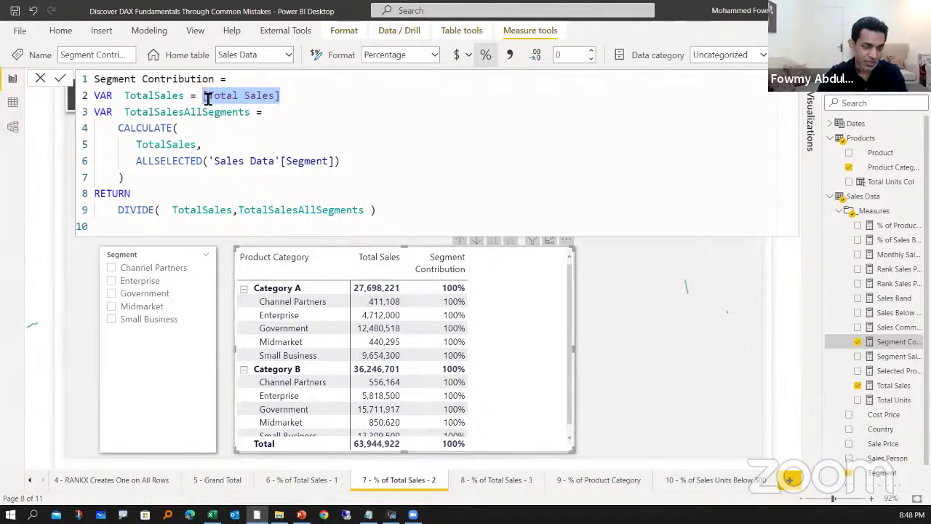
left_click(186, 98)
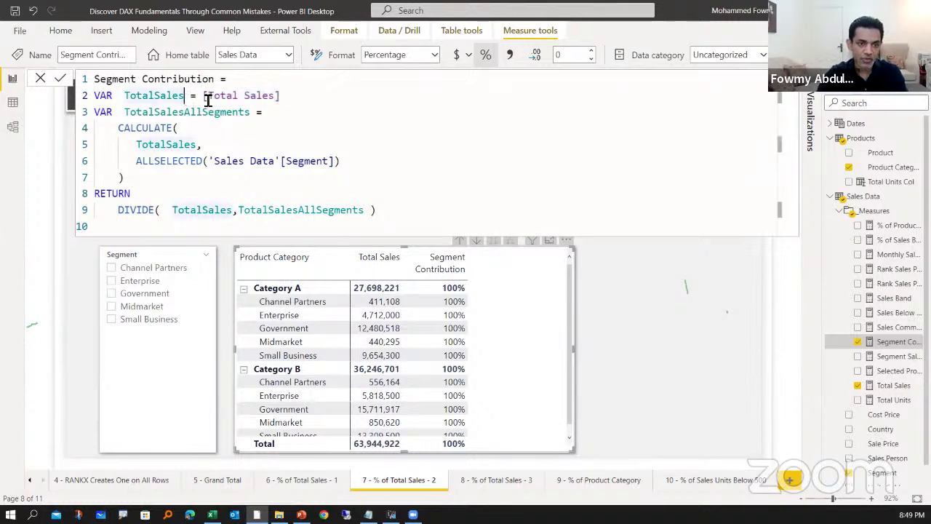
left_click(203, 95)
left_click(278, 96, "shift")
left_click(186, 144)
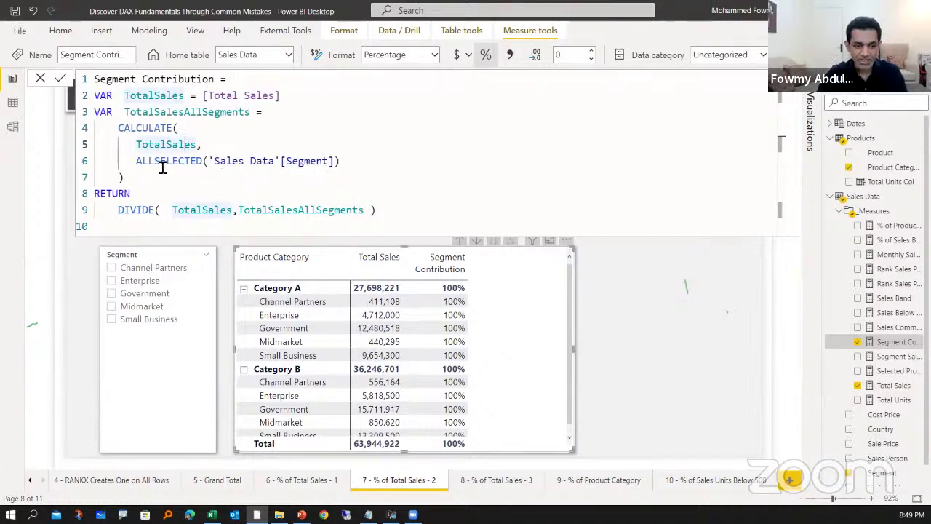
left_click(138, 161)
left_click_drag(173, 166, 353, 162)
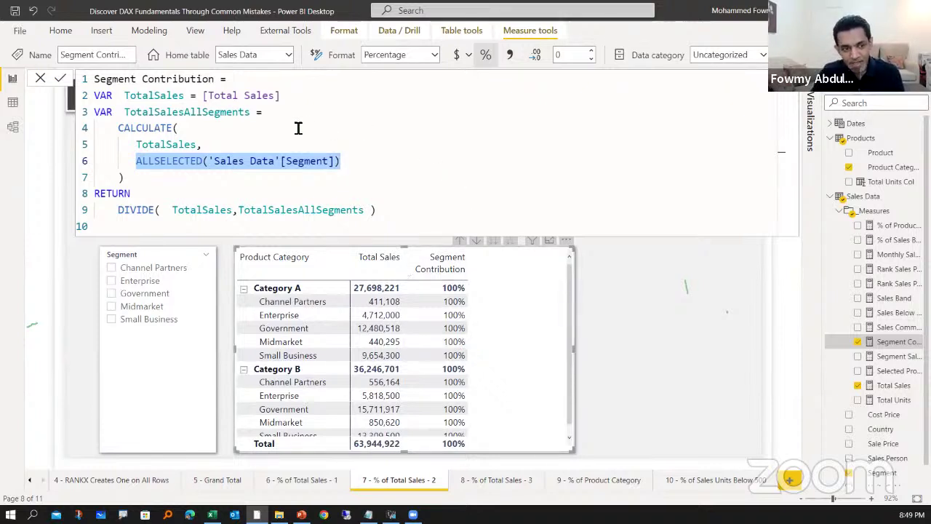
Step: Select the TotalSales variable inside CALCULATE on line 5 for replacement
left_click(160, 98)
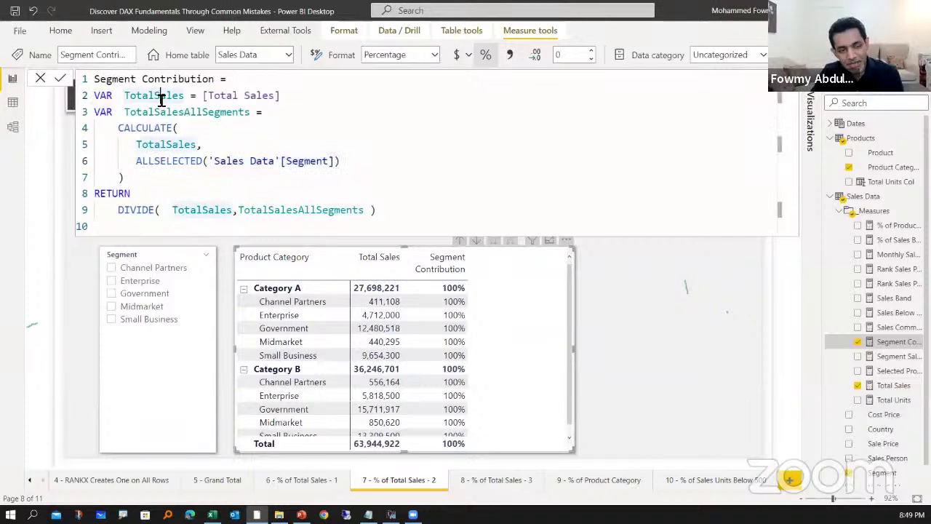
left_click(197, 97)
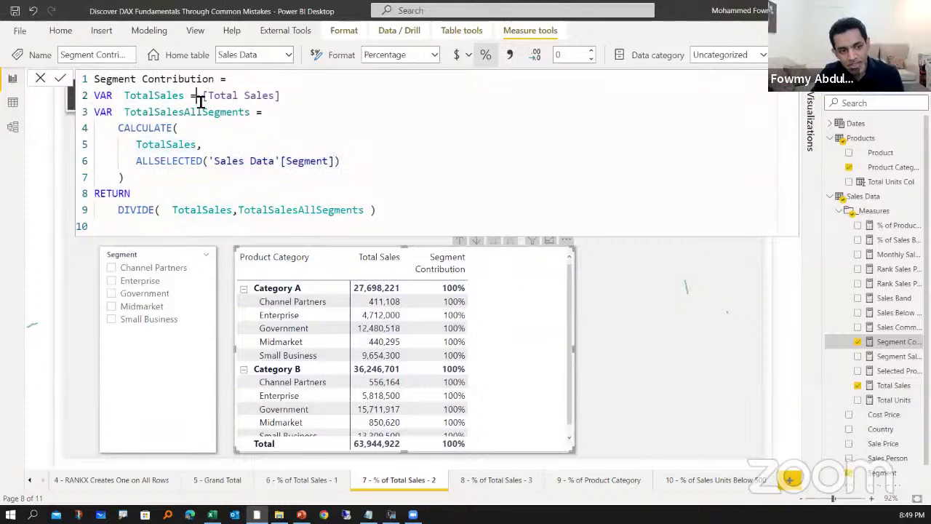
left_click_drag(282, 96, 204, 96)
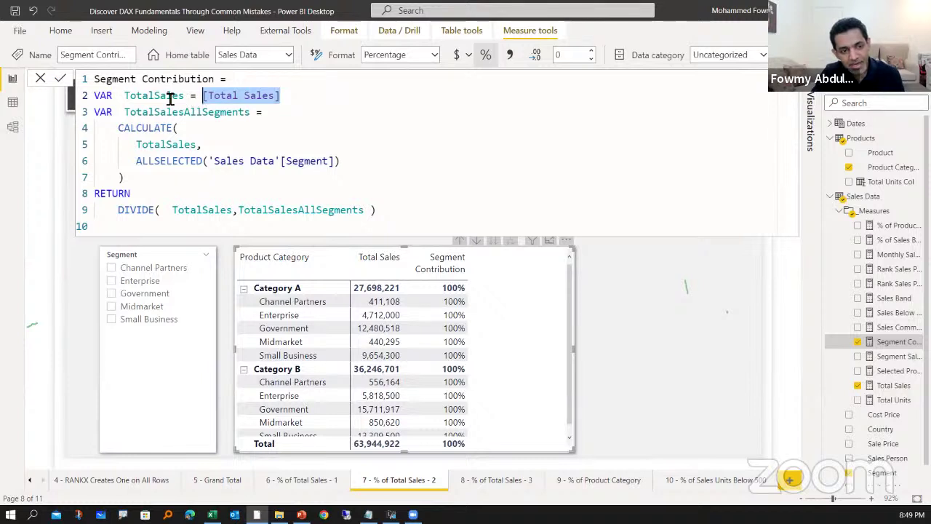
left_click_drag(186, 97, 124, 98)
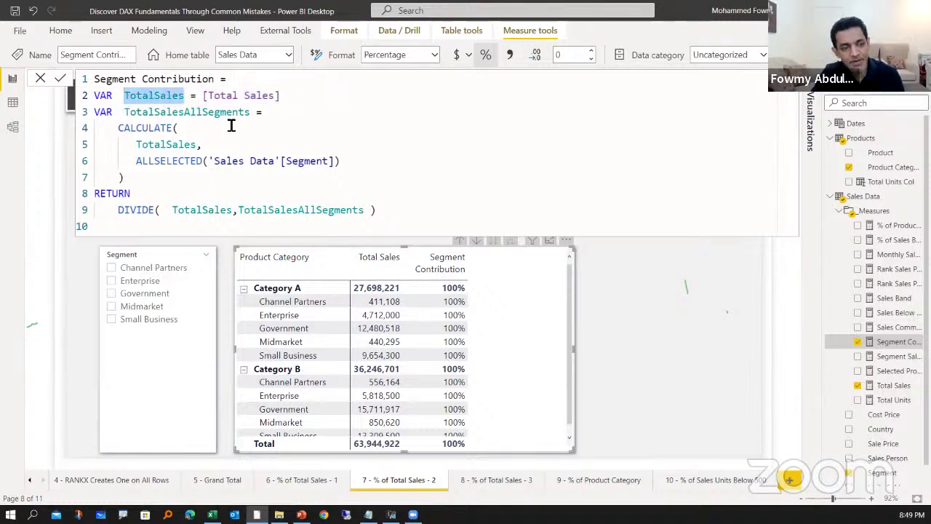
double_click(169, 146)
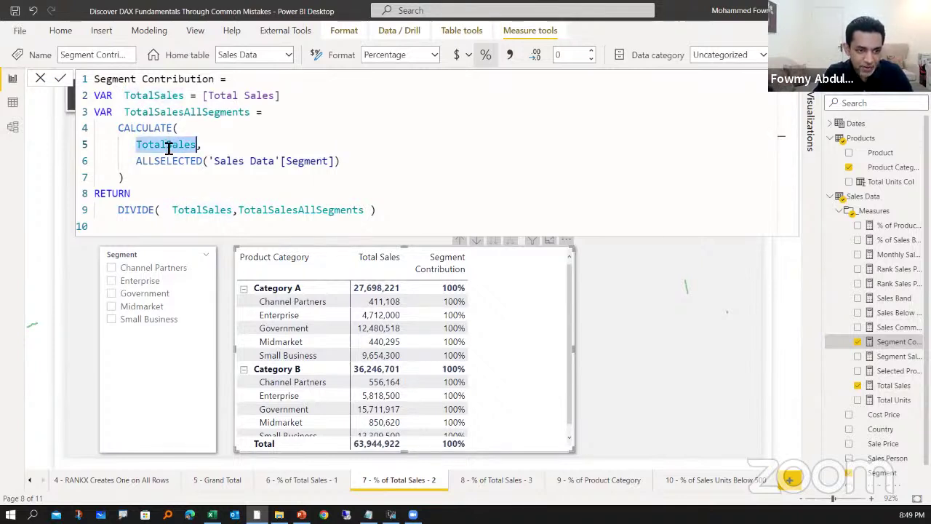
left_click(211, 150)
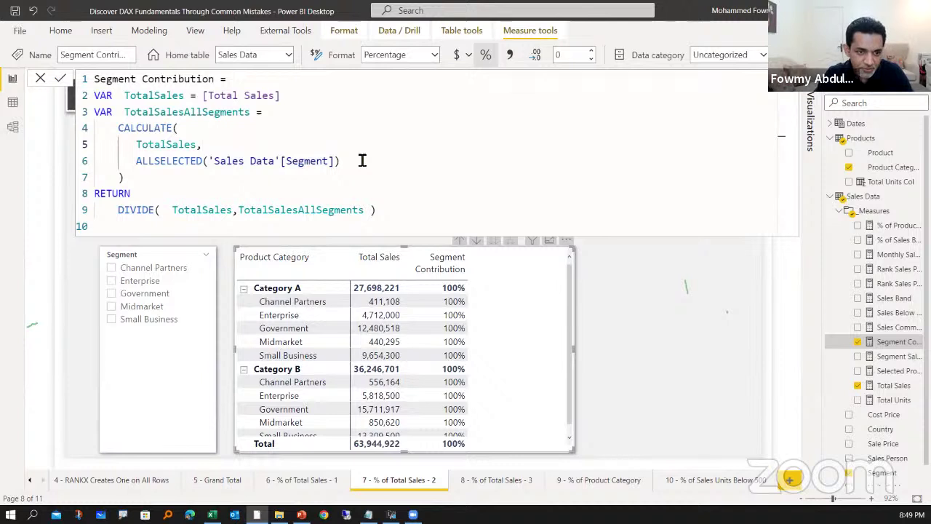
left_click_drag(133, 149, 199, 148)
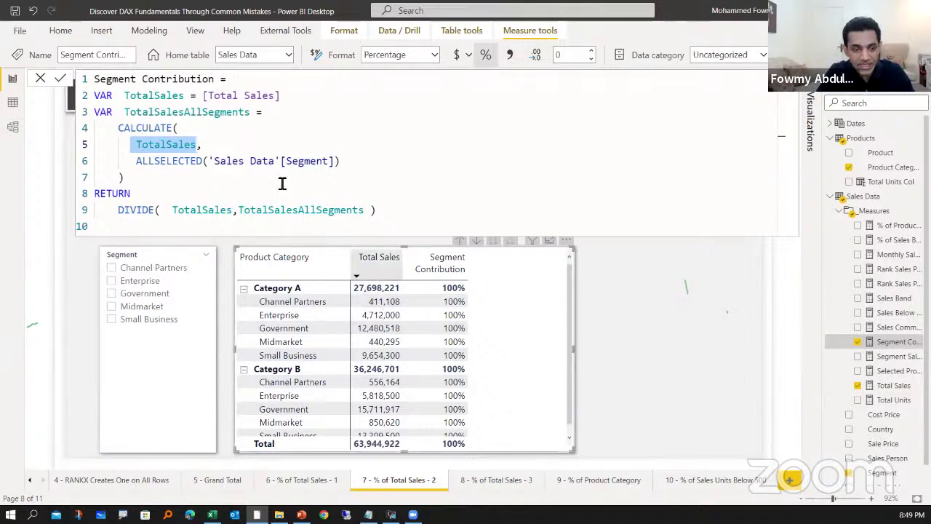
Step: Type 411,108 as CALCULATE's first argument, then select and delete it again
type("411")
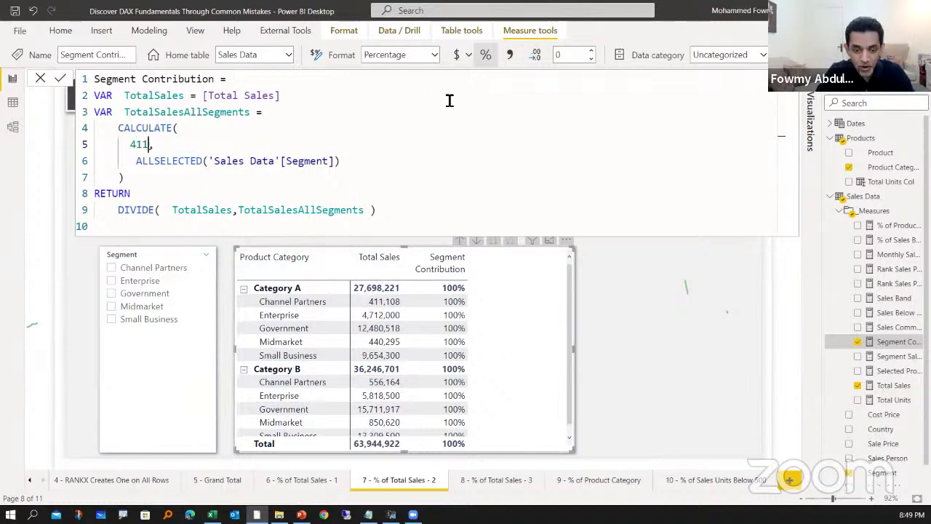
type(",108,")
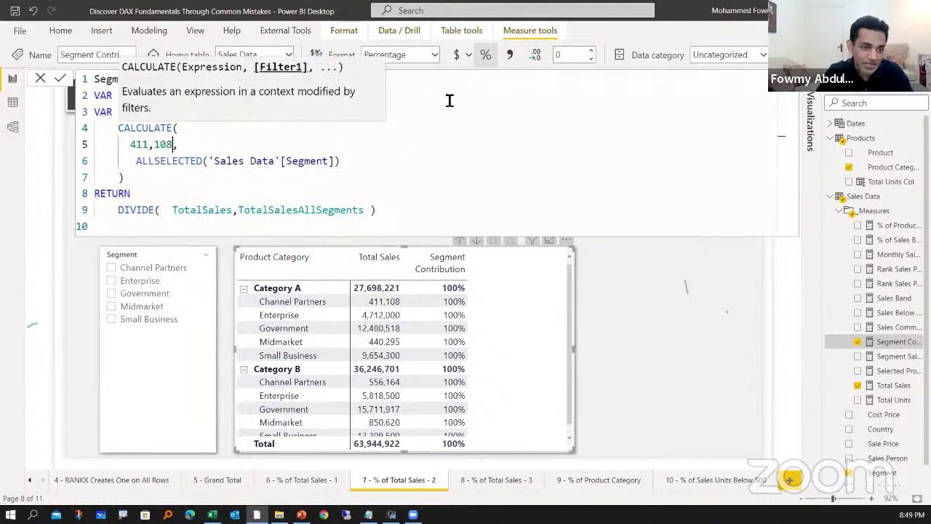
left_click(263, 180)
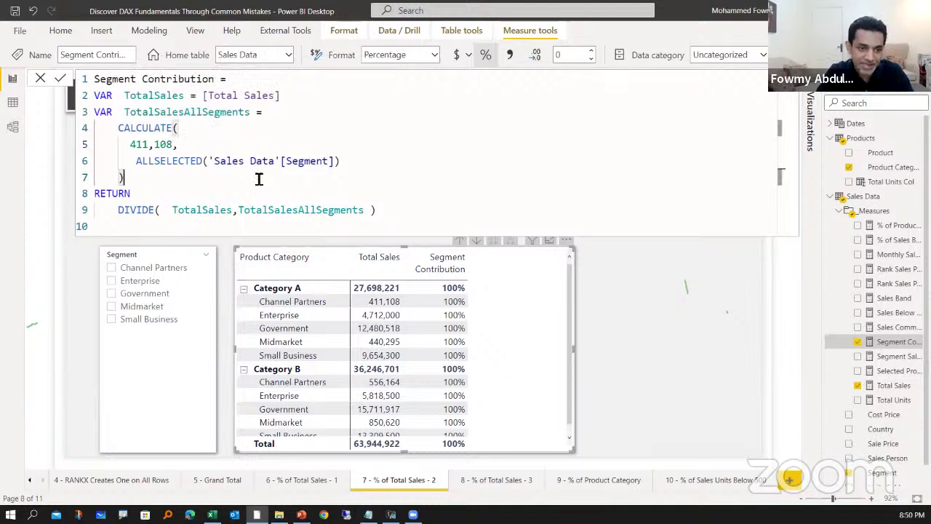
left_click_drag(130, 144, 173, 145)
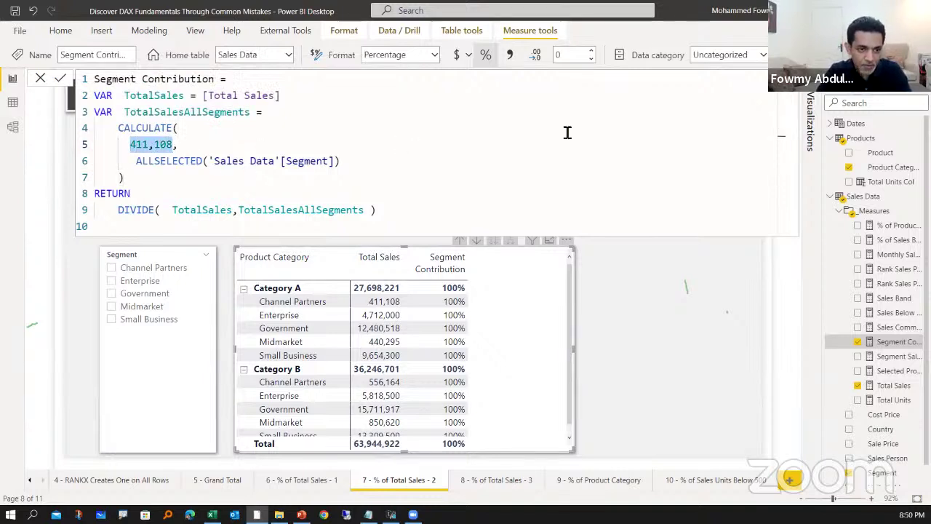
key("BackSpace")
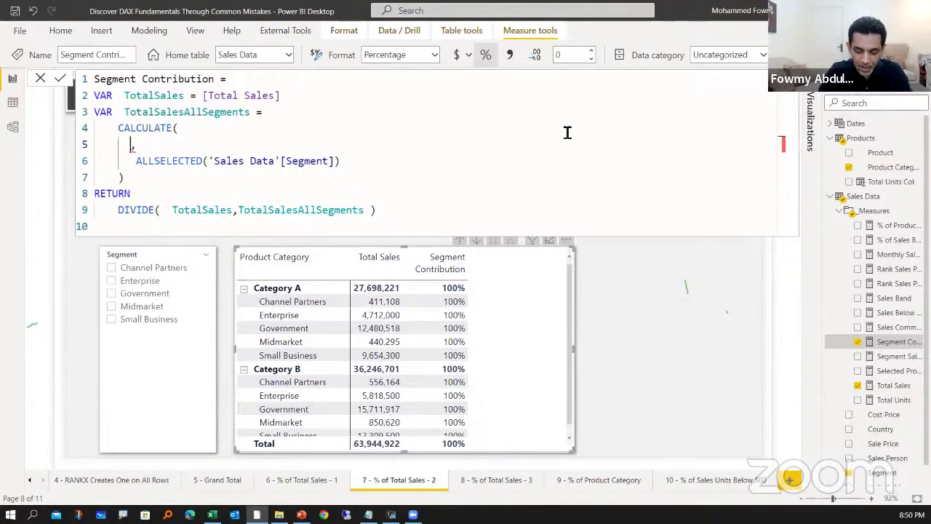
Step: Insert [Total Sales] as CALCULATE's first argument in Segment Contribution and commit it
type("[TOTa")
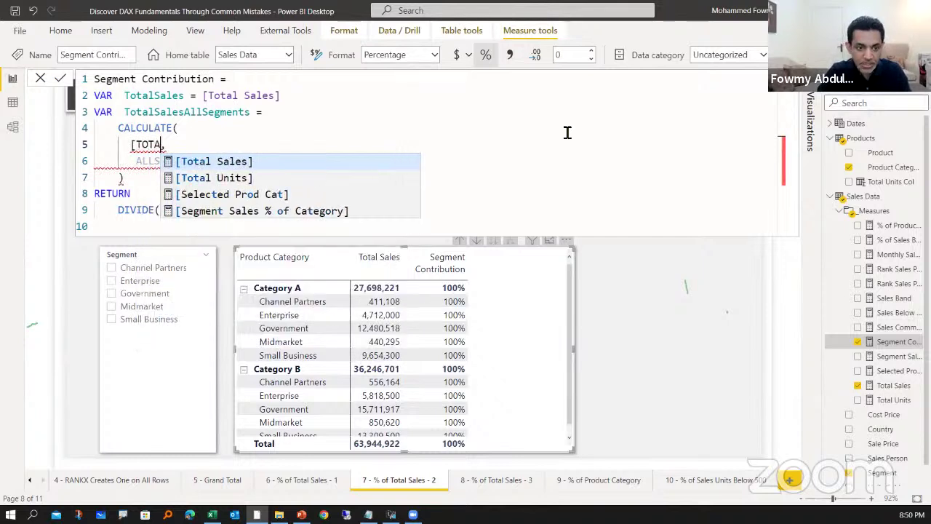
key("Tab")
key("Down")
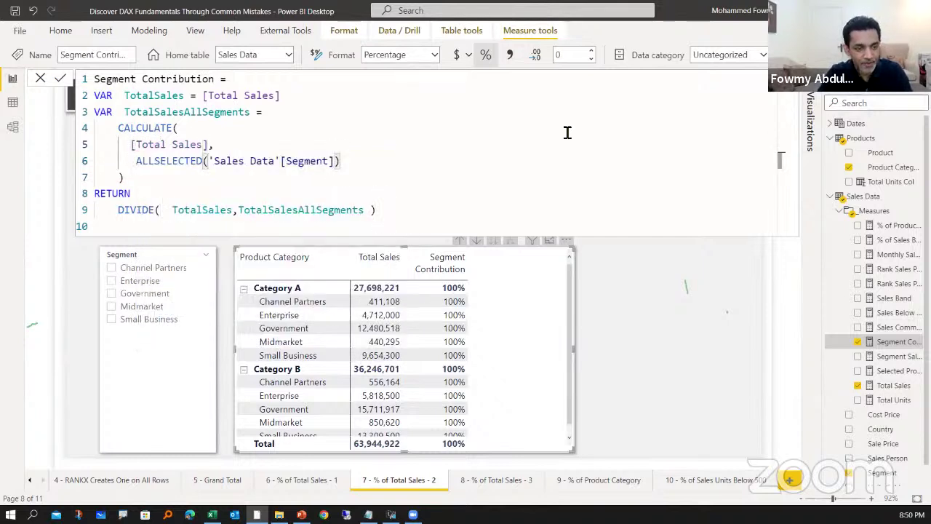
left_click(61, 79)
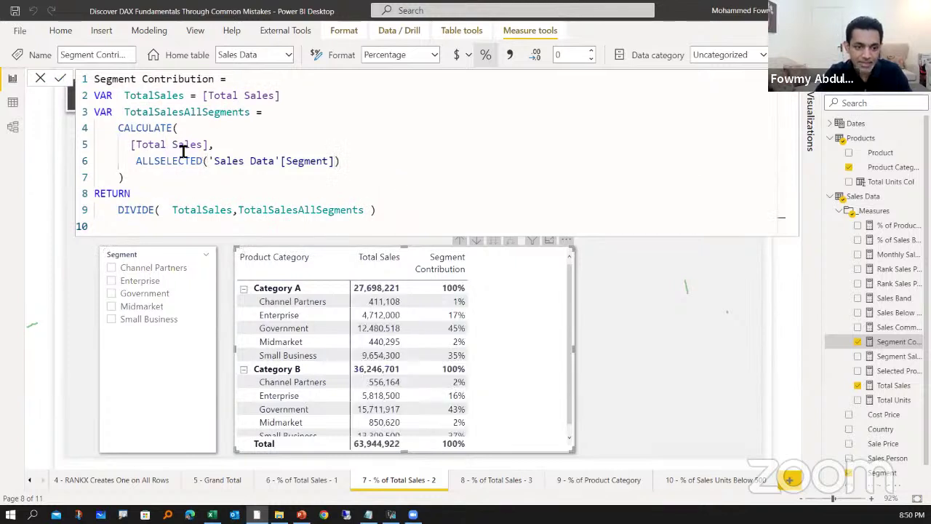
Step: Add the comma after [Total Sales], remove the extra ALLSELECTED indent, commit, and open page 8
left_click_drag(132, 148, 209, 147)
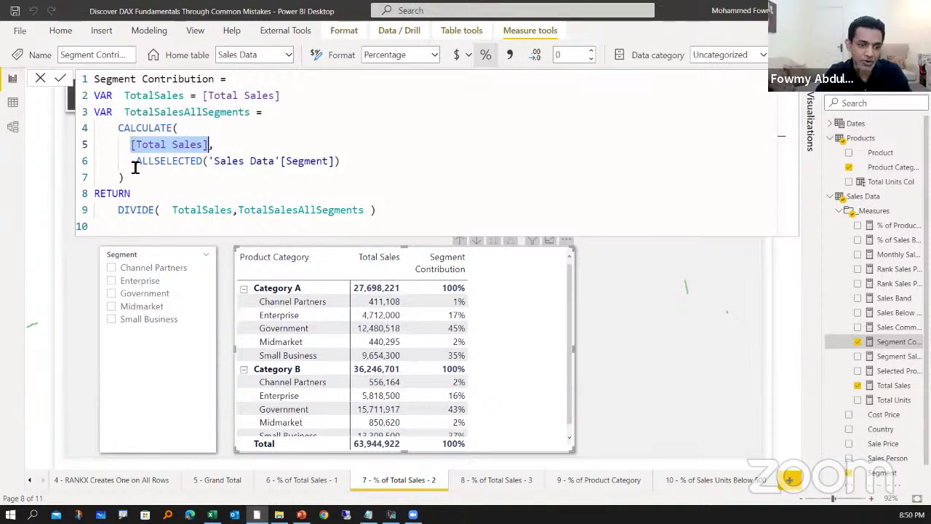
key("Right")
type(",")
key("Delete")
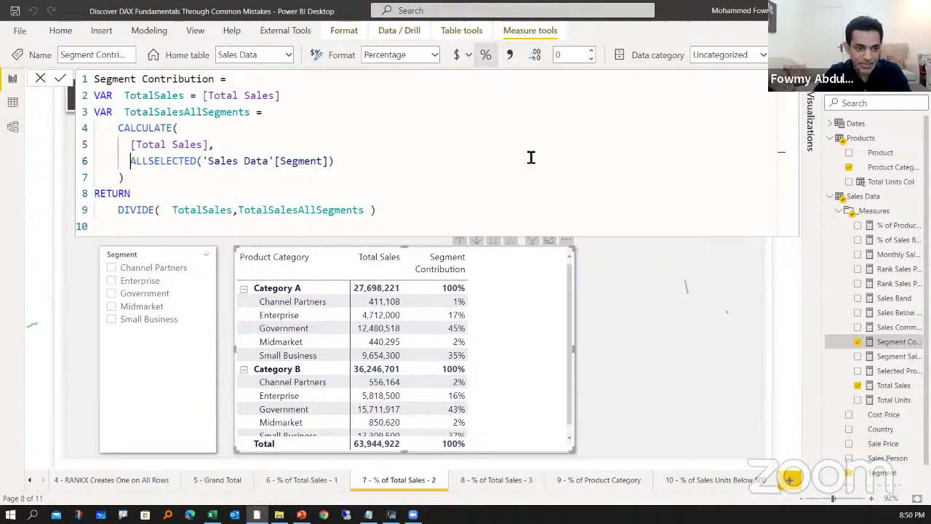
key("Down")
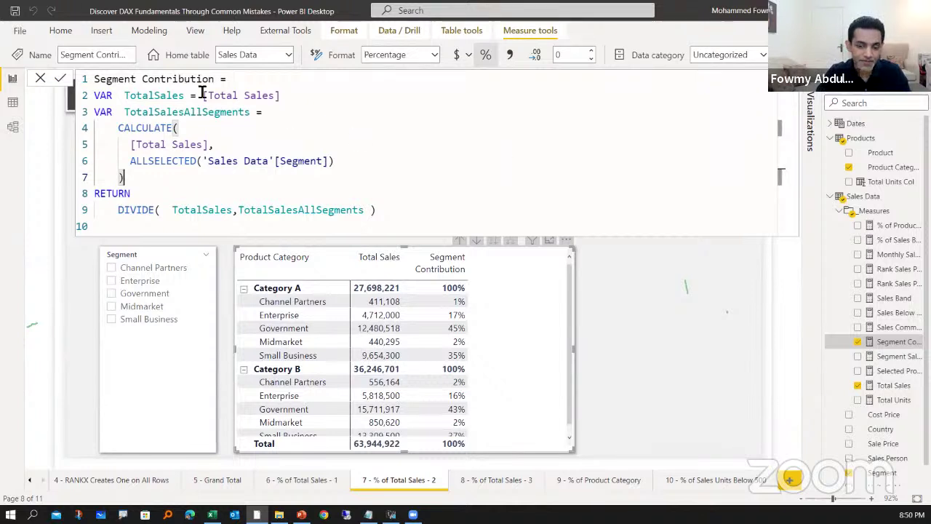
left_click(63, 80)
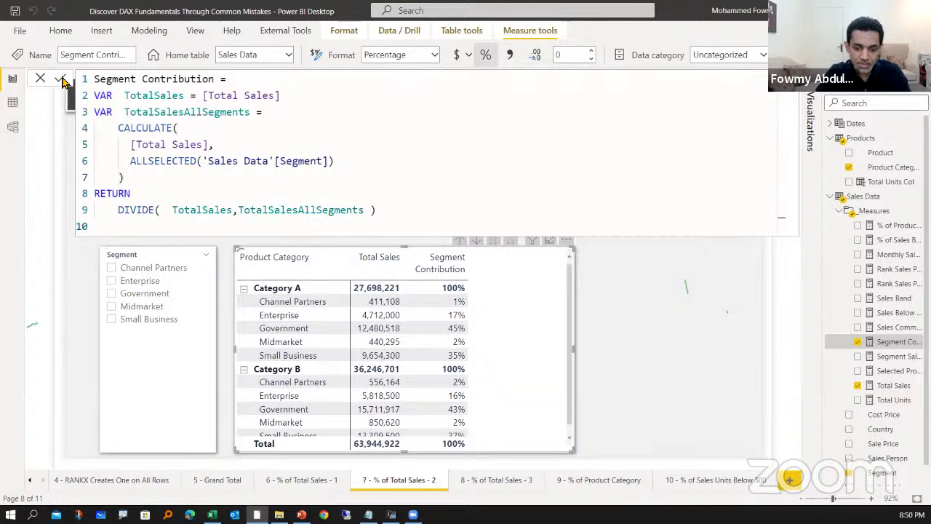
left_click(488, 485)
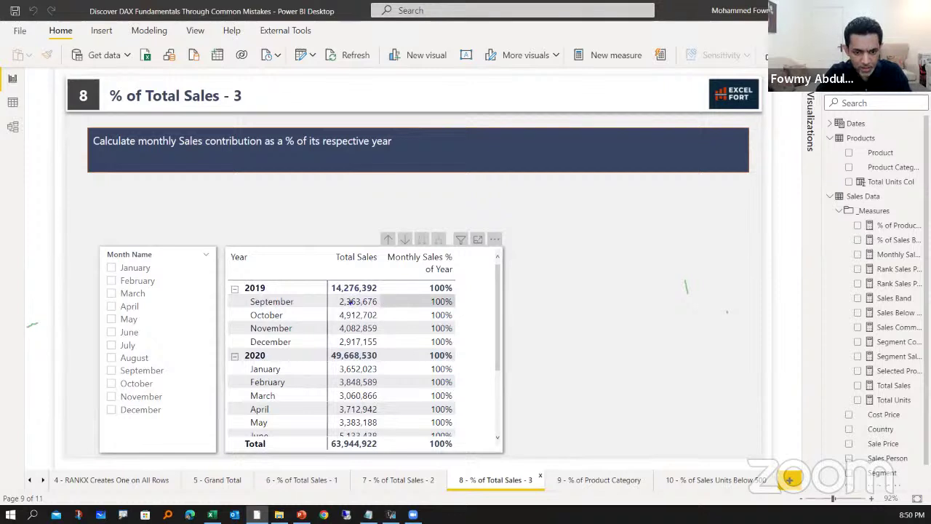
mouse_move(333, 297)
left_mouse_down()
mouse_move(343, 308)
mouse_move(386, 307)
left_mouse_up()
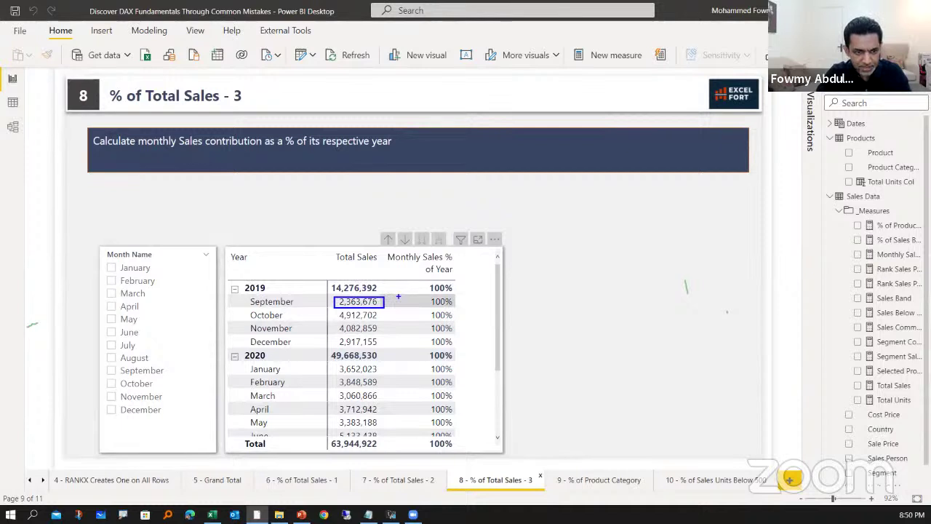
mouse_move(398, 296)
left_mouse_down()
mouse_move(384, 311)
mouse_move(427, 309)
left_mouse_up()
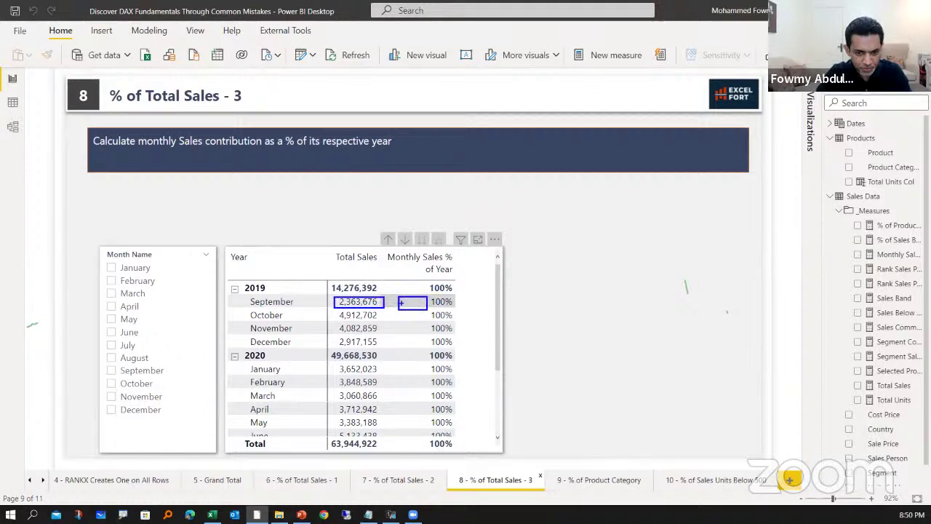
left_click_drag(386, 287, 409, 293)
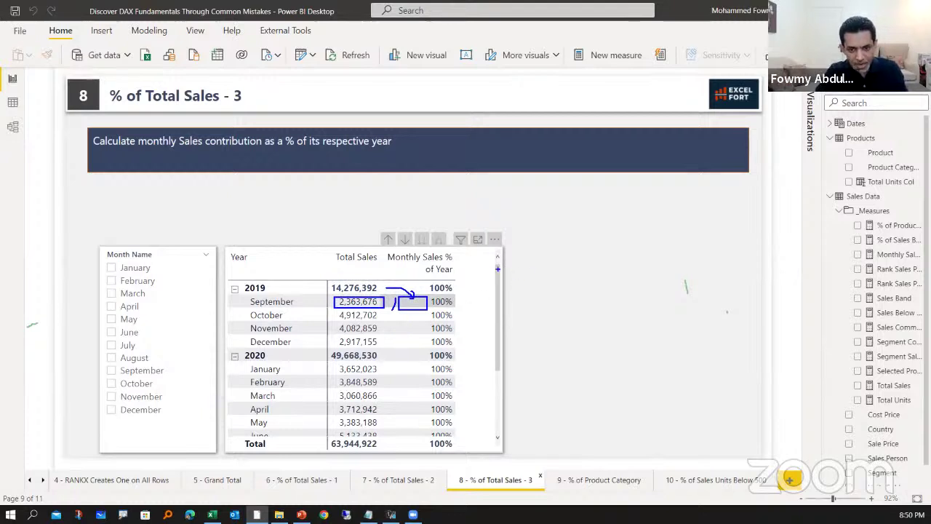
left_click(383, 302)
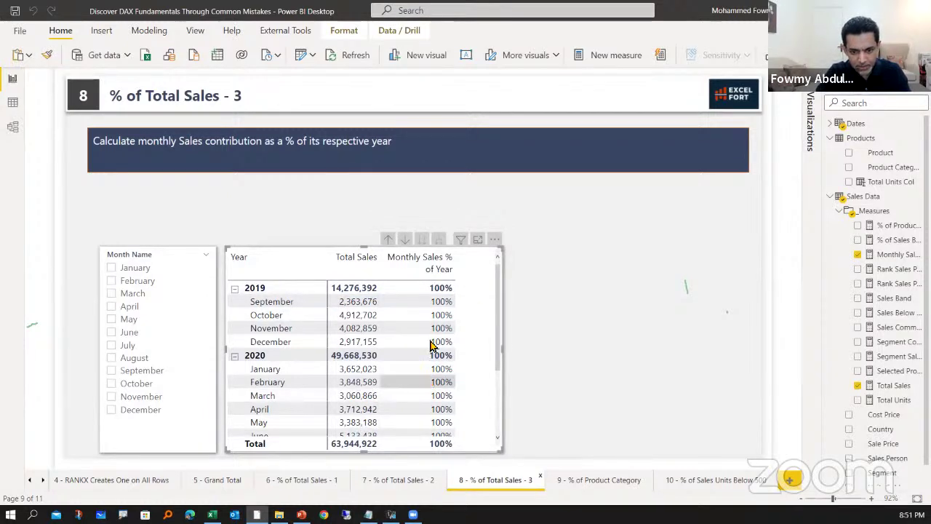
left_click(120, 285)
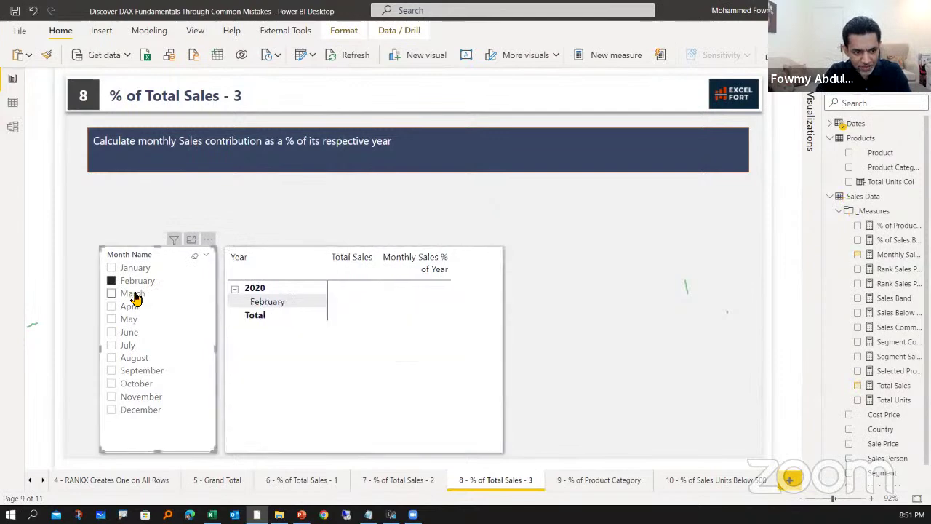
left_click(127, 309)
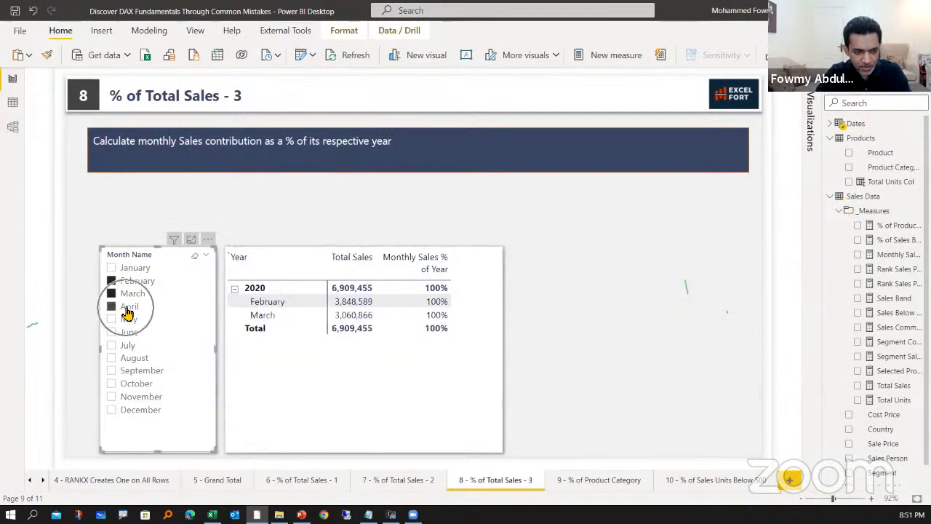
left_click(127, 311)
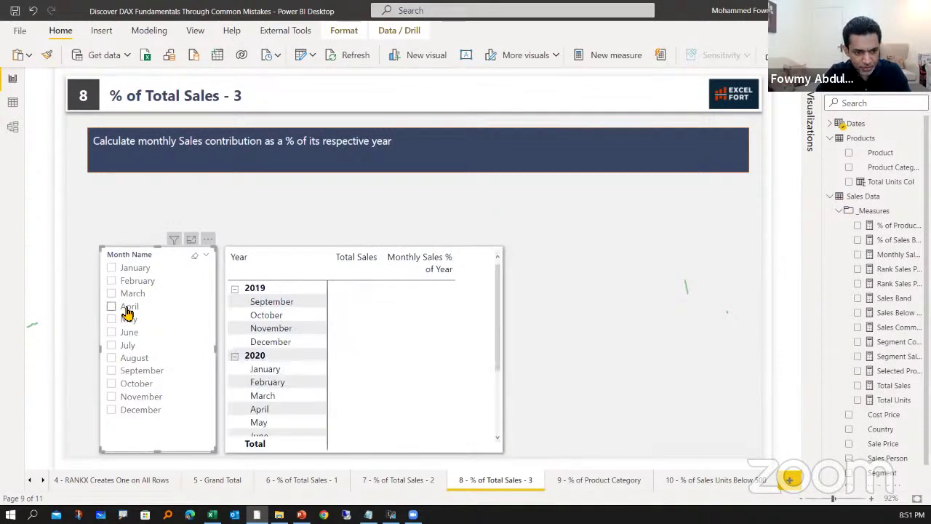
left_click(500, 278)
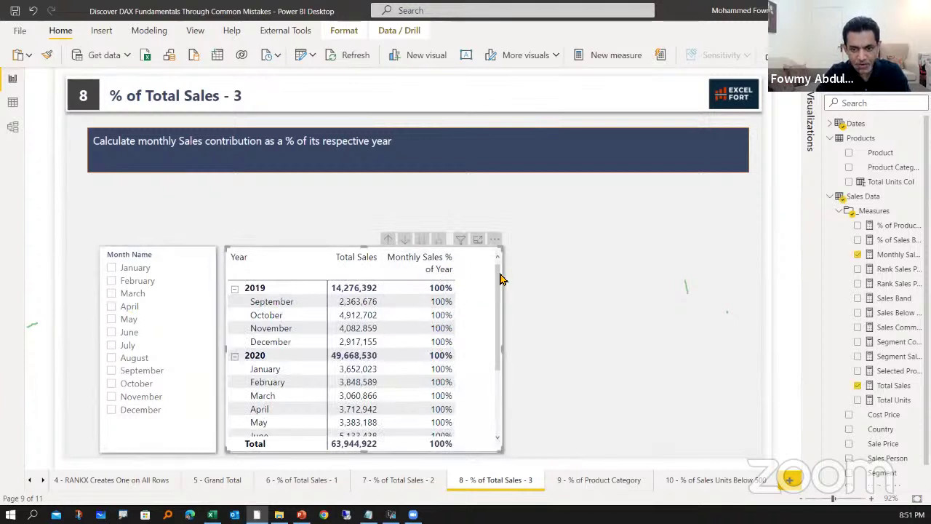
Step: Review the Monthly Sales % of Year formula's [Total Sales], ALLSELECTED and DIVIDE parts, then close it
left_click(900, 256)
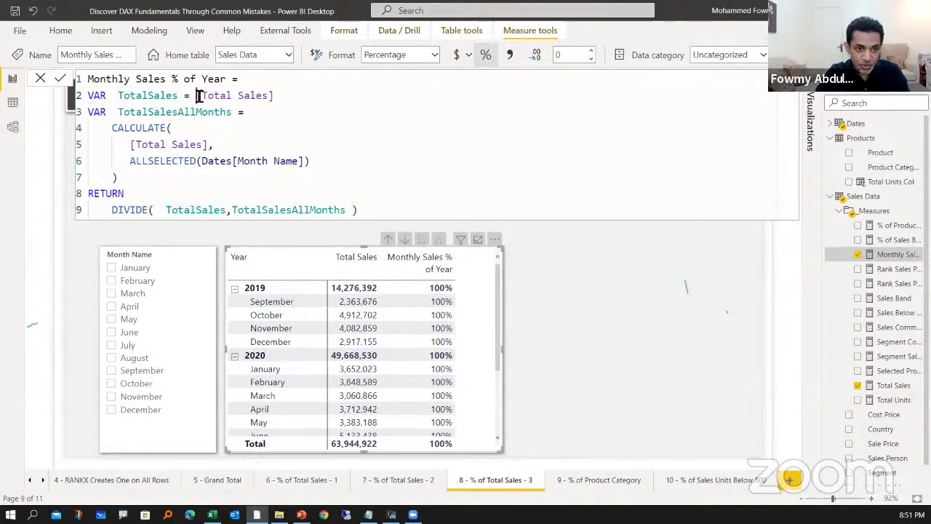
left_click_drag(198, 96, 284, 95)
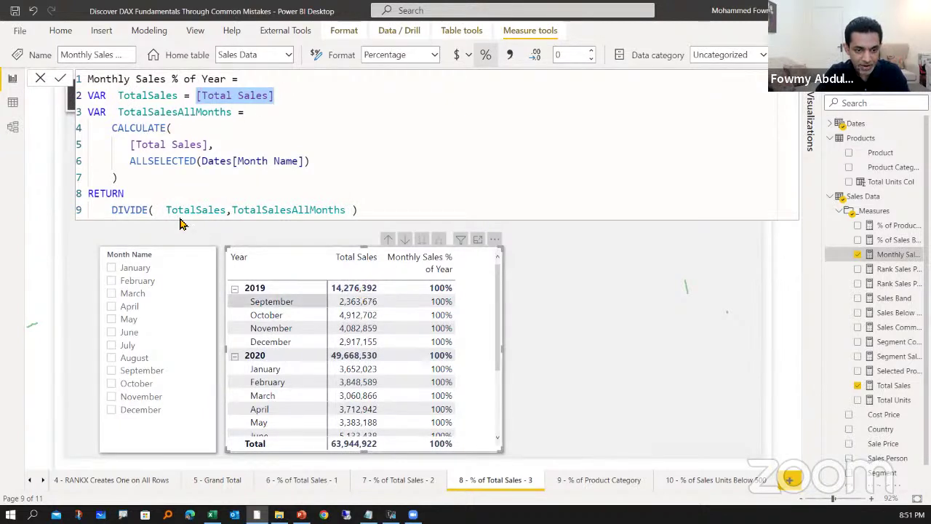
left_click(332, 162)
left_click_drag(311, 161, 129, 161)
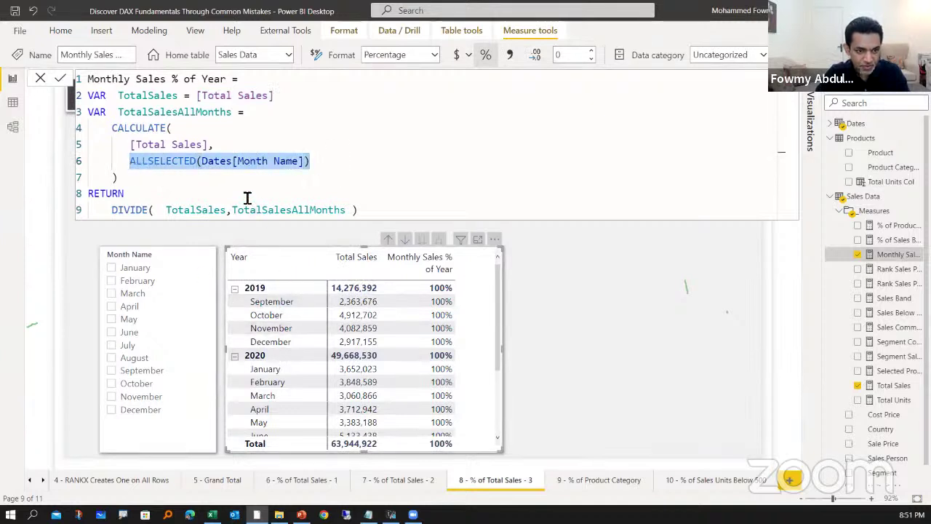
left_click_drag(129, 144, 215, 147)
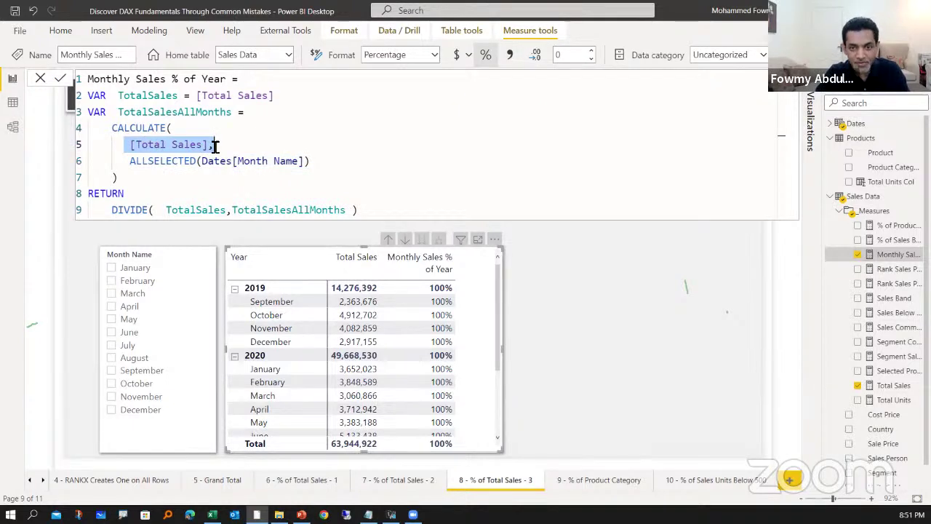
left_click(387, 213)
left_click_drag(387, 213, 136, 211)
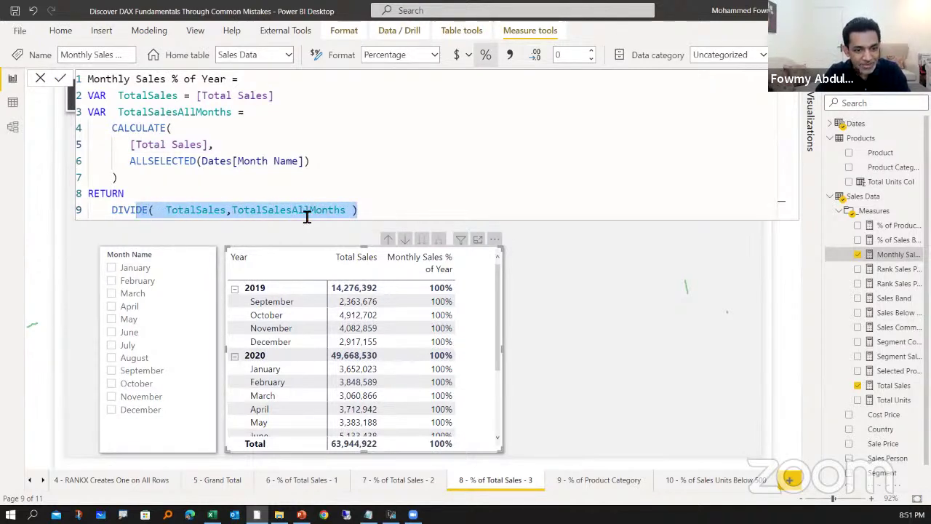
left_click(423, 209)
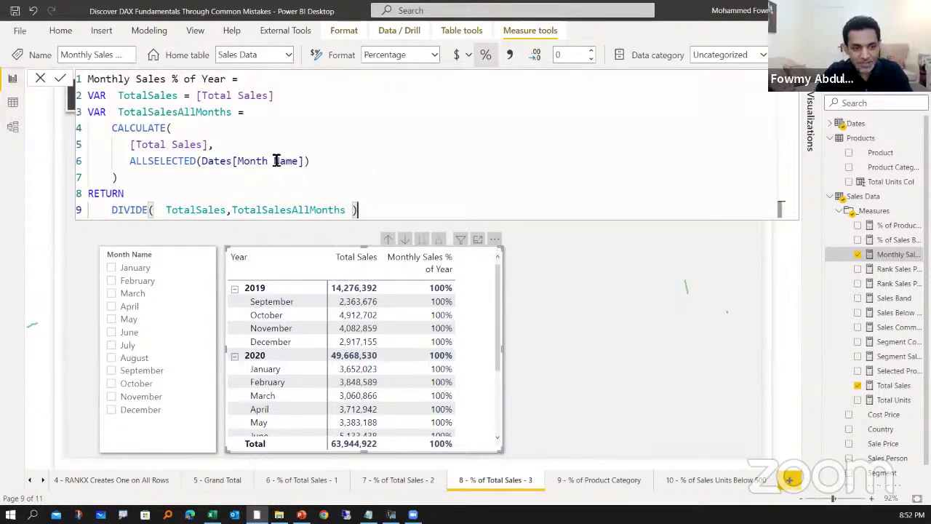
left_click_drag(302, 160, 238, 160)
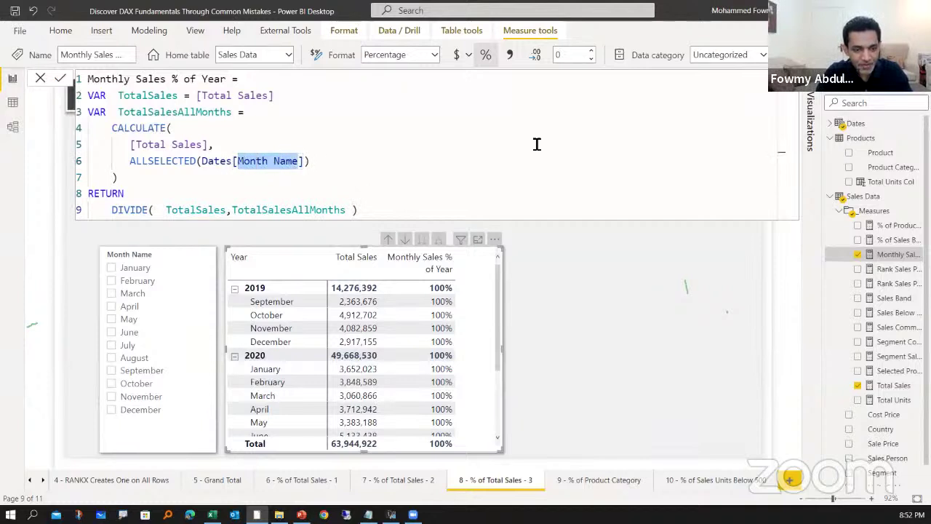
left_click(544, 273)
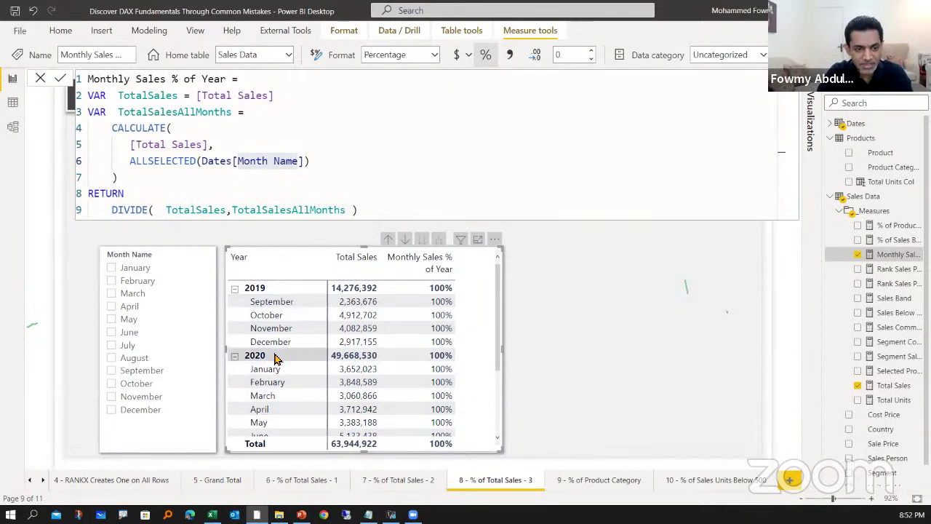
left_click(638, 264)
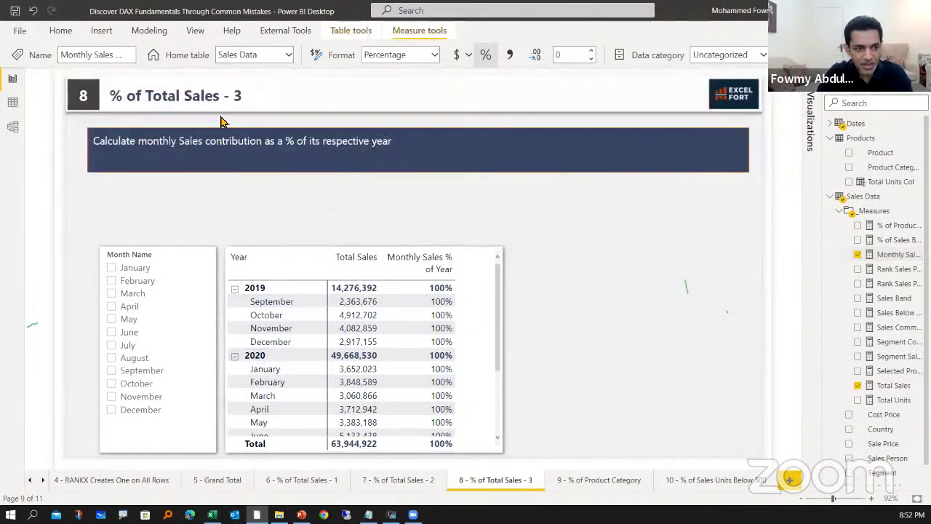
left_click(12, 102)
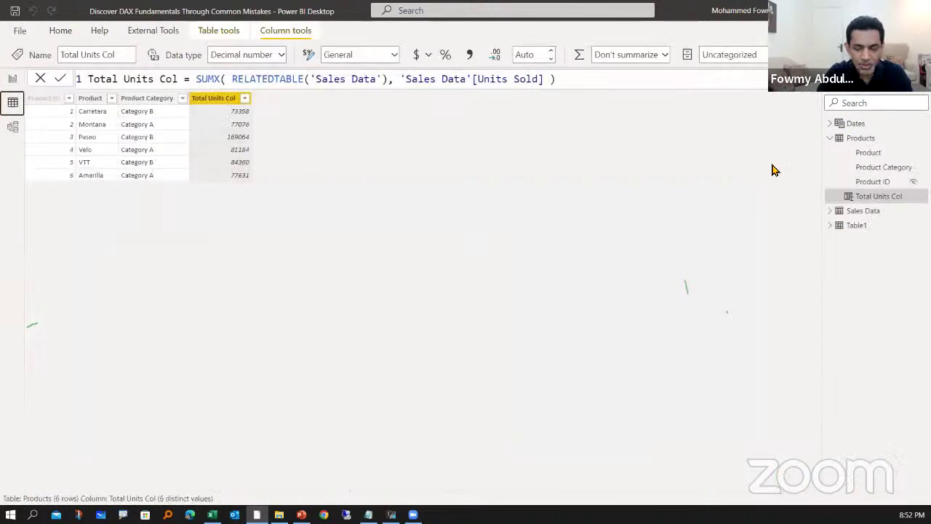
left_click(852, 123)
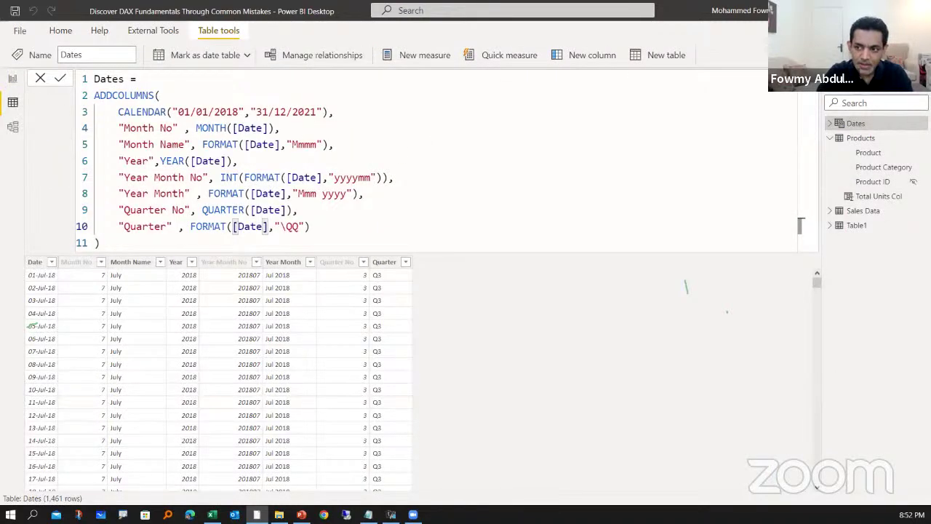
left_click(800, 226)
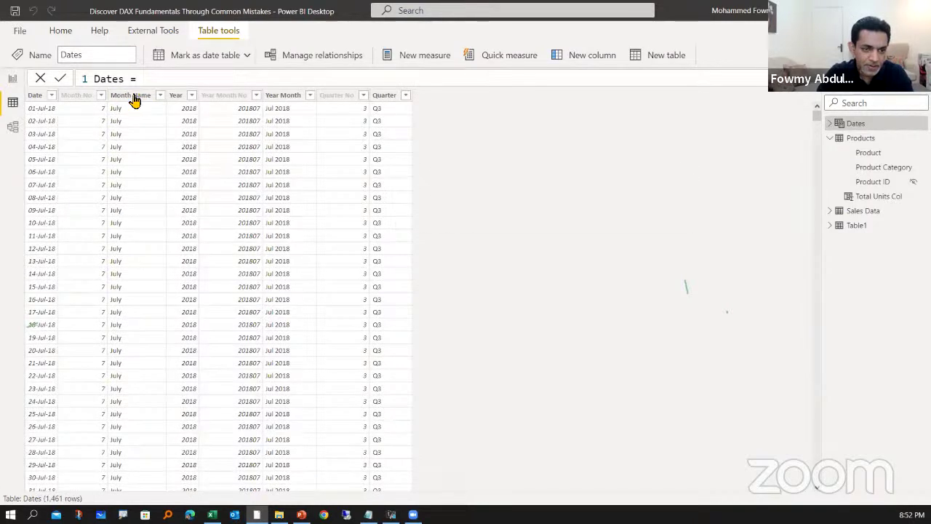
left_click(135, 99)
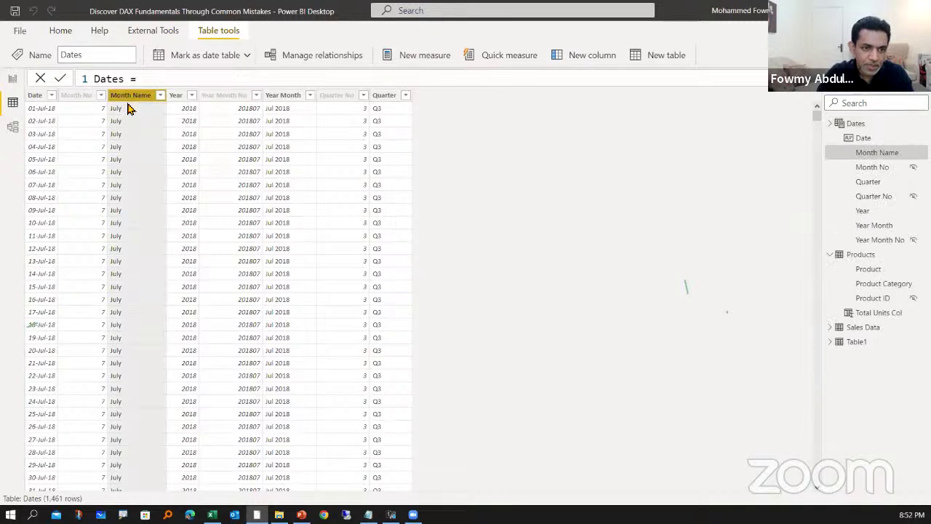
left_click(807, 54)
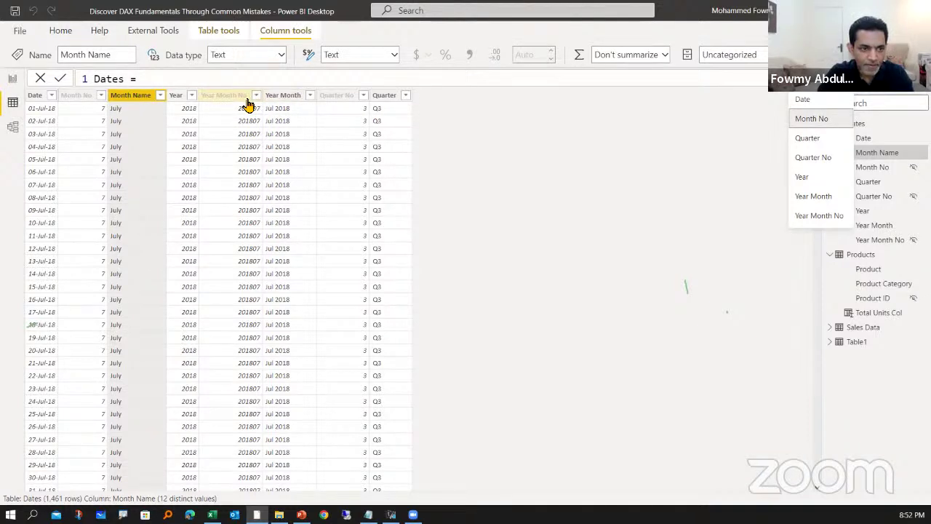
left_click(64, 99)
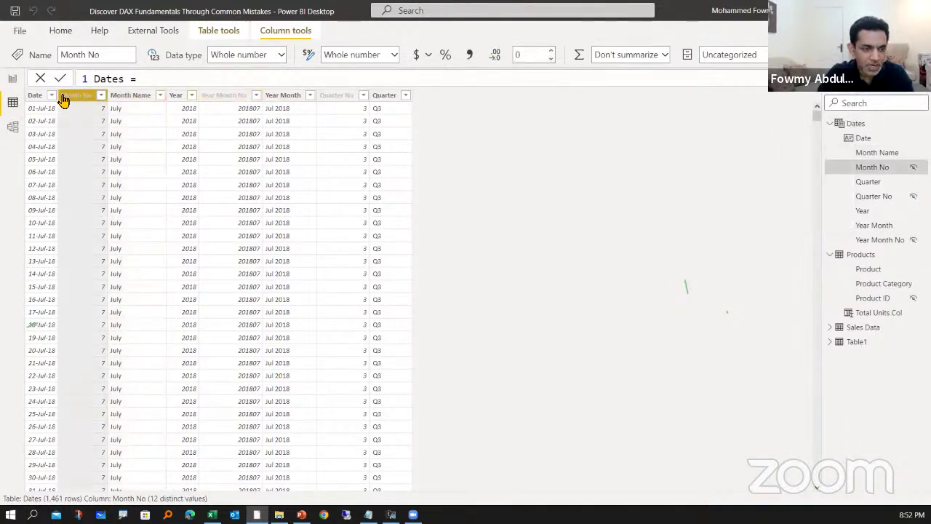
left_click(127, 100)
left_click(12, 79)
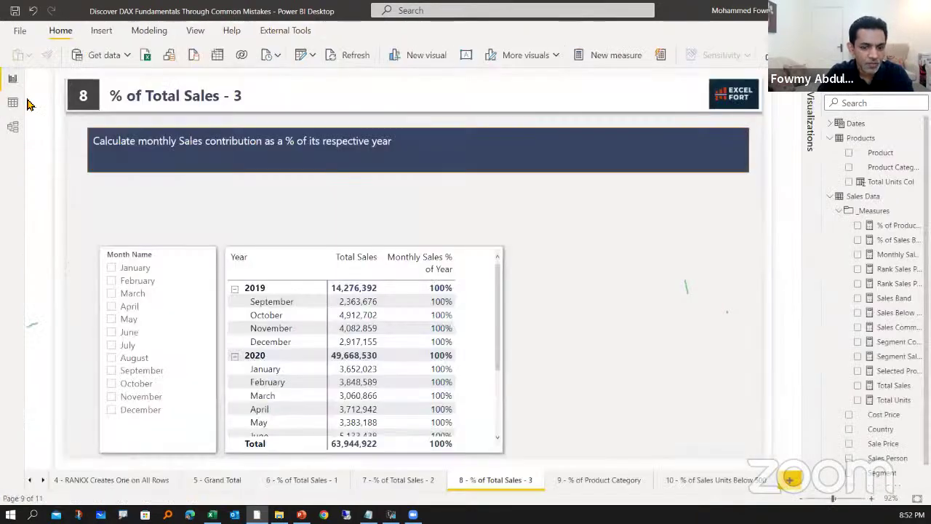
Step: Add Dates[Month No] next to Dates[Month Name] in the measure's ALLSELECTED and commit
left_click(482, 309)
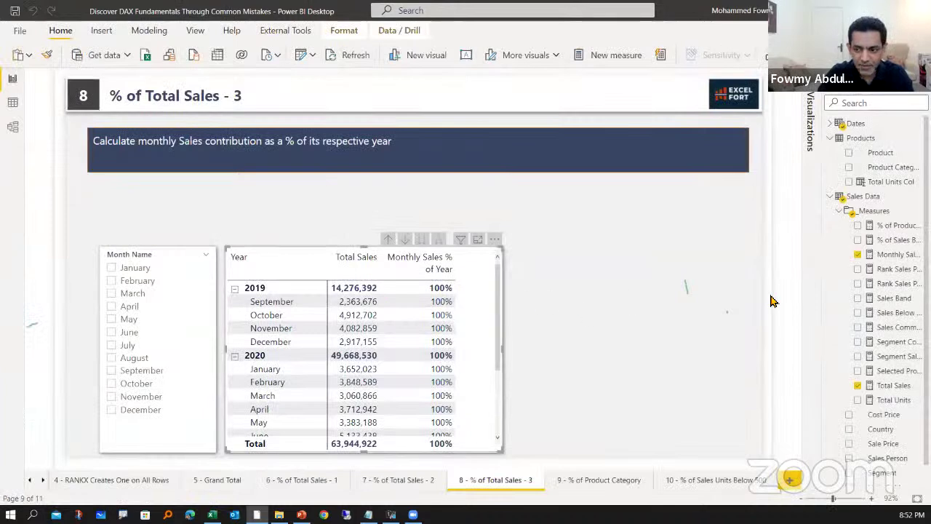
left_click(896, 254)
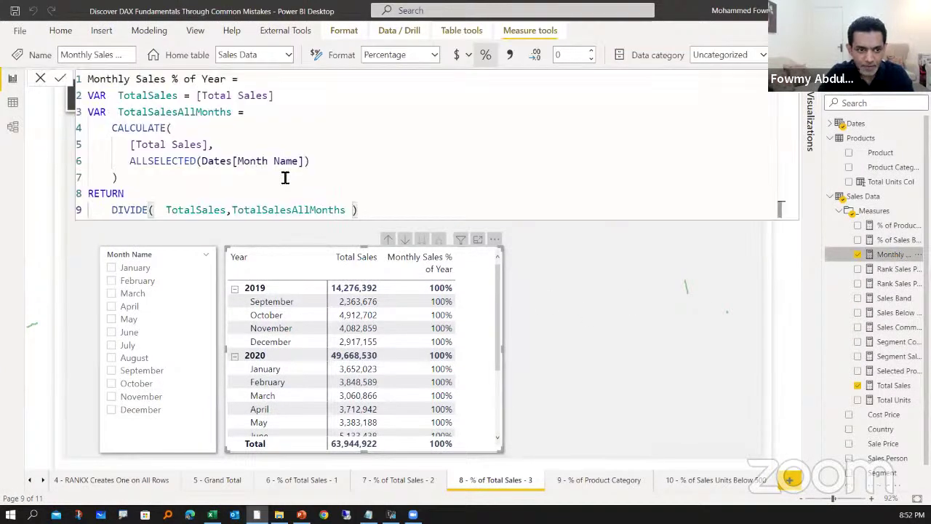
left_click_drag(201, 161, 304, 162)
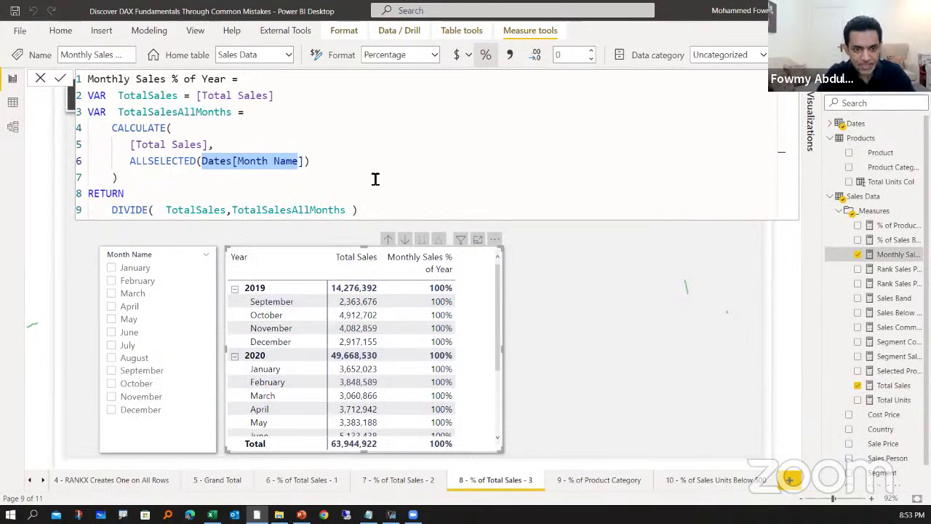
left_click(303, 161)
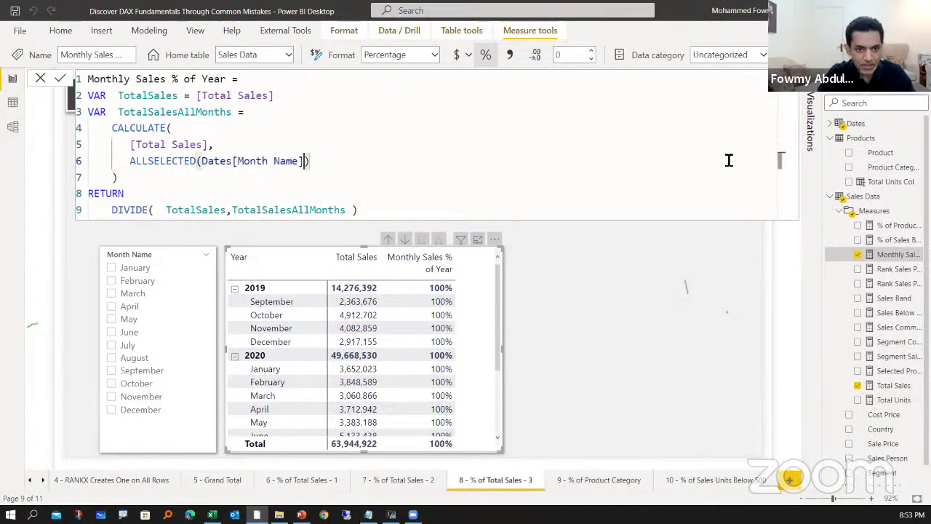
type(",")
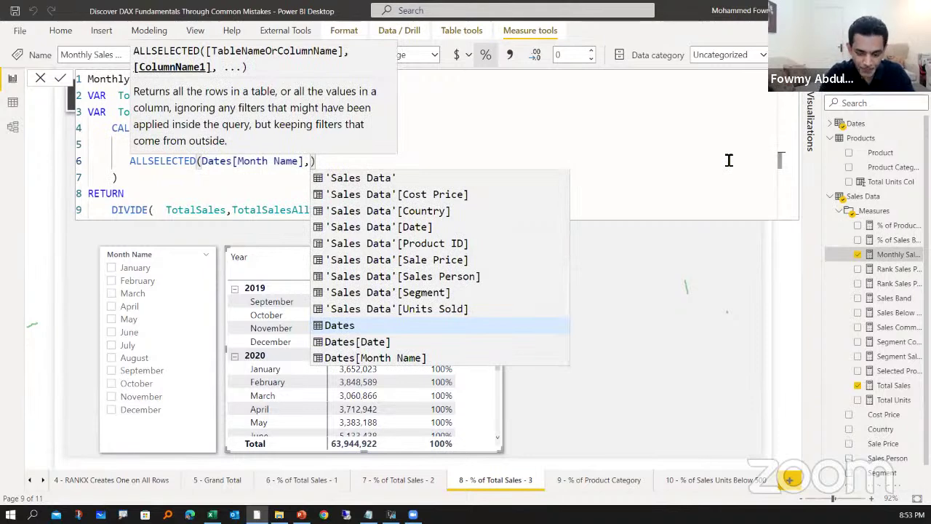
type("MONTH")
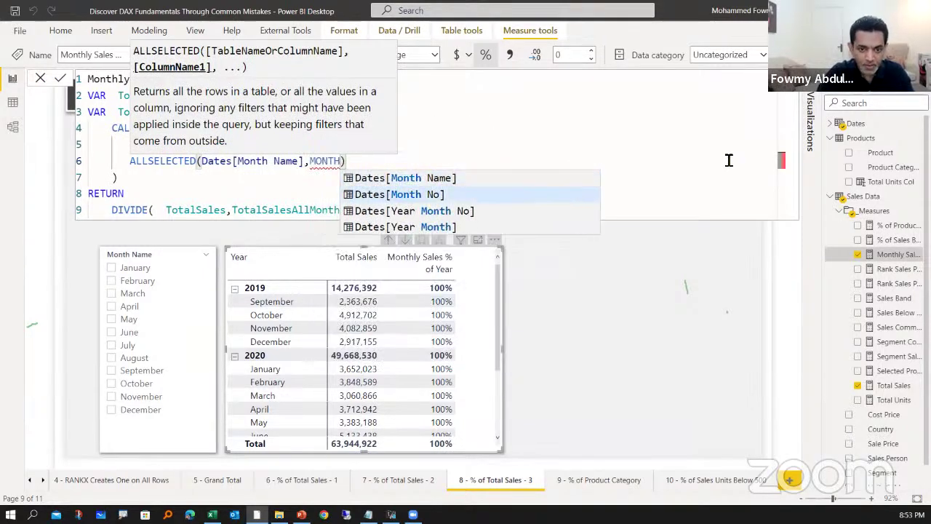
key("Tab")
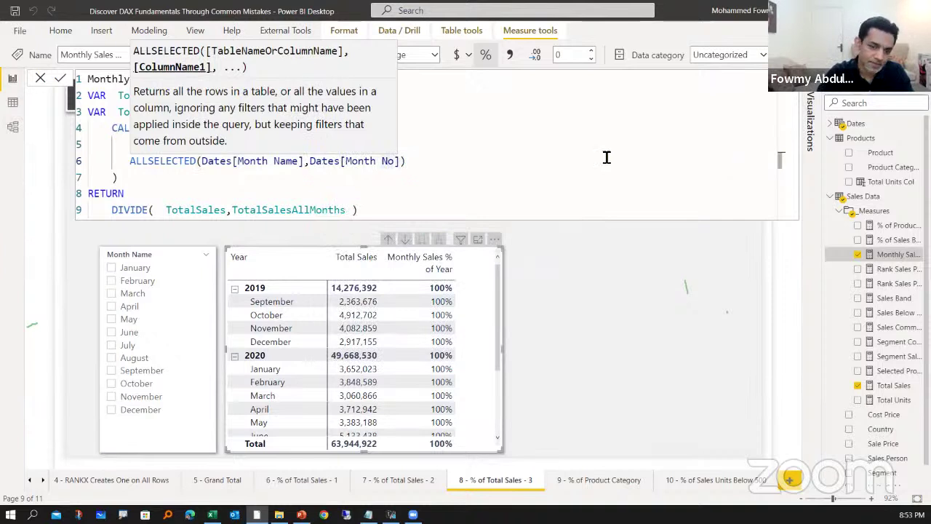
left_click(341, 210)
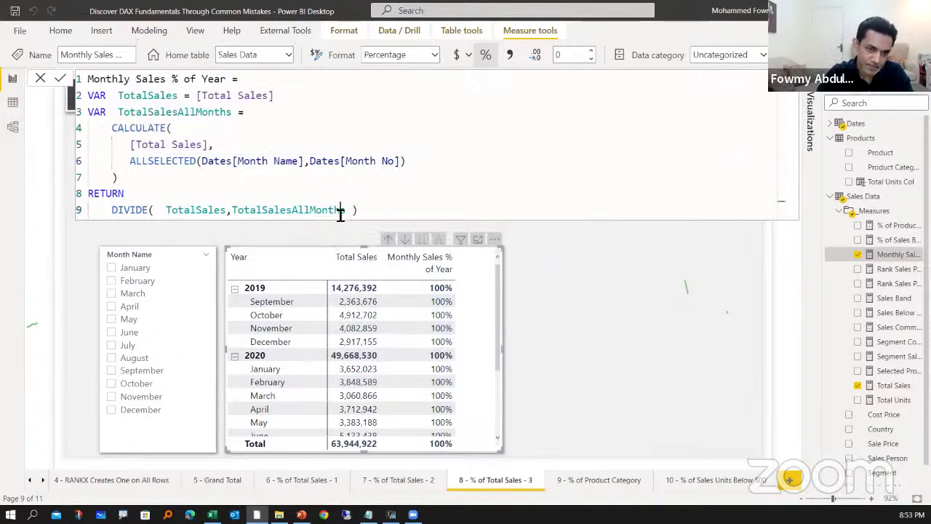
left_click(61, 80)
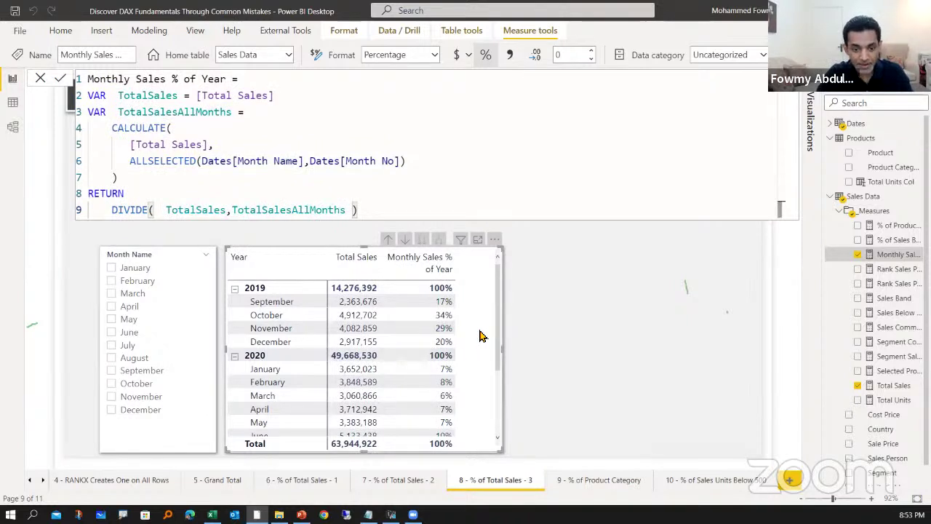
Step: Test the Month Name slicer with January and February, then clear the filter
left_click(130, 270)
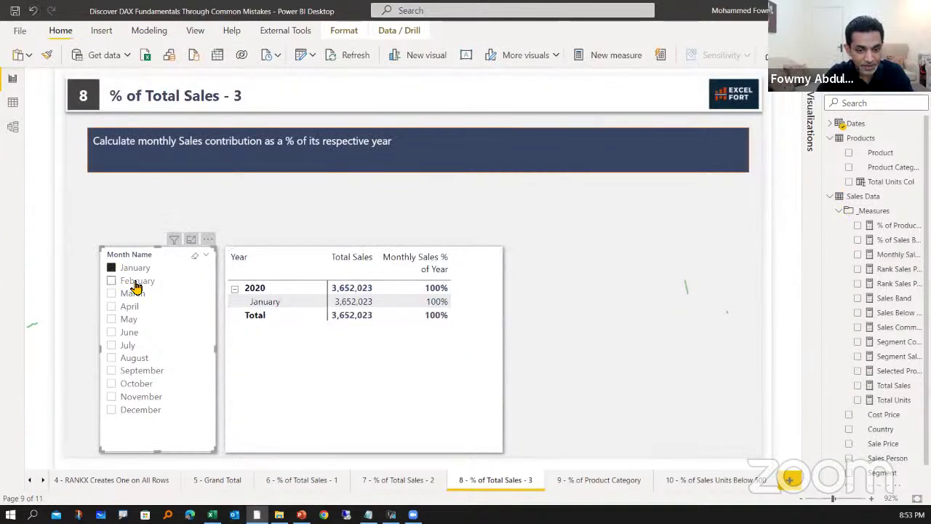
left_click(135, 282)
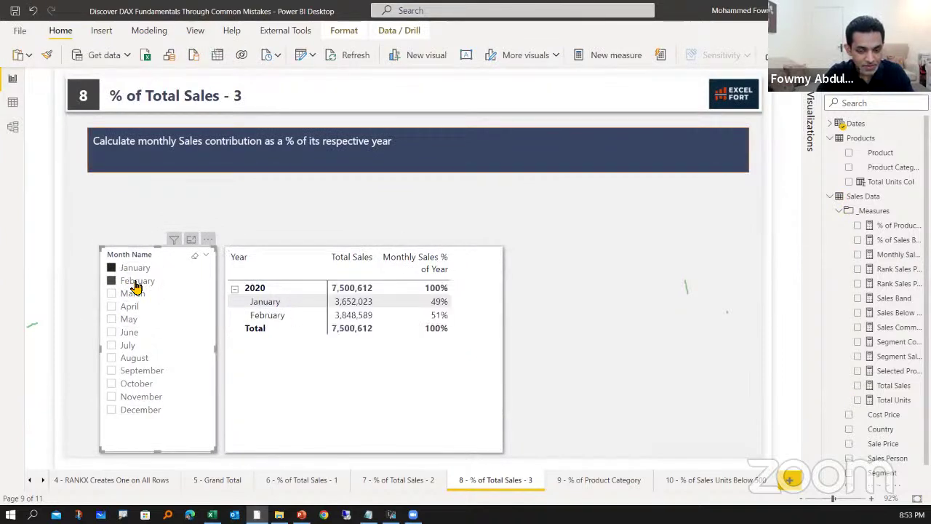
left_click(135, 284)
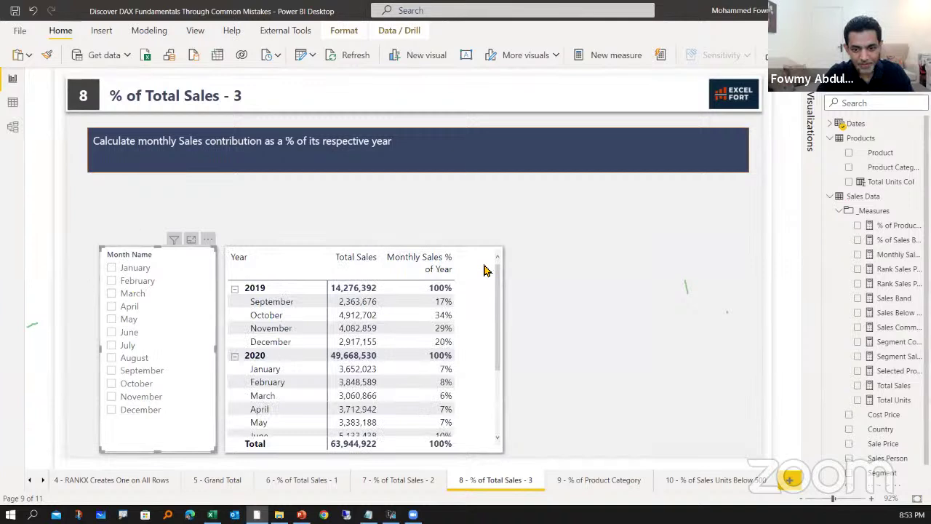
left_click(502, 296)
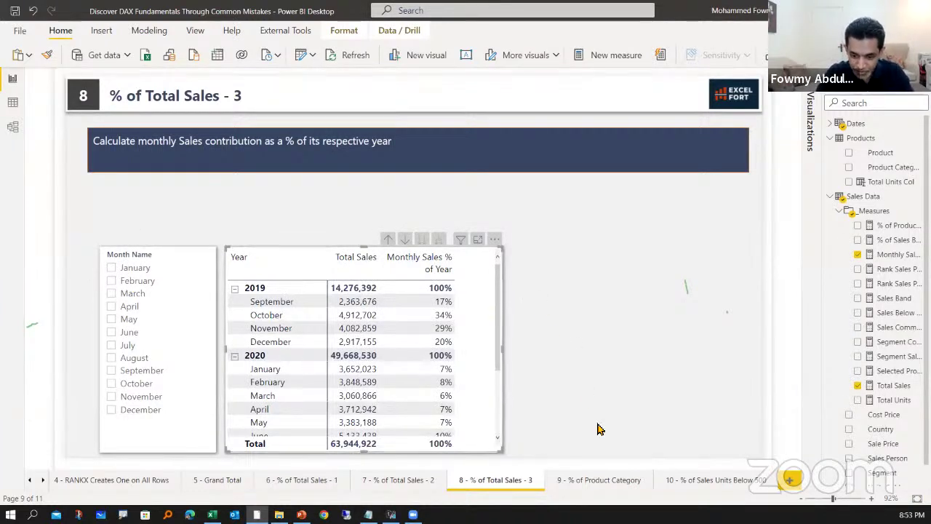
Step: Go to page 9, % of Product Category, select its table and mark Amarilla's 34.36% share
left_click(596, 482)
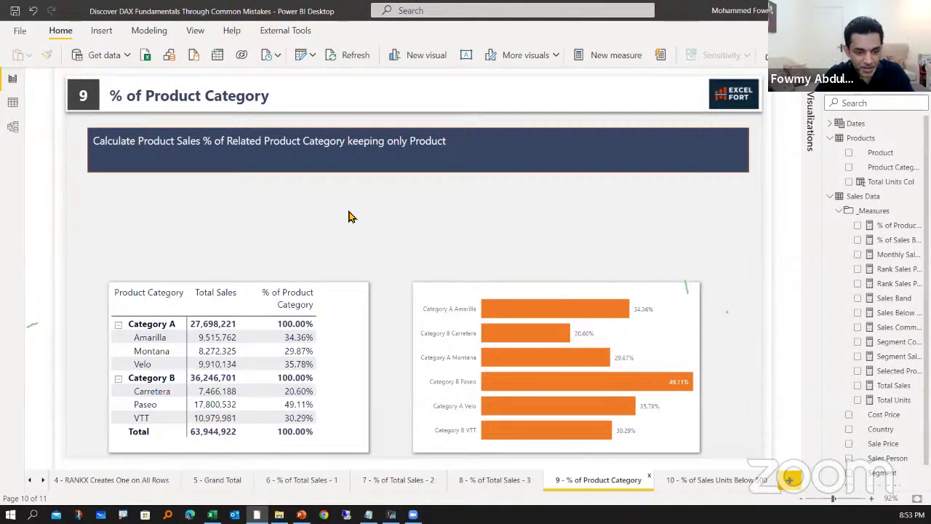
left_click(362, 323)
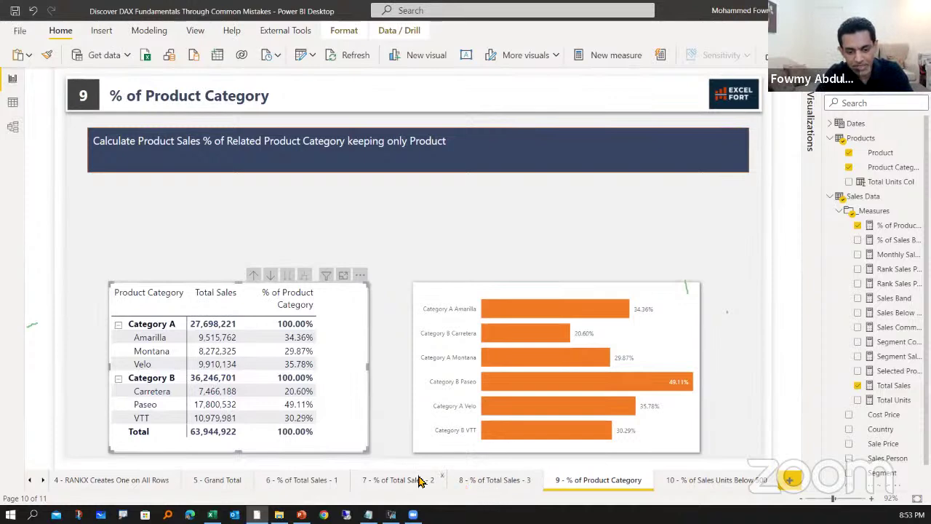
left_click(480, 486)
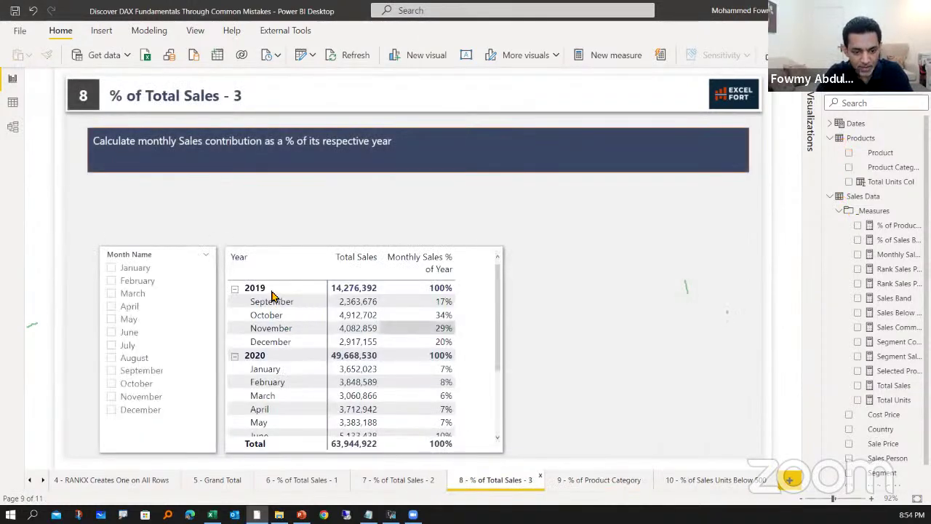
left_click(404, 479)
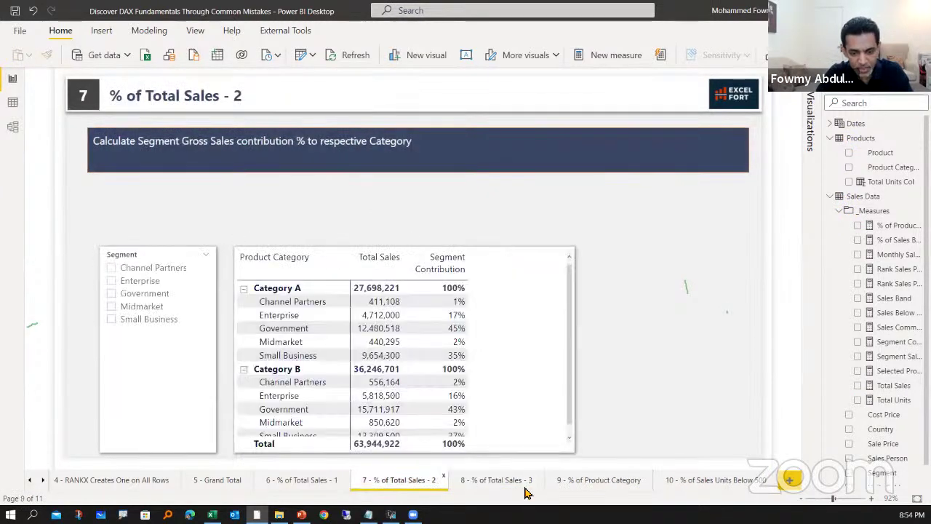
left_click(595, 483)
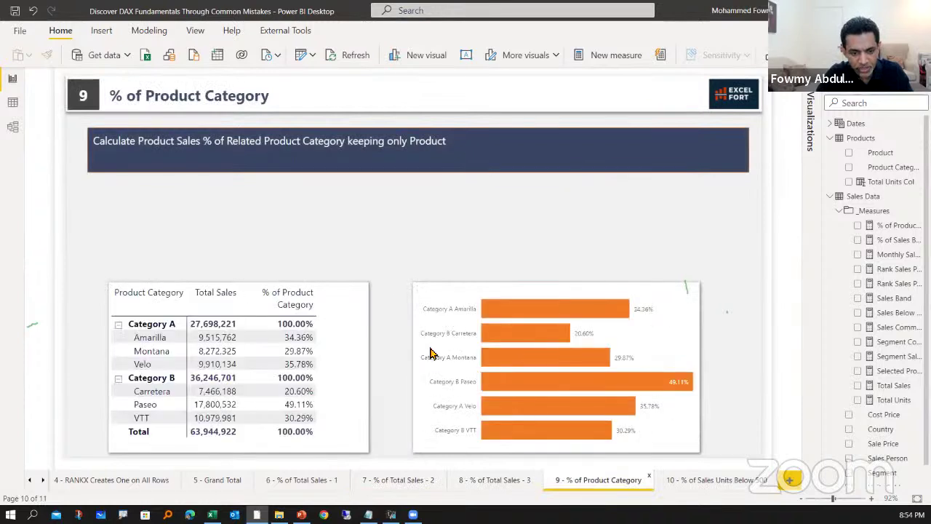
left_click(300, 345)
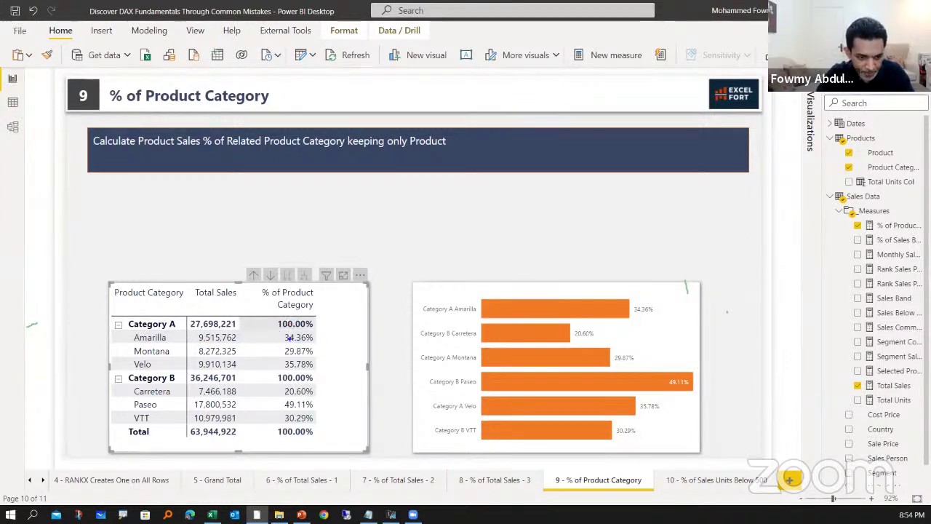
left_click_drag(294, 338, 316, 344)
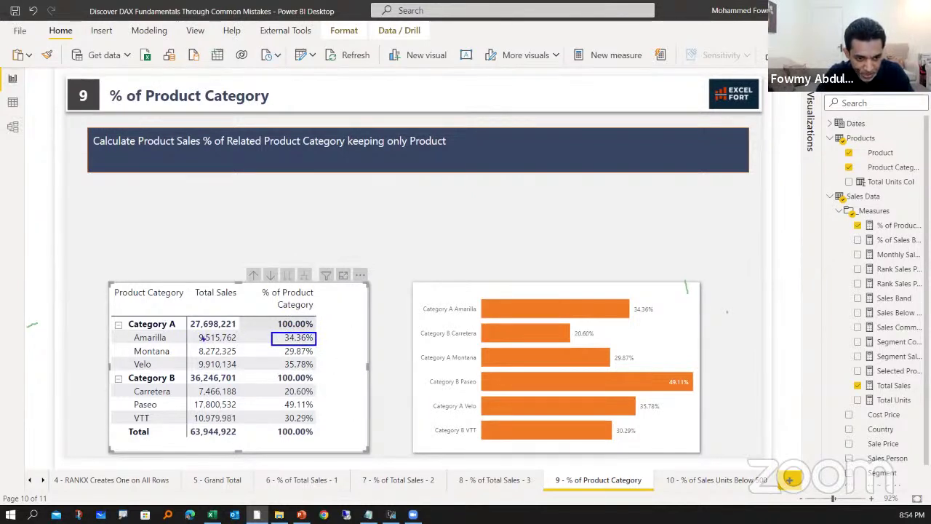
mouse_move(247, 334)
left_mouse_down()
mouse_move(242, 345)
mouse_move(243, 321)
left_mouse_up()
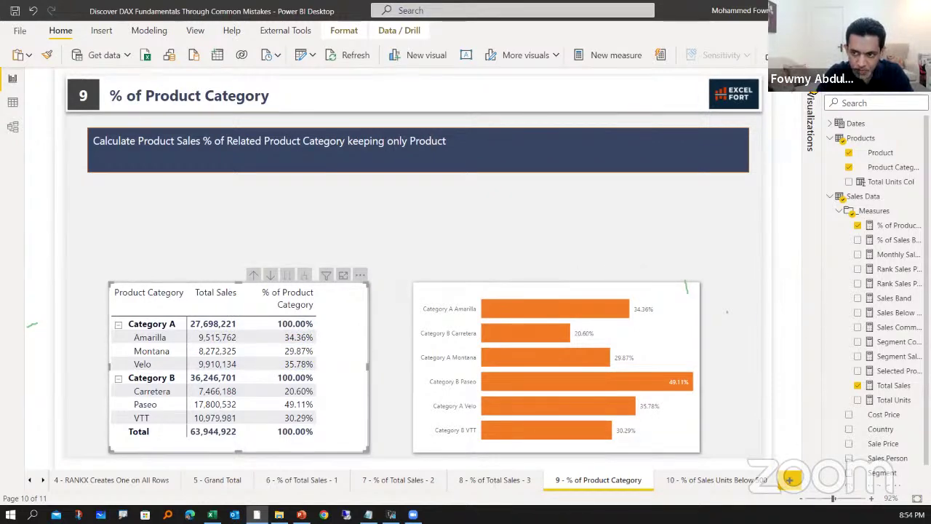
Step: Drop Product Category from the table's Rows and the bar chart's axis, checking the 63,944,922 total
left_click(810, 116)
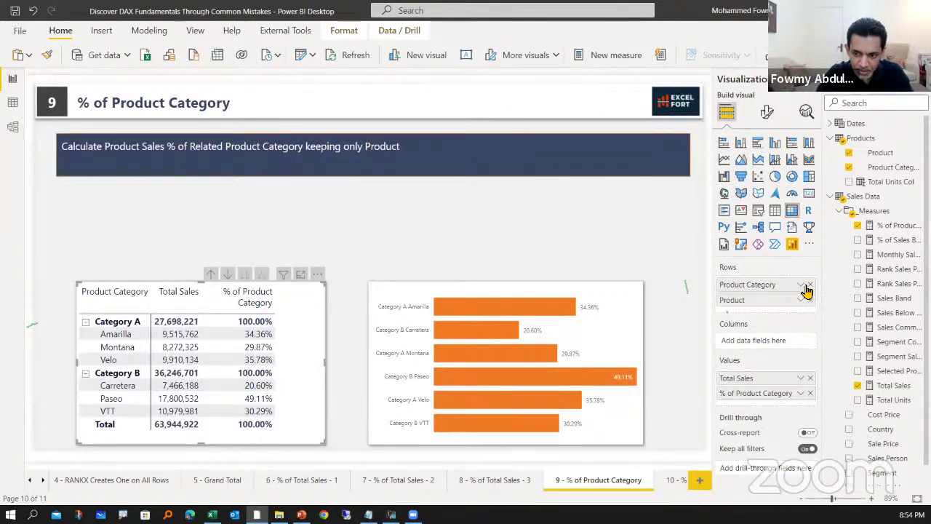
left_click(810, 285)
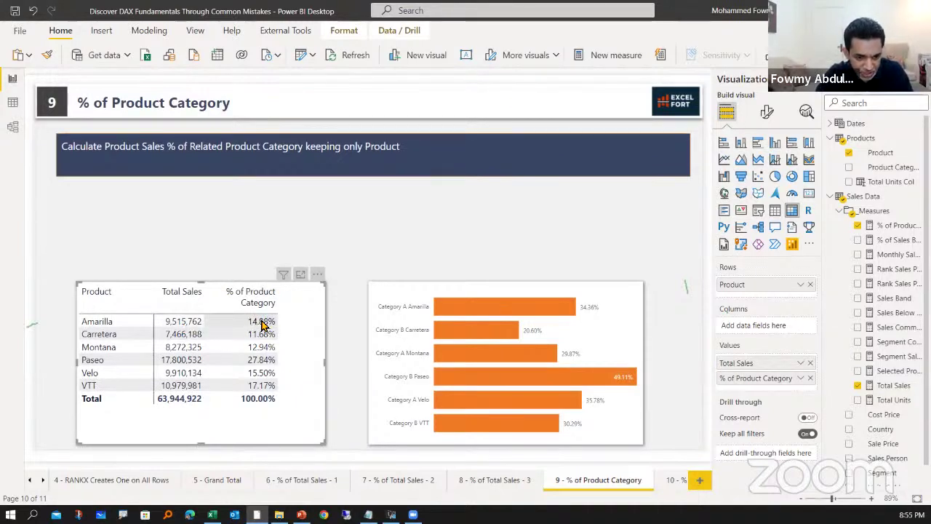
left_click(155, 396)
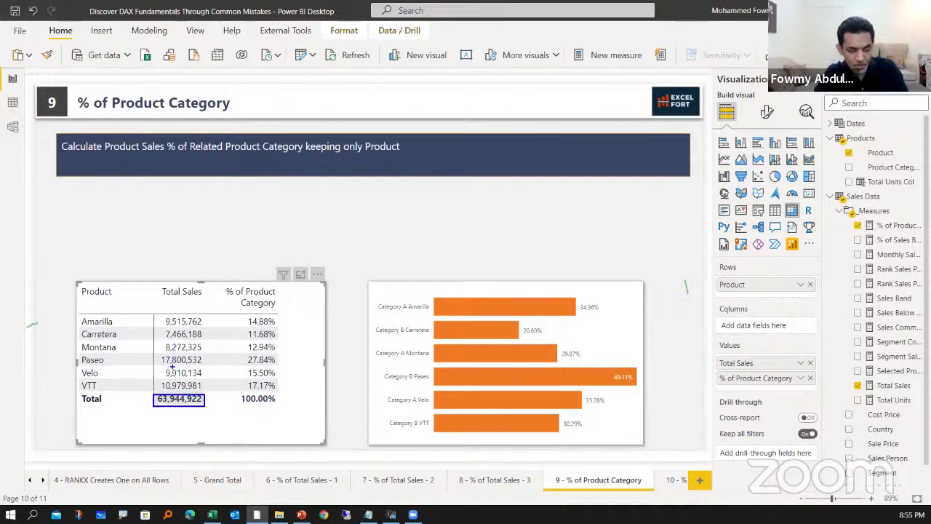
left_click(255, 420)
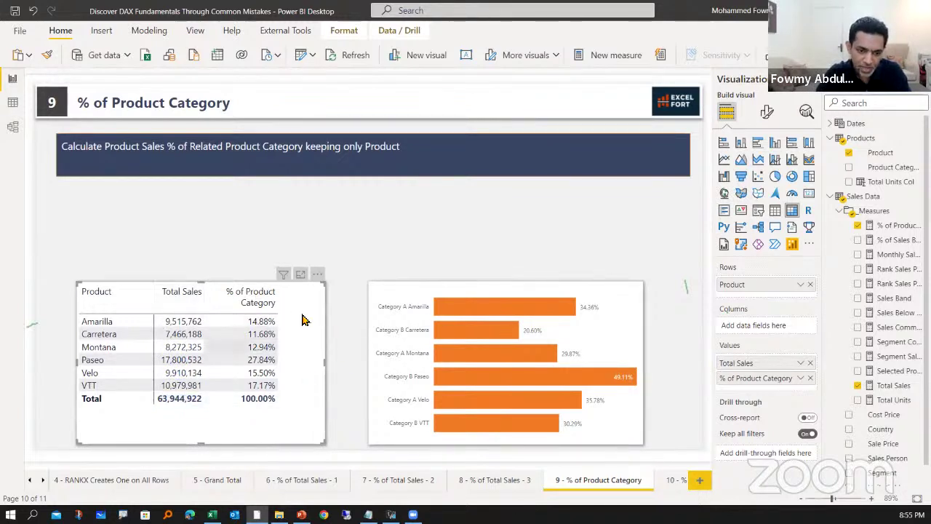
left_click(428, 291)
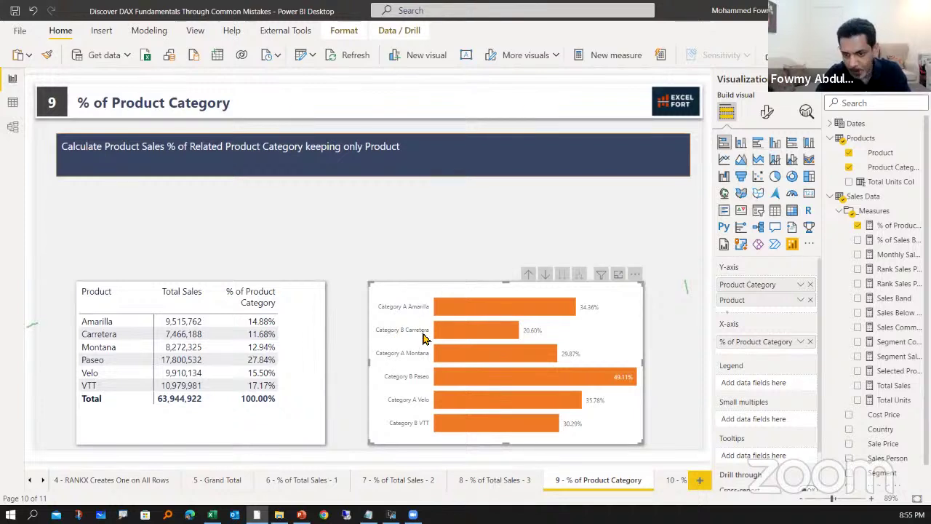
left_click(811, 284)
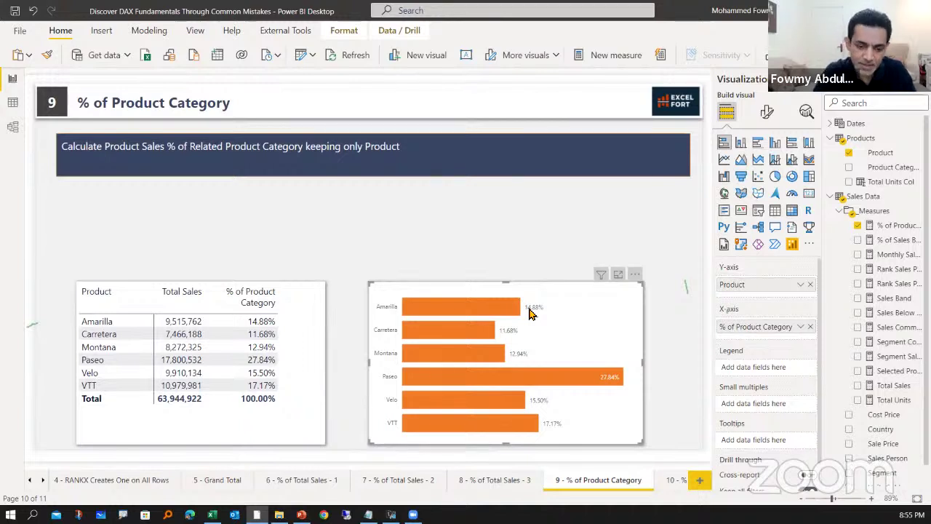
Step: Add Product Category back to the table's Rows and expand all categories
left_click(309, 350)
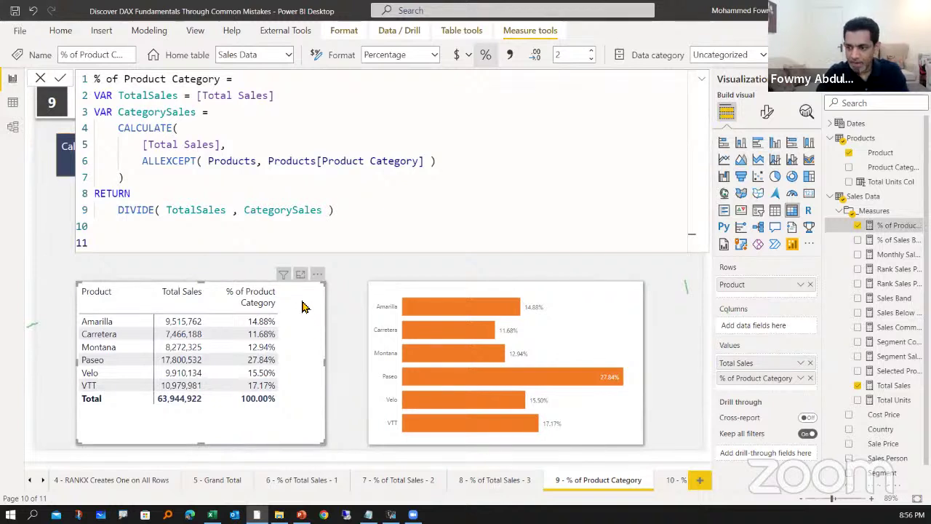
left_click_drag(880, 167, 727, 284)
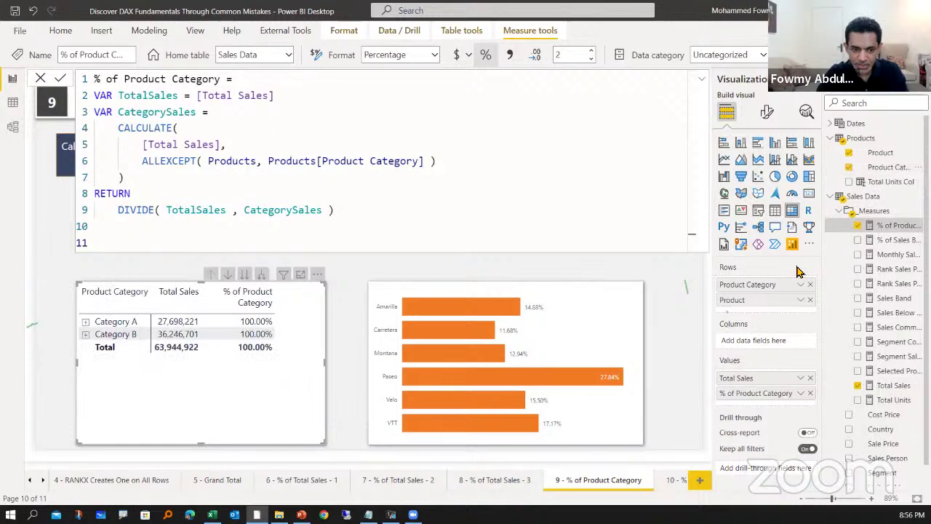
left_click(259, 274)
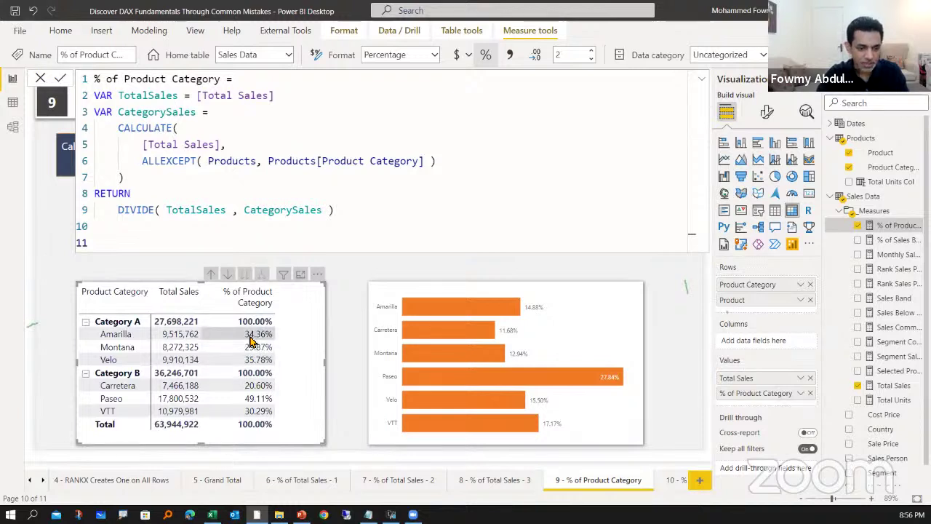
Step: Review the measure's [Total Sales] and ALLEXCEPT(Products, Products[Product Category]) arguments
left_click(190, 95)
left_click(285, 103, "shift")
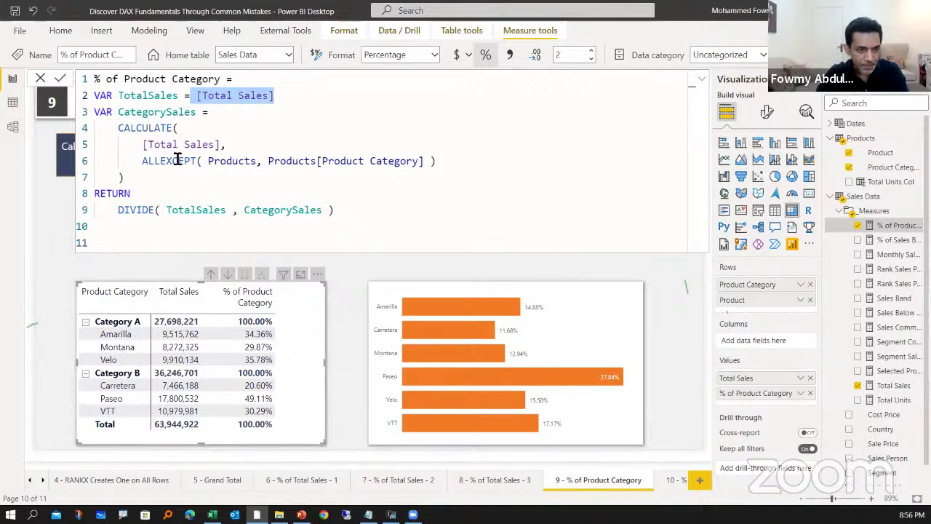
left_click_drag(143, 160, 457, 166)
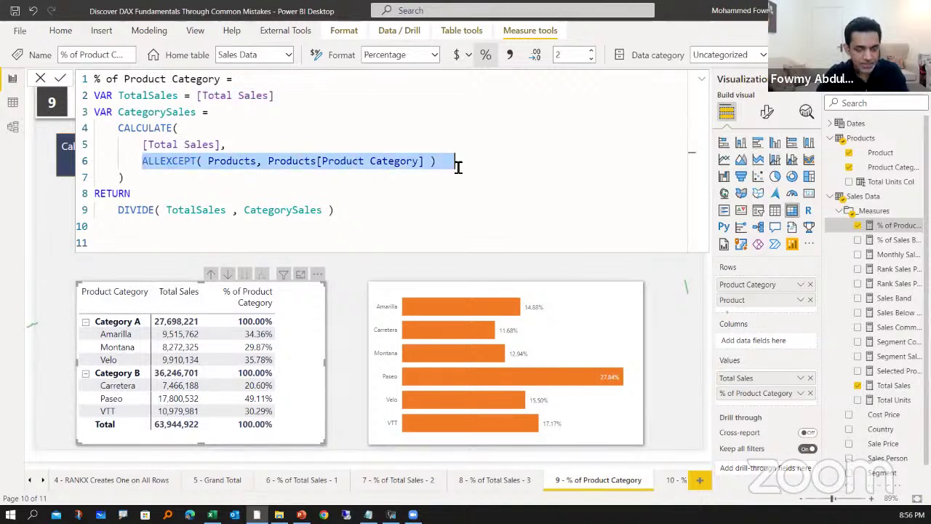
left_click(211, 182)
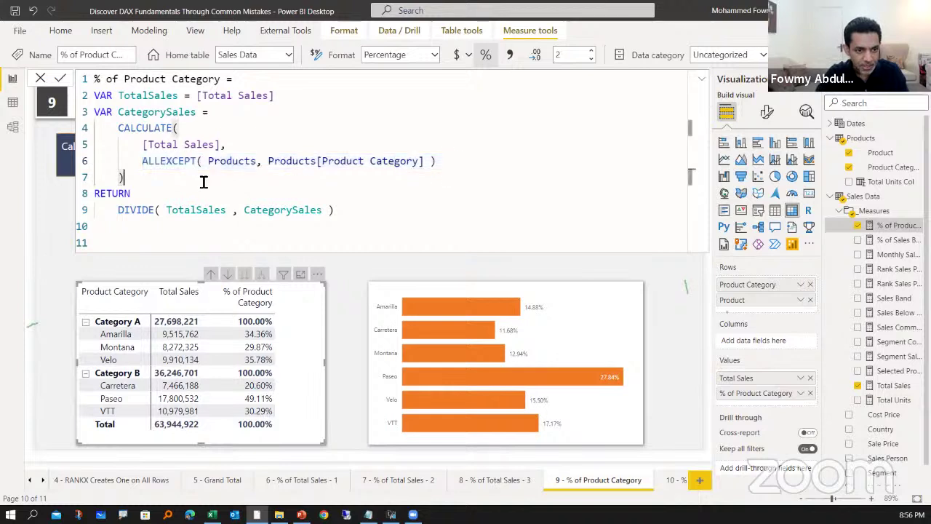
left_click_drag(143, 161, 200, 167)
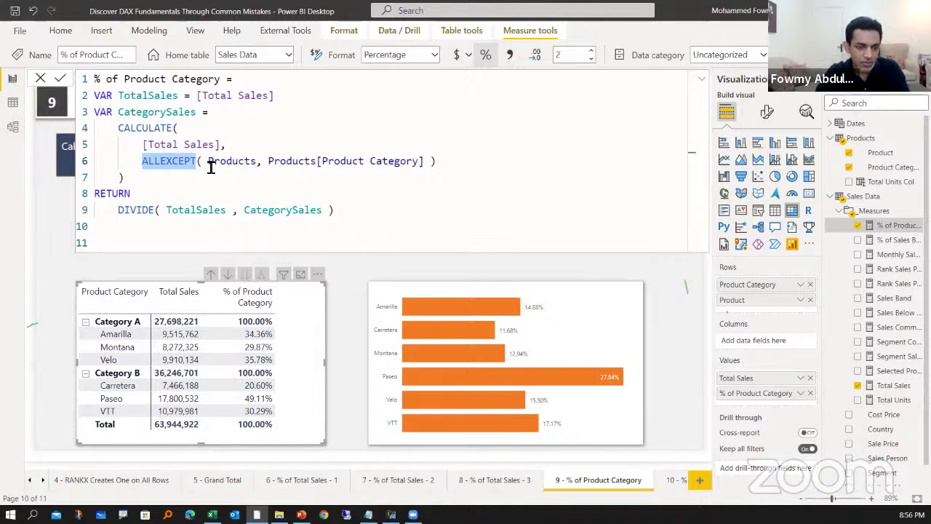
left_click_drag(209, 162, 259, 162)
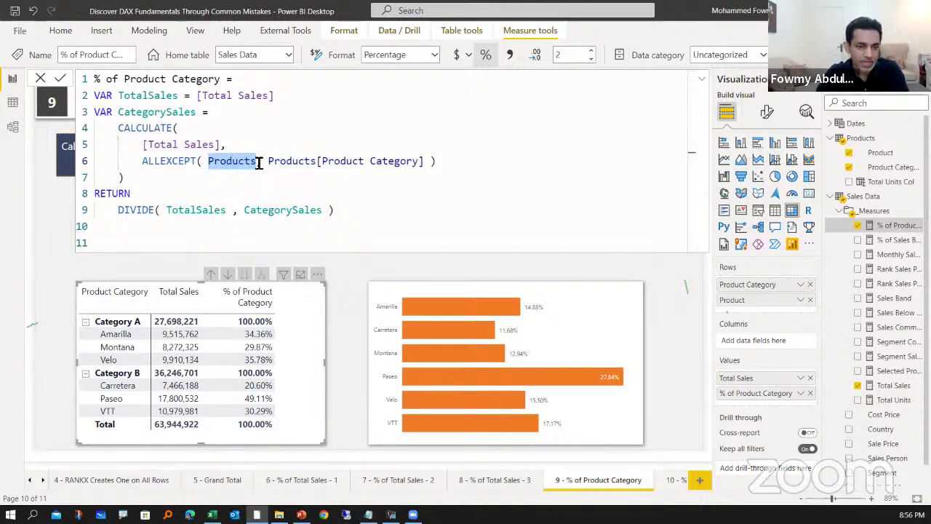
left_click(269, 162)
left_click_drag(285, 166, 430, 167)
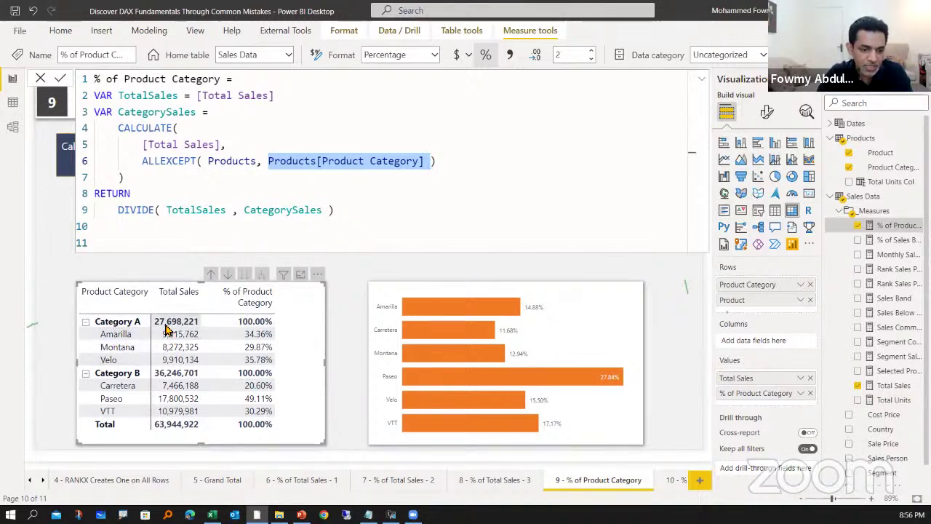
Step: Re-examine the ALLEXCEPT line and its Product Category argument, then close the formula editor
left_click(155, 160)
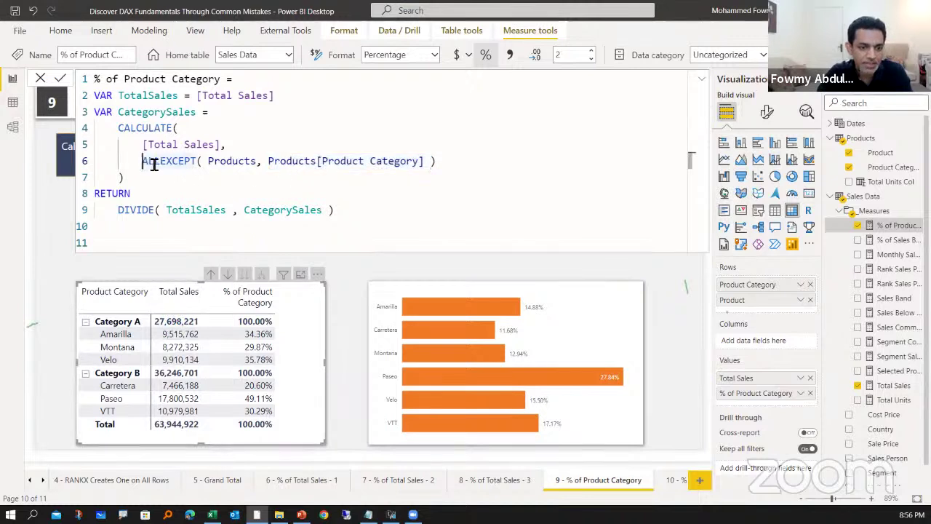
left_click_drag(143, 161, 459, 156)
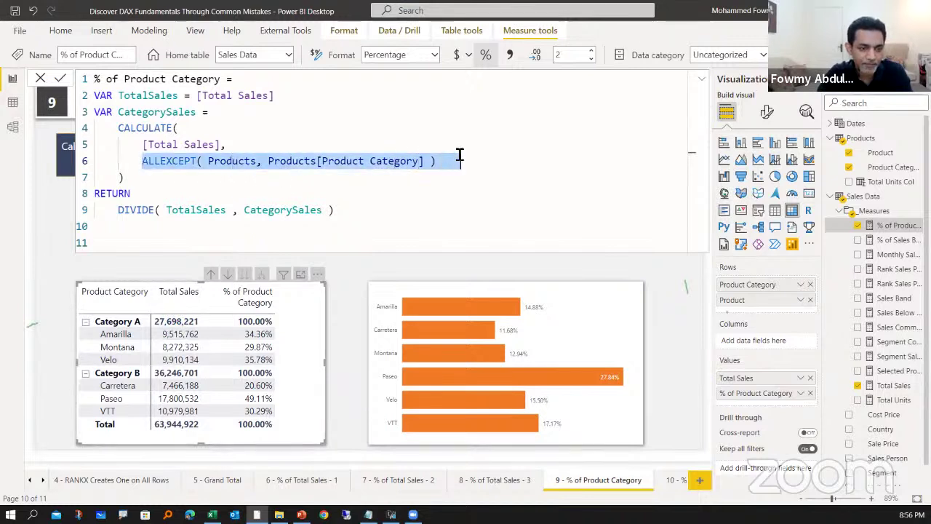
left_click(339, 160)
left_click(264, 161)
left_click_drag(329, 163, 433, 164)
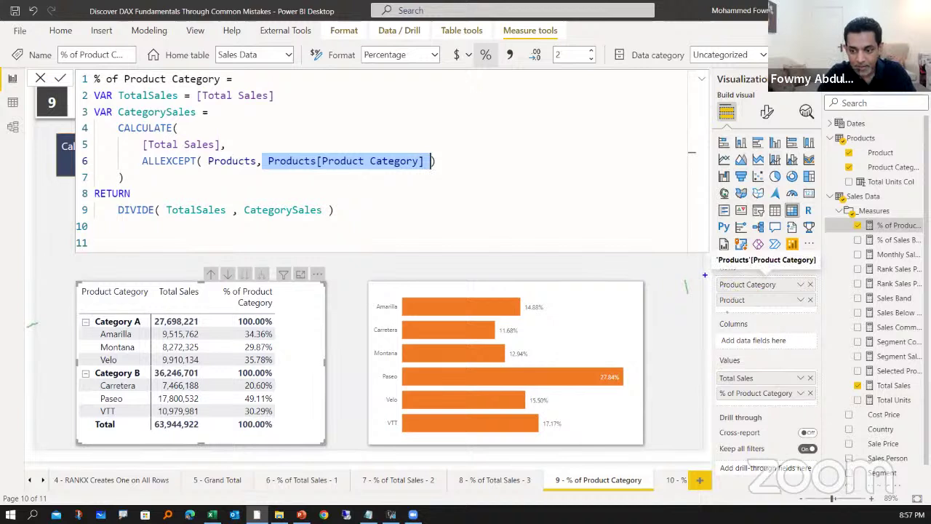
left_click_drag(704, 274, 817, 291)
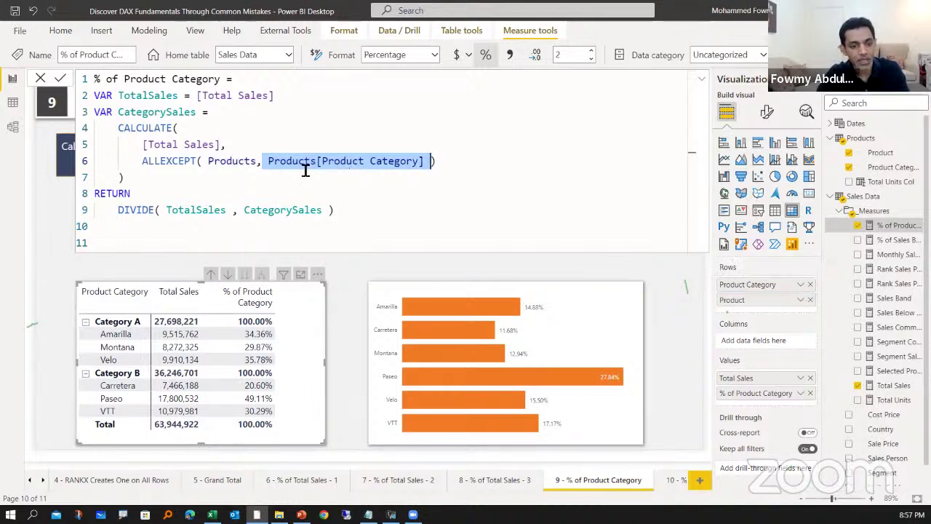
key("Escape")
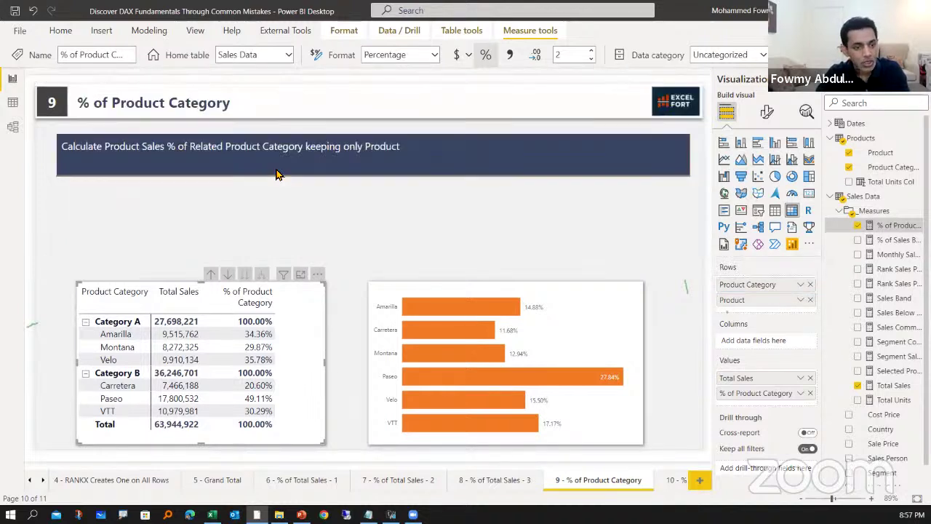
left_click(13, 104)
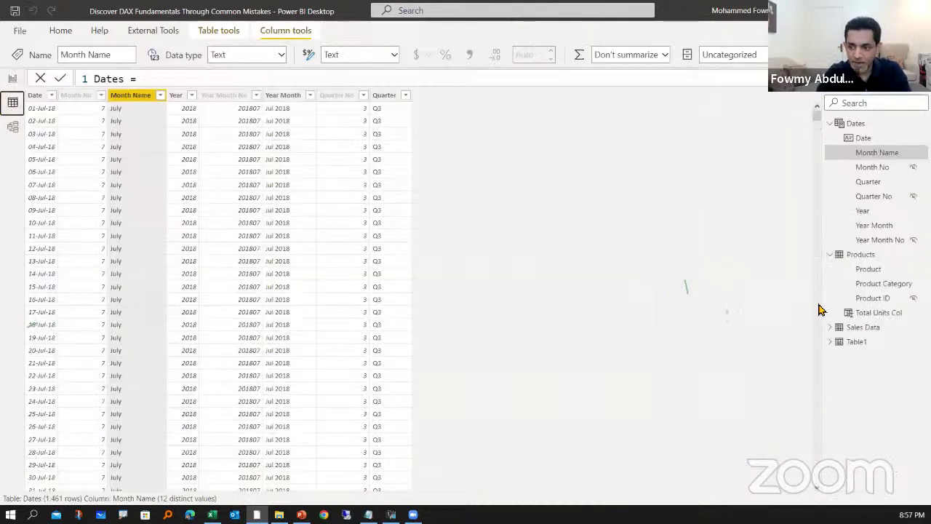
left_click(862, 256)
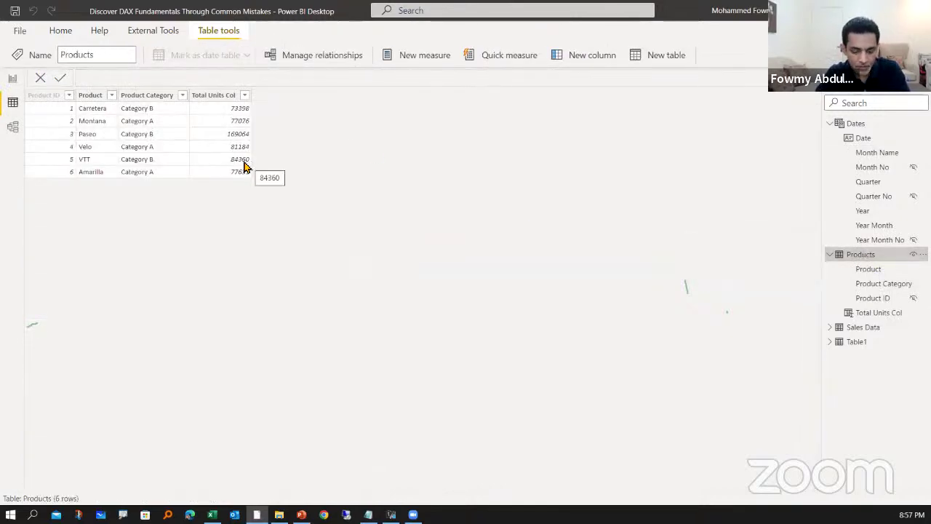
left_click(93, 121)
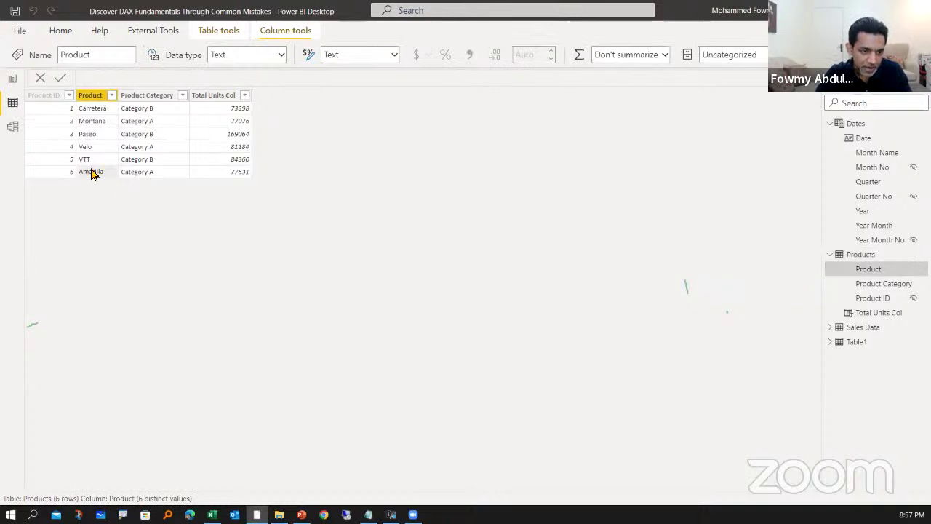
left_click(112, 96)
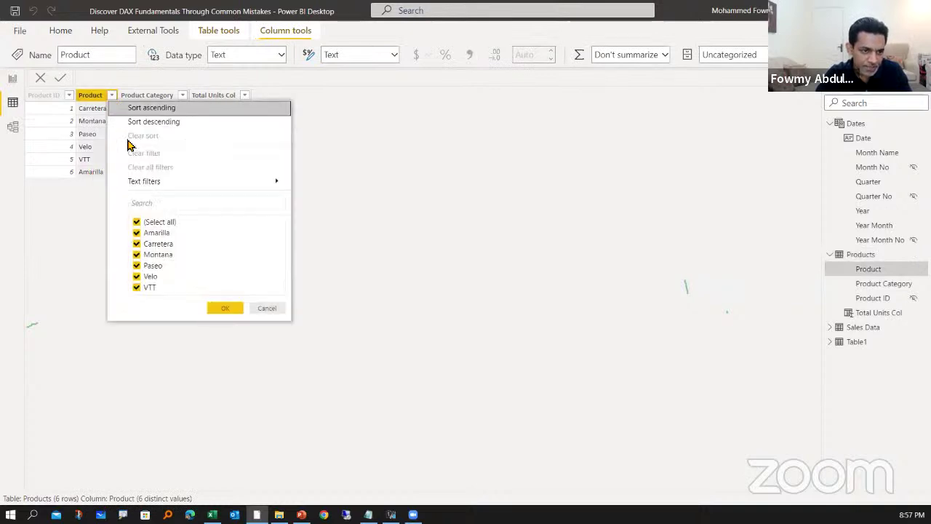
left_click(137, 222)
left_click(138, 232)
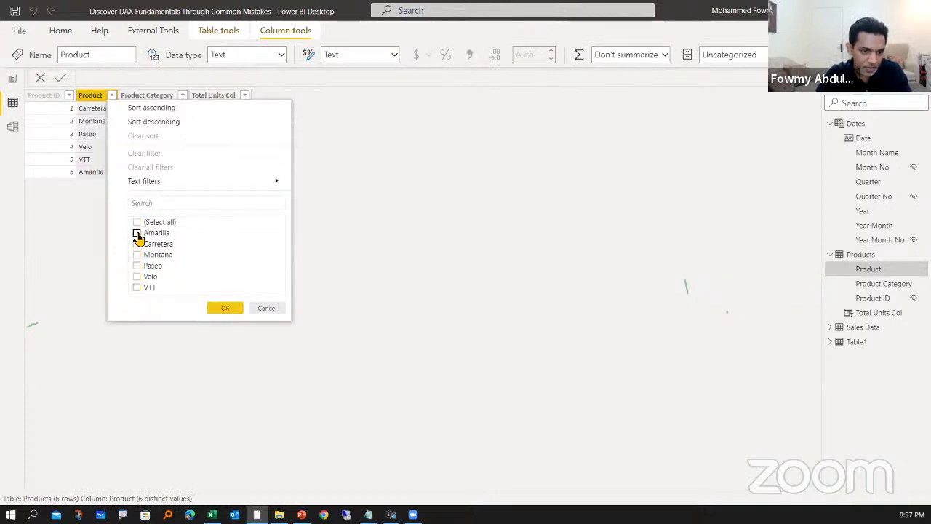
left_click(225, 309)
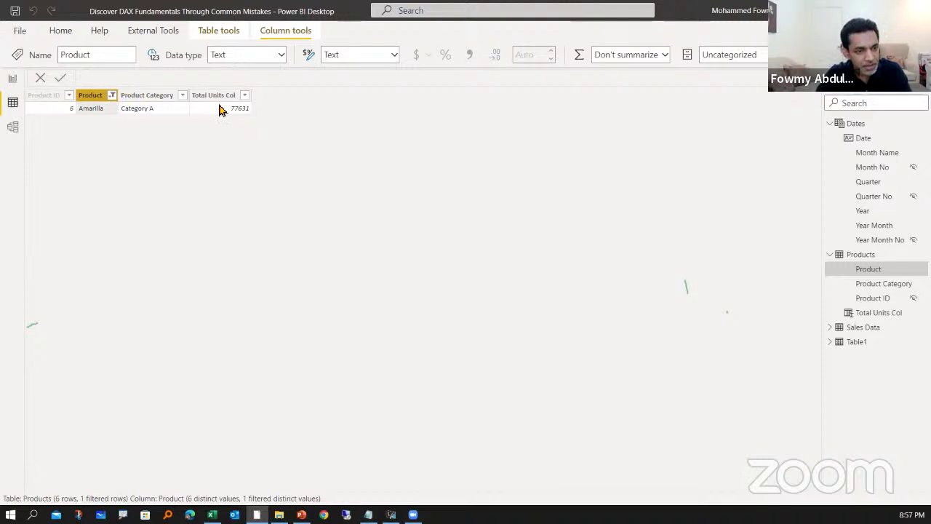
left_click(135, 108)
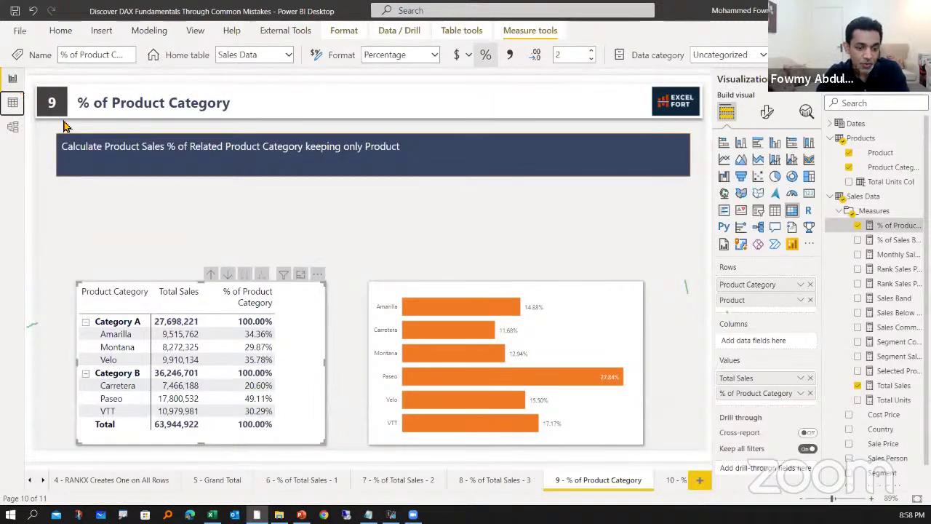
Step: Open the % of Product Category measure and delete its ALLEXCEPT filter line
left_click(303, 359)
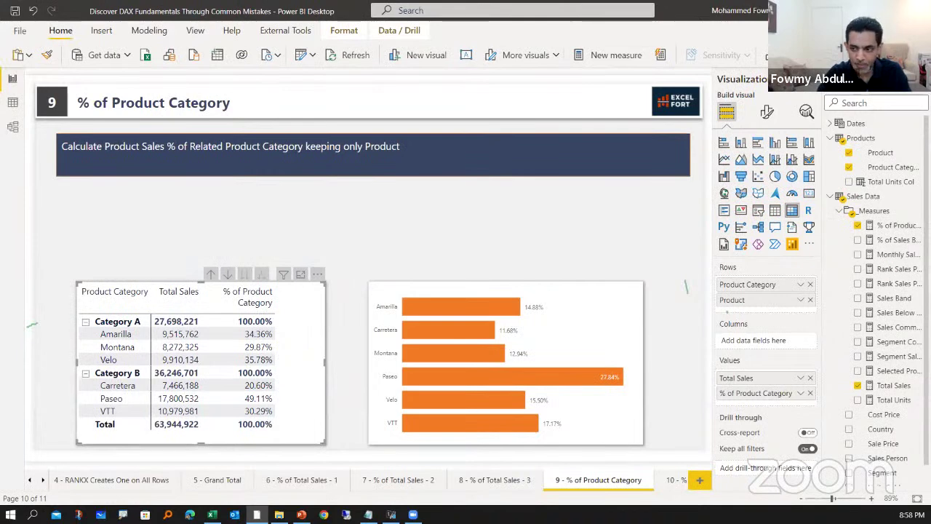
left_click(883, 227)
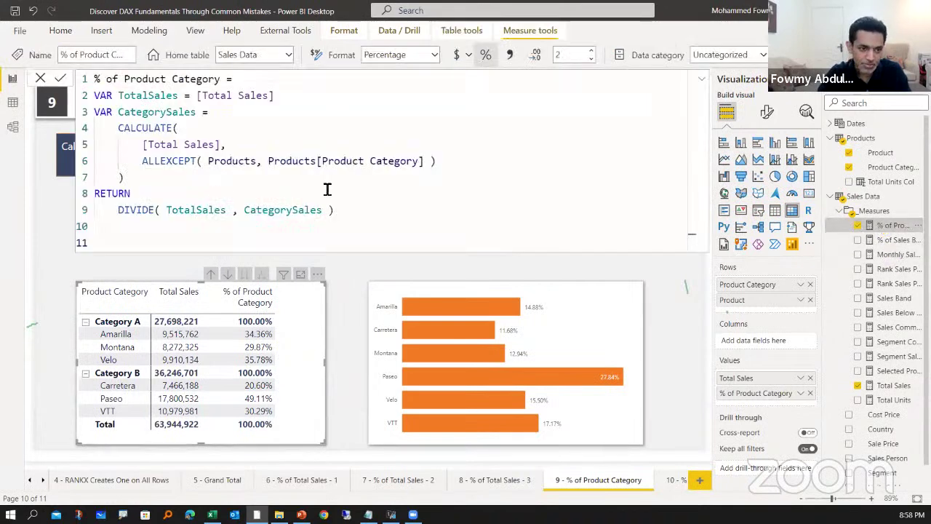
left_click(160, 162)
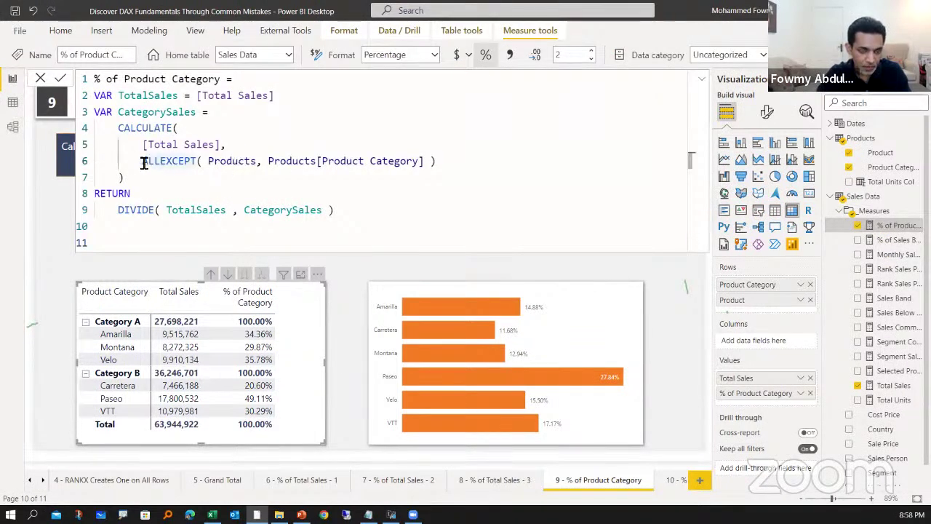
left_click_drag(141, 161, 450, 162)
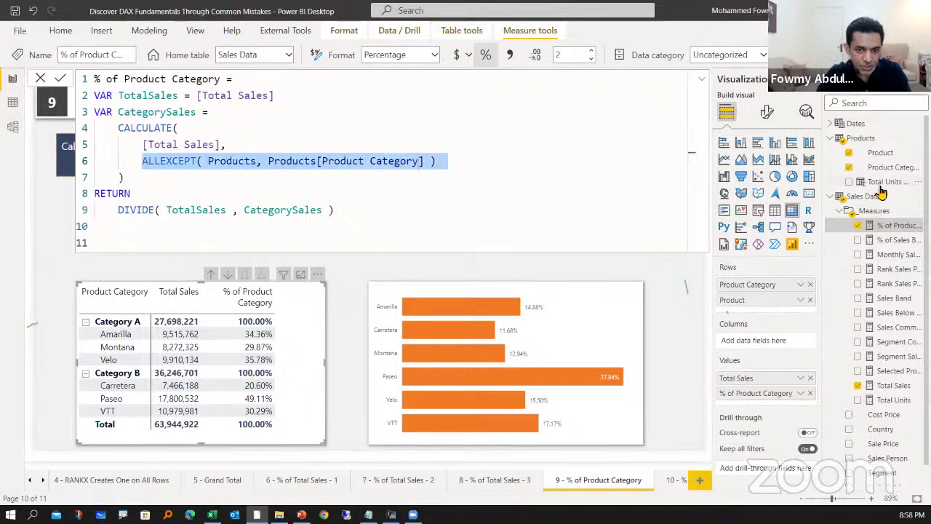
key("BackSpace")
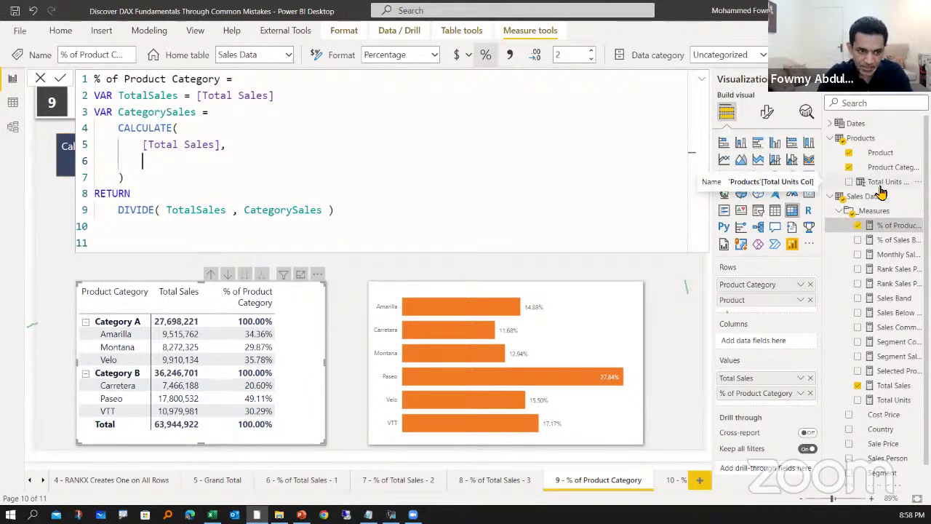
Step: Write VALUES(Products[Product Category]) as the new CALCULATE filter argument
type("VALU")
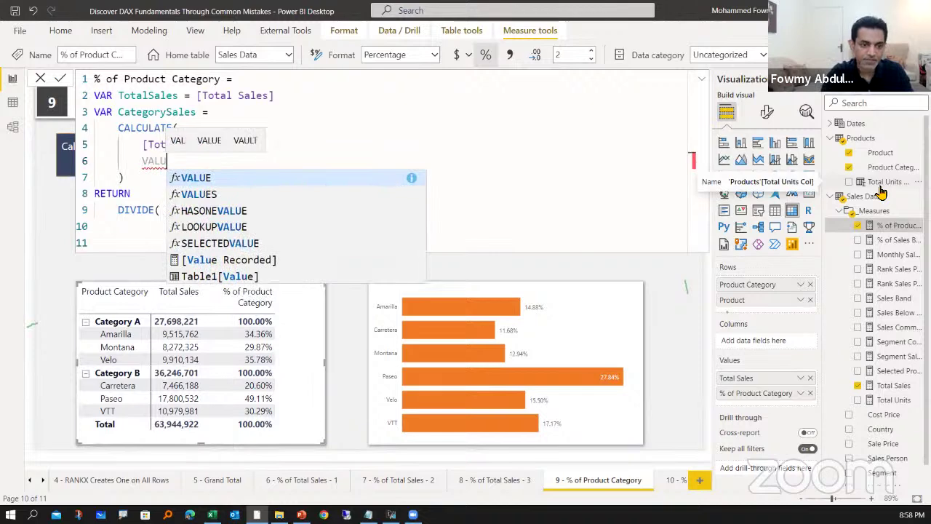
key("Down")
key("Tab")
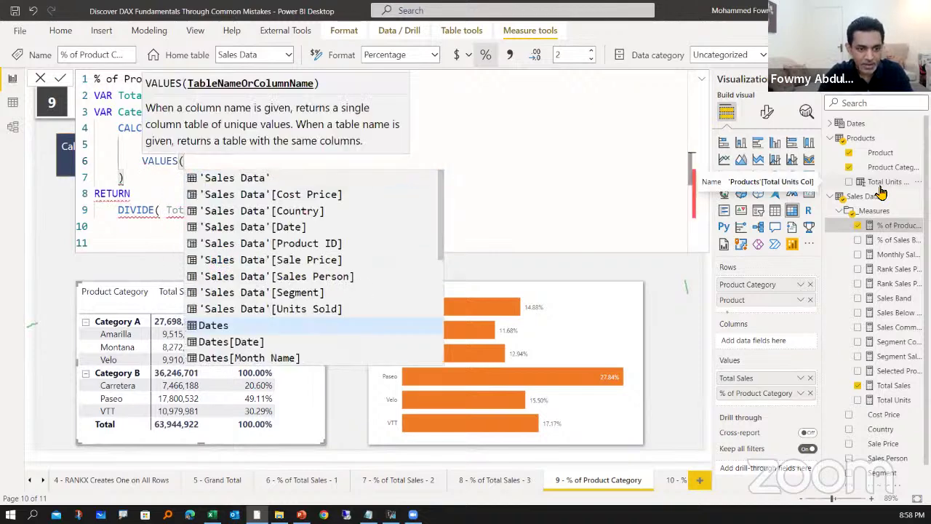
type("CATE")
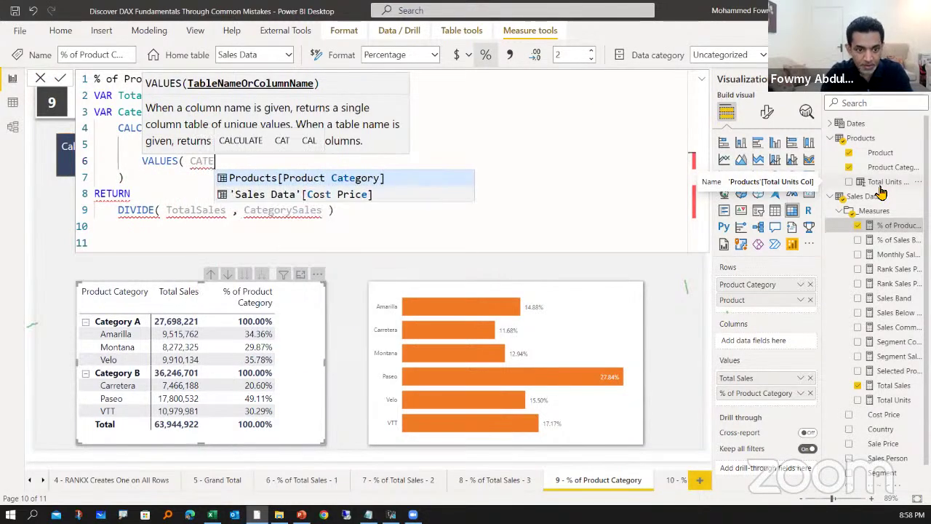
key("Tab")
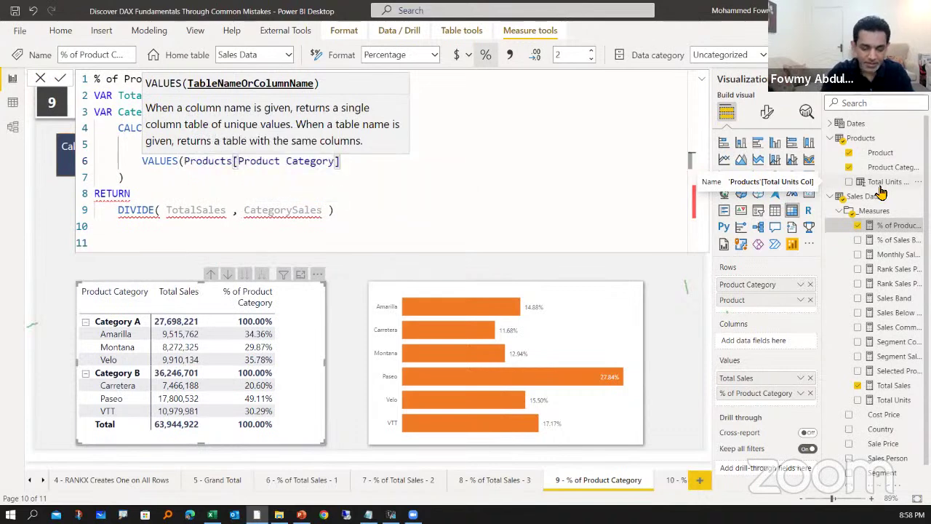
type(")")
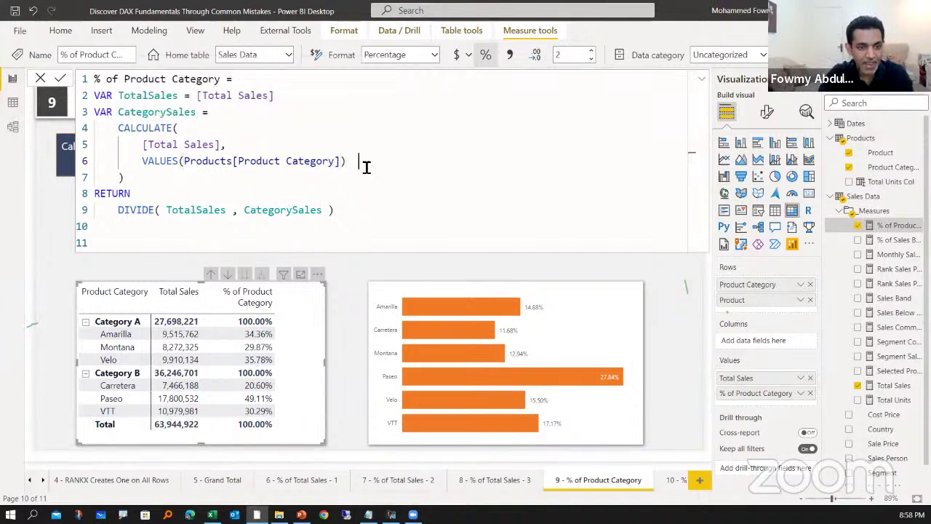
Step: Commit the VALUES version of % of Product Category, turning every product to 100.00%
left_click(61, 81)
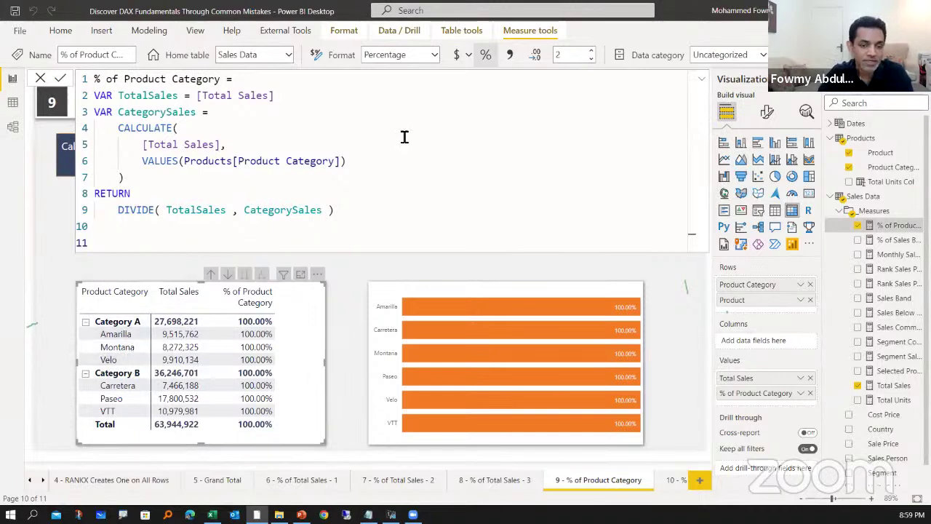
Step: Add REMOVEFILTERS('Products') on a new line as a second filter after VALUES
left_click(369, 165)
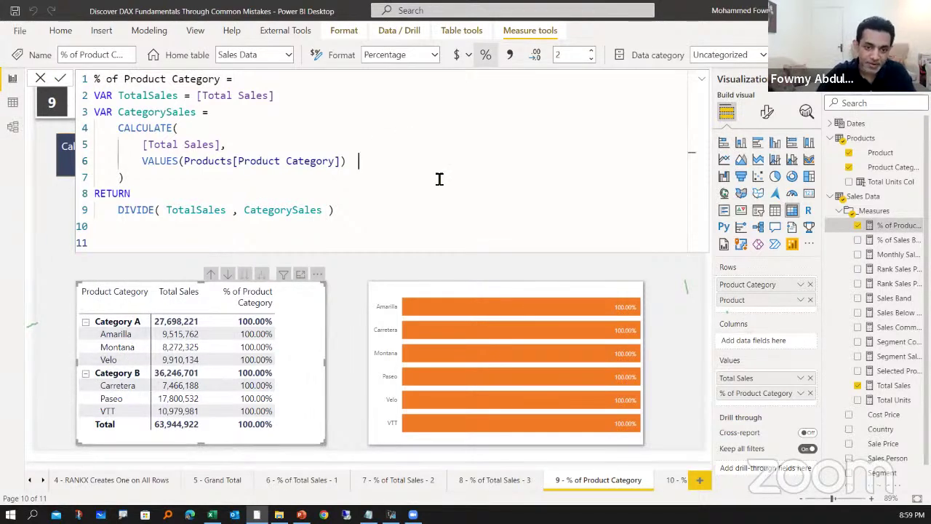
key("BackSpace")
key("BackSpace")
type(",")
key("shift+Return")
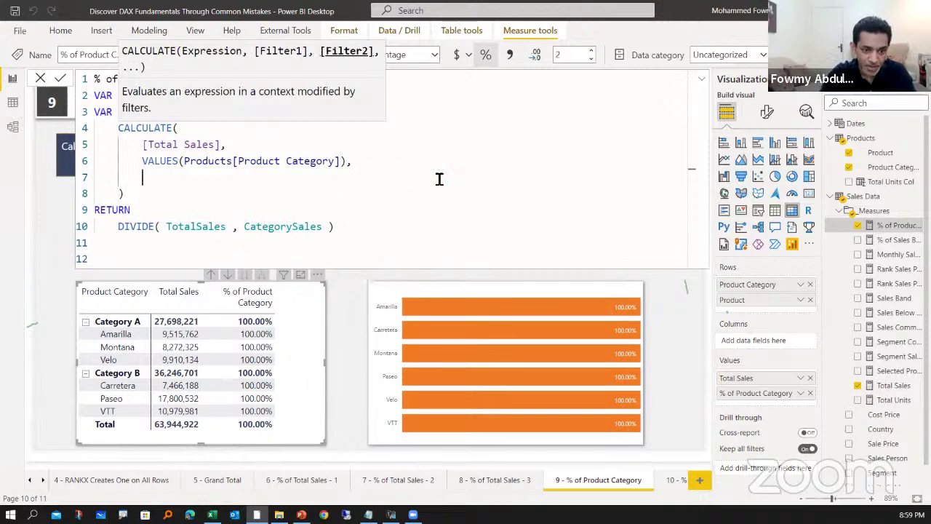
type("REMOVE")
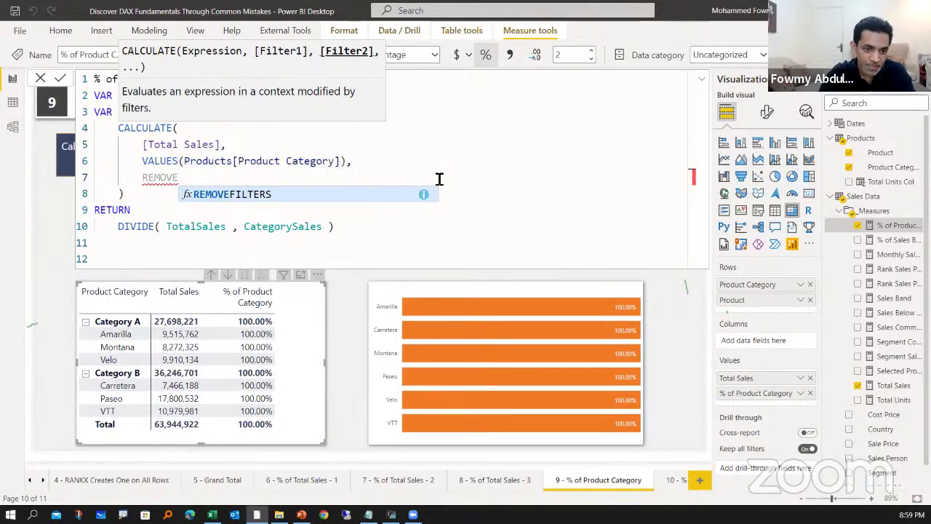
key("Tab")
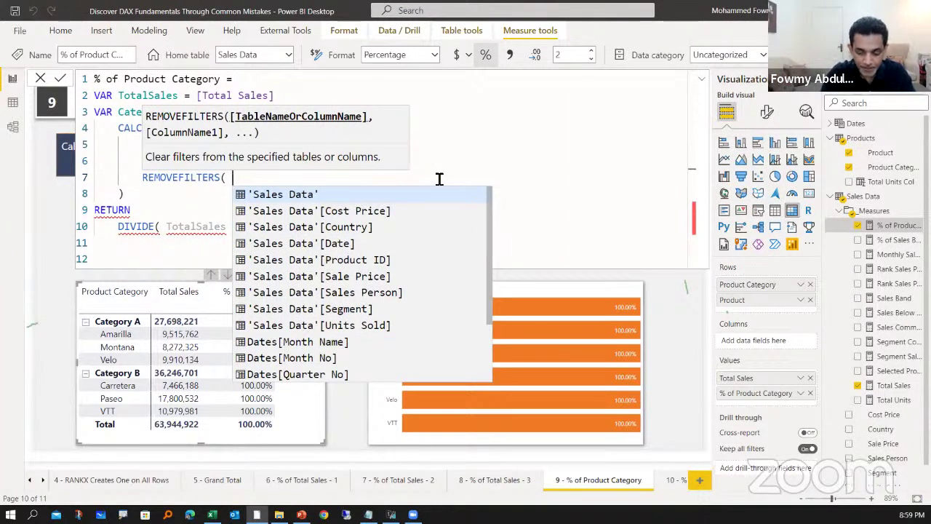
type("'Pro")
key("Tab")
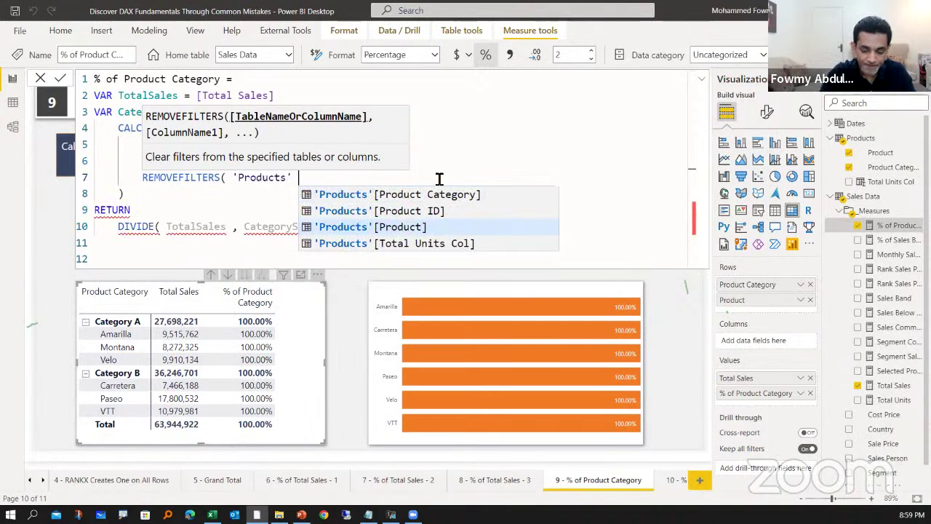
type(")")
Step: Commit the measure, restoring category shares like Amarilla 34.36% and Paseo 49.11%
left_click(388, 166)
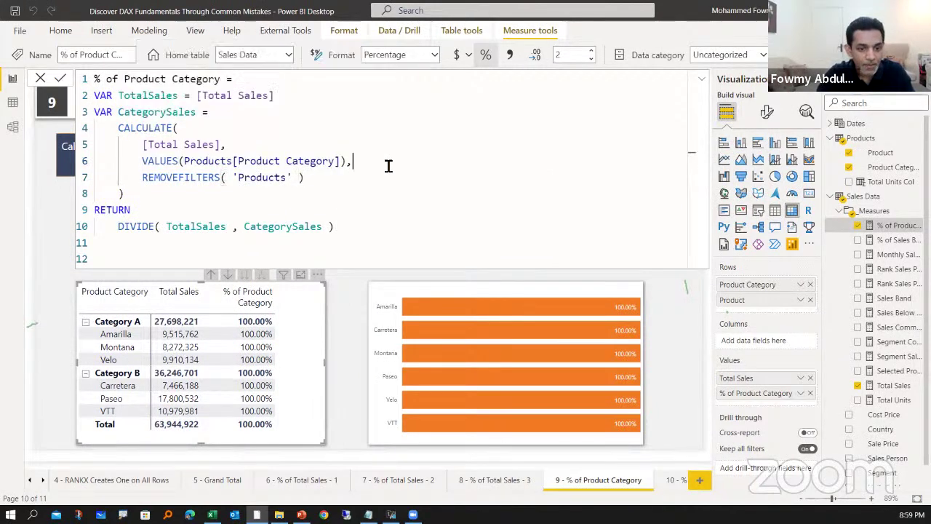
left_click_drag(142, 161, 390, 161)
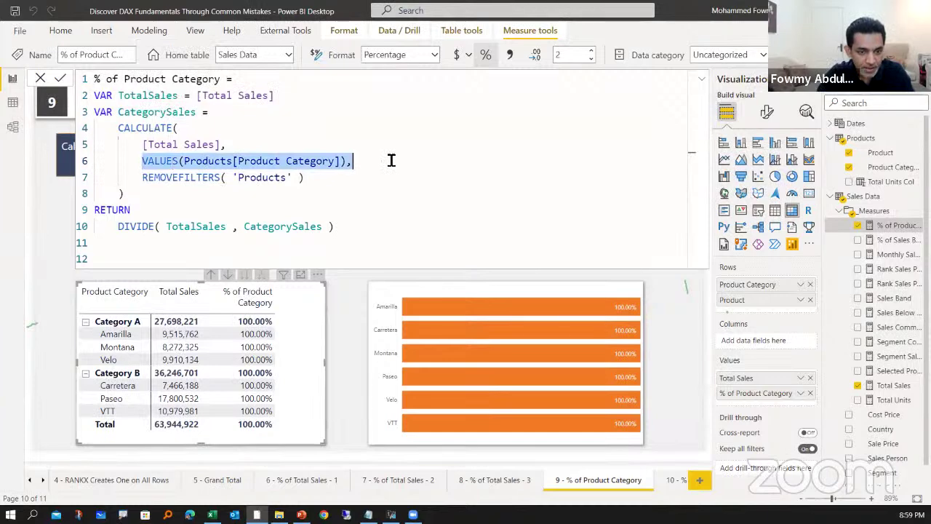
left_click(61, 80)
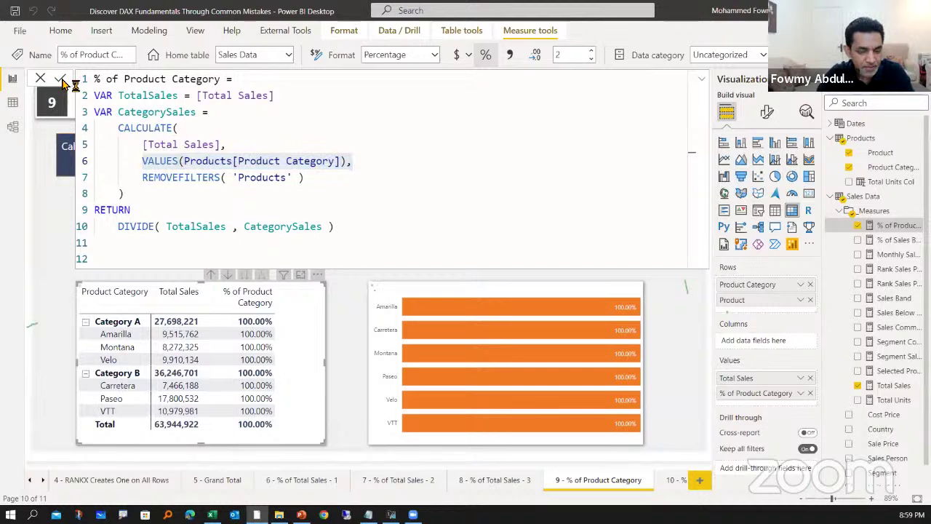
Step: Remove Product Category from the table's Rows, leaving products from Carretera 20.60% to Paseo 49.11%
left_click(702, 80)
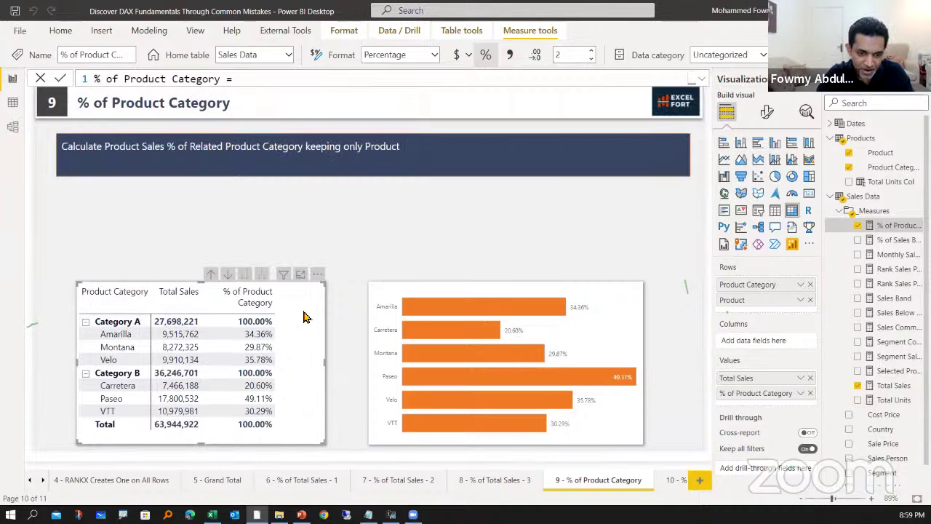
left_click(811, 285)
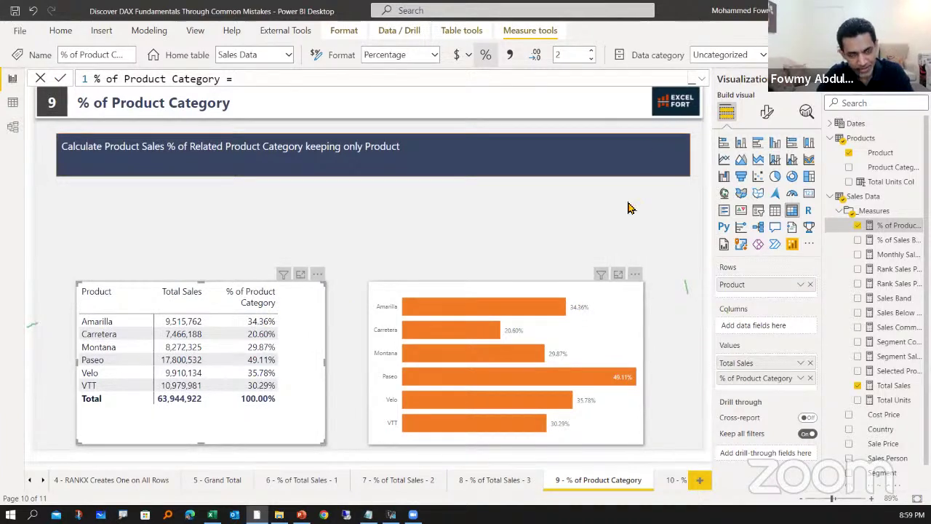
left_click(701, 80)
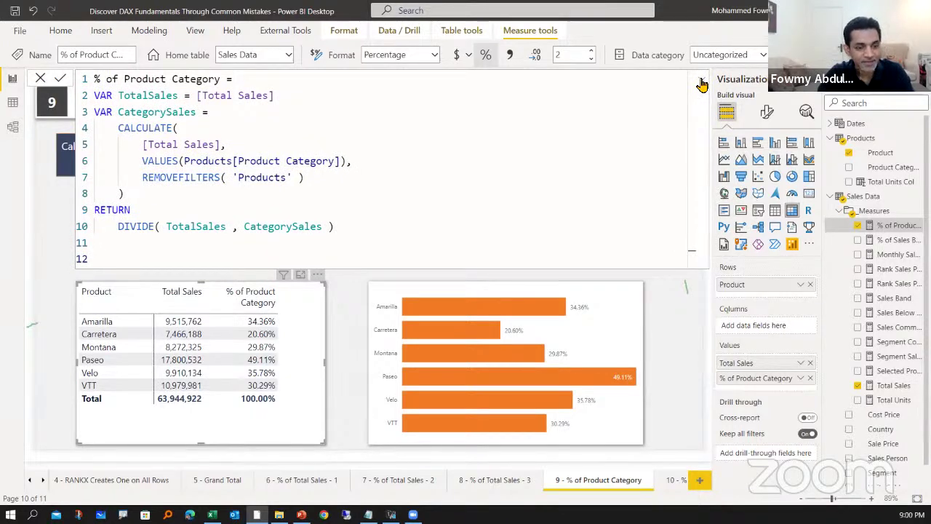
left_click(701, 81)
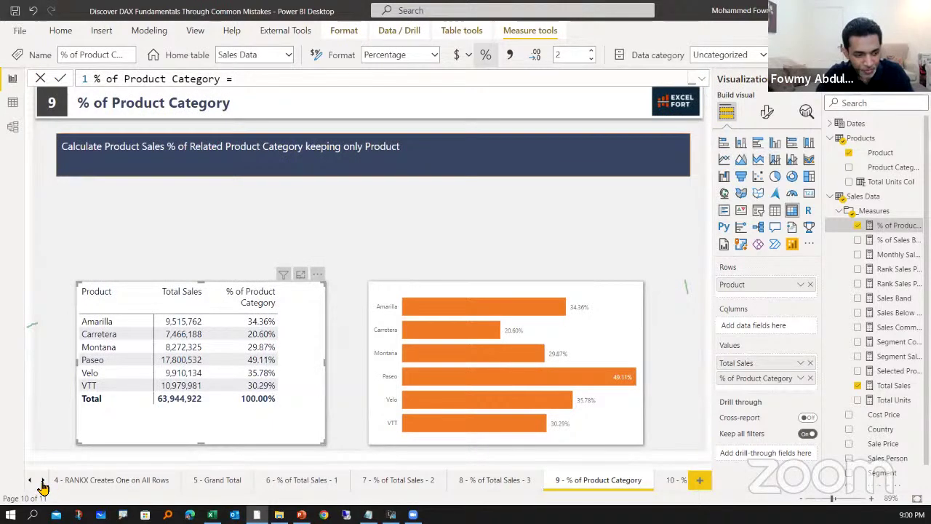
Step: Switch to the '10 - % of Sales Units Below 500' page and select its table visual
left_click(42, 480)
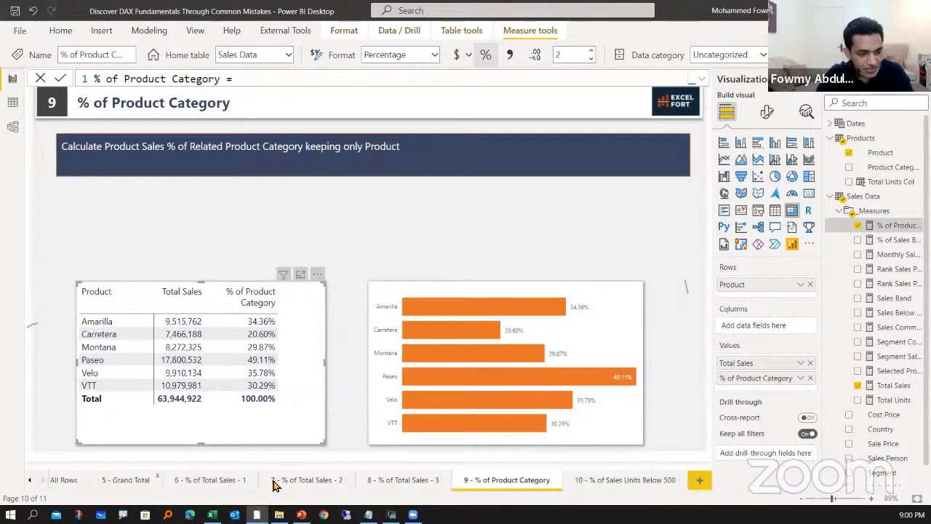
left_click(619, 483)
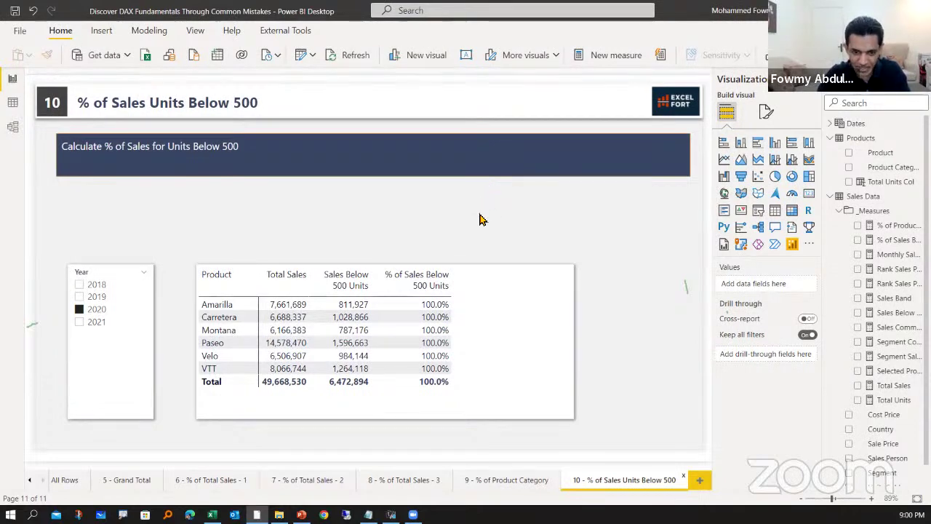
left_click(483, 275)
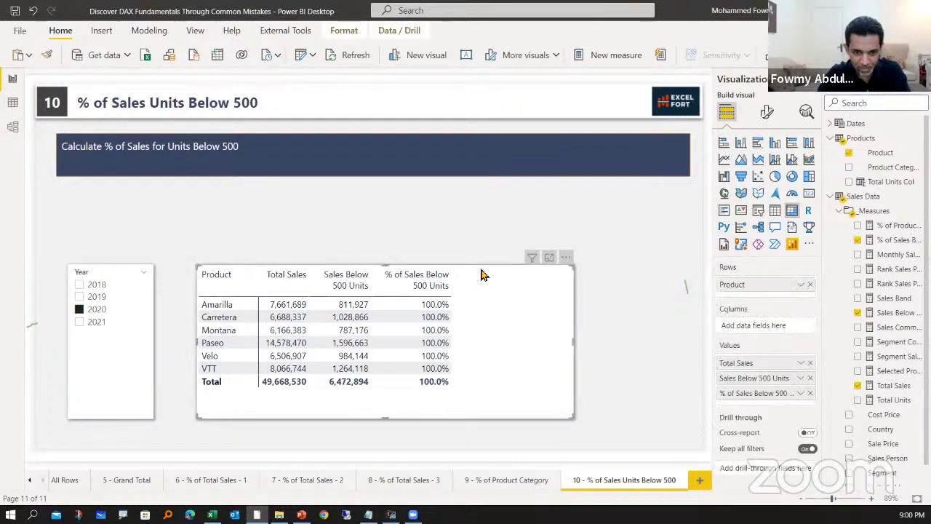
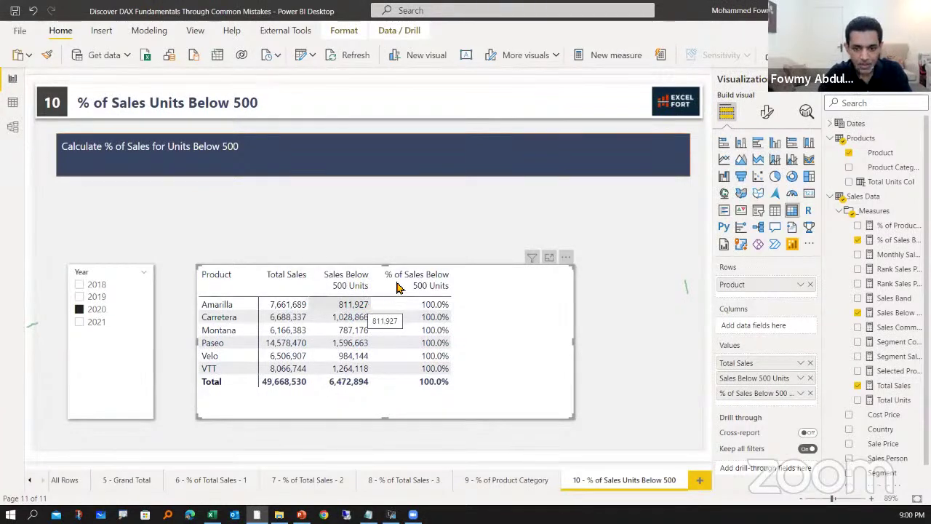
Step: Compare the % of Sales Below 500 Units and % of Product Category formulas, then show Sales Below 500 Units
left_click(893, 241)
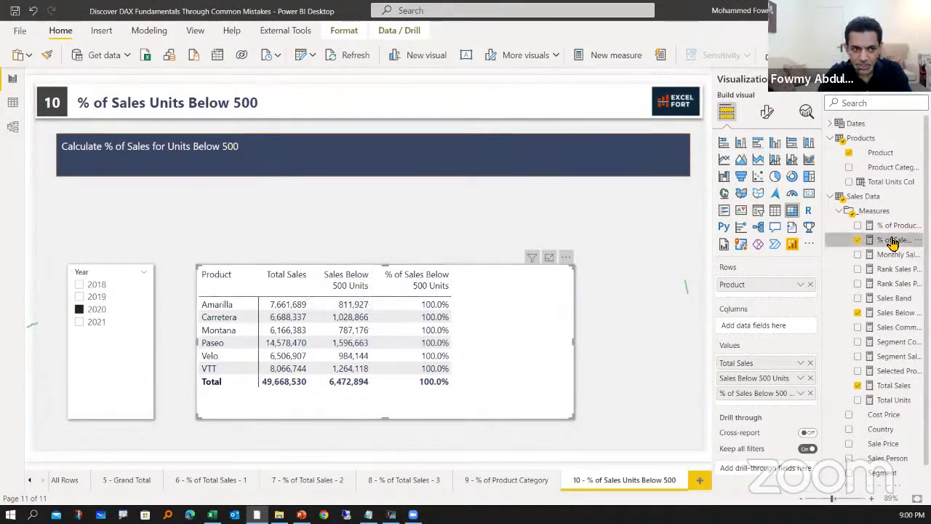
left_click(696, 78)
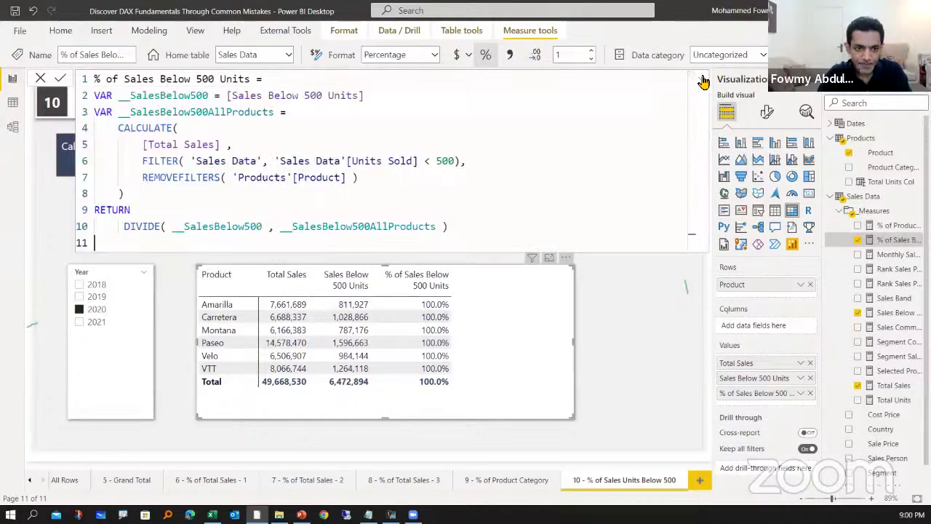
left_click(896, 226)
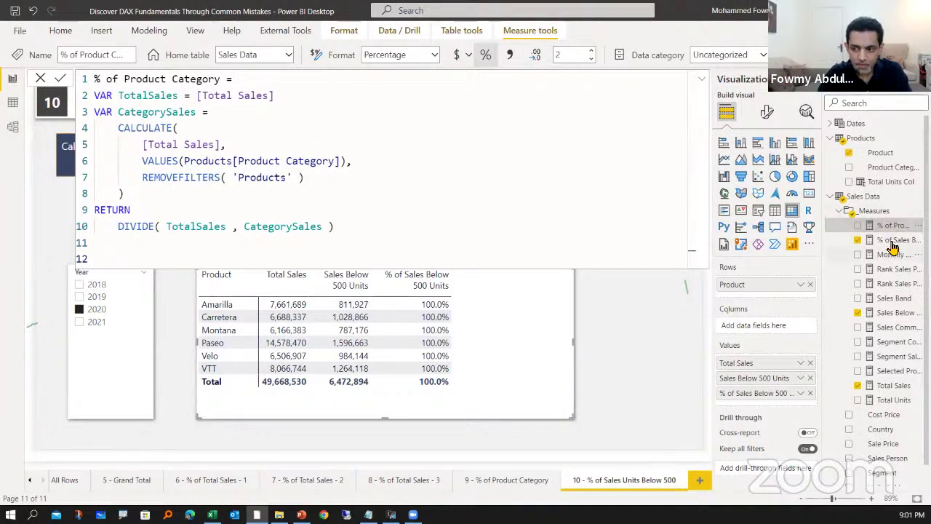
left_click(896, 240)
left_click(890, 226)
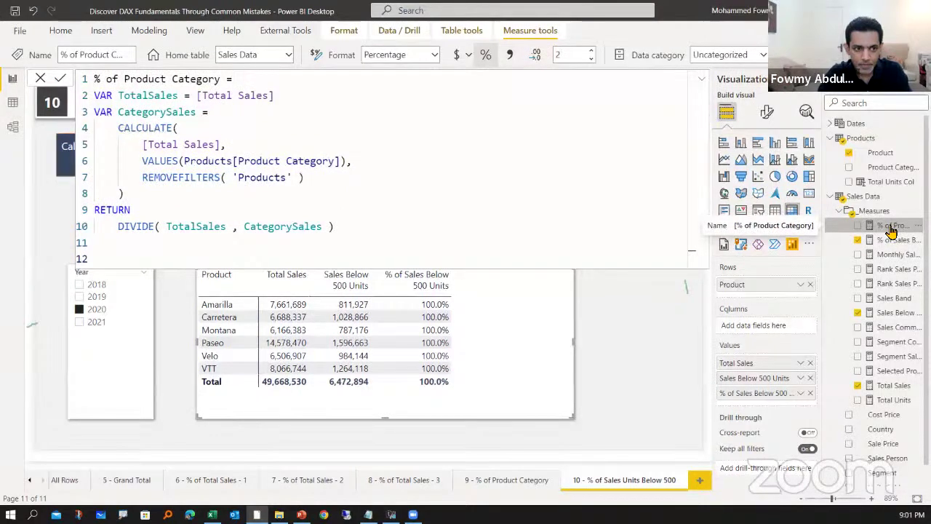
left_click(903, 312)
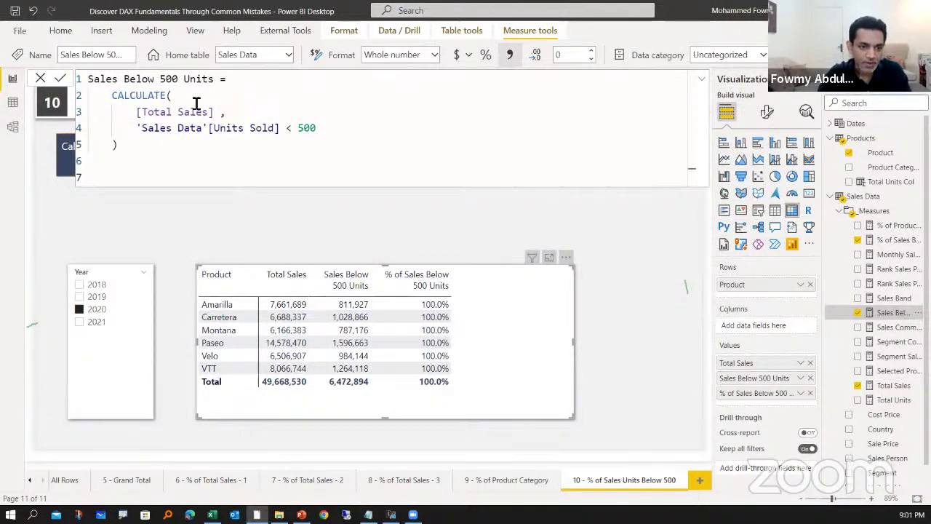
Step: Highlight the [Total Sales] expression and the 'Sales Data'[Units Sold] < 500 condition in CALCULATE
left_click_drag(138, 112, 217, 114)
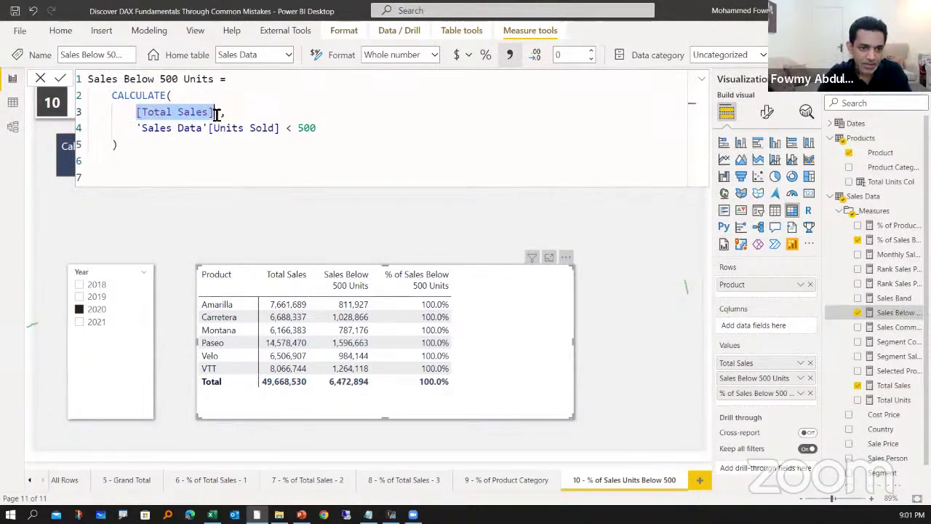
left_click(135, 128)
left_click_drag(134, 129, 334, 130)
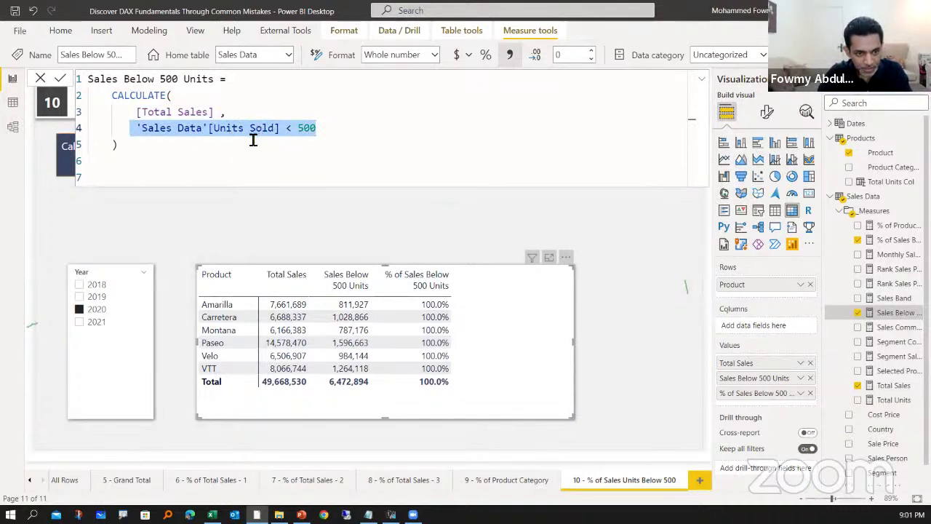
left_click(159, 135)
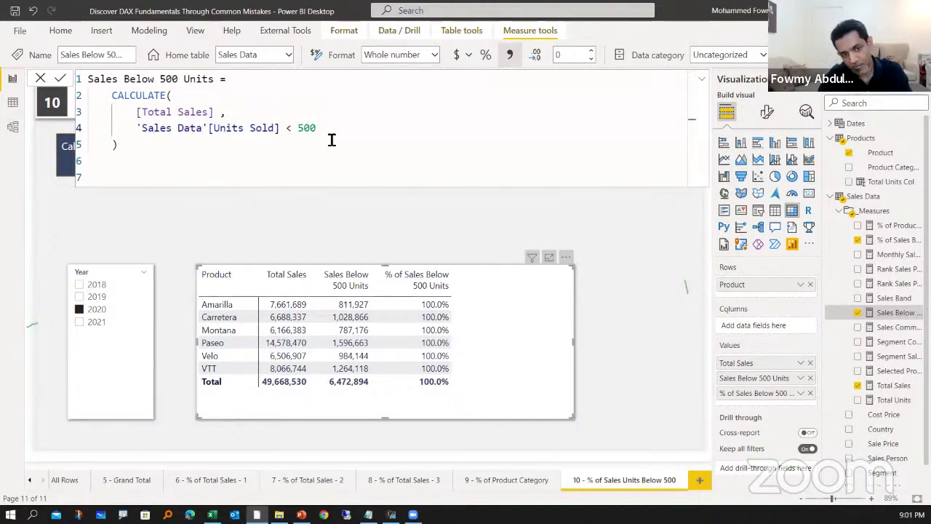
Step: Browse the Sales Data rows and Units Sold filter values, then return to page 10
left_click(13, 102)
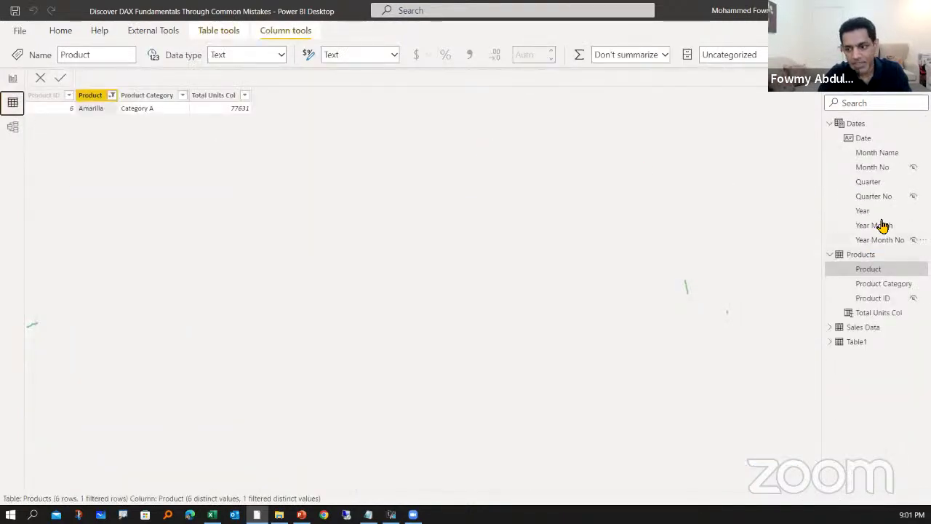
left_click(865, 328)
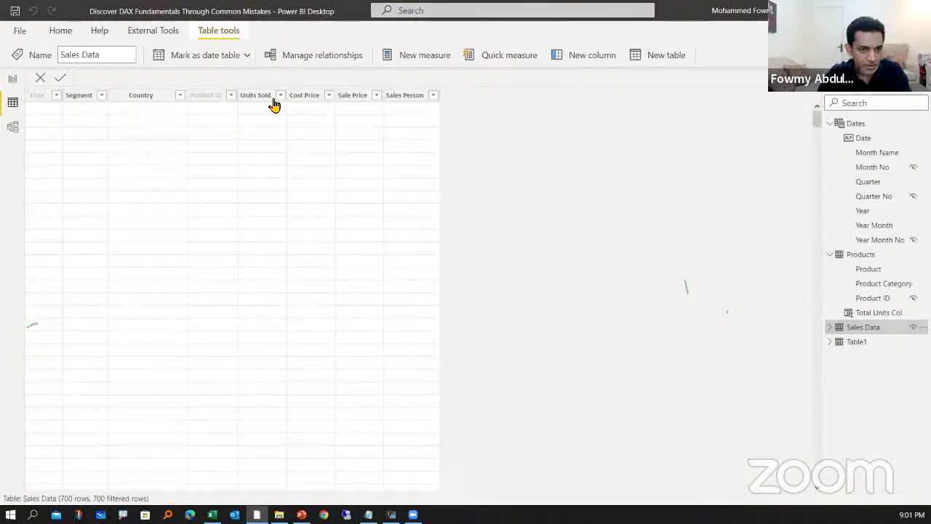
left_click(280, 97)
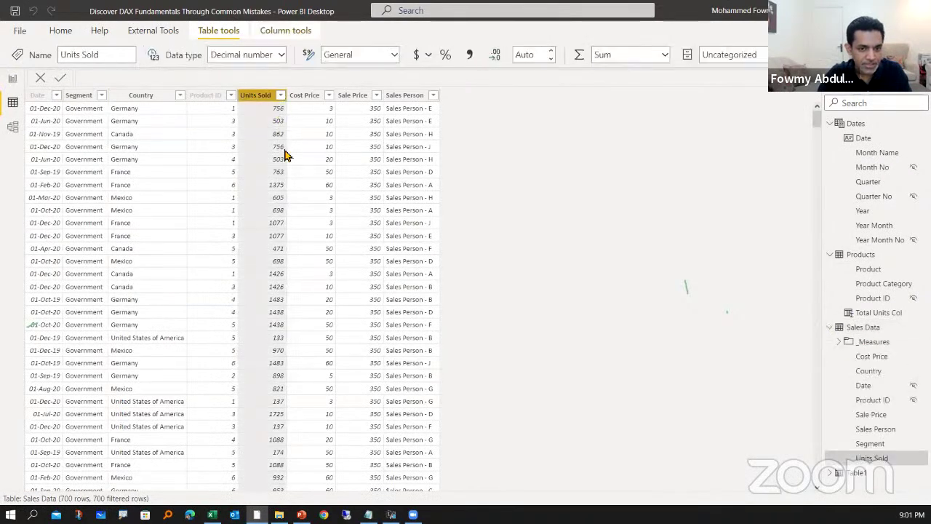
mouse_move(391, 181)
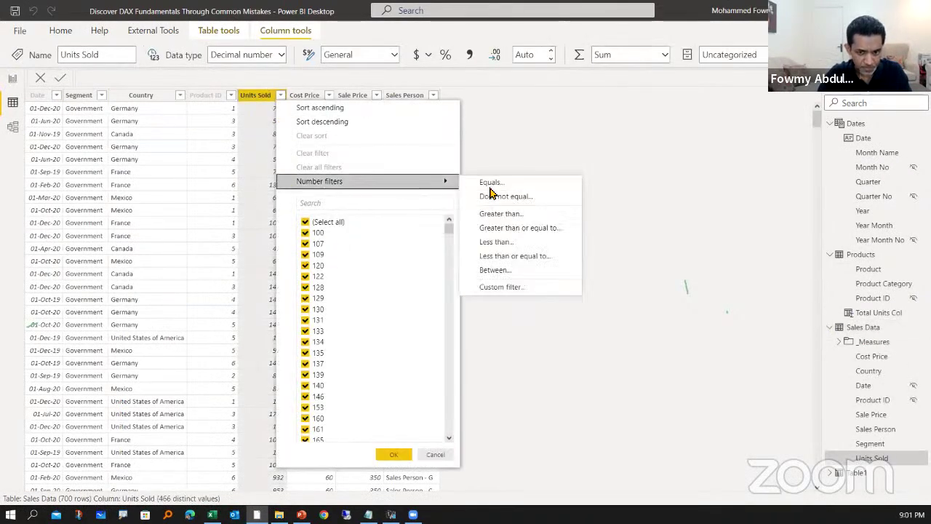
left_click(13, 79)
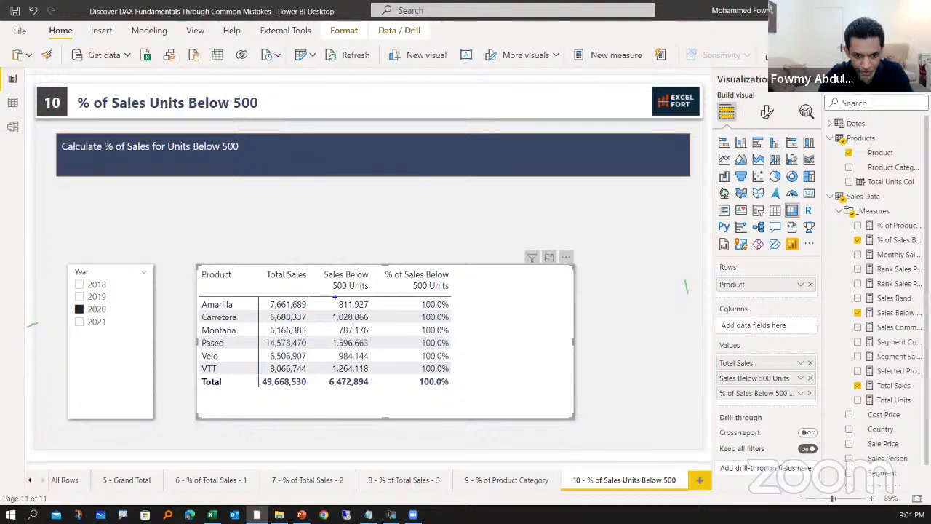
Step: Mark up the report table, then display the % of Sales Below 500 Units formula with REMOVEFILTERS('Products'[Product])
left_click_drag(327, 298, 373, 311)
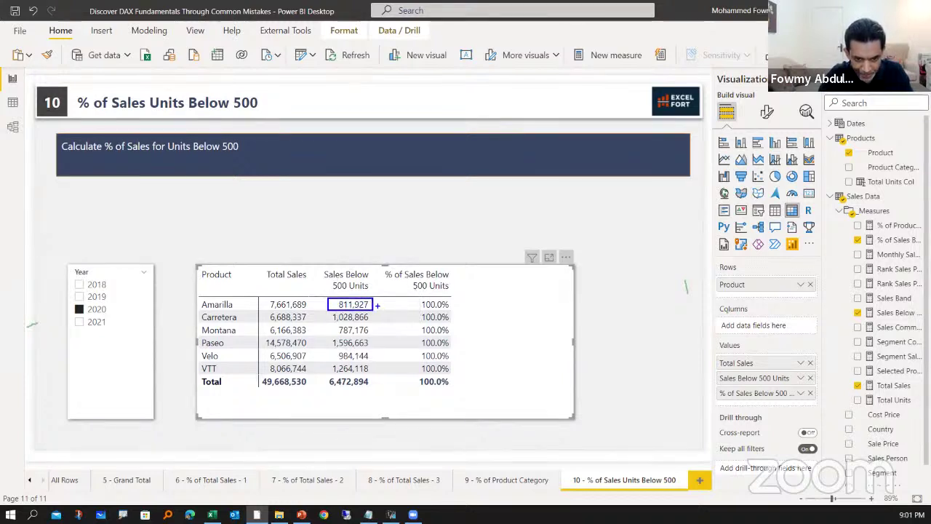
left_click_drag(383, 377, 374, 381)
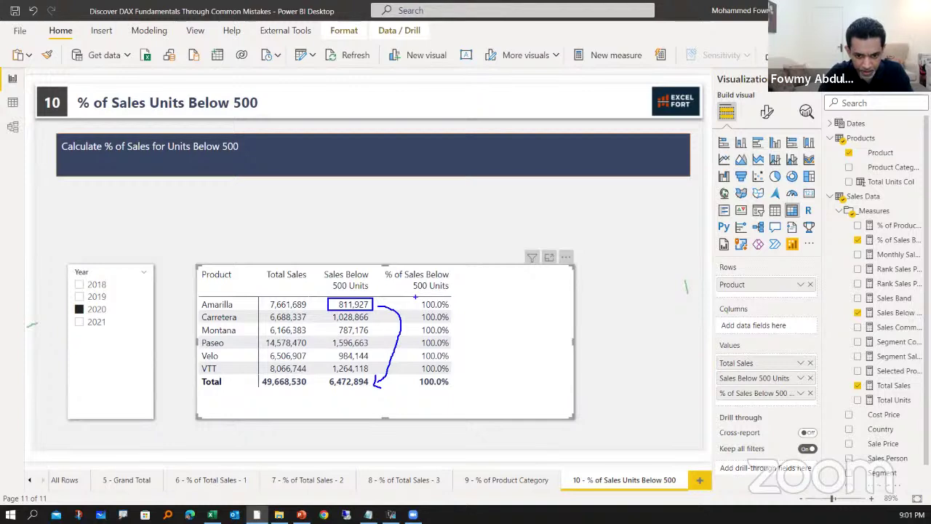
left_click_drag(415, 297, 452, 314)
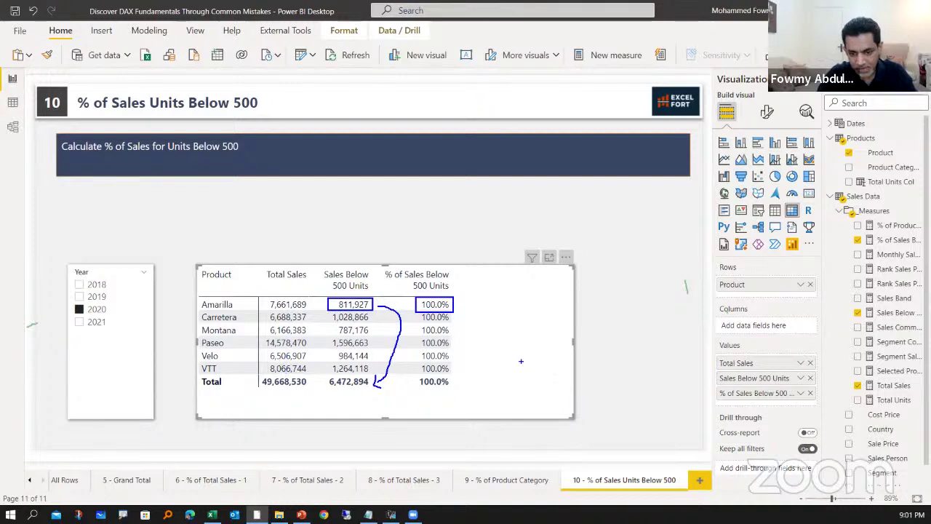
key("Escape")
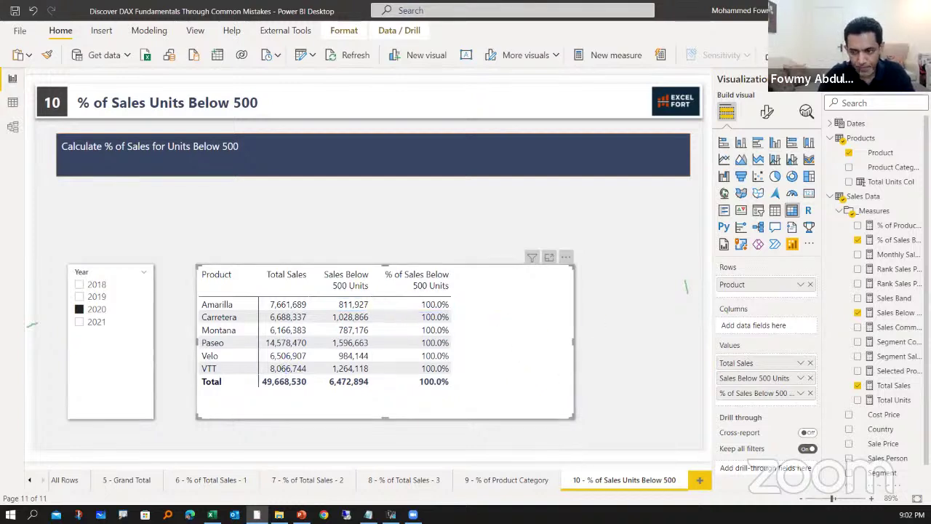
left_click(889, 241)
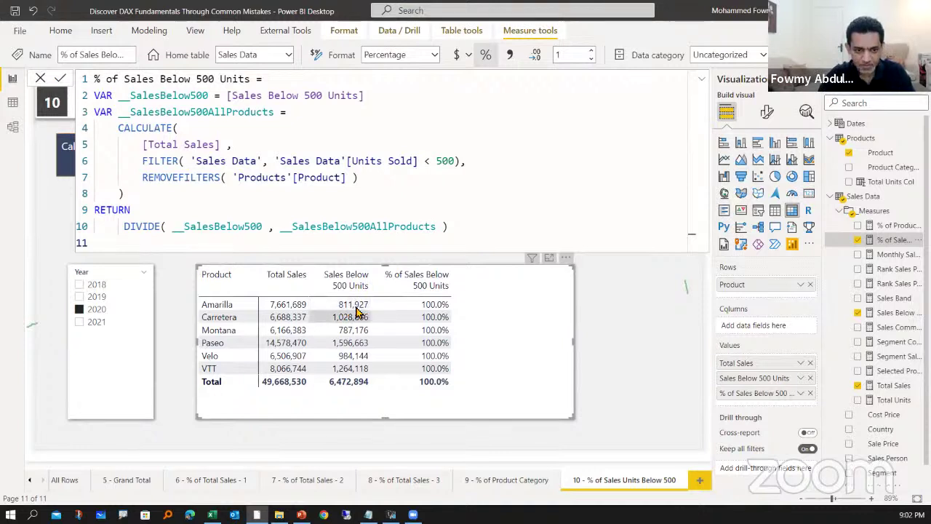
left_click_drag(228, 98, 363, 95)
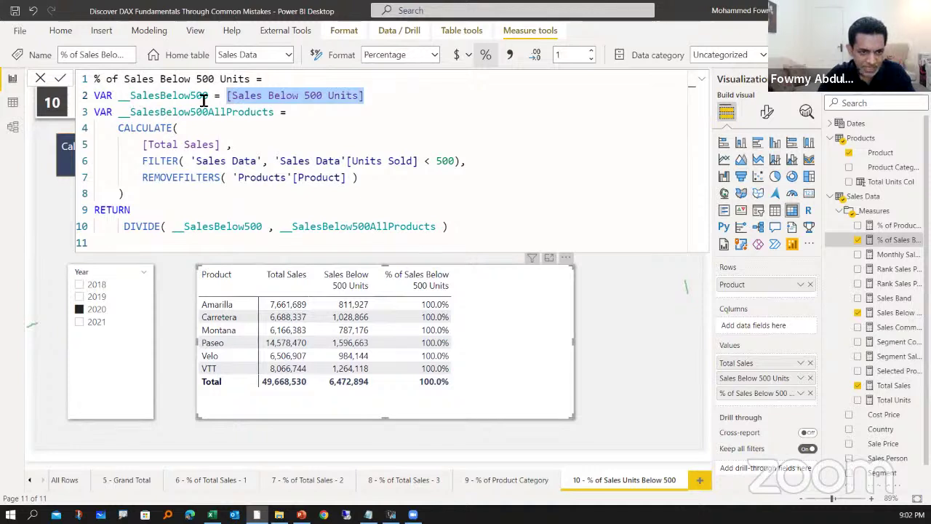
left_click_drag(209, 95, 111, 97)
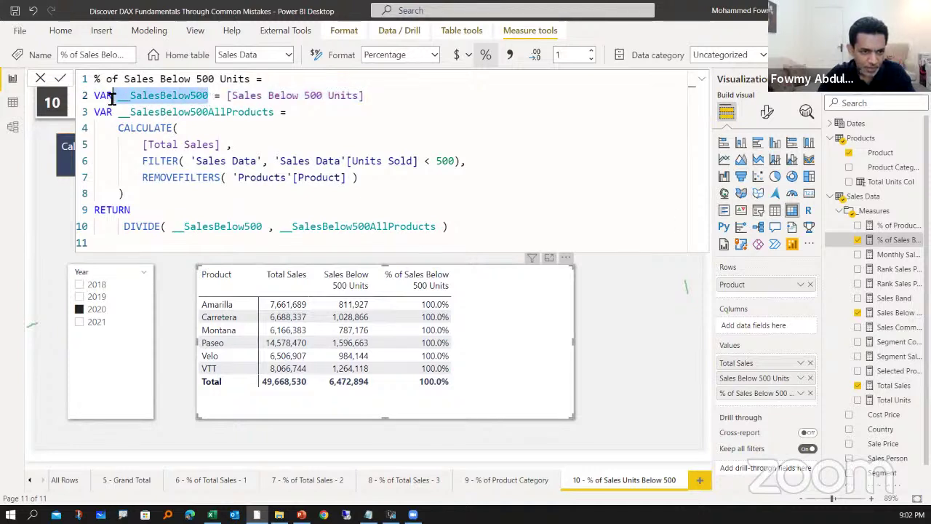
left_click(220, 228)
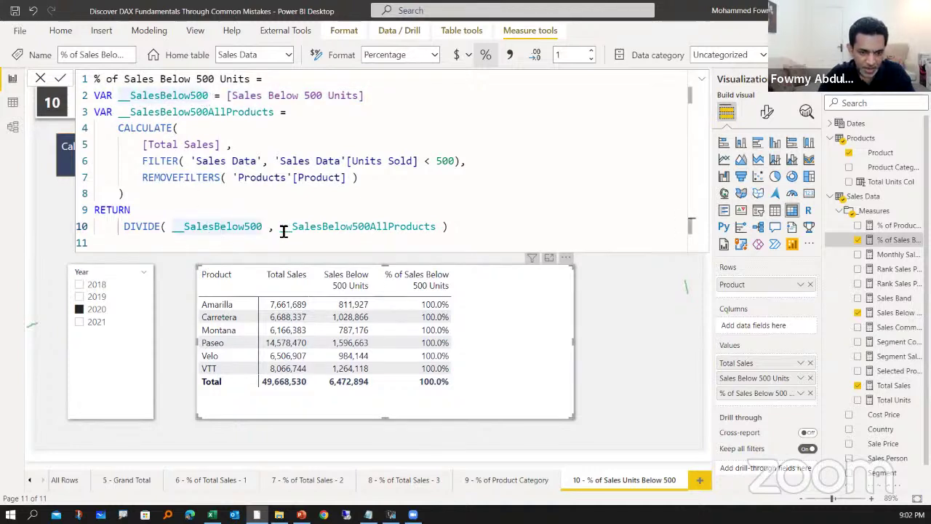
left_click_drag(281, 226, 437, 226)
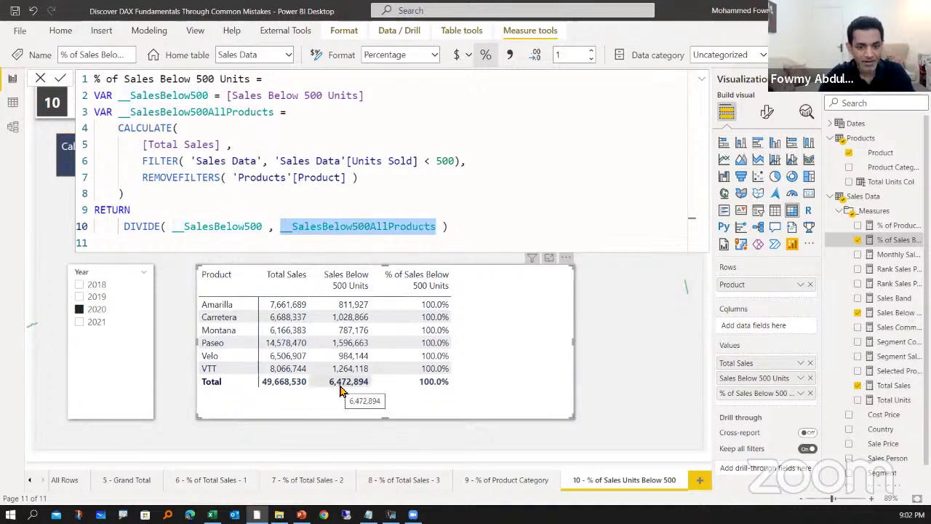
left_click(153, 137)
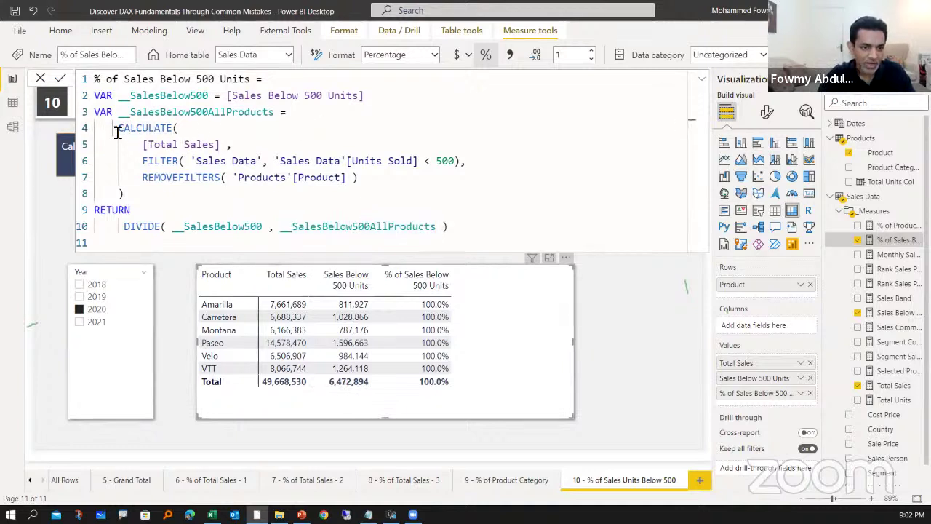
left_click_drag(119, 128, 461, 194)
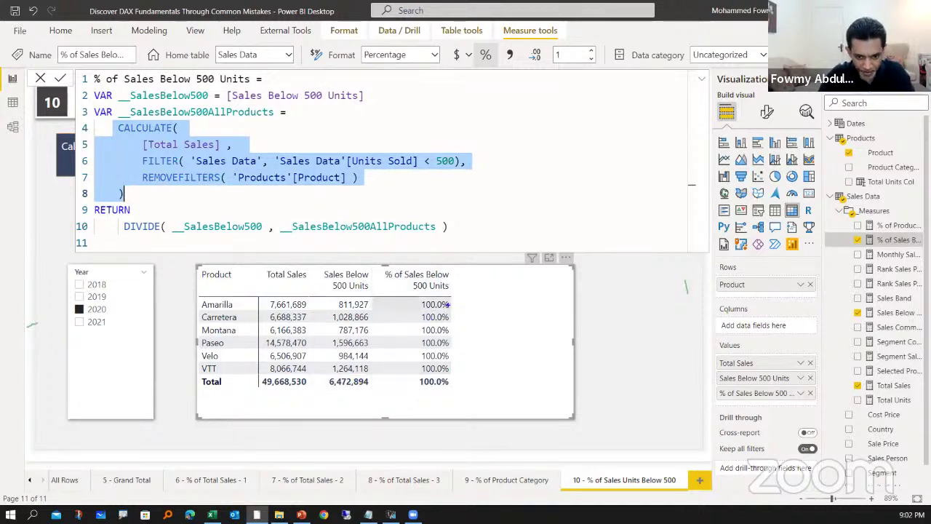
mouse_move(455, 296)
left_mouse_down()
mouse_move(504, 311)
mouse_move(502, 388)
mouse_move(503, 375)
left_mouse_up()
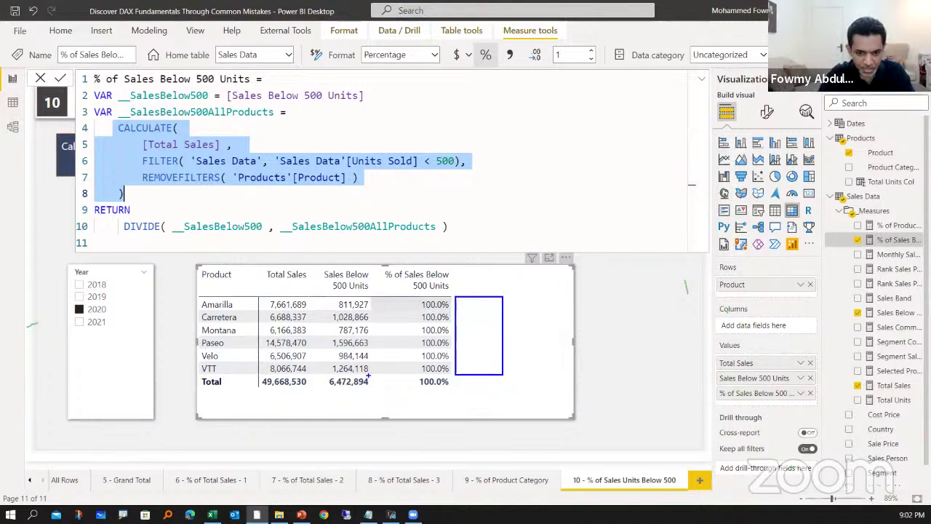
left_click_drag(368, 376, 439, 313)
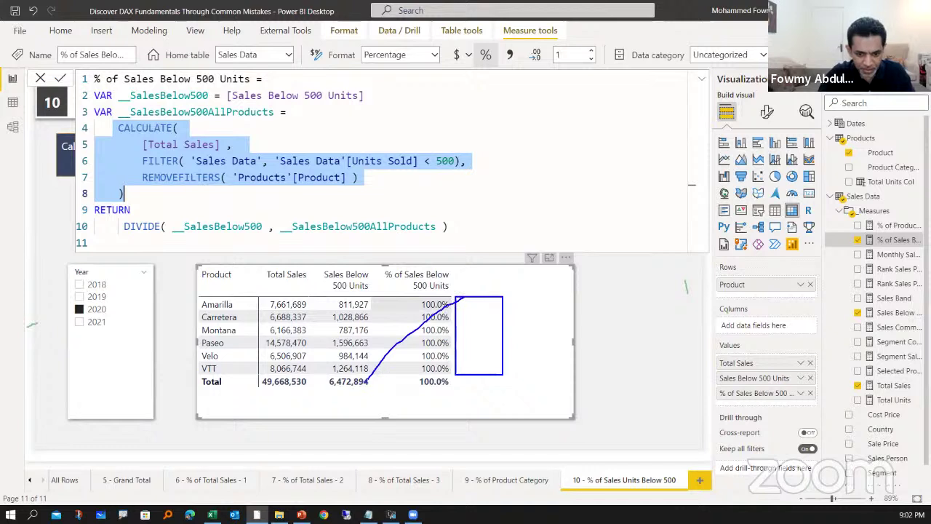
left_click_drag(368, 379, 456, 321)
left_click_drag(369, 378, 471, 335)
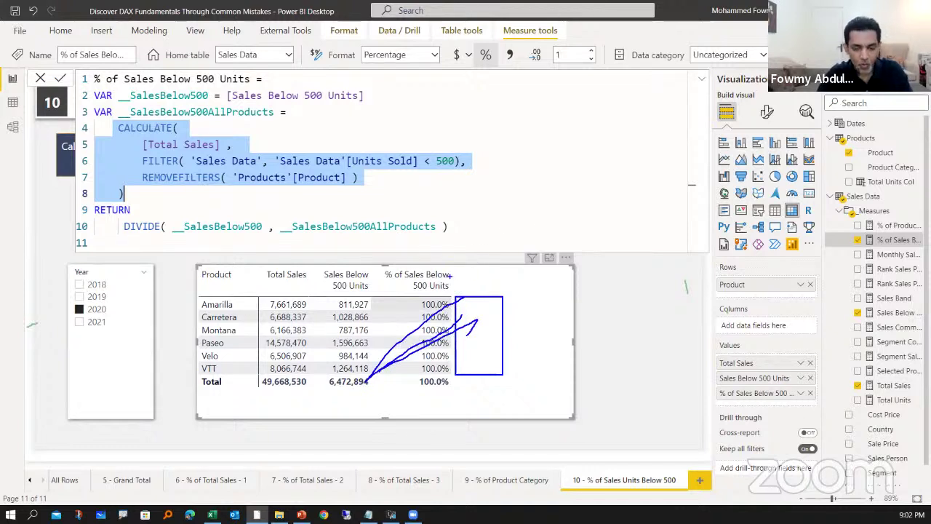
left_click(181, 162)
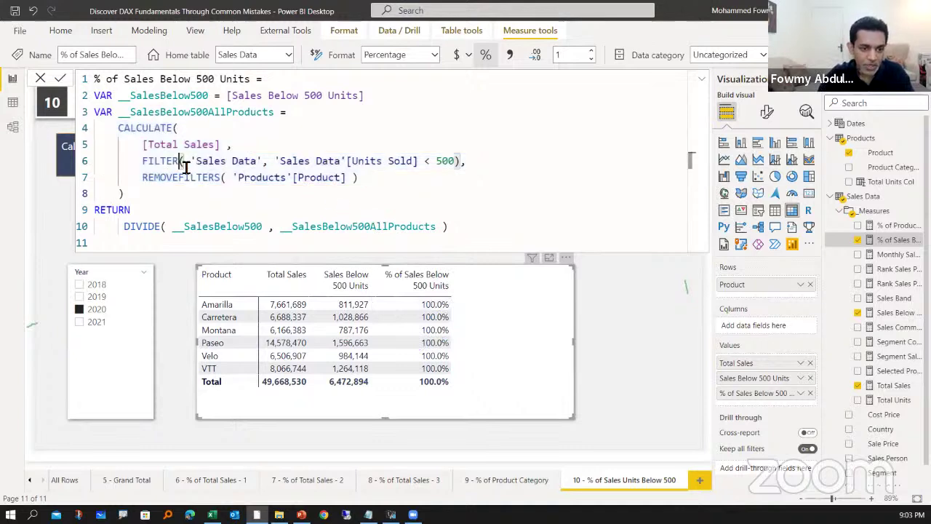
left_click(456, 161)
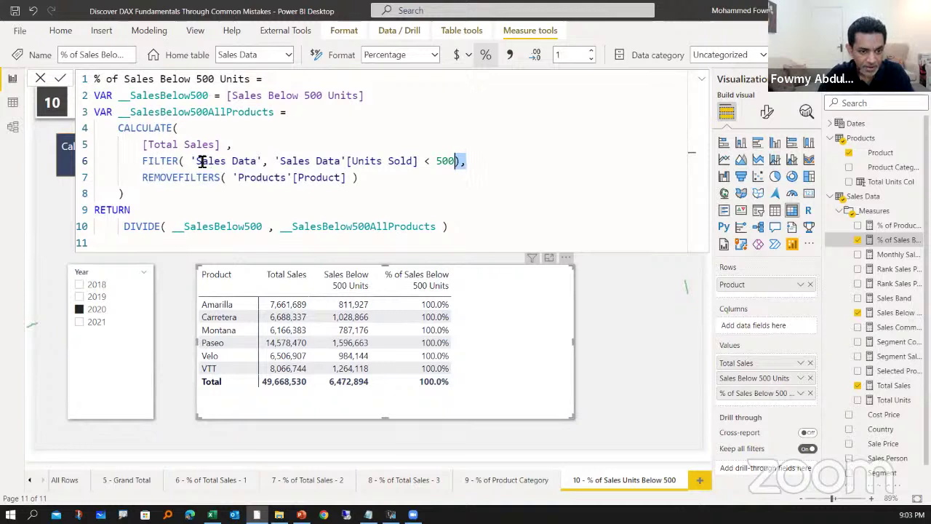
left_click_drag(192, 160, 457, 161)
left_click(275, 162)
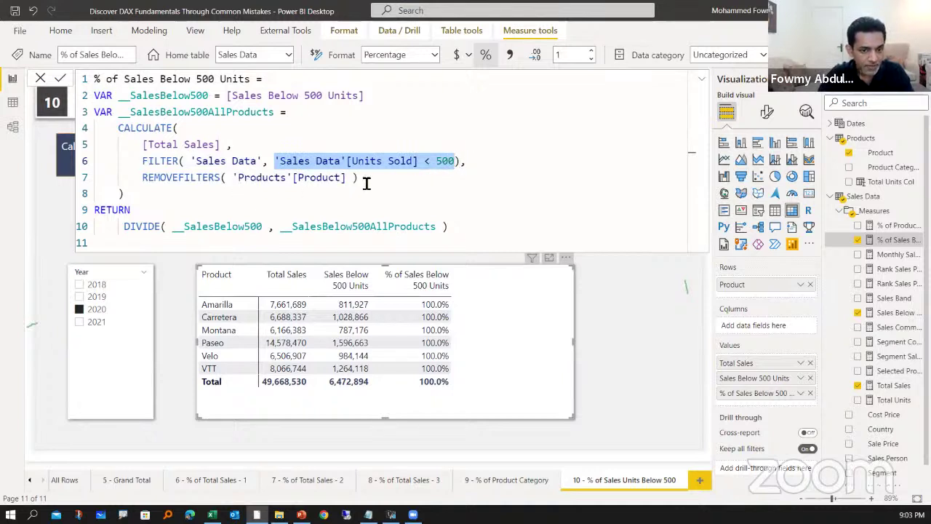
left_click_drag(364, 181, 147, 180)
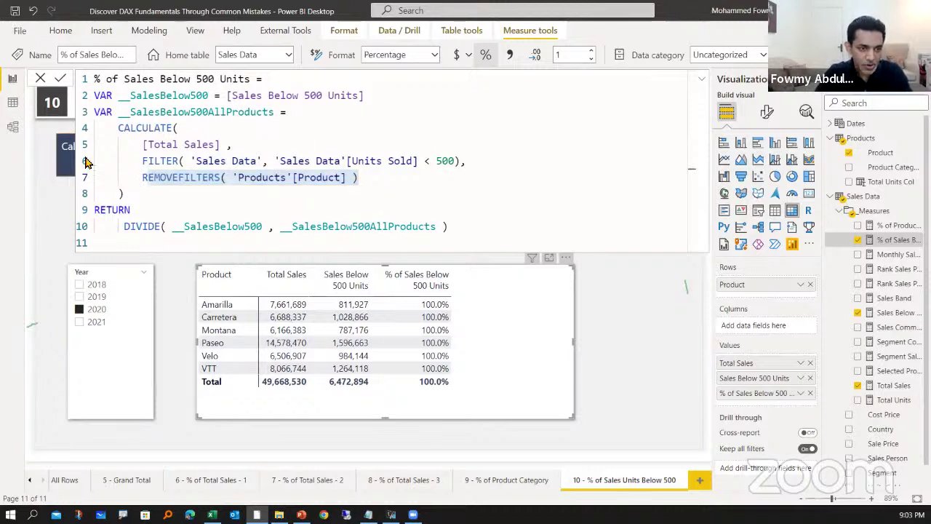
Step: Select the Sales Data, Dates and Products tables in the model diagram
left_click(13, 128)
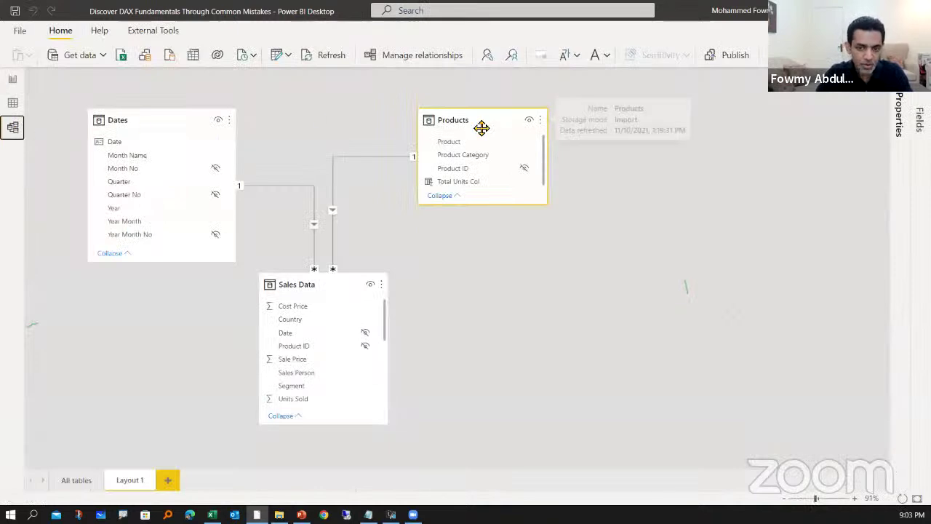
left_click(329, 288)
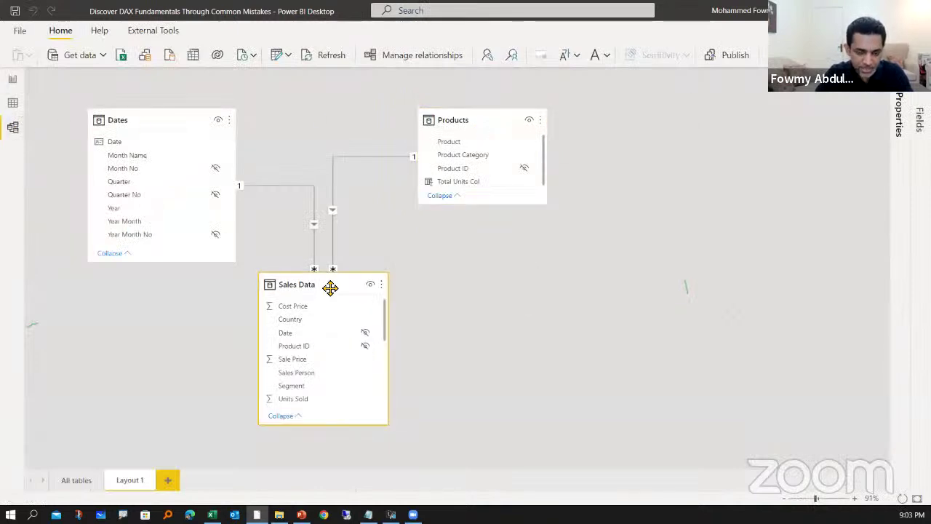
left_click(165, 120)
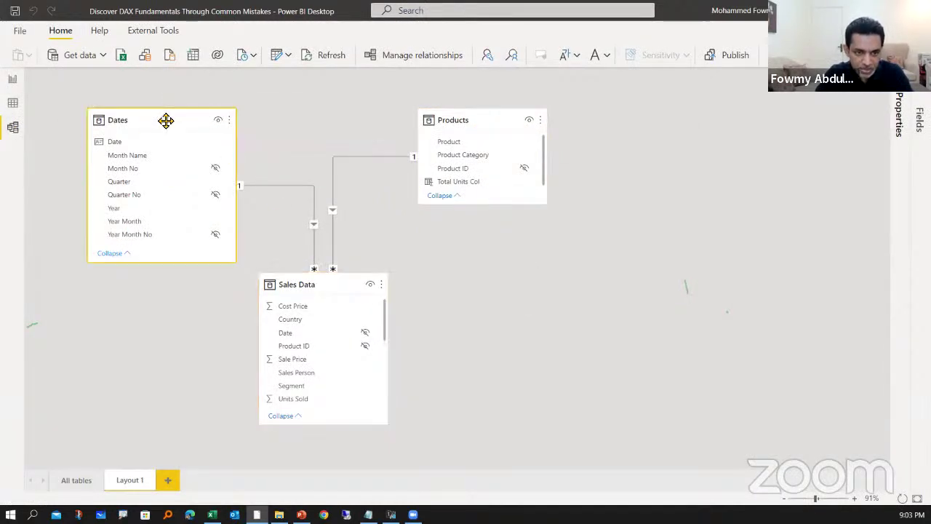
left_click(503, 121)
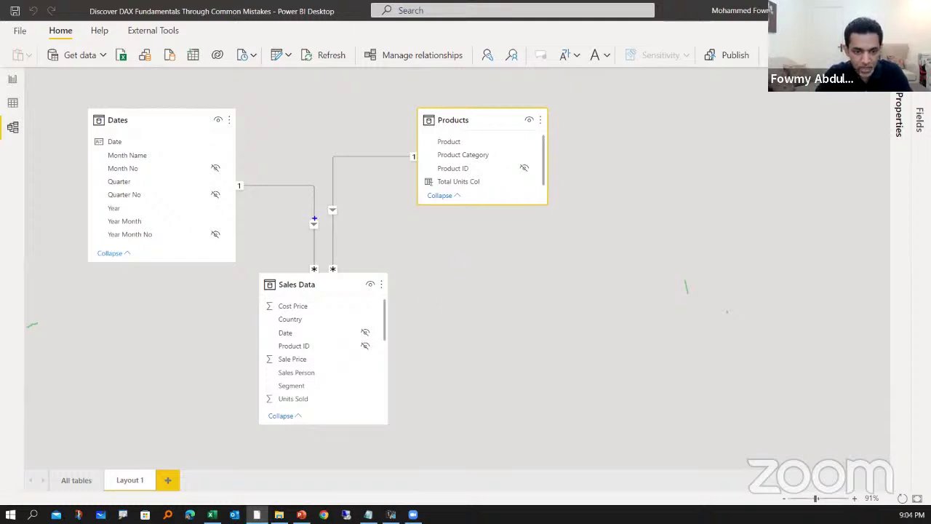
Step: Sketch boxes, arrows and loops explaining the table relationships, then return to report page 10
mouse_move(389, 271)
left_mouse_down()
mouse_move(472, 372)
mouse_move(483, 422)
left_mouse_up()
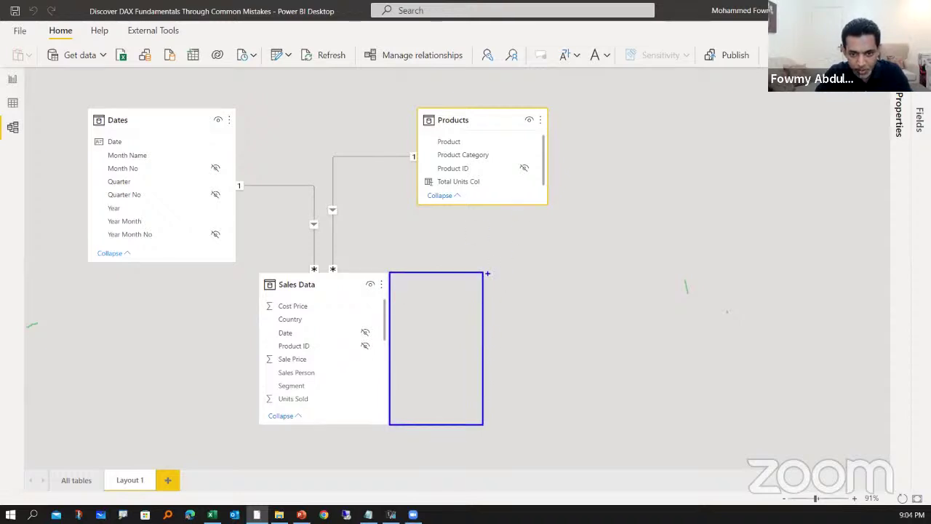
mouse_move(487, 273)
left_mouse_down()
mouse_move(547, 318)
mouse_move(571, 422)
left_mouse_up()
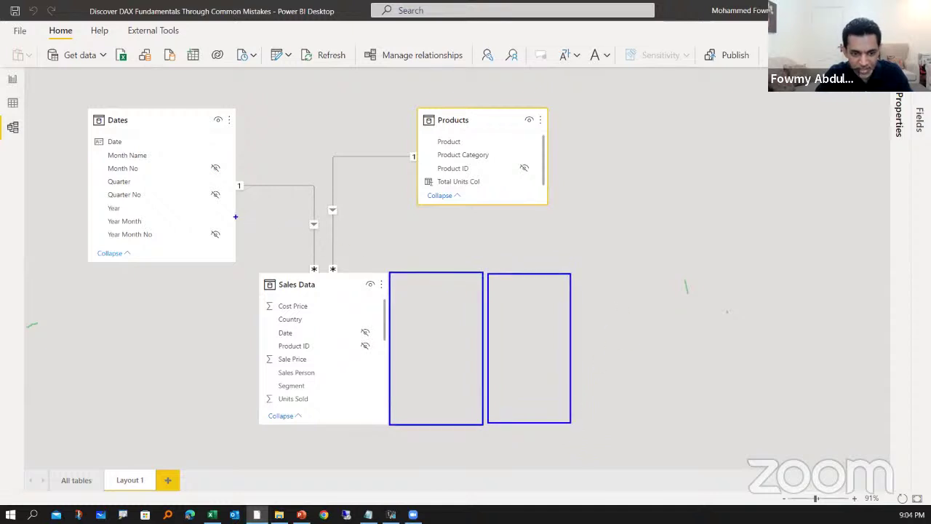
left_click_drag(235, 216, 393, 263)
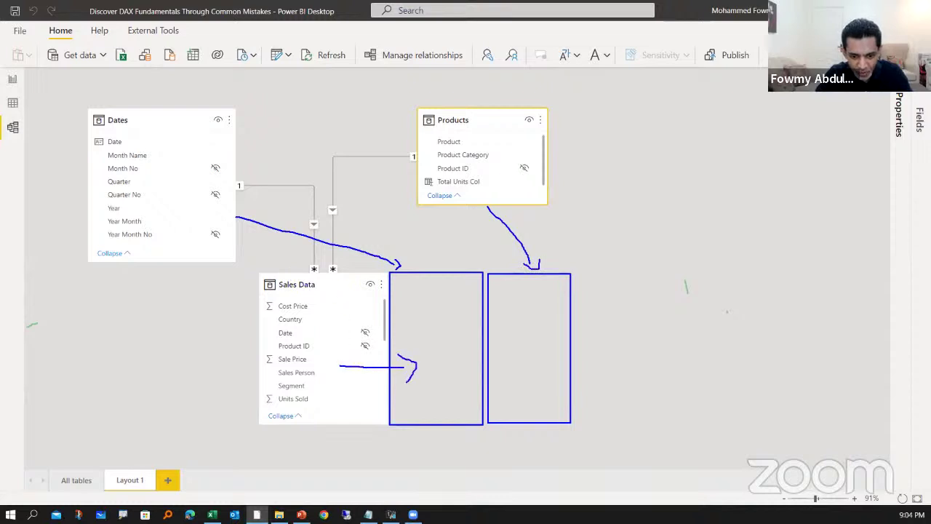
left_click_drag(362, 387, 517, 375)
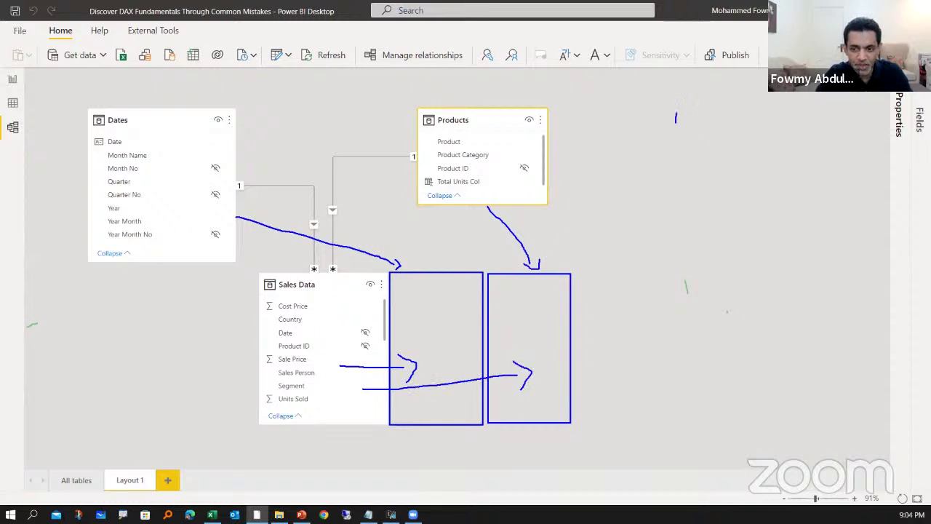
left_click_drag(676, 122, 672, 189)
mouse_move(676, 115)
left_mouse_down()
mouse_move(702, 114)
mouse_move(735, 208)
mouse_move(672, 186)
mouse_move(578, 234)
mouse_move(339, 294)
mouse_move(317, 326)
left_mouse_up()
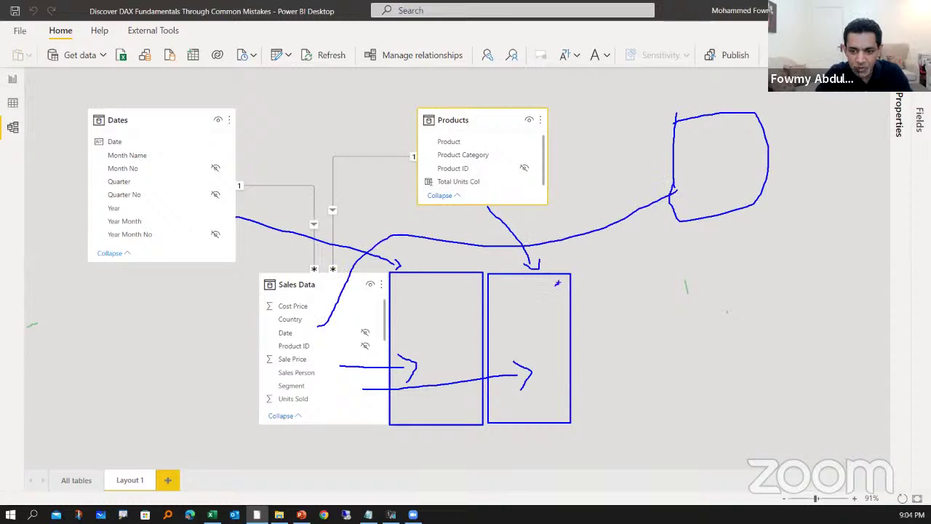
mouse_move(587, 273)
left_mouse_down()
mouse_move(663, 386)
mouse_move(587, 415)
mouse_move(595, 272)
left_mouse_up()
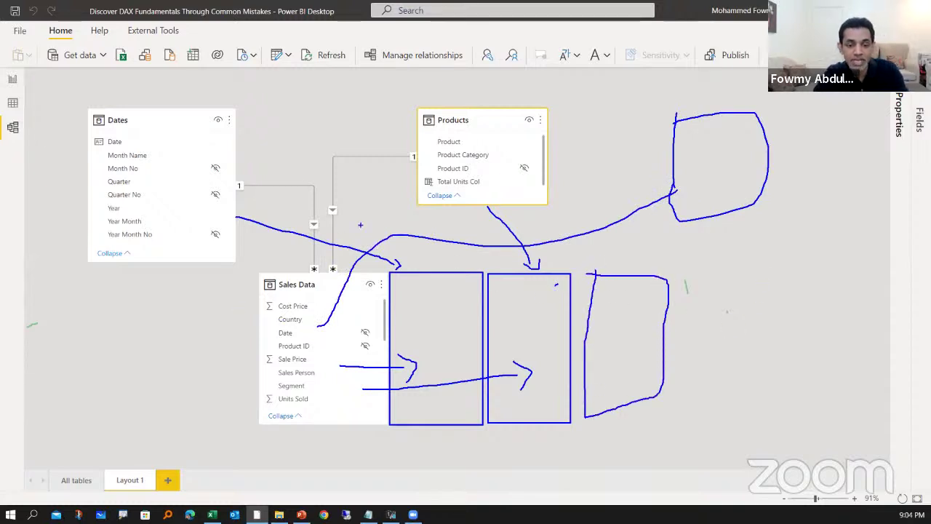
left_click(13, 82)
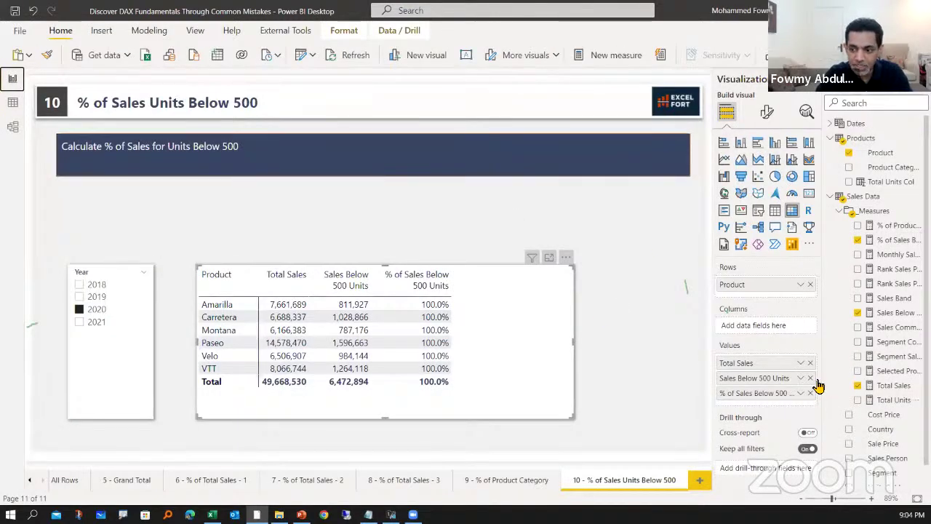
Step: In the % of Sales Below 500 Units formula, highlight 'Sales Data', [Total Sales] and REMOVEFILTERS
left_click(885, 312)
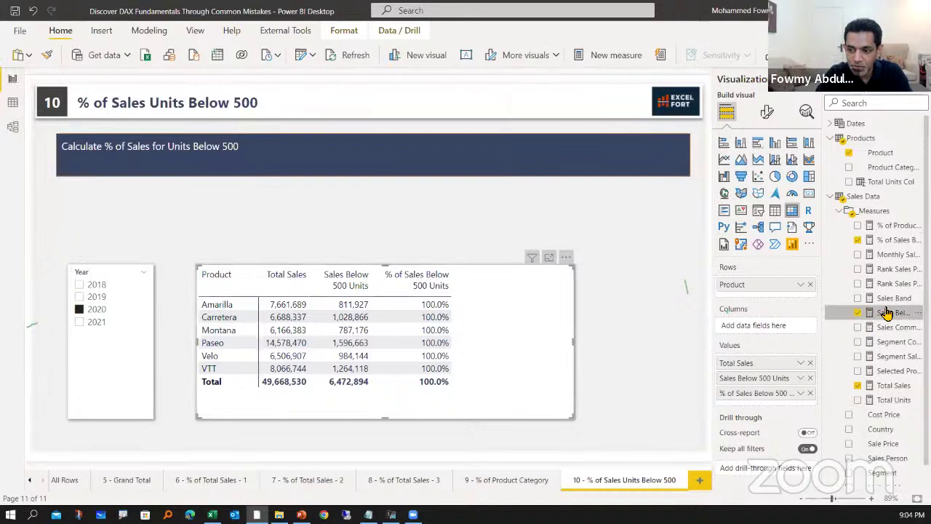
left_click(899, 241)
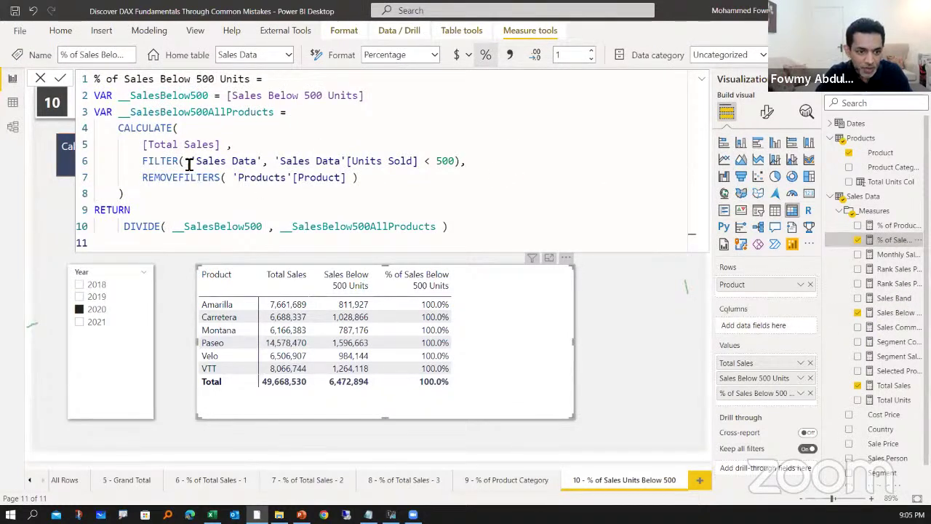
left_click_drag(189, 164, 262, 161)
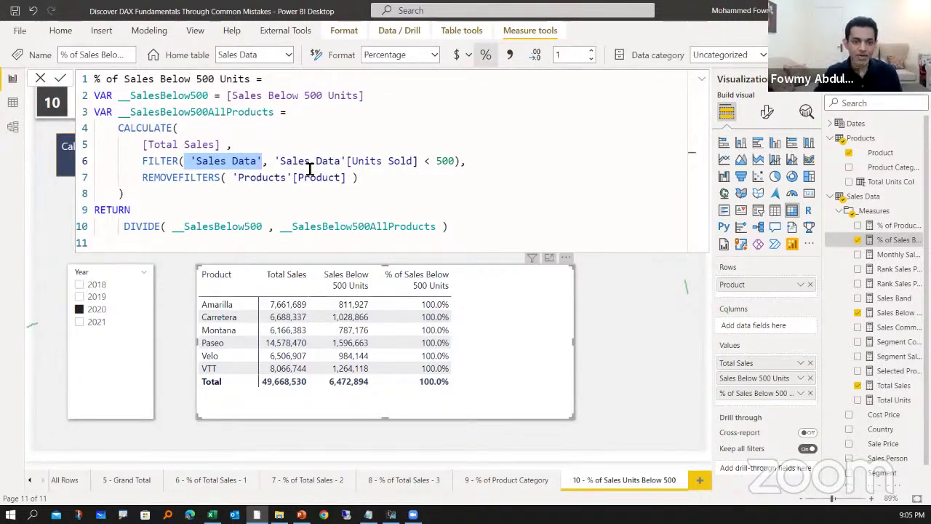
left_click(168, 197)
left_click_drag(119, 129, 229, 146)
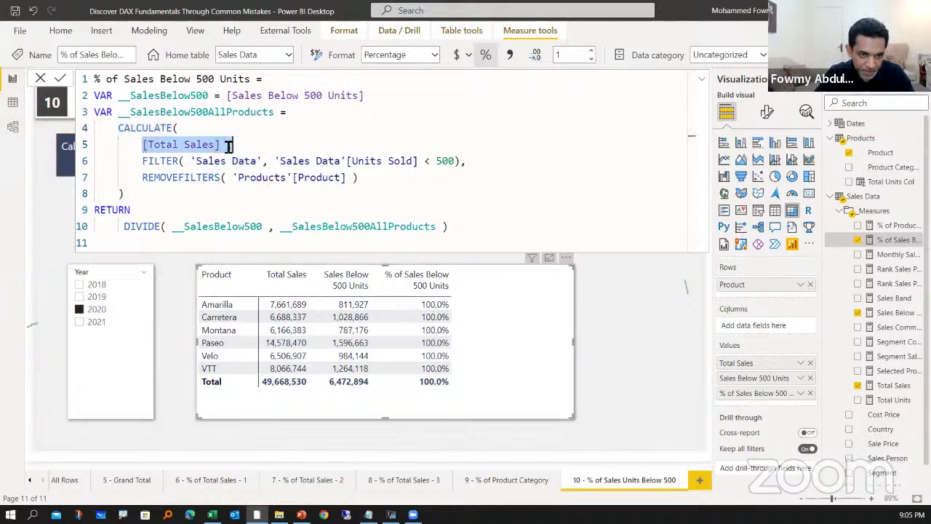
left_click(182, 190)
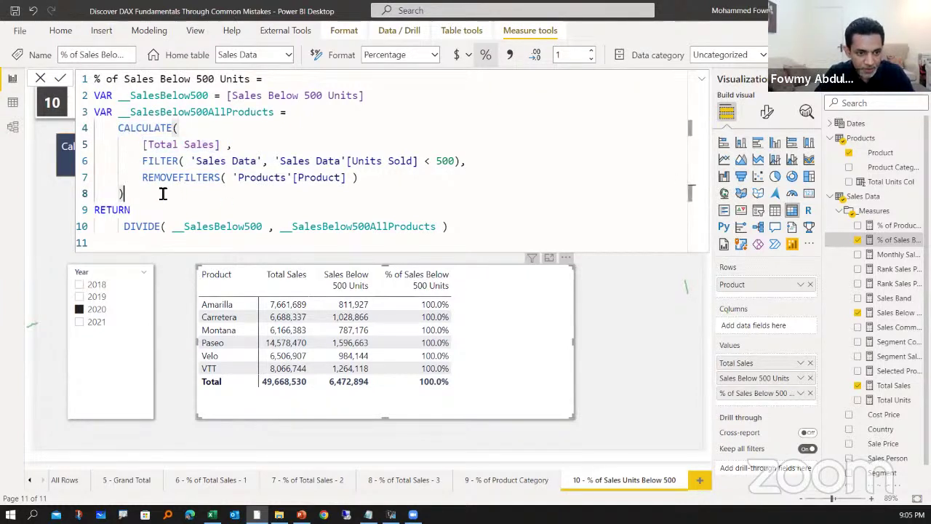
left_click(141, 179)
left_click_drag(196, 180, 362, 178)
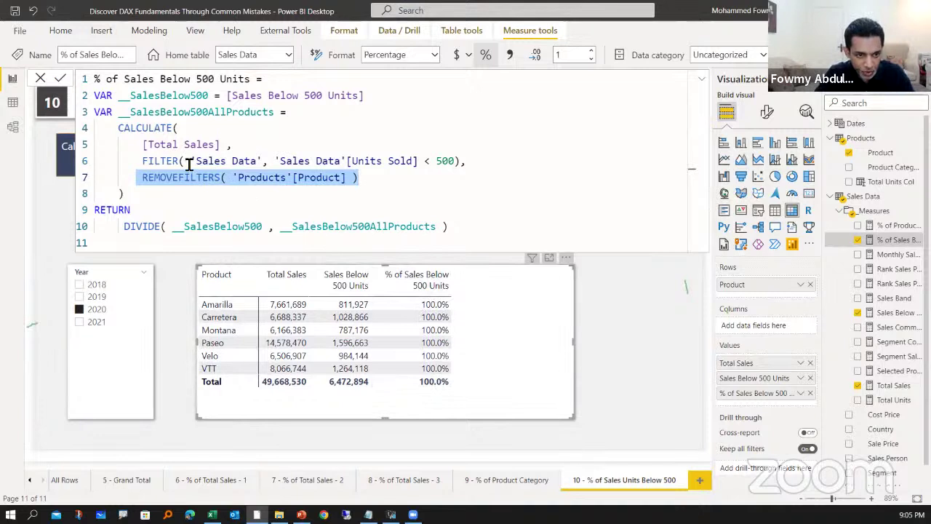
Step: Highlight the FILTER over the whole 'Sales Data' table and REMOVEFILTERS, marking the Amarilla row
left_click_drag(189, 161, 263, 161)
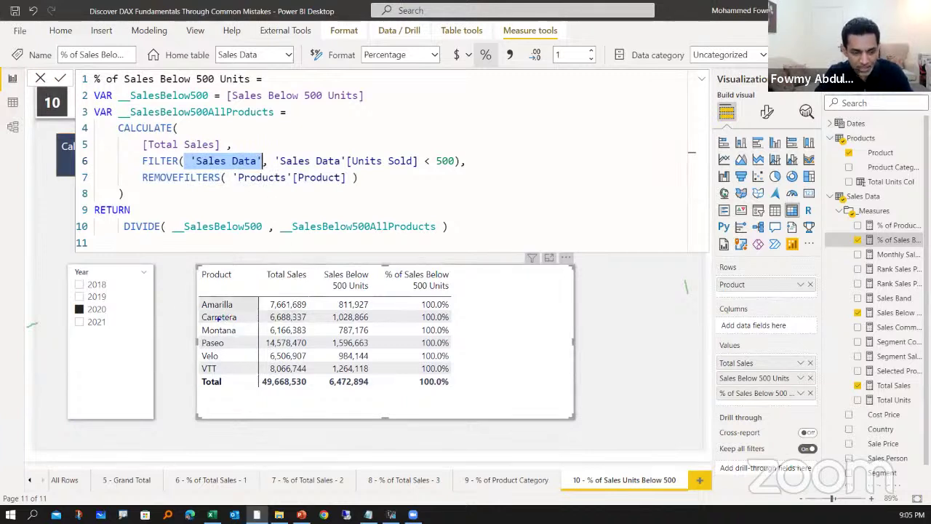
left_click_drag(184, 298, 247, 311)
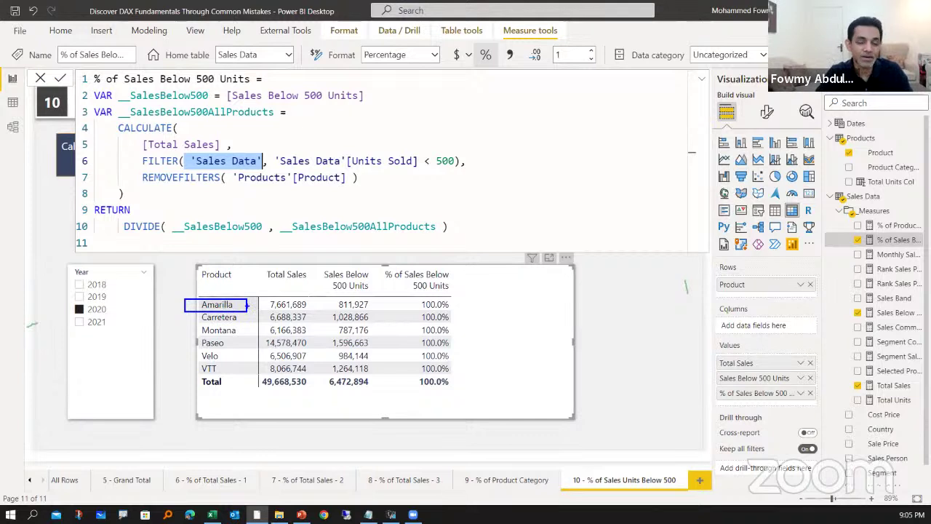
left_click(281, 162)
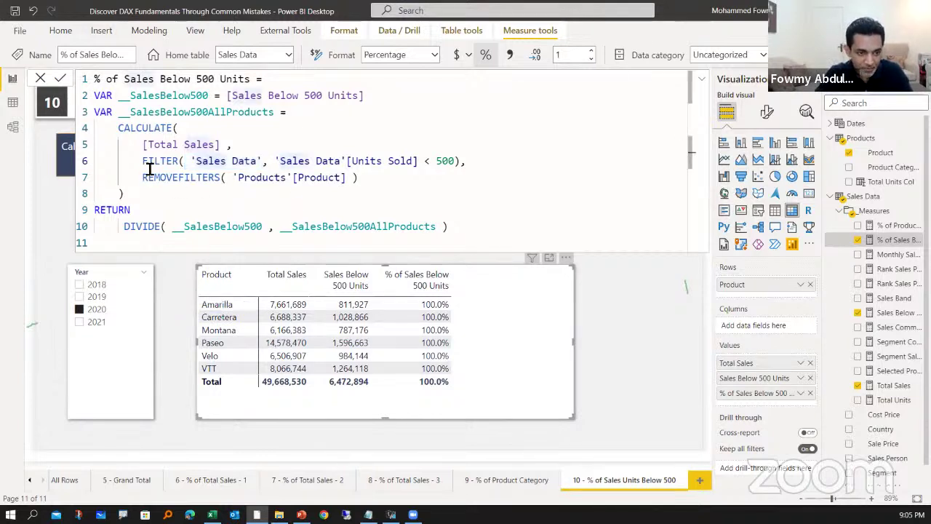
left_click_drag(145, 167, 458, 163)
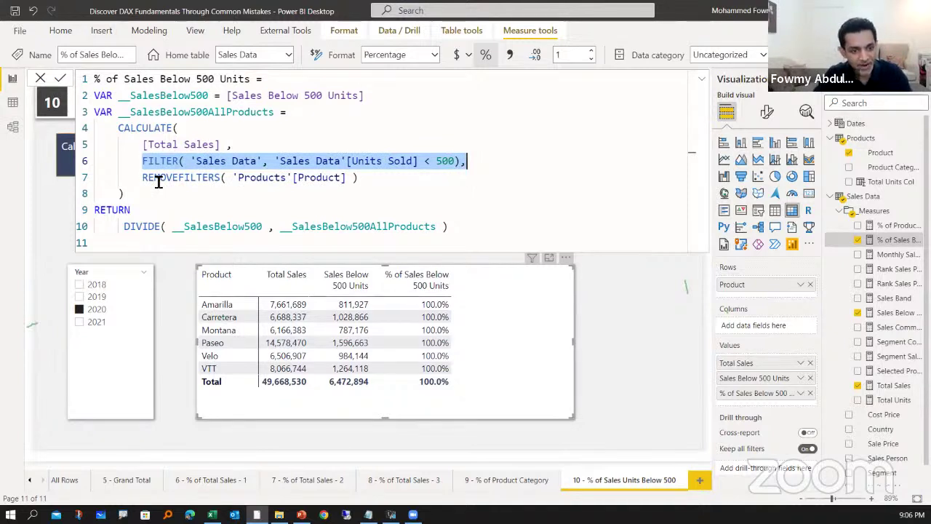
left_click_drag(141, 178, 370, 183)
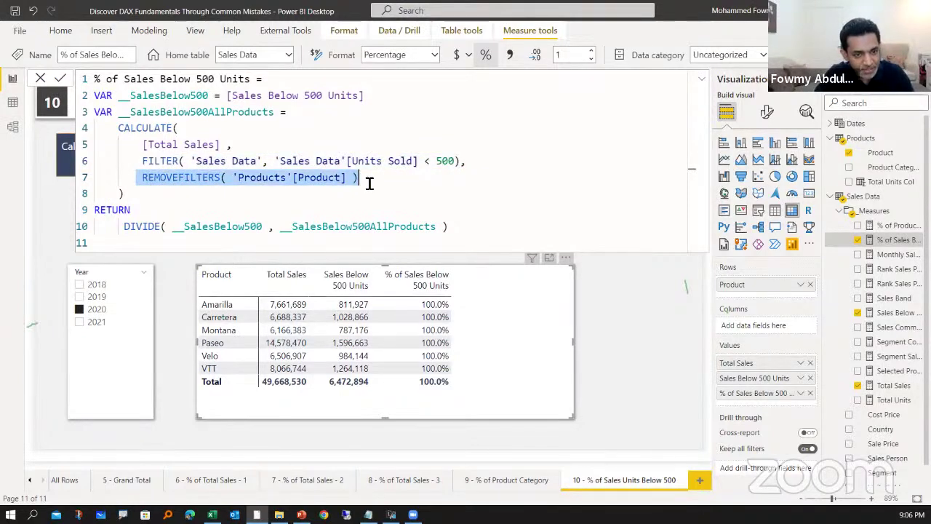
left_click(167, 161)
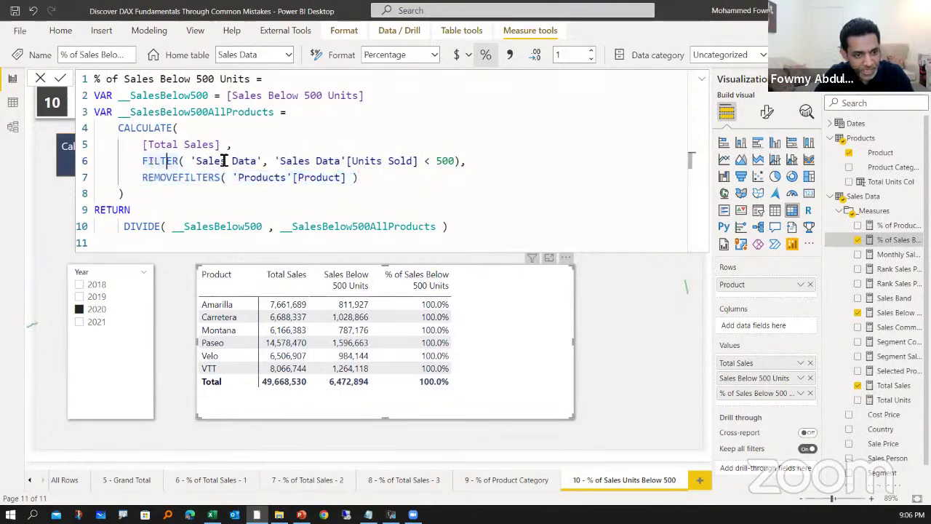
left_click_drag(190, 161, 266, 163)
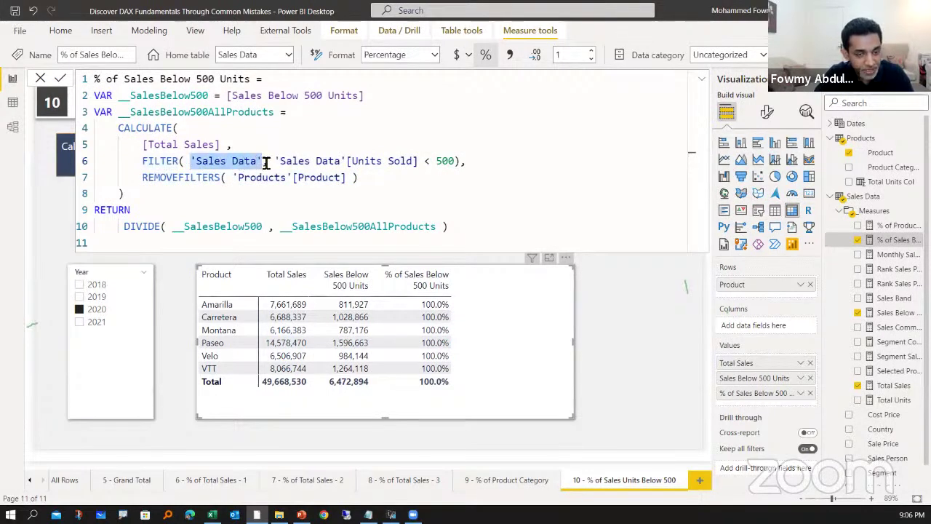
left_click(263, 178)
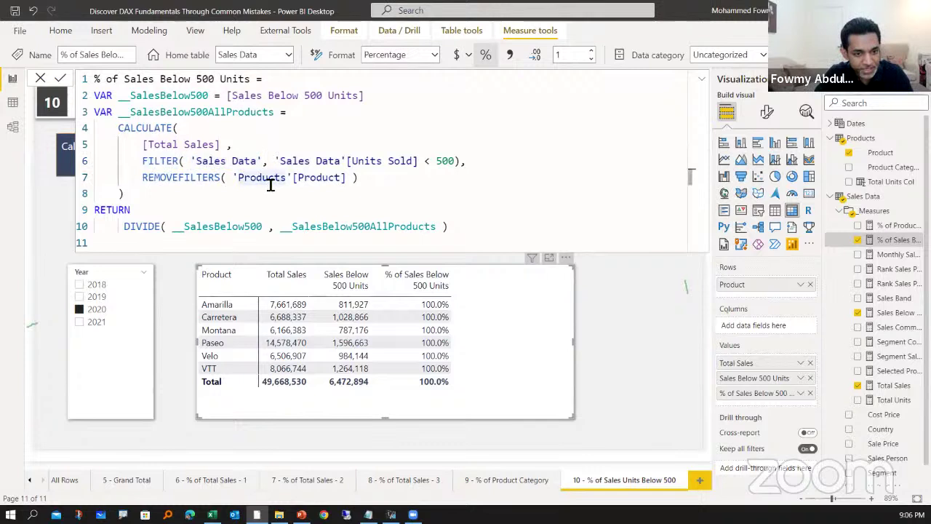
left_click_drag(260, 160, 194, 162)
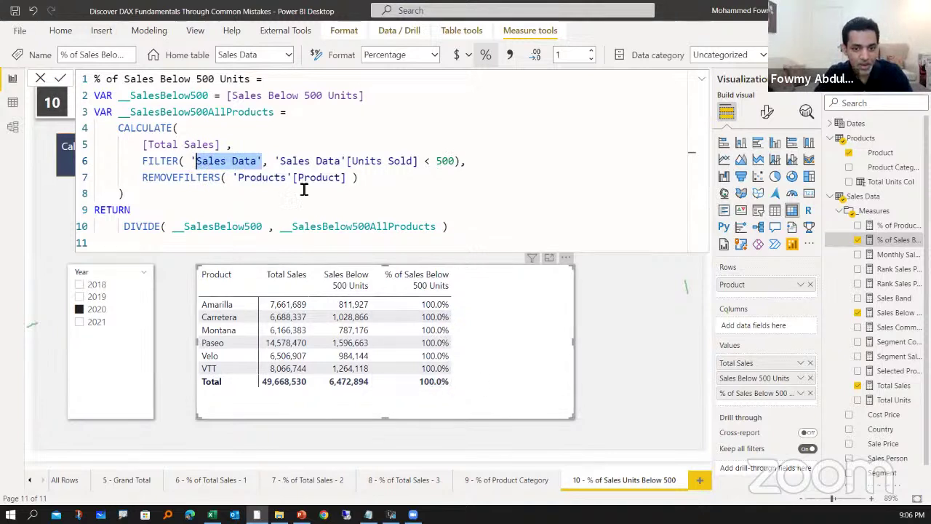
Step: Replace FILTER's table argument with ALL('Sales Data'[Units Sold])
left_click(198, 161)
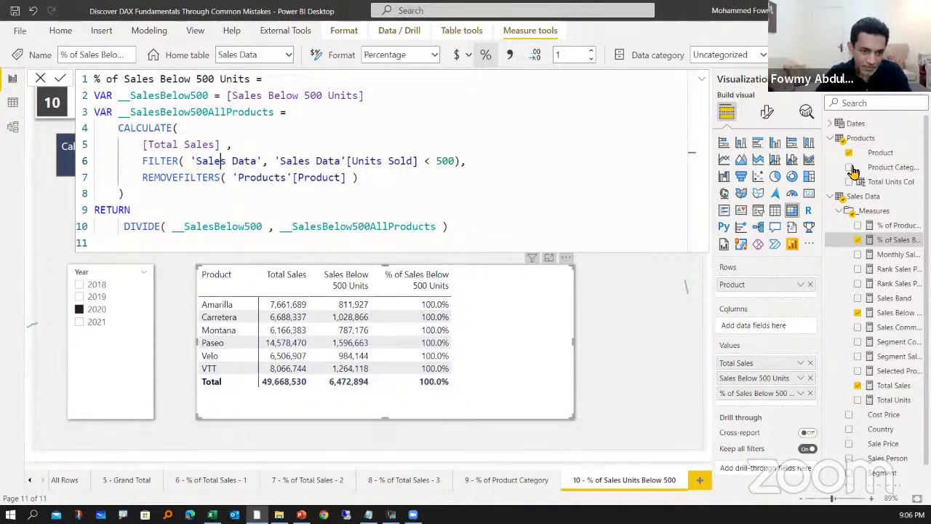
key("Left")
key("Left")
key("Left")
key("Left")
key("Left")
key("Left")
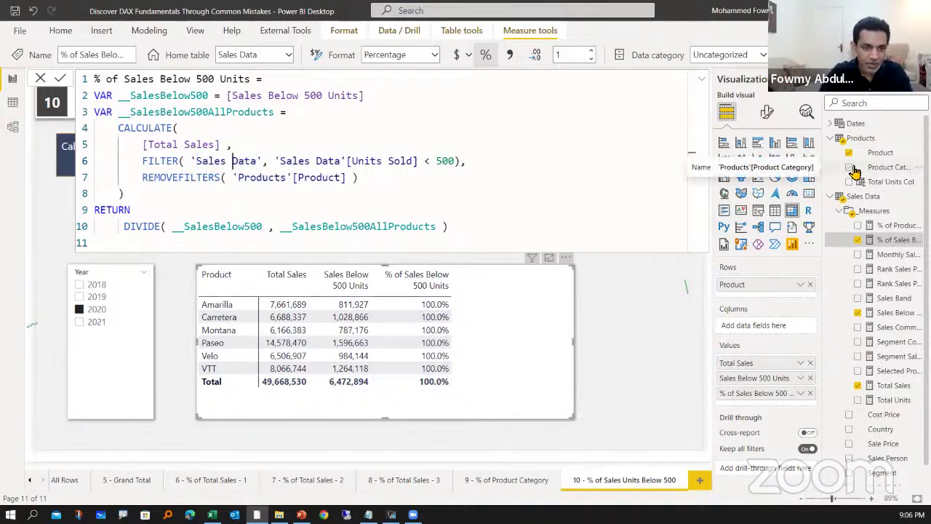
type("ALL")
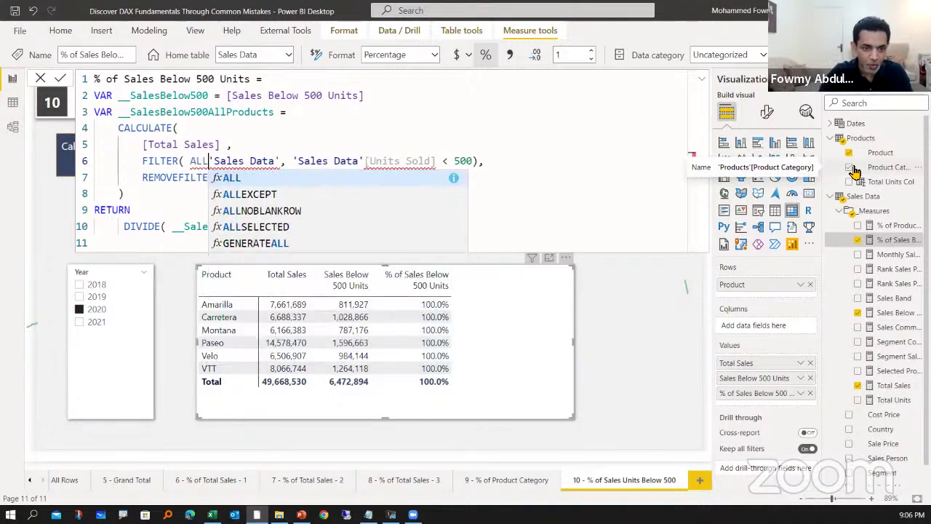
type("(")
key("End")
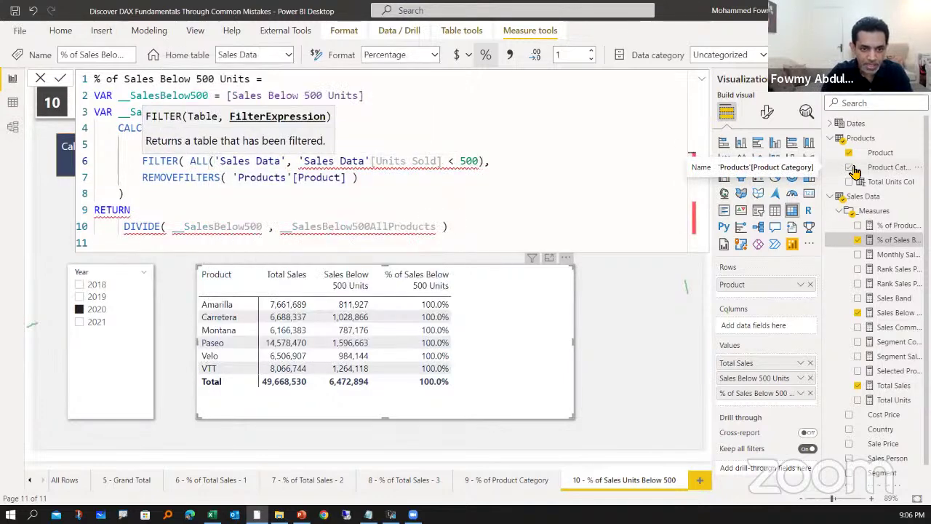
left_click(288, 162)
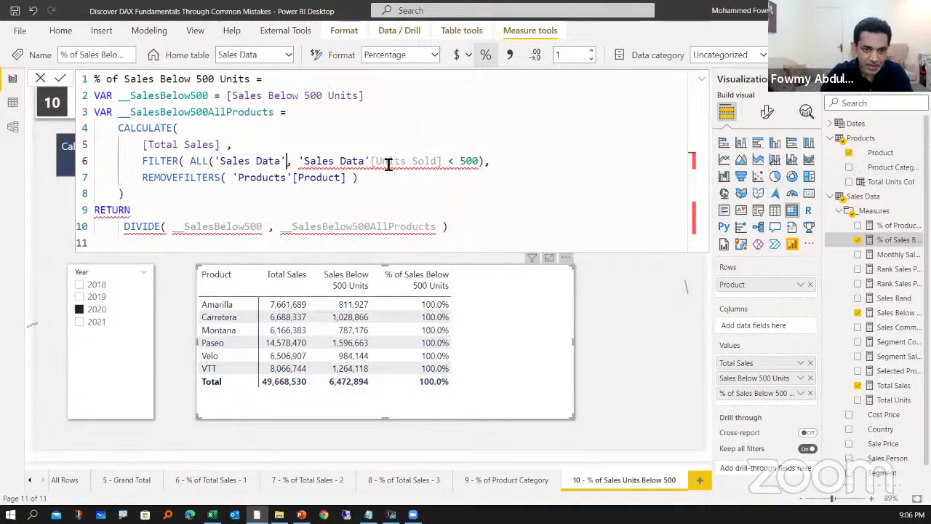
type(")")
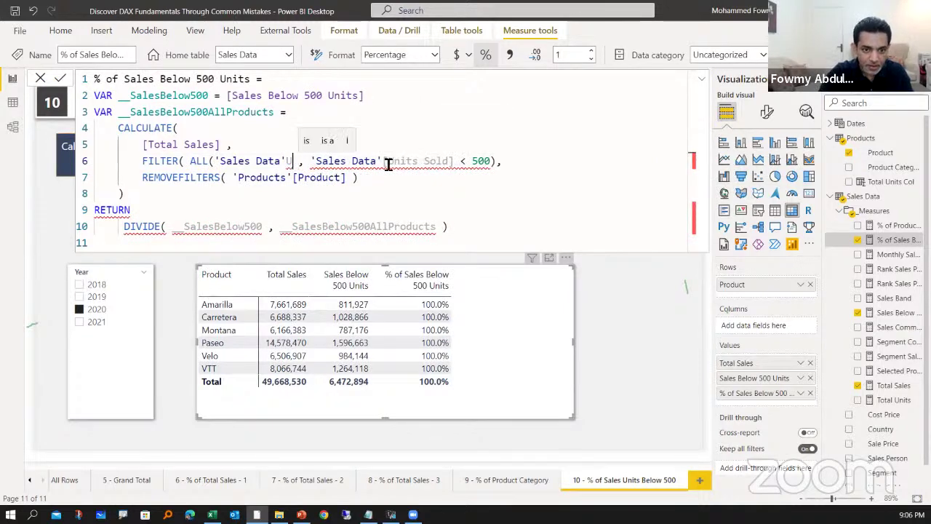
key("ctrl+shift+Left")
key("ctrl+shift+Left")
key("ctrl+shift+Left")
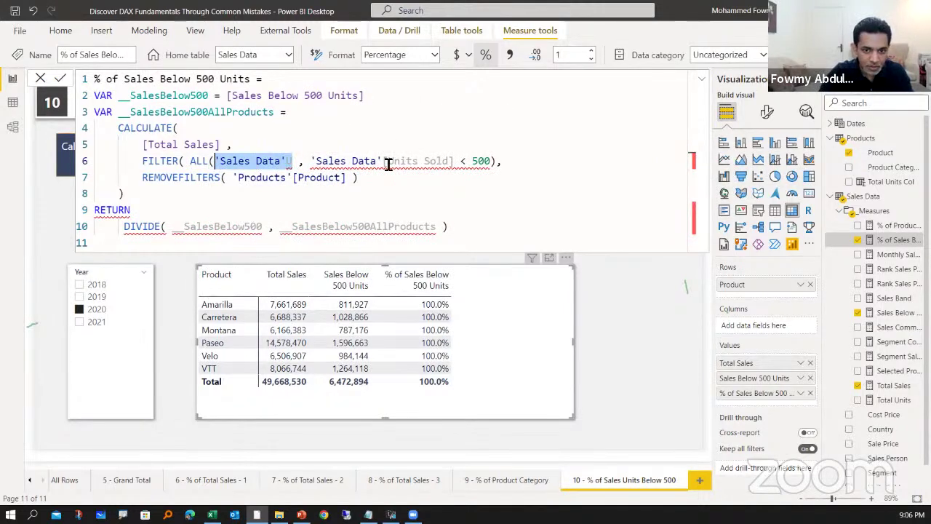
key("BackSpace")
type("uni")
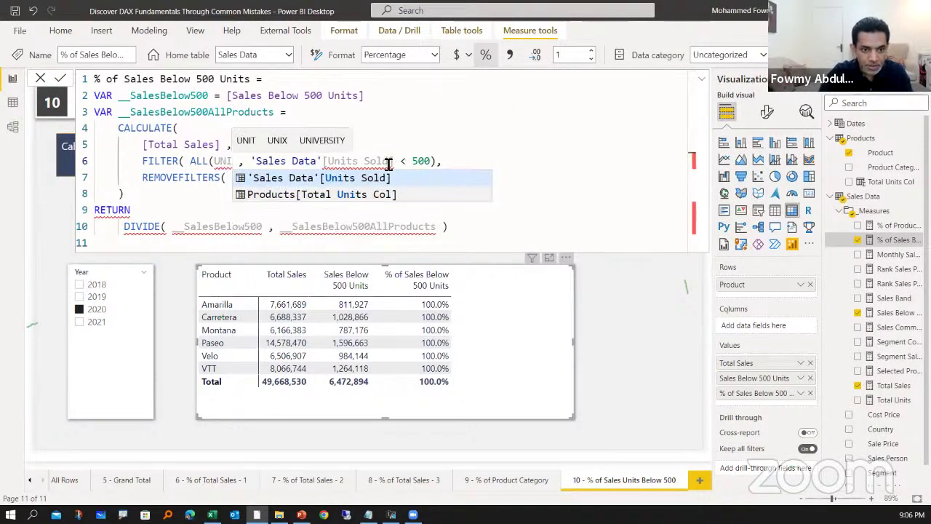
key("Tab")
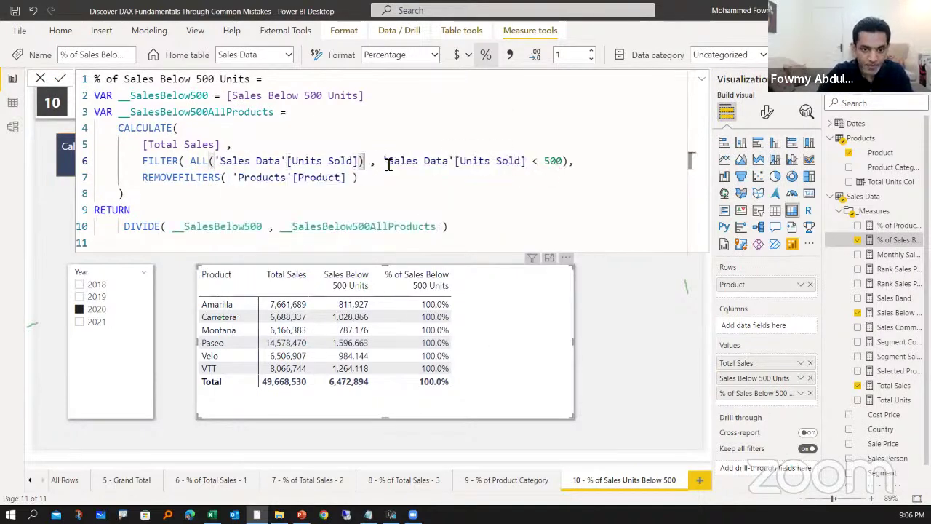
type(")")
Step: Add the missing comma after 500) and commit the edited measure
left_click(369, 197)
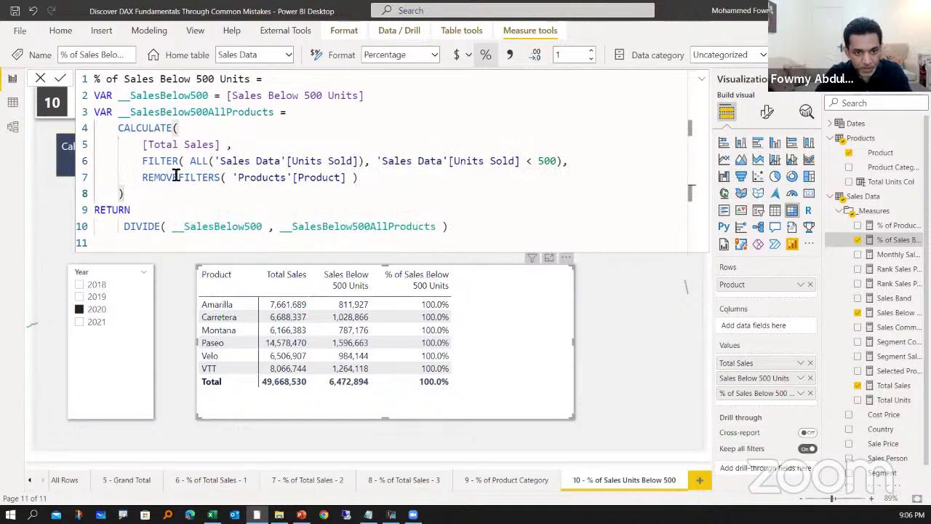
left_click(191, 166)
left_click_drag(191, 166, 367, 161)
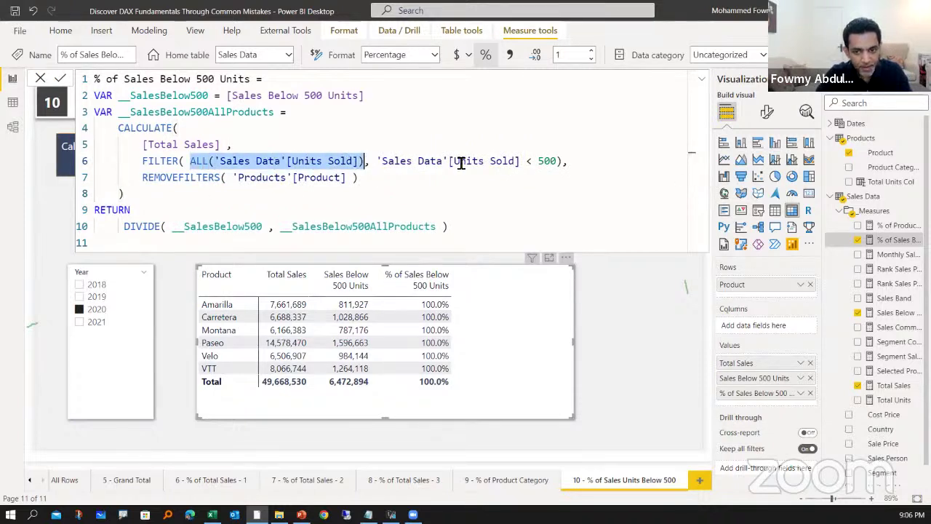
left_click(562, 165)
type(",")
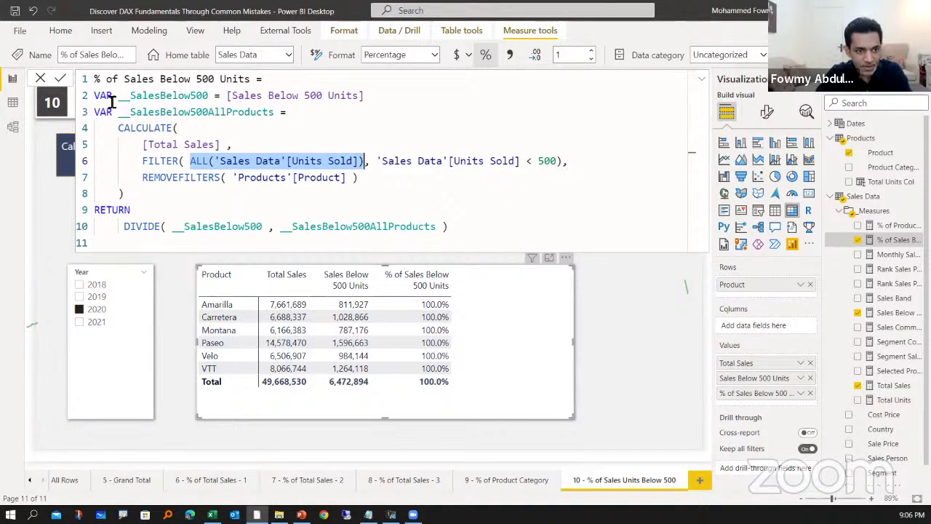
left_click(61, 80)
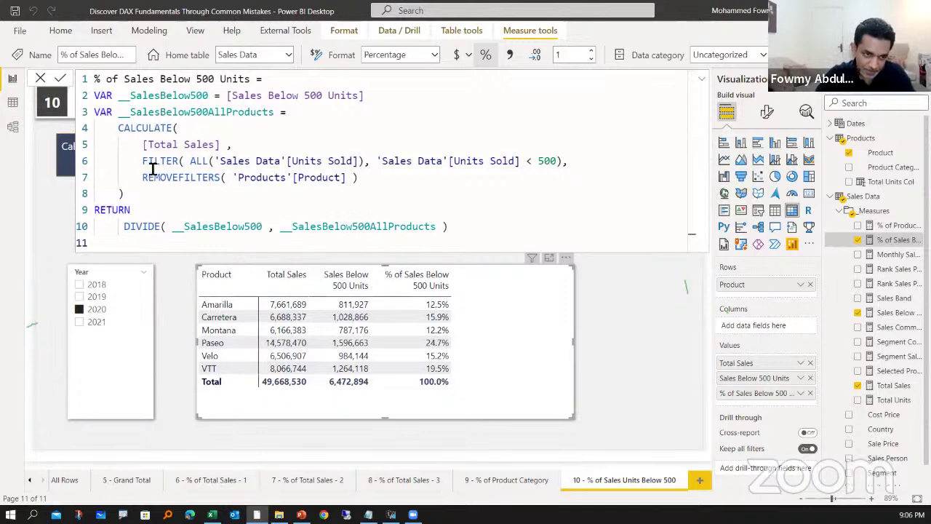
Step: Delete the FILTER( ALL('Sales Data'[Units Sold]), prefix and the extra bracket after 500
left_click_drag(144, 164, 571, 163)
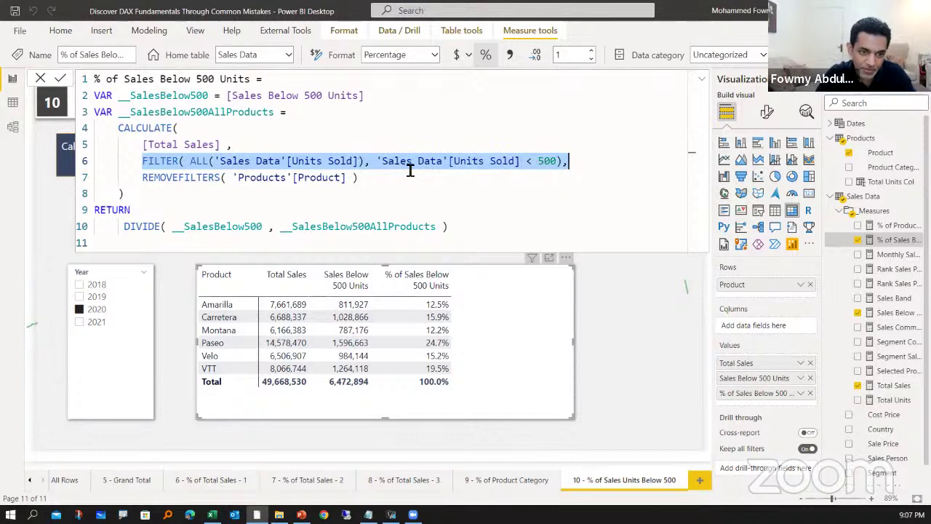
key("Left")
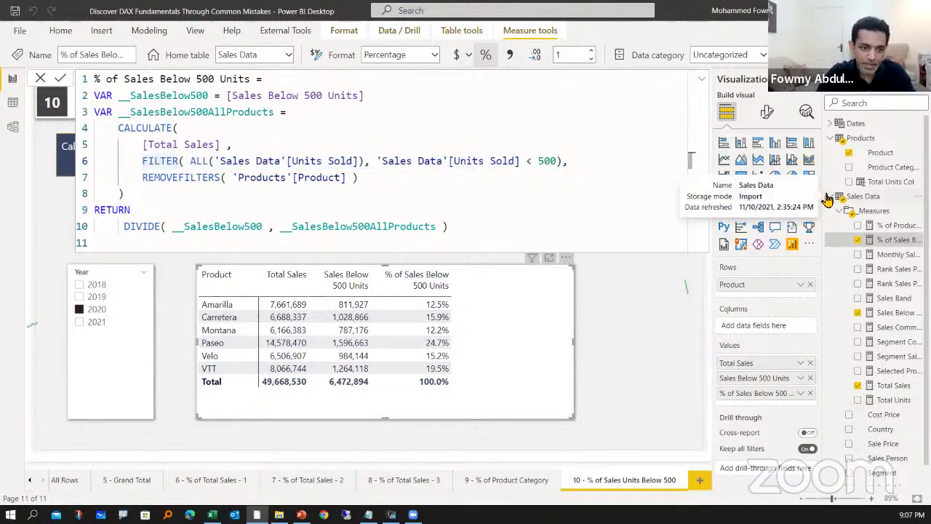
key("shift+Right")
key("shift+Right")
key("shift+Right")
key("shift+Right")
key("shift+Right")
key("shift+Right")
key("shift+Right")
key("shift+Right")
key("shift+Right")
key("shift+Right")
key("shift+Right")
key("shift+Right")
key("shift+Right")
key("shift+Right")
key("shift+Right")
key("shift+Right")
key("shift+Right")
key("shift+Right")
key("shift+Right")
key("shift+Right")
key("shift+Right")
key("shift+Right")
key("shift+Right")
key("shift+Right")
key("shift+Right")
key("shift+Right")
key("shift+Right")
key("shift+Right")
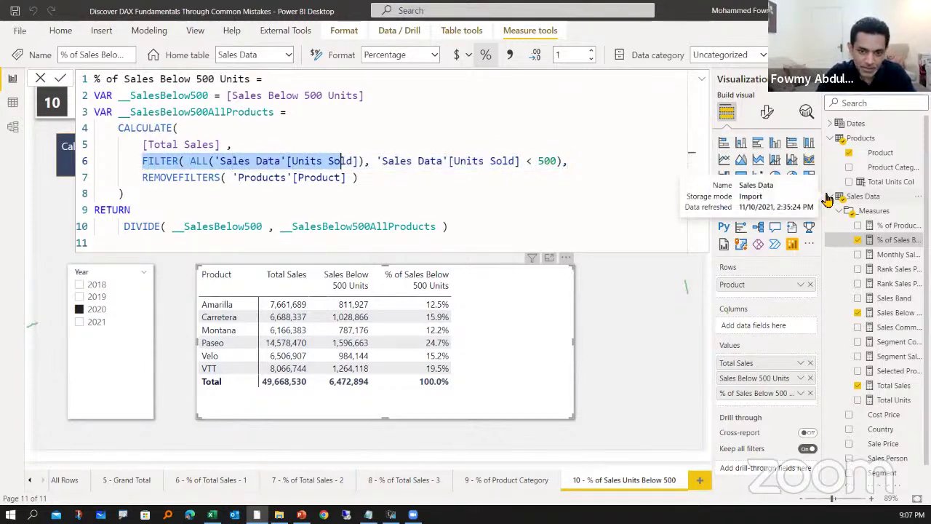
key("Delete")
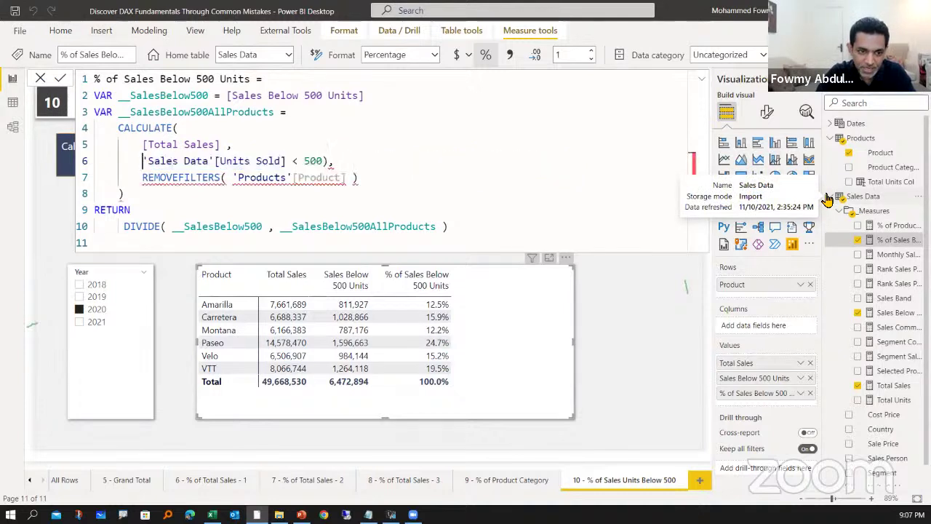
key("Left")
key("BackSpace")
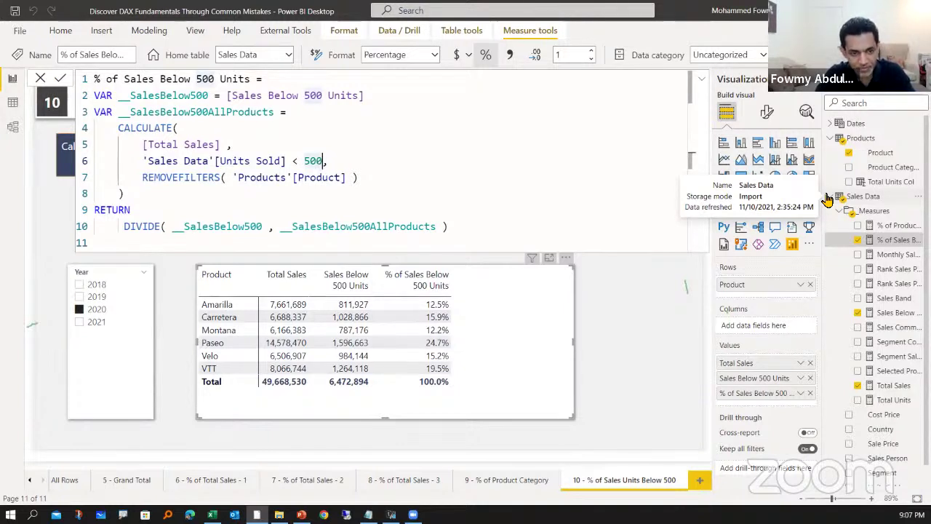
Step: Undo and redo the prefix deletion, then remove the leftover closing bracket on line 6
left_click(199, 160)
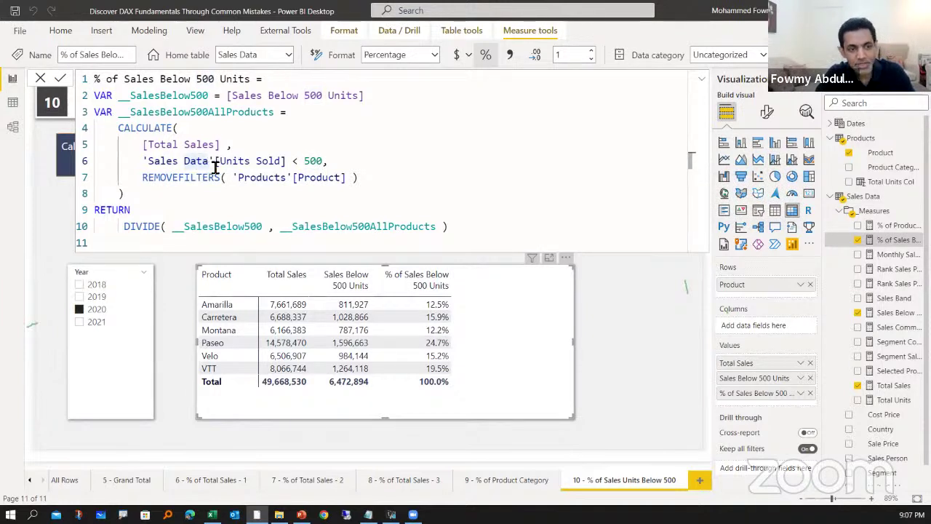
left_click(213, 165)
key("ctrl+z")
key("ctrl+z")
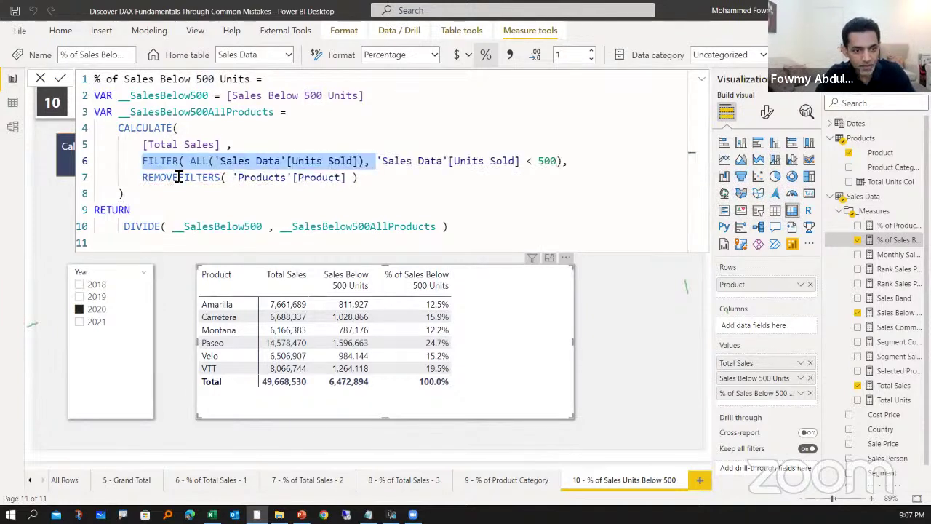
left_click(163, 163)
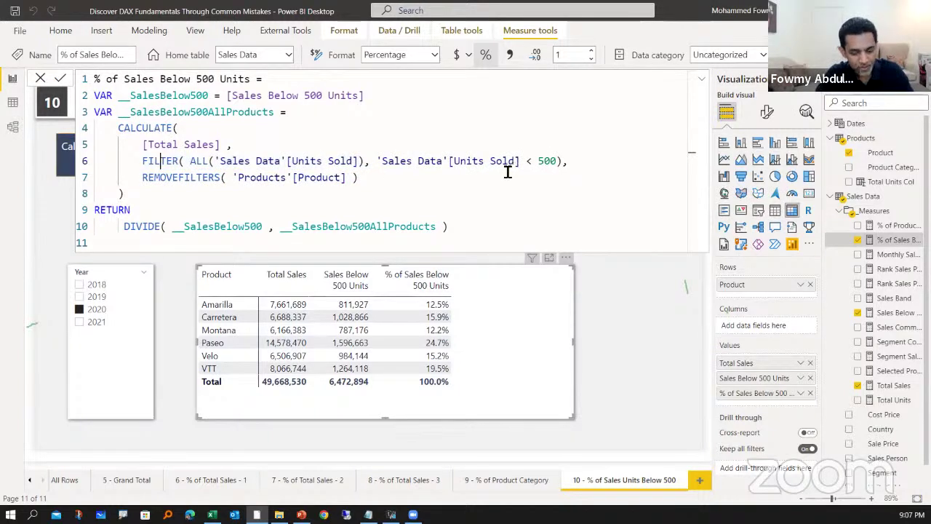
key("ctrl+y")
left_click(331, 161)
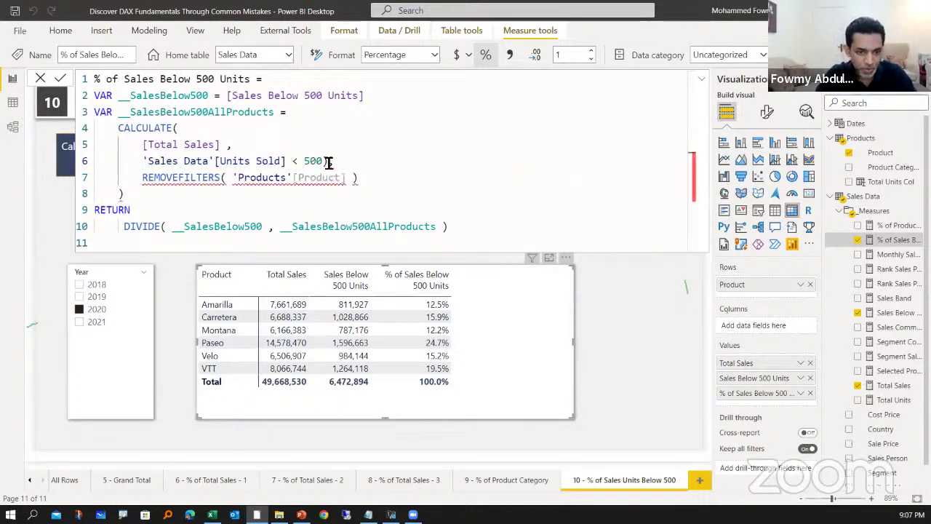
key("BackSpace")
key("BackSpace")
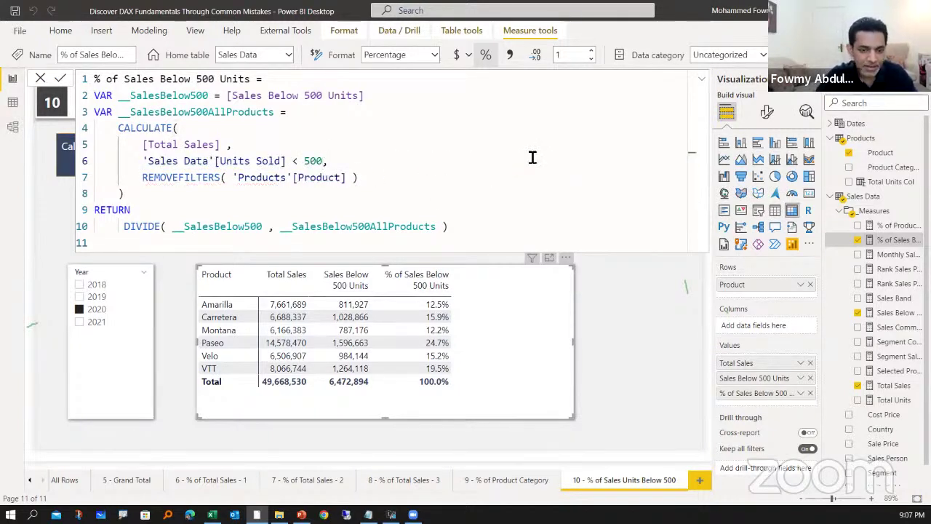
left_click(353, 196)
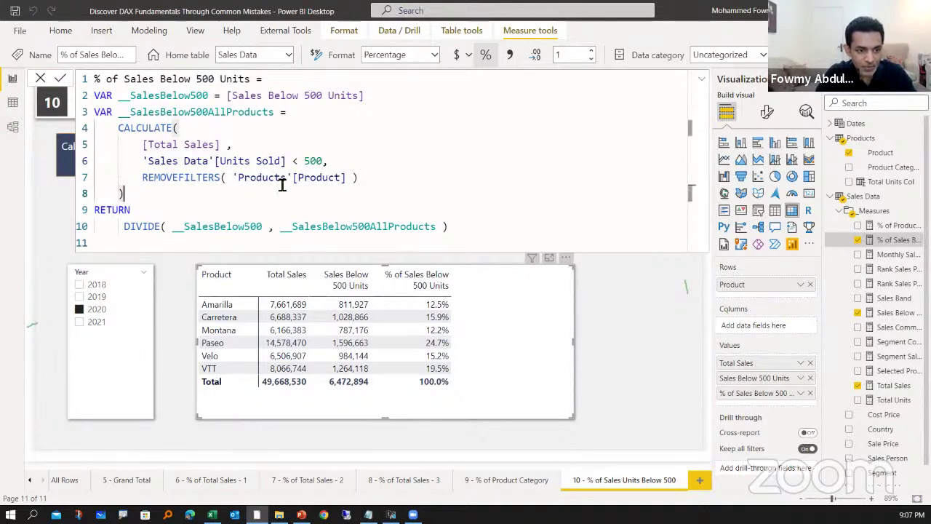
Step: Commit the simplified measure and switch to the presentation slides
left_click(61, 80)
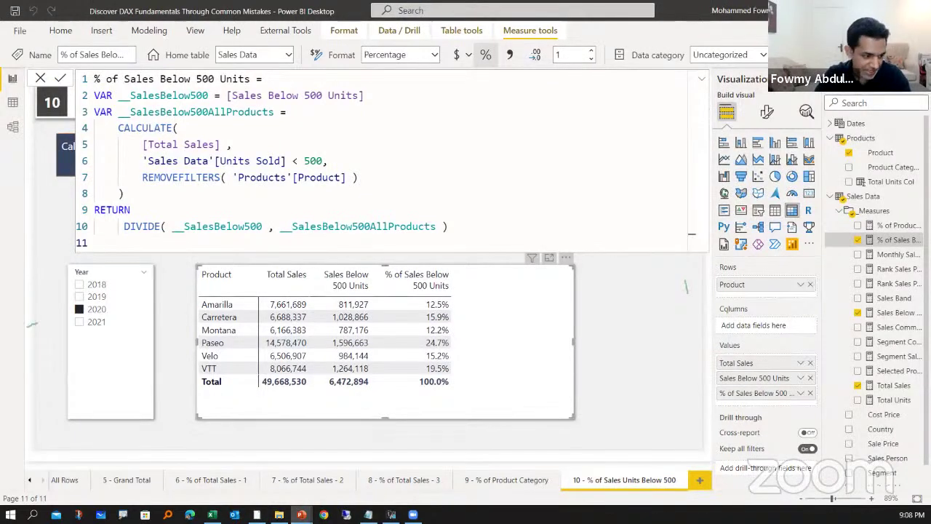
left_click(301, 514)
Step: Step through the Learning DAX slide, revealing the Calculate grouping and the Mindset bullet
key("Right")
key("Right")
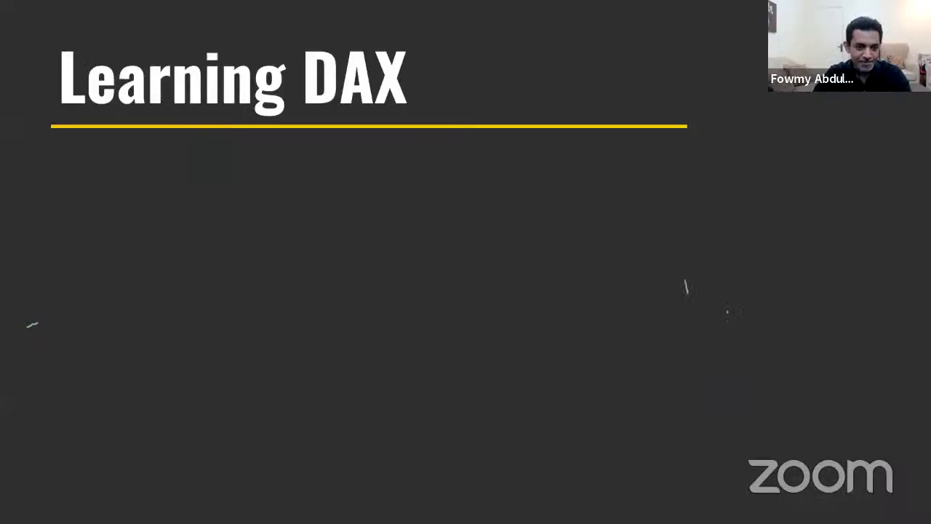
key("Right")
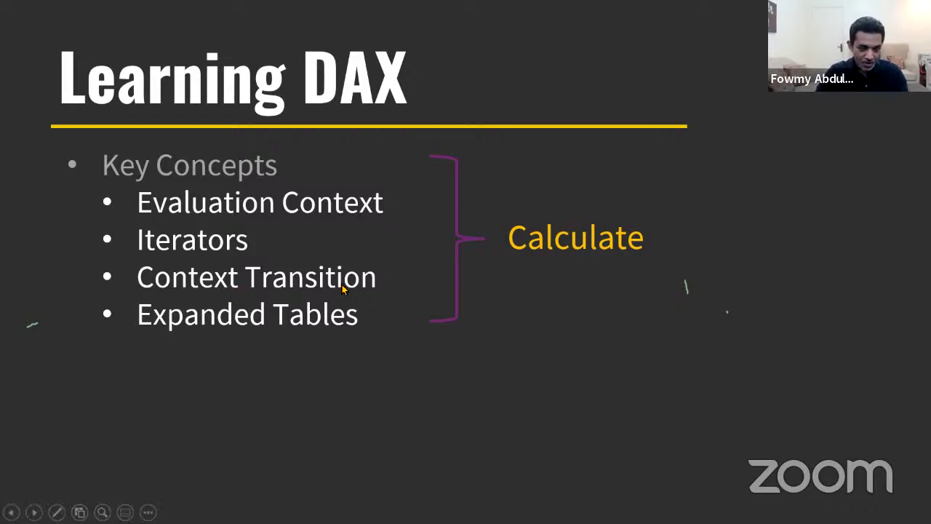
left_click(524, 330)
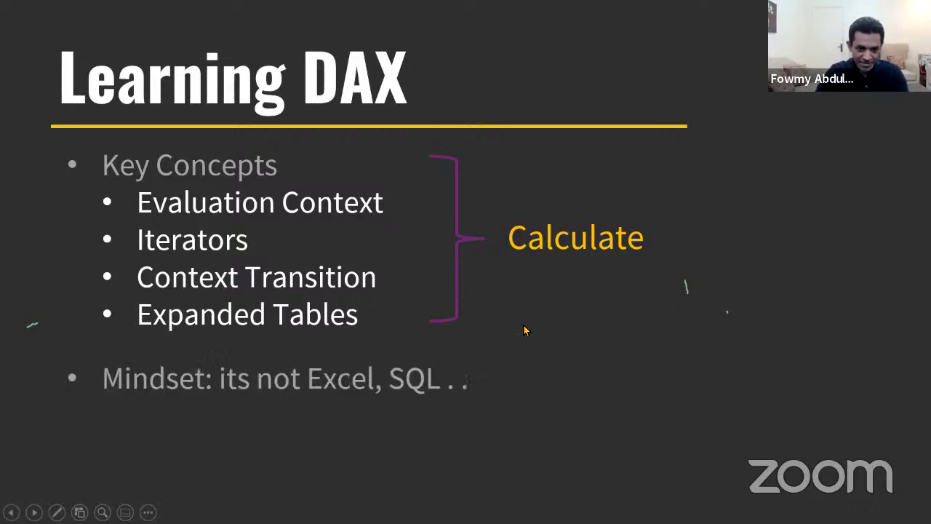
Step: Advance past the Demo slide to DAX Best Practices and reveal the STAR model and table-naming tips
key("Right")
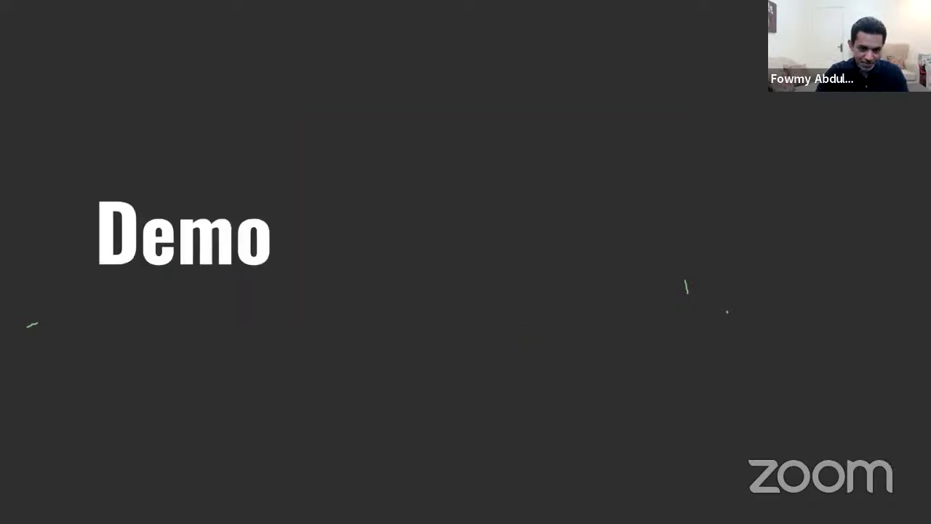
key("Right")
key("Right")
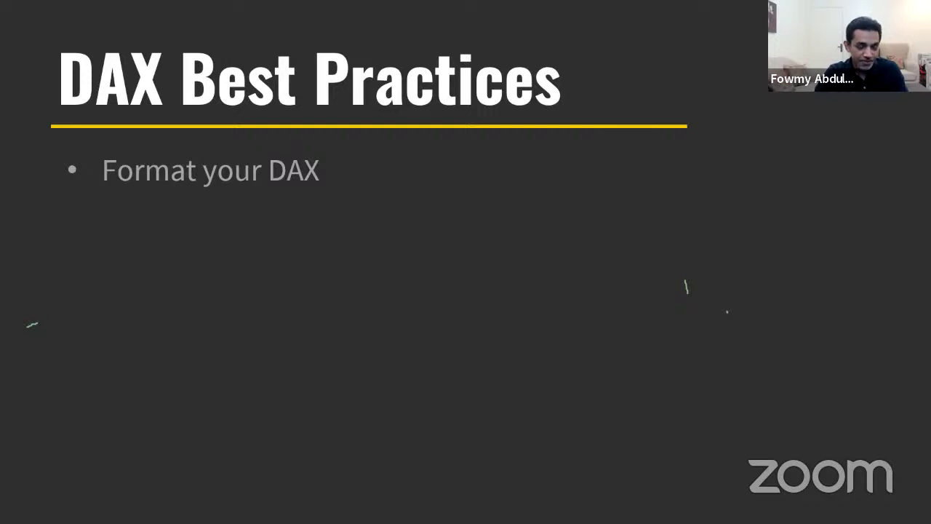
key("Right")
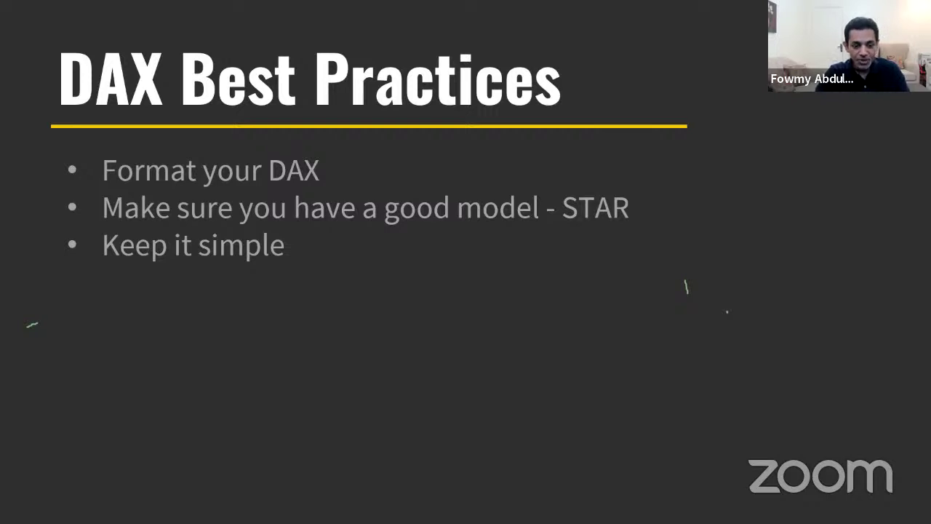
key("Right")
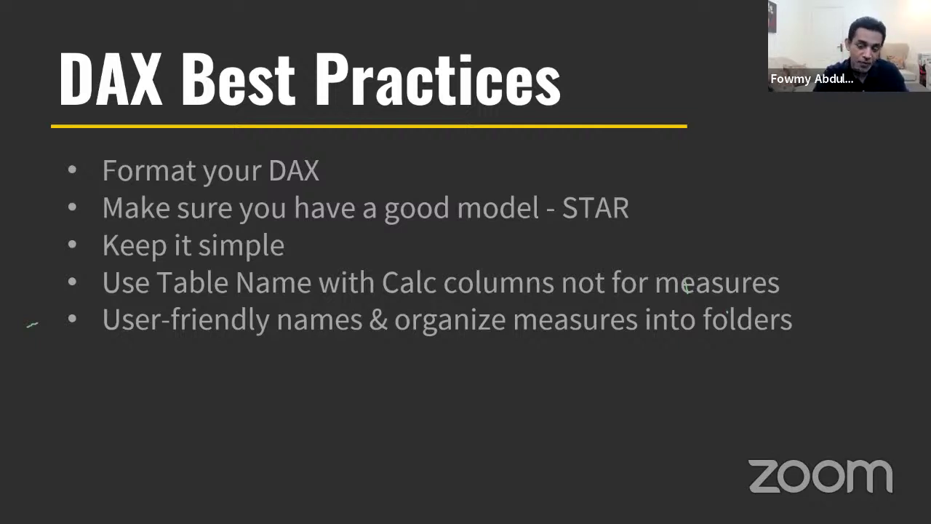
Step: Reveal the 'Use variables', 'Use Explicit measures', 'Filter Columns, not Tables' and DAX editor tips, then show the Thank you slide
key("Right")
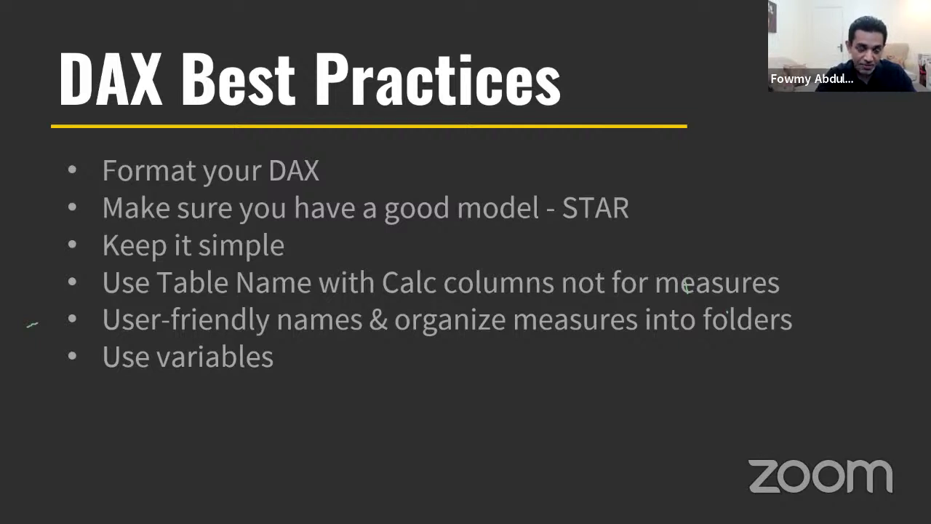
key("Right")
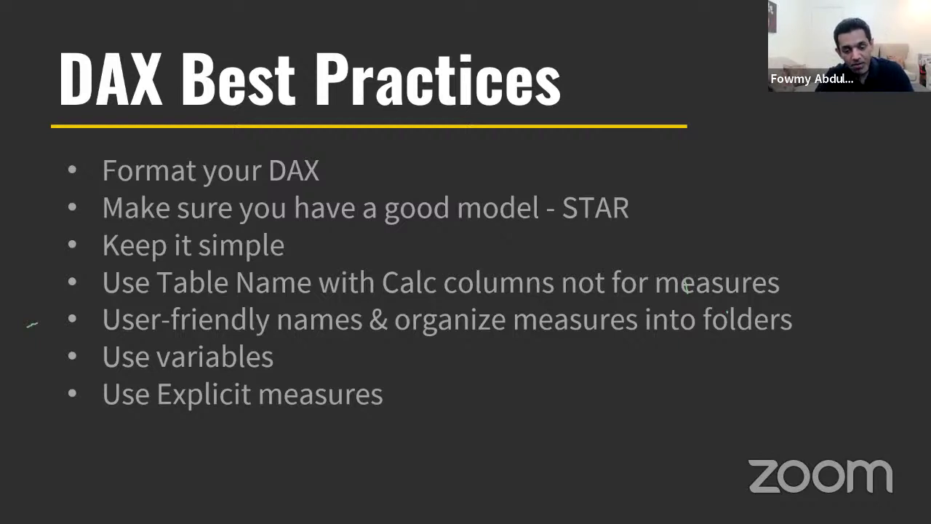
key("Right")
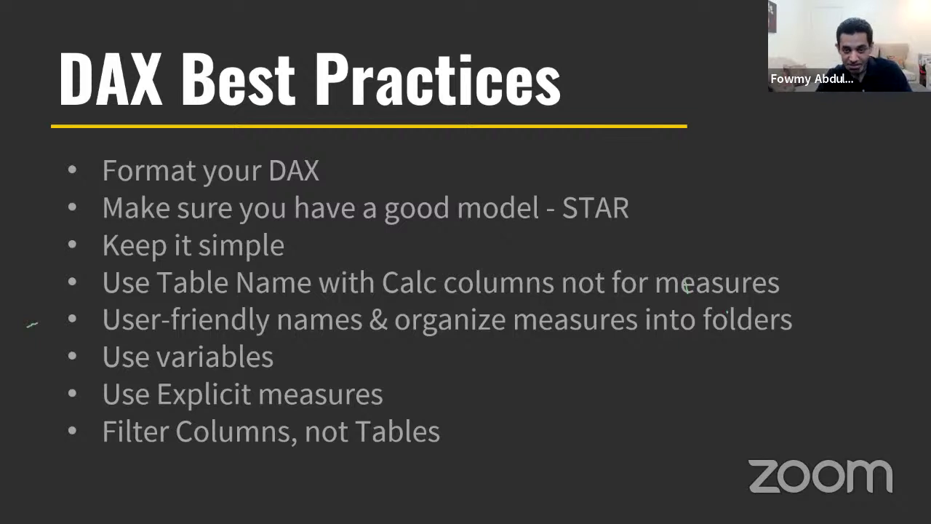
key("Right")
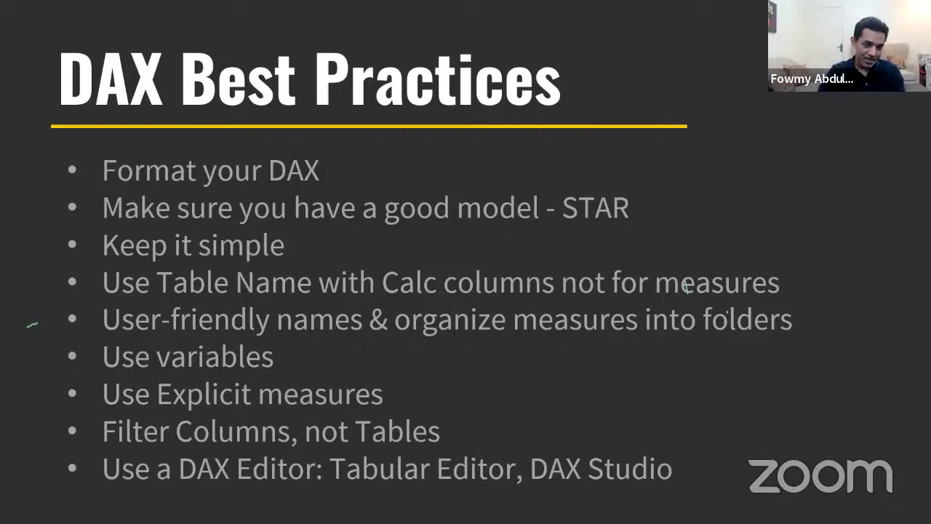
key("Right")
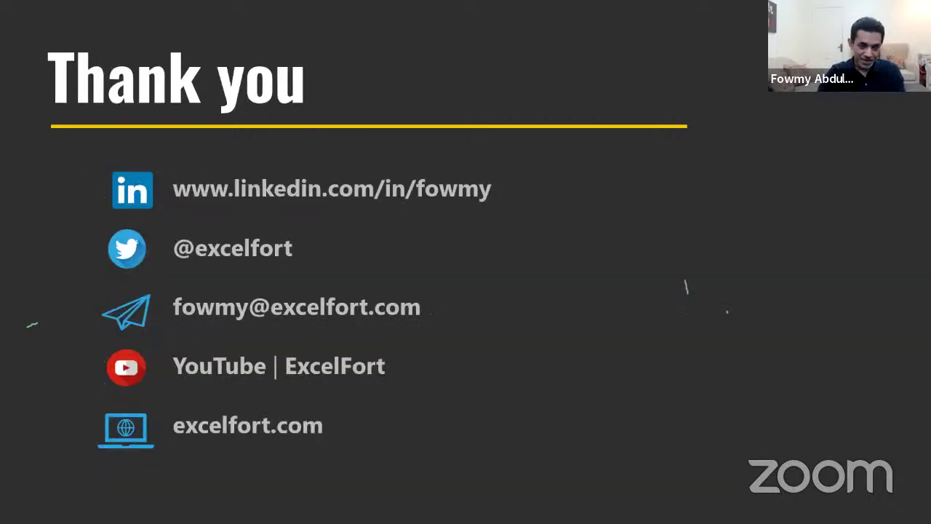